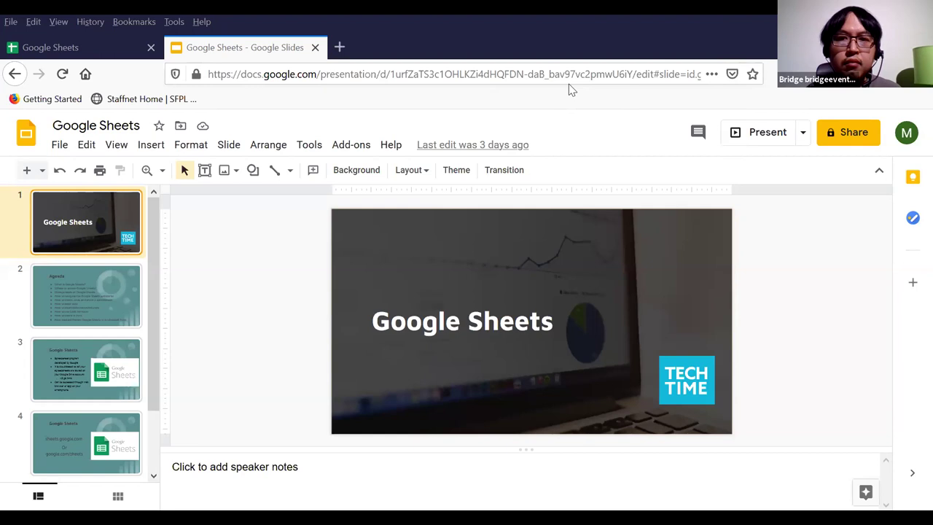
Step: Present the deck full screen from its title slide with the laser pointer on
click(765, 130)
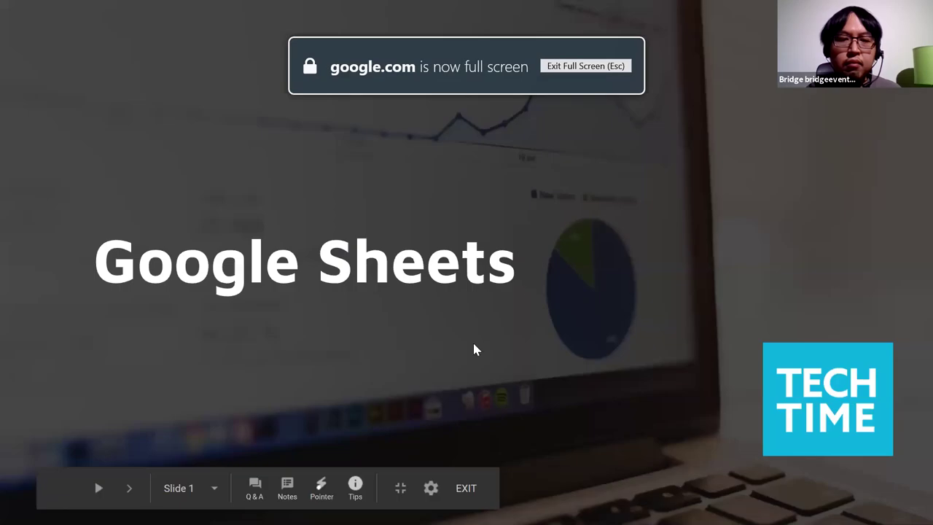
click(320, 486)
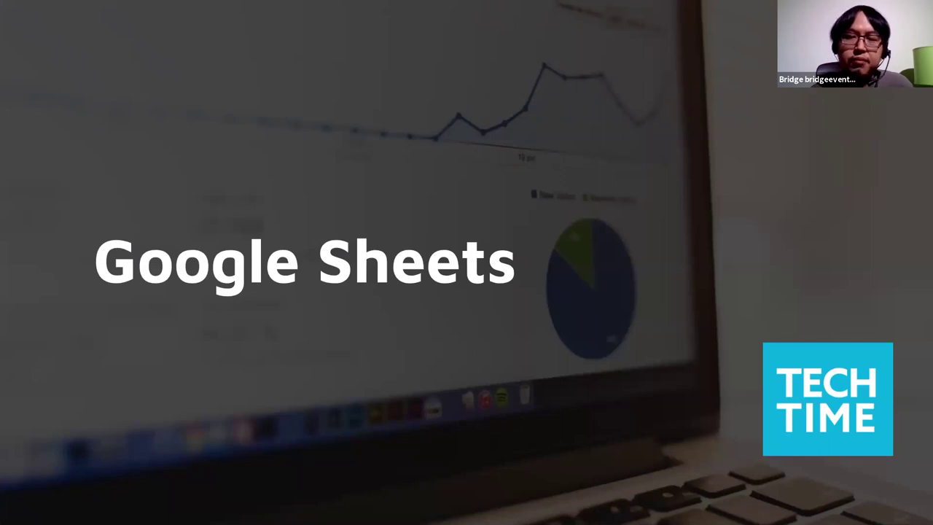
Step: Advance two slides, through the Agenda to the Google Sheets overview slide
key(Right)
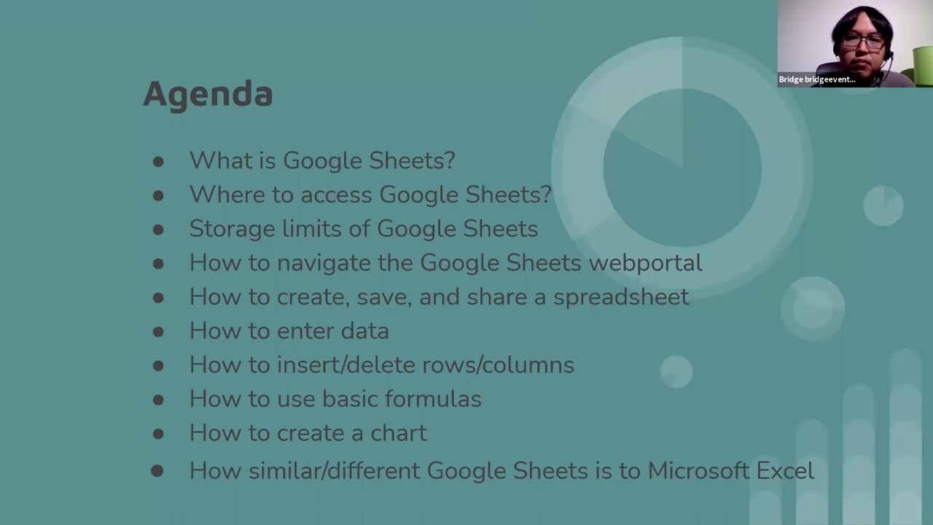
key(Right)
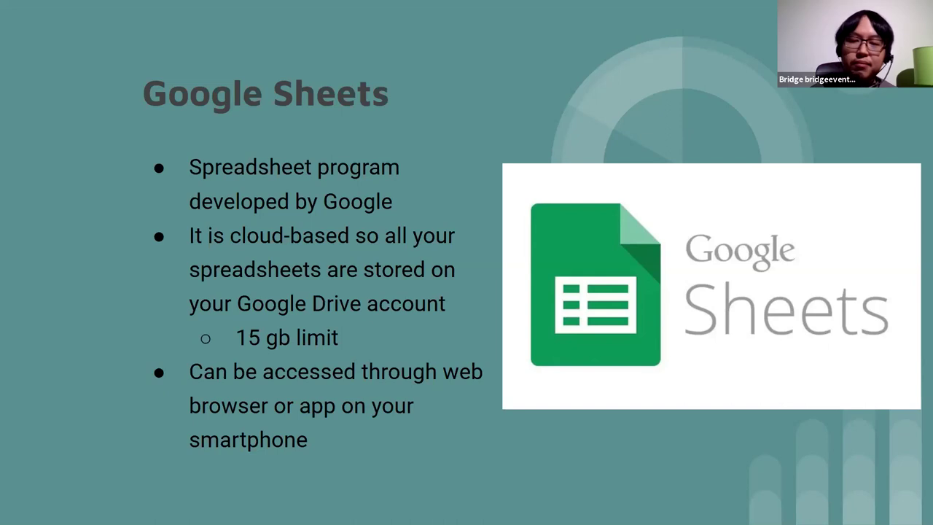
Step: Advance to the Google Sheets web addresses slide, then exit the slideshow to the editor
key(Right)
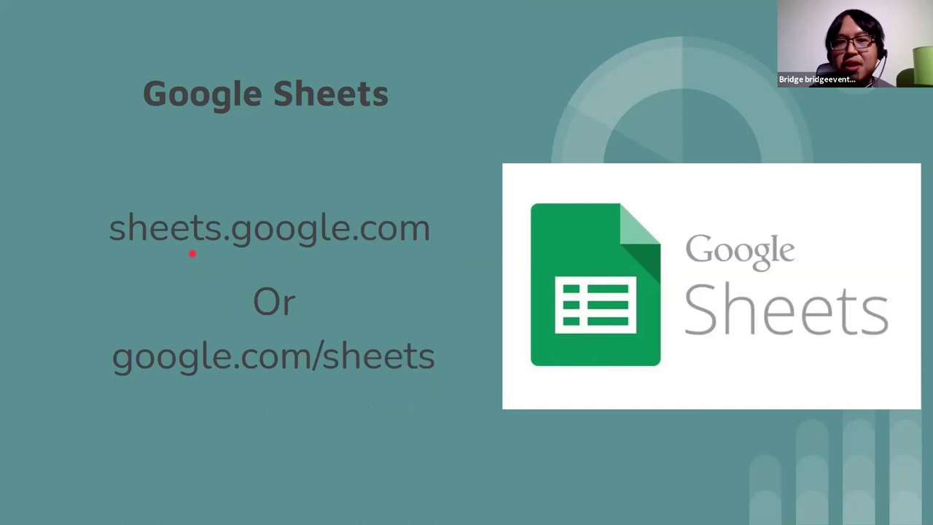
key(Right)
key(Left)
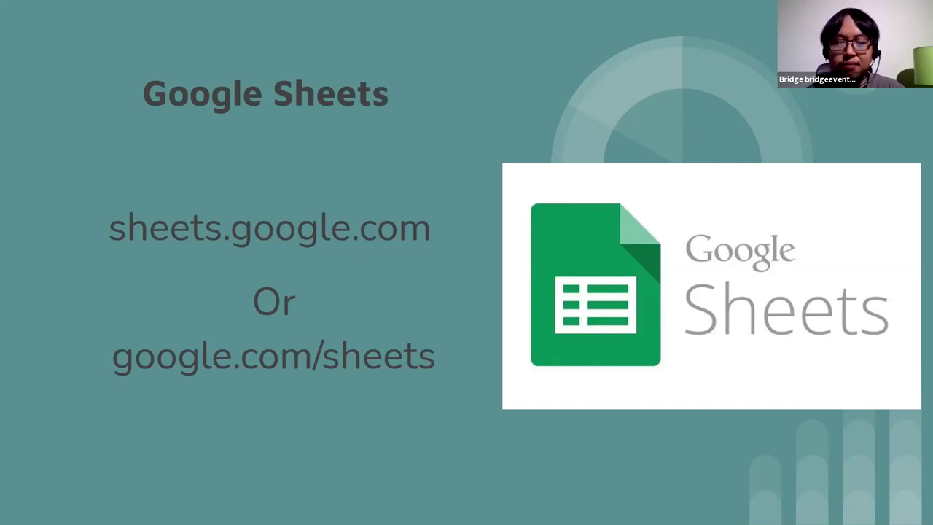
key(Escape)
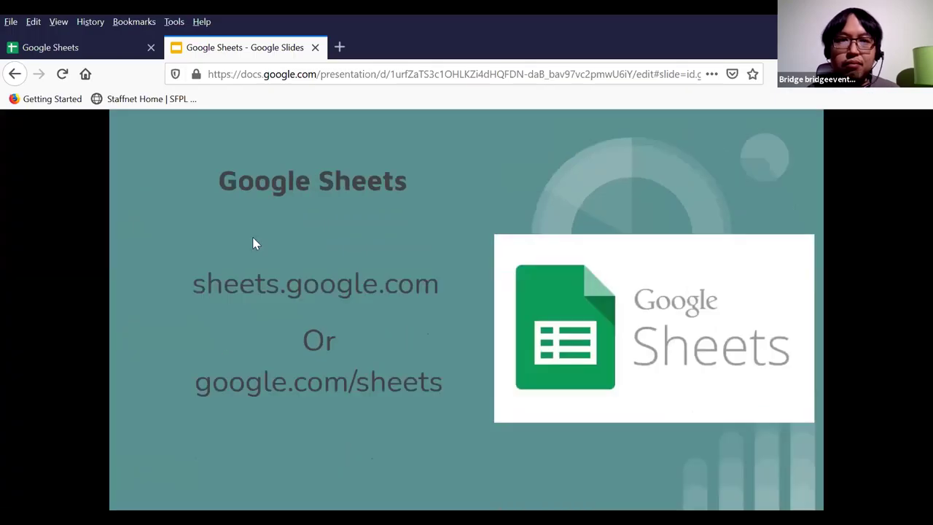
Step: Load google.com in a new Firefox tab and dismiss the address bar tip
click(340, 48)
text(google.com)
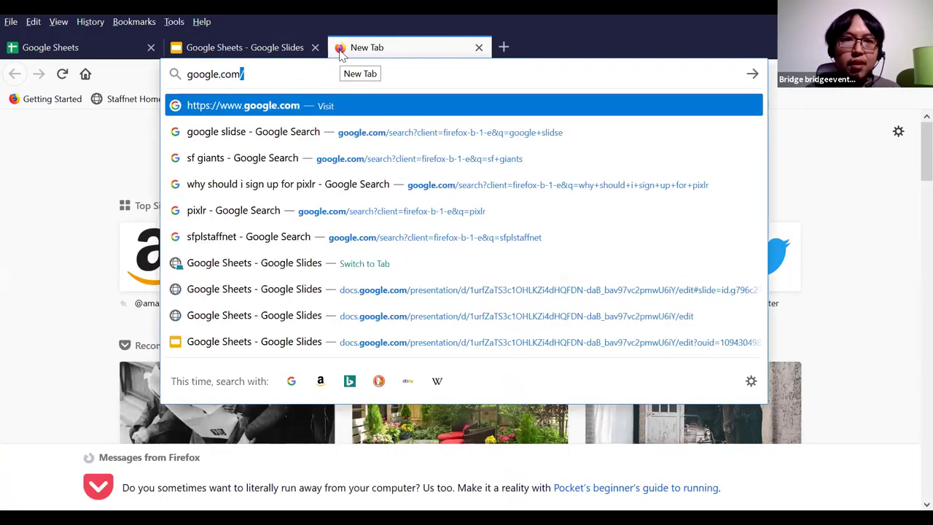
key(Return)
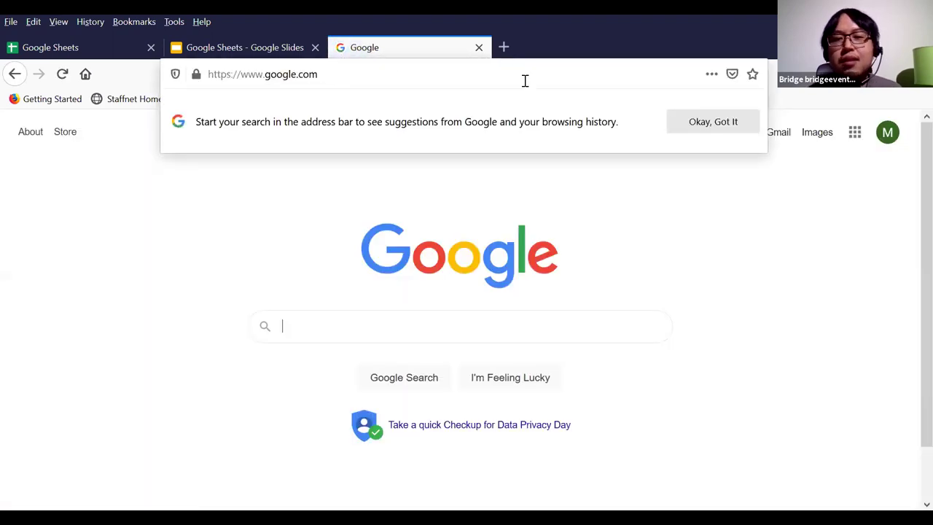
click(696, 133)
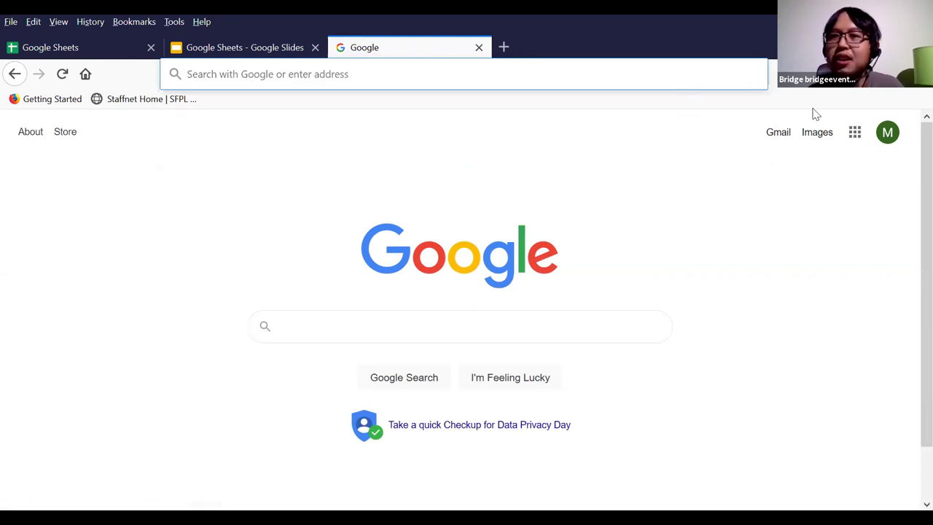
Step: Browse the Google apps list down to Sheets
click(853, 141)
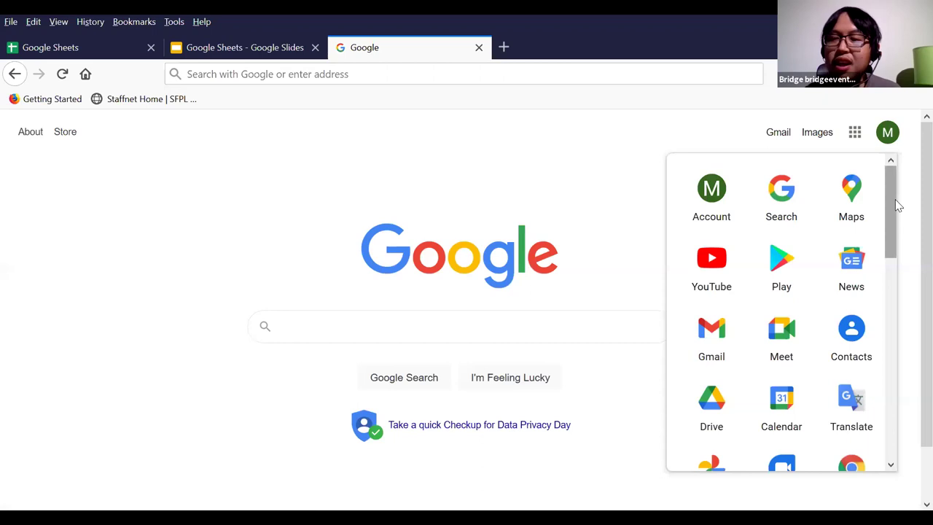
drag(895, 211, 895, 324)
scroll(896, 324, down, 3)
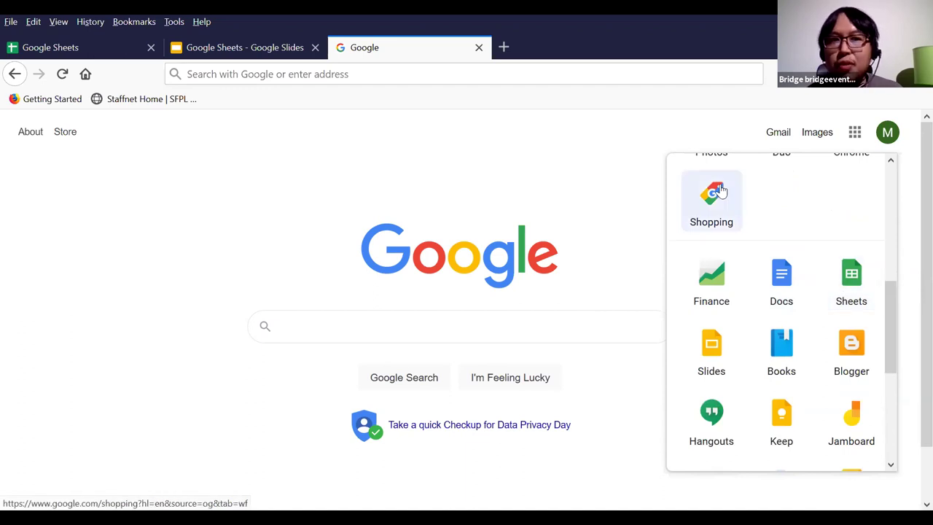
Step: Close the apps list and go to google.com/spreadshe from the address bar
key(ctrl+l)
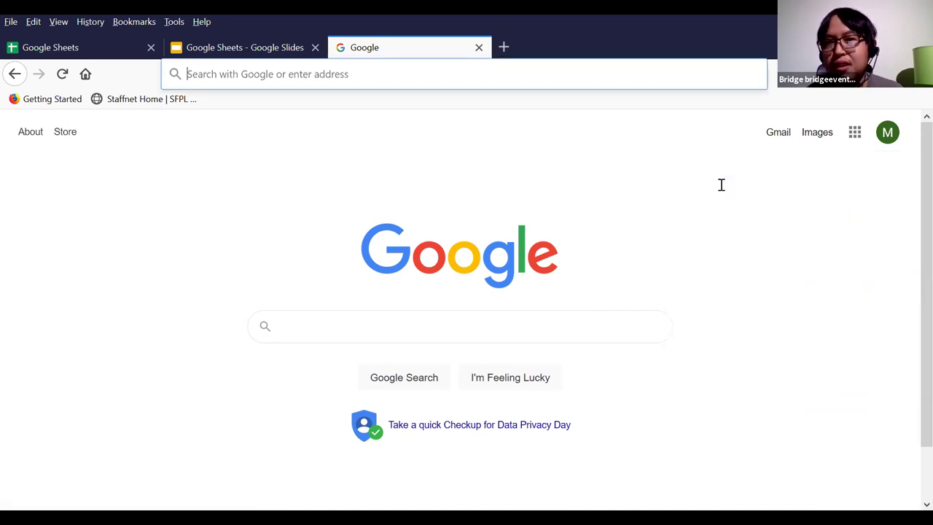
click(377, 76)
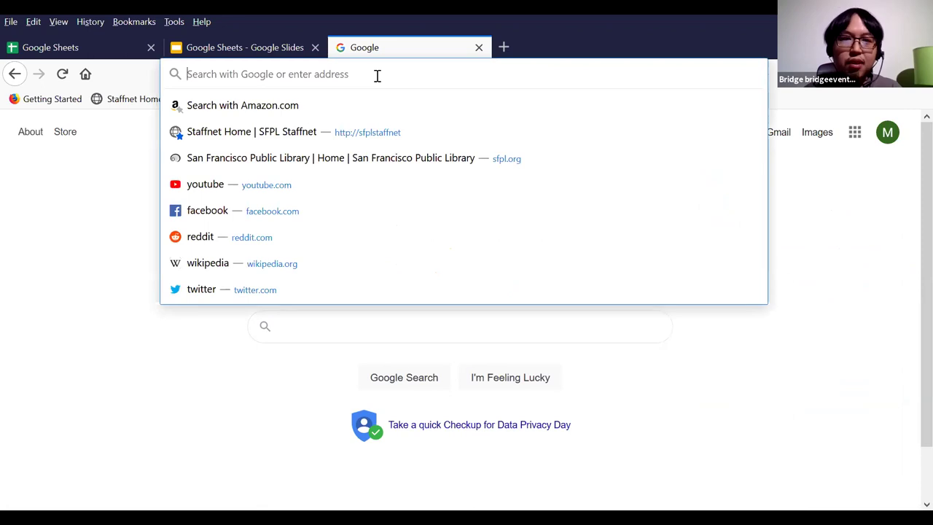
text(google.com)
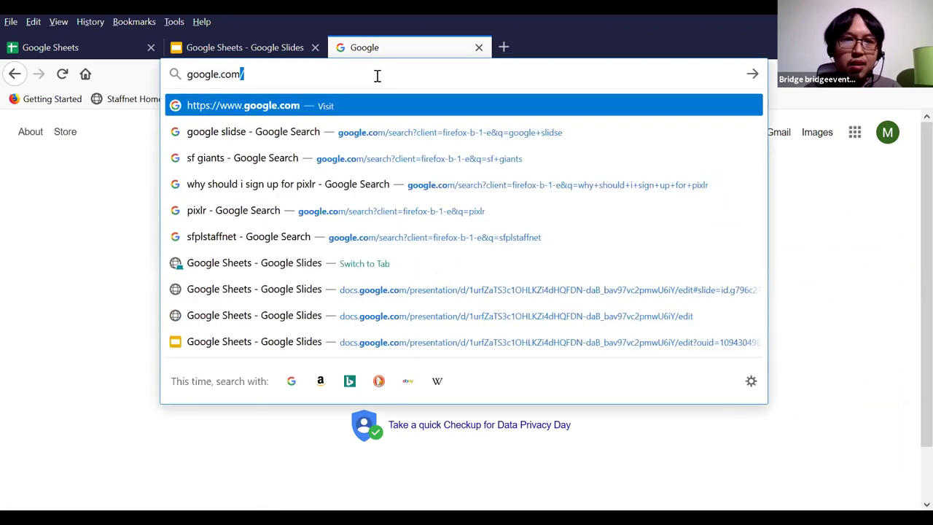
text(/)
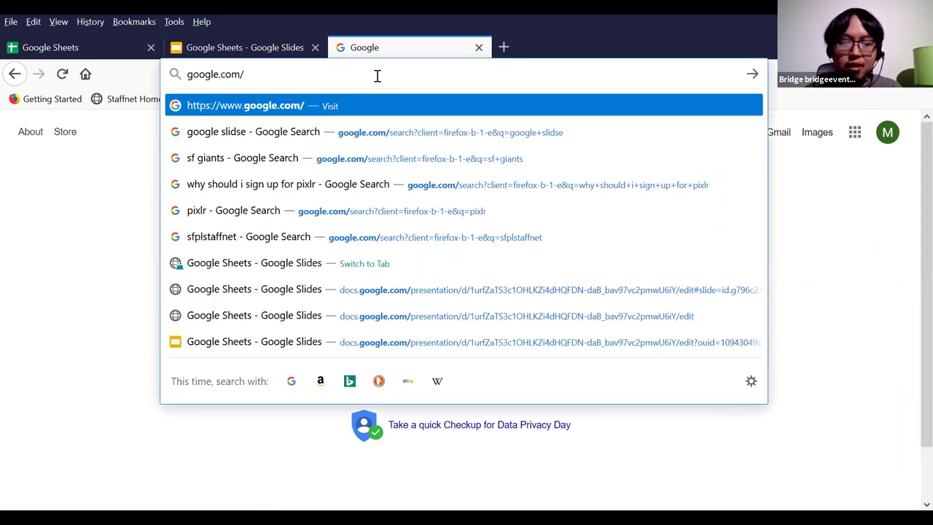
text(spreadshe)
key(Return)
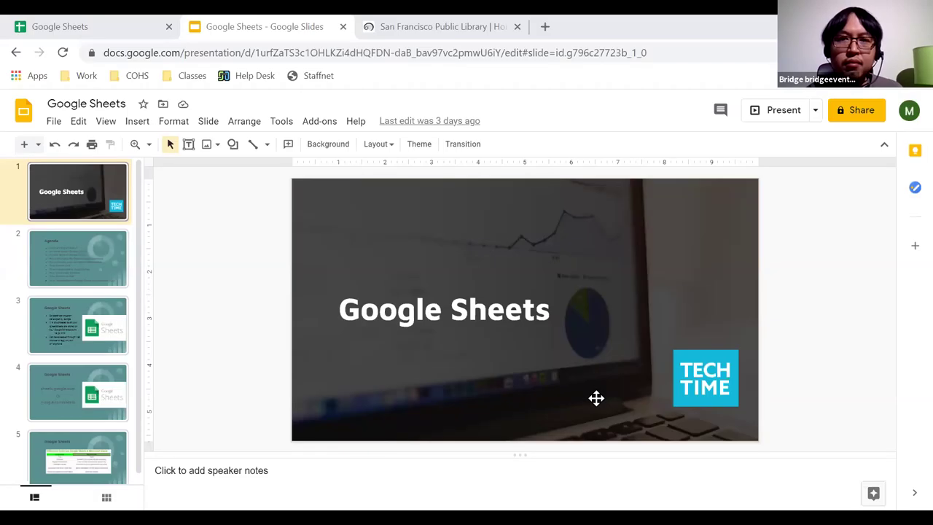
Step: Start the slideshow from slide 1 with Ctrl+F5
key(ctrl+F5)
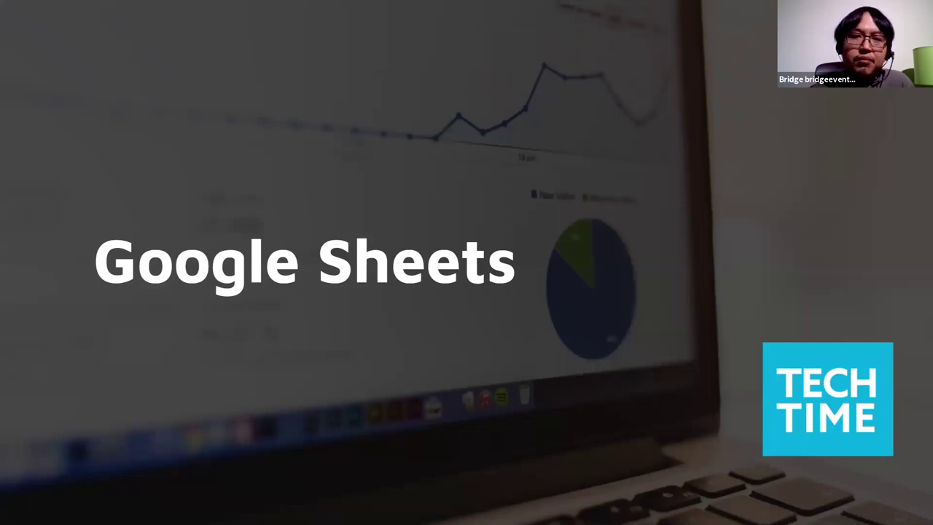
Step: Advance to the Agenda slide listing ten Google Sheets topics
key(Right)
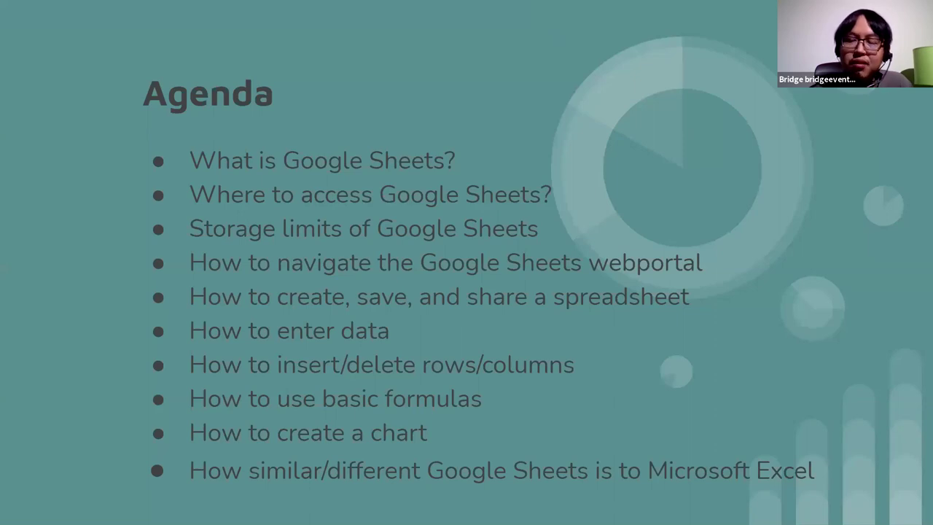
Step: Advance to the overview slide noting the 15 GB cloud storage limit
key(Right)
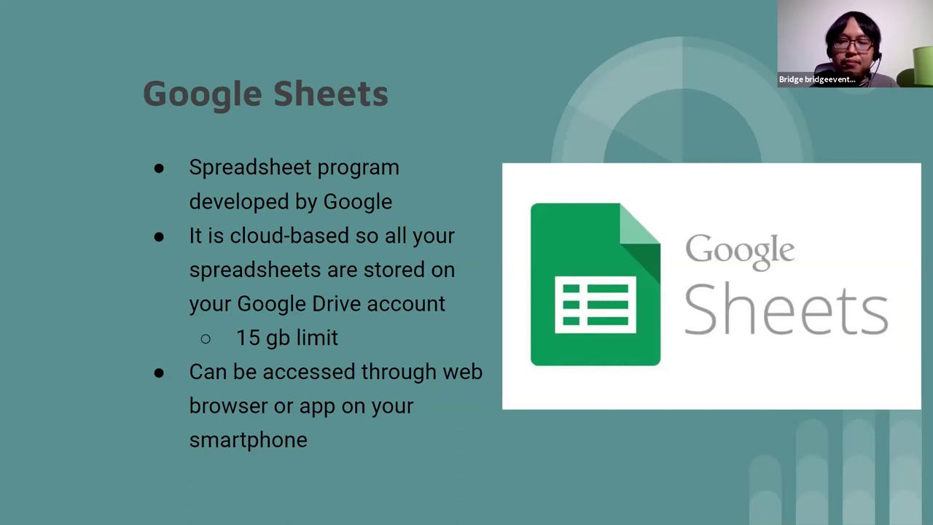
Step: Advance to slide 4 showing sheets.google.com and google.com/sheets
key(Right)
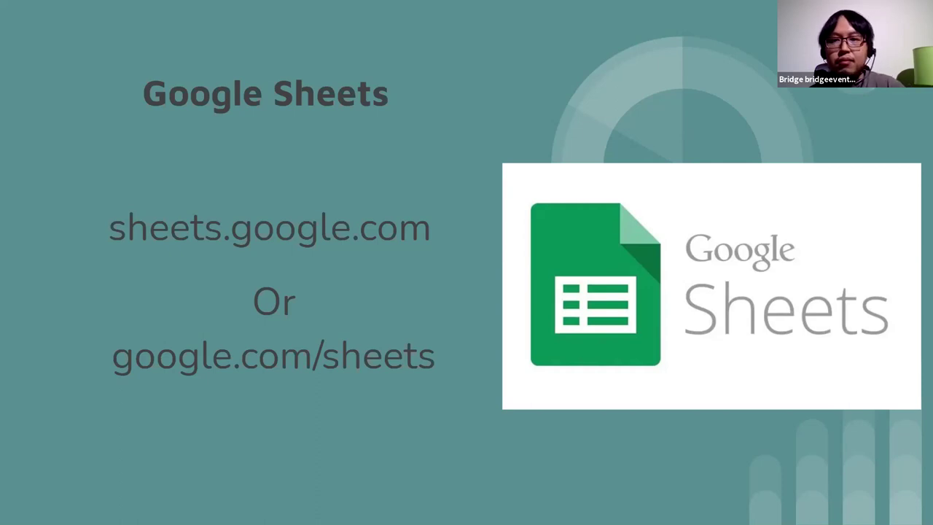
Step: Exit the slideshow to the editor and select the browser's current address
key(Escape)
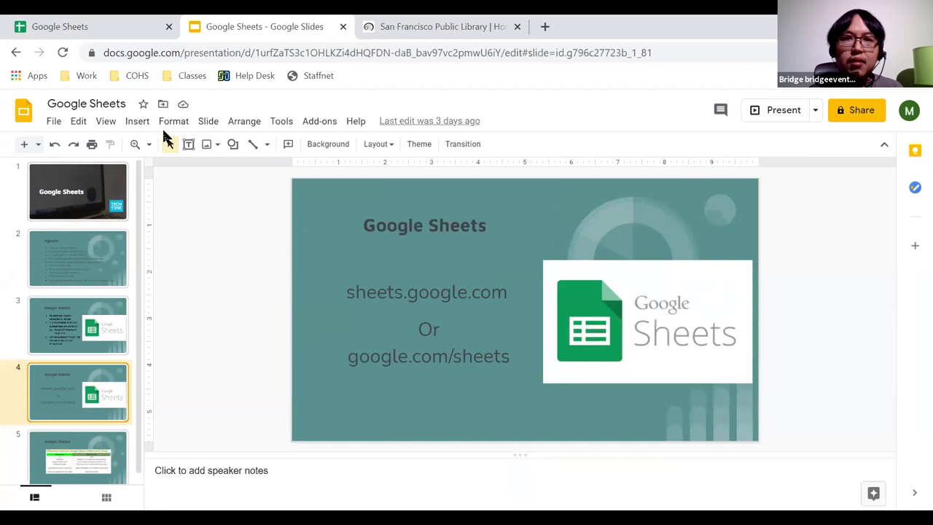
click(135, 51)
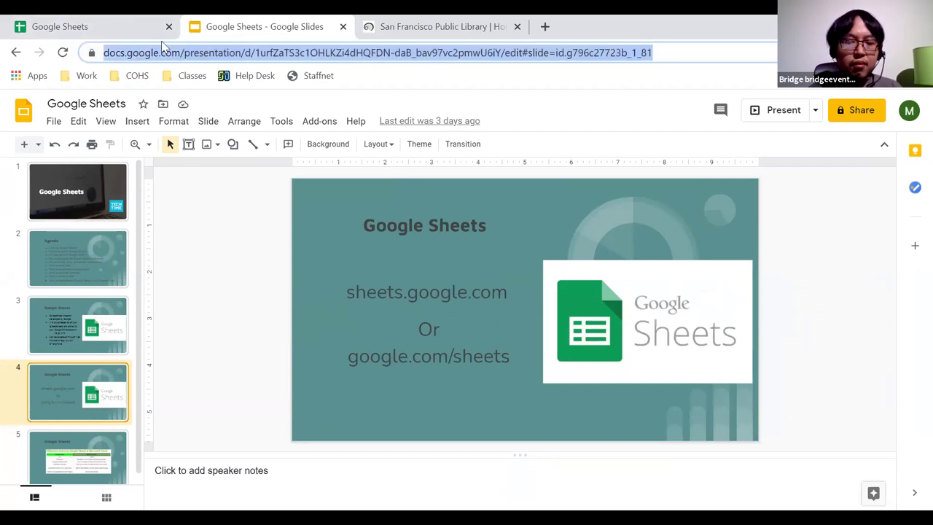
Step: Load google.com and open the Google apps list, scrolling until Sheets is visible
text(google.com)
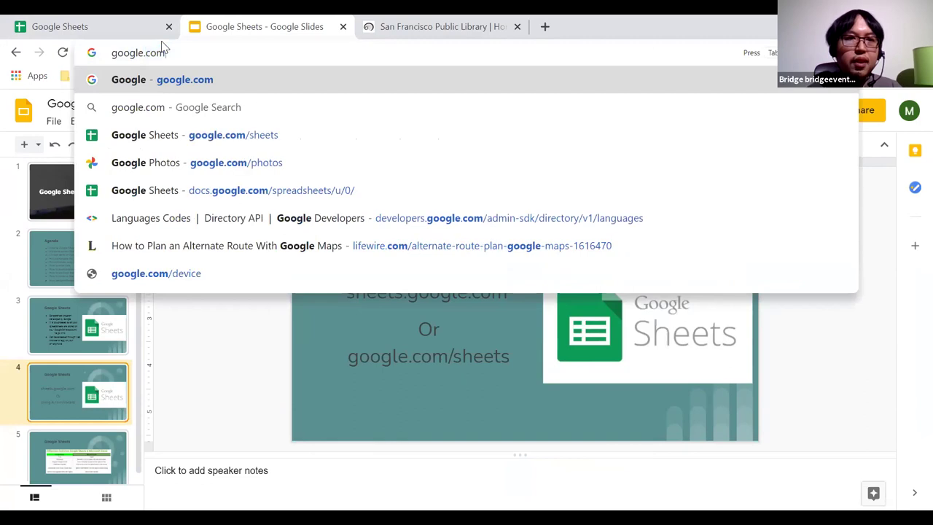
key(Return)
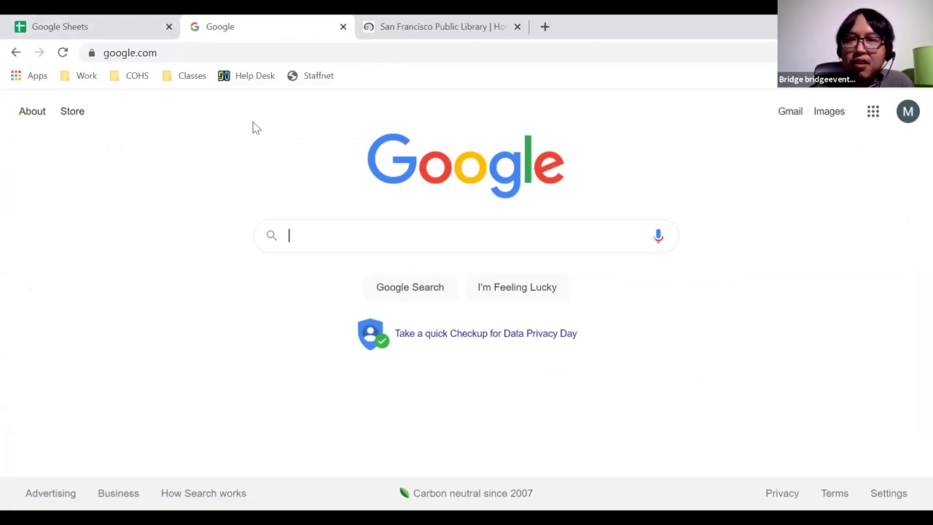
click(872, 115)
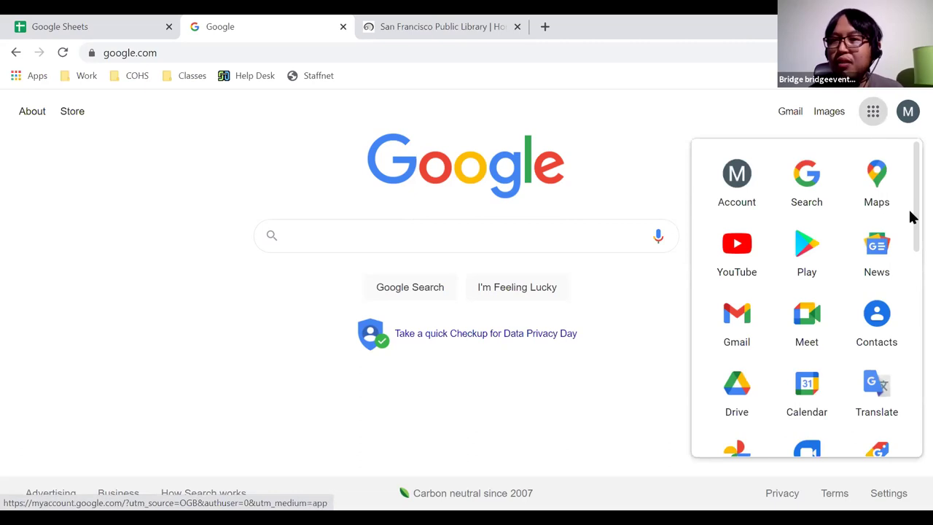
scroll(910, 219, down, 3)
scroll(910, 287, down, 1)
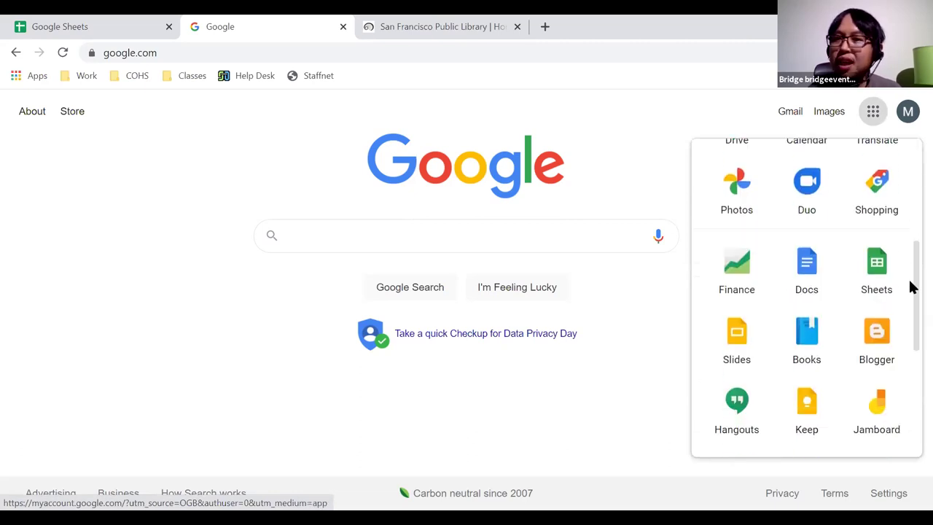
scroll(910, 277, up, 1)
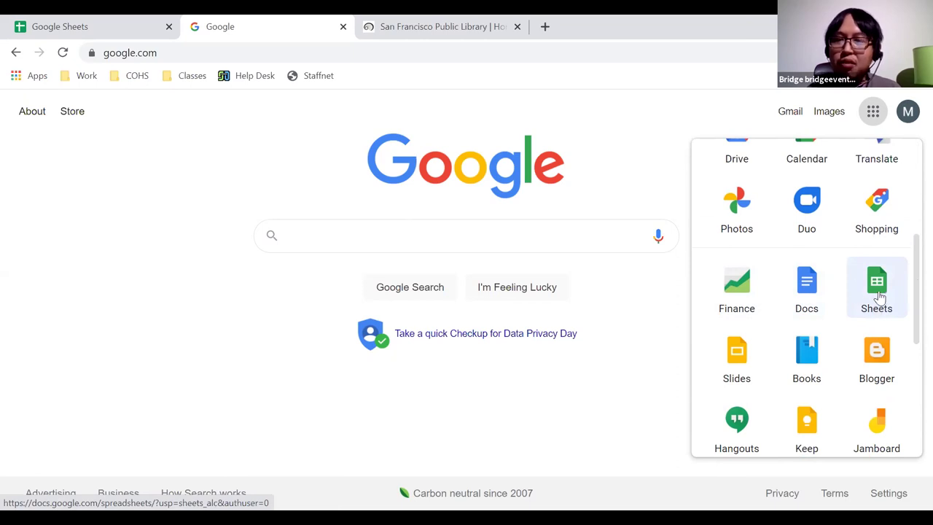
Step: Launch Google Sheets from the apps list and switch to the Sheets home page tab
click(878, 291)
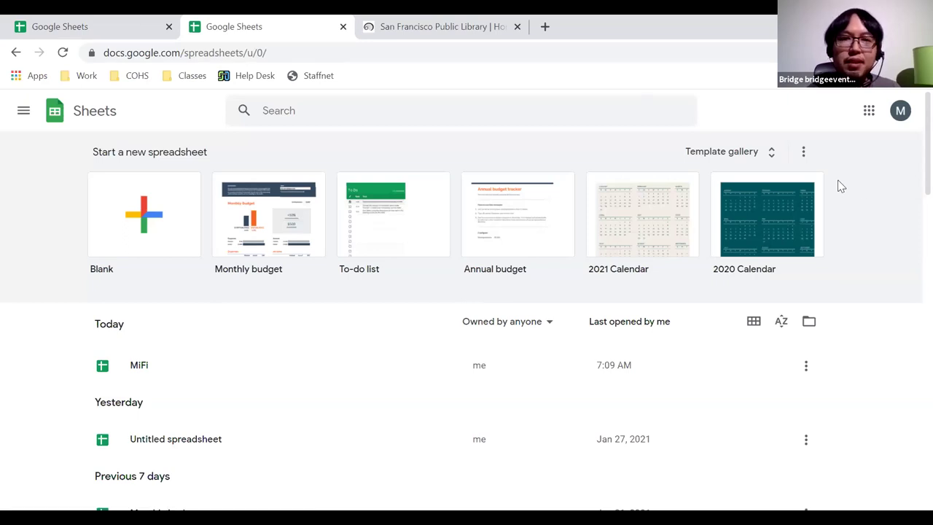
click(134, 22)
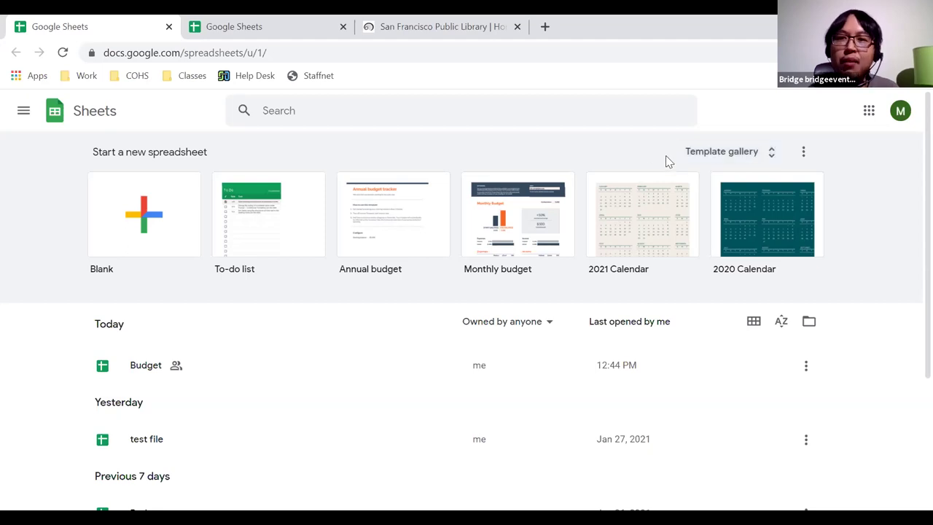
Step: Browse the Template gallery's personal, work, project management and education templates, then return to the top
click(701, 159)
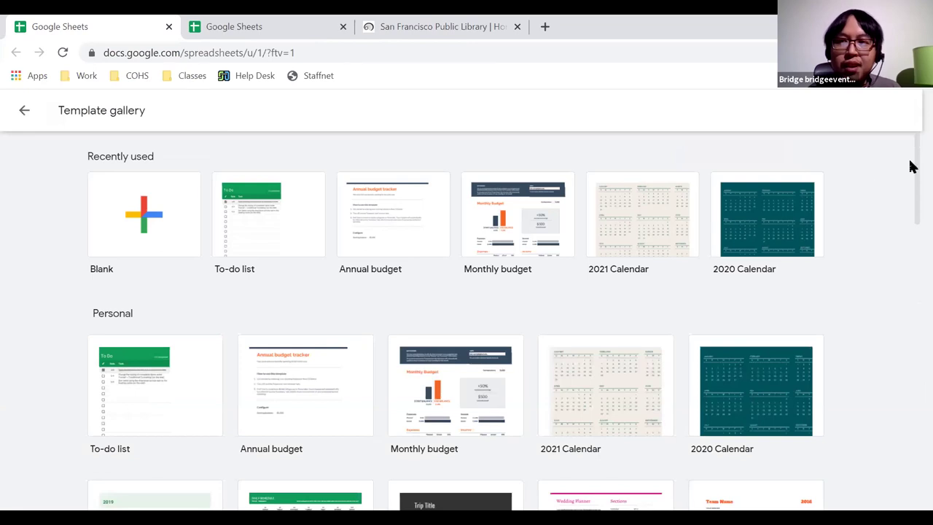
scroll(911, 166, down, 1)
scroll(910, 166, down, 1)
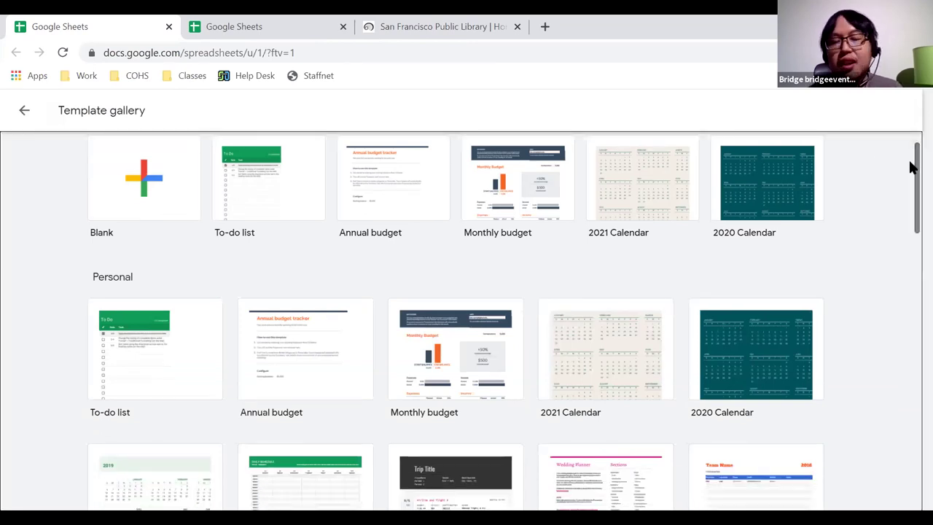
drag(909, 167, 909, 191)
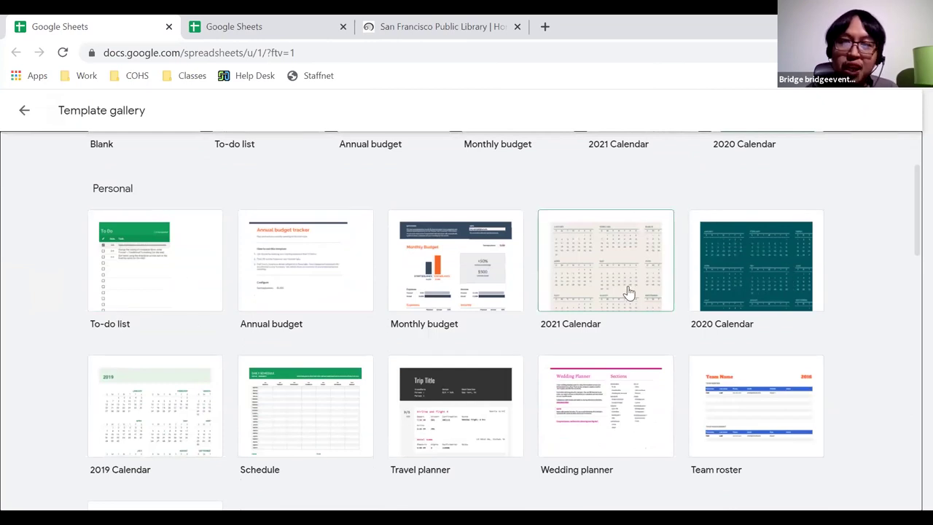
scroll(911, 277, down, 2)
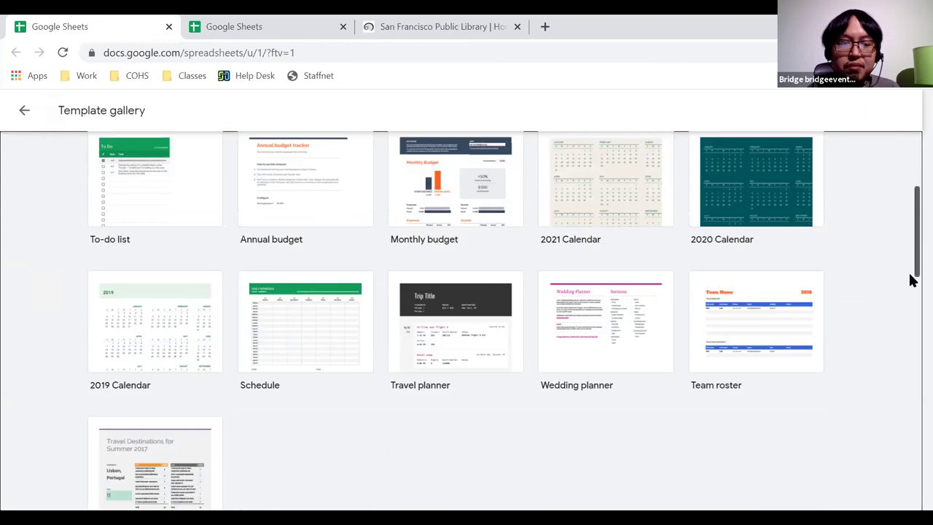
scroll(910, 321, down, 4)
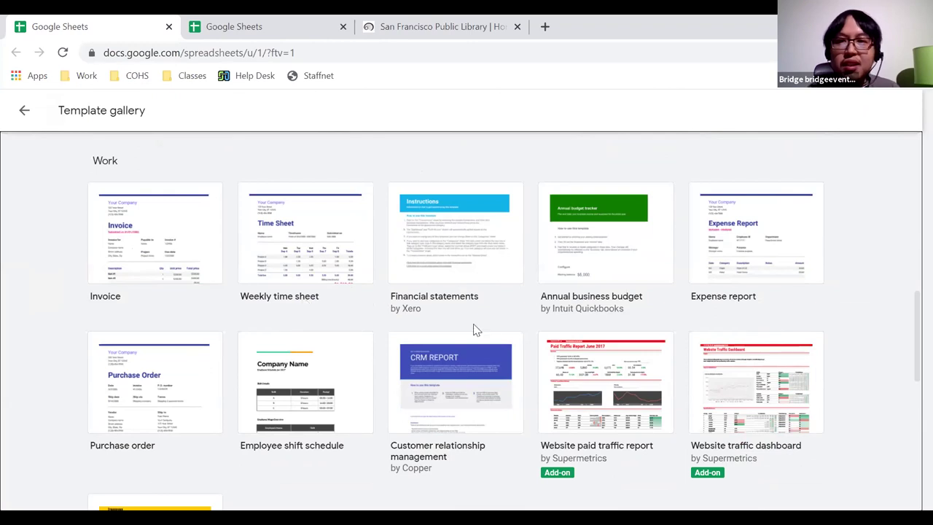
drag(912, 313, 912, 469)
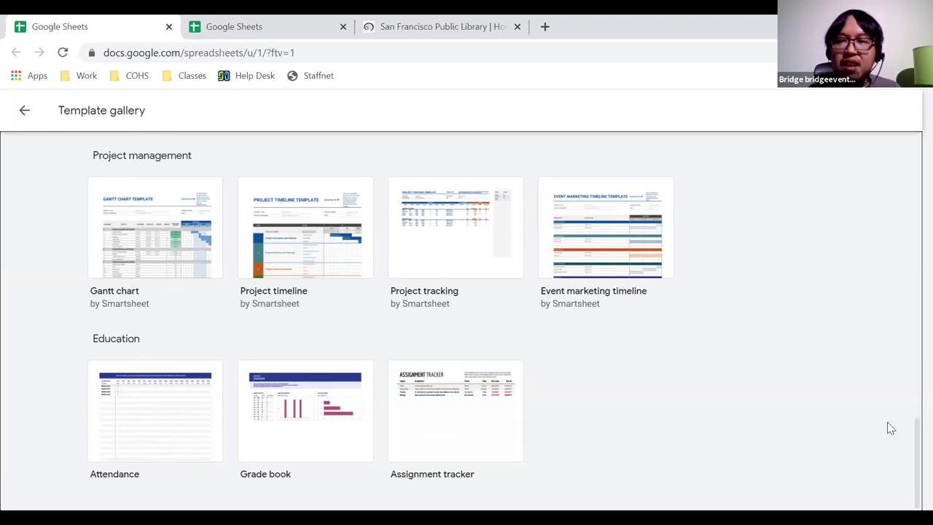
drag(911, 448, 898, 146)
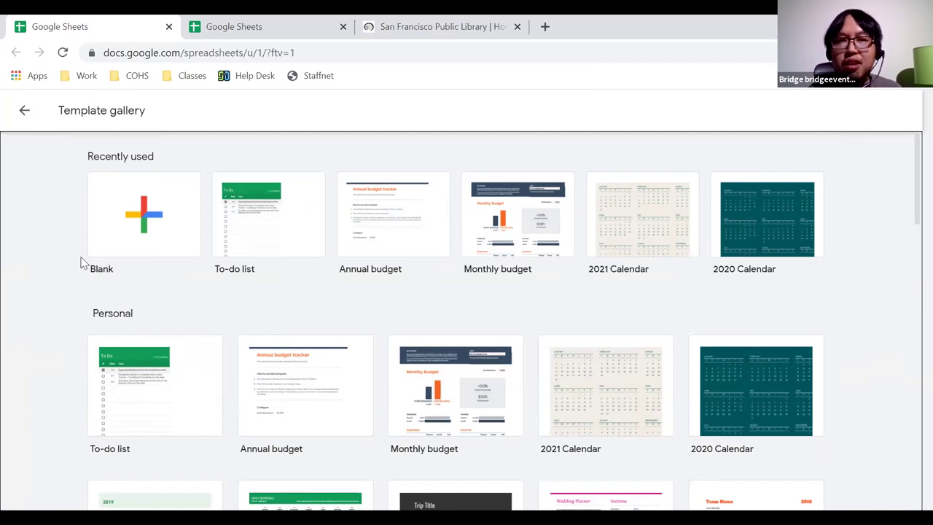
Step: Return to the Sheets home and inspect the owner filter and sort menus without changing them
click(23, 113)
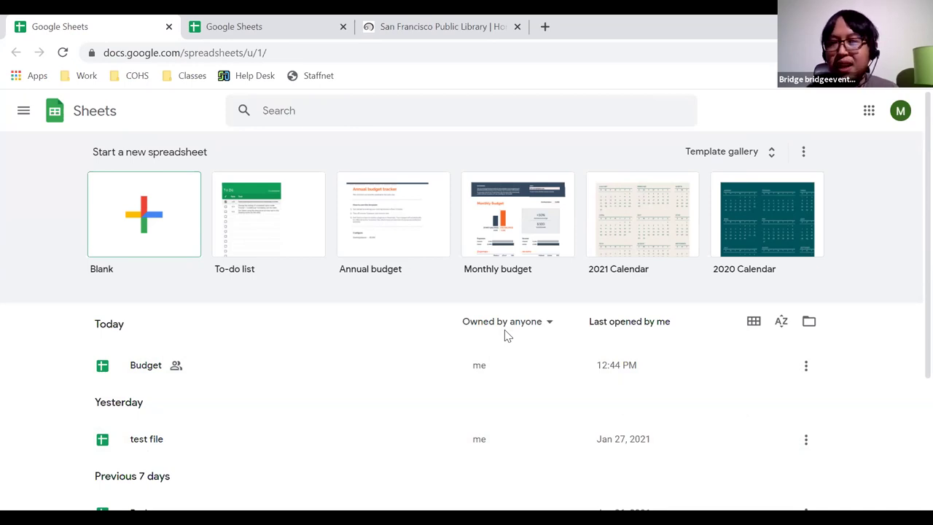
click(532, 329)
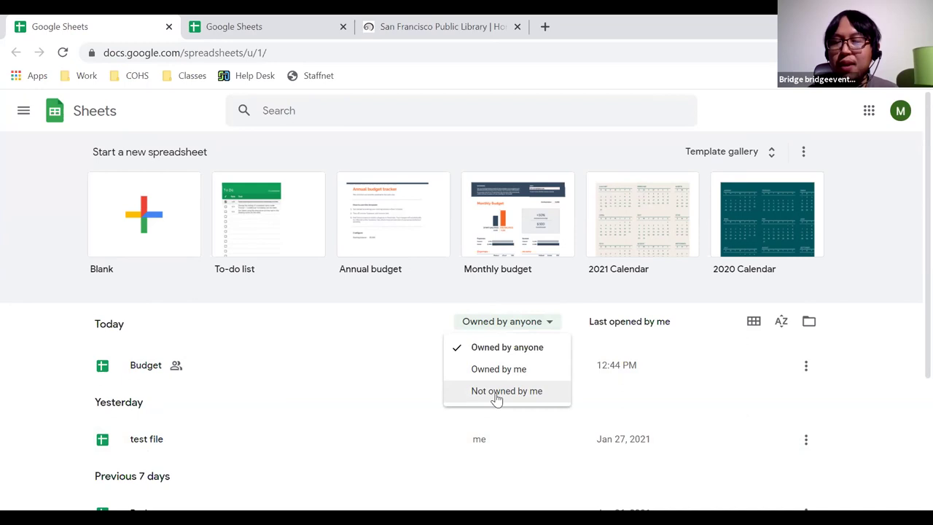
click(677, 318)
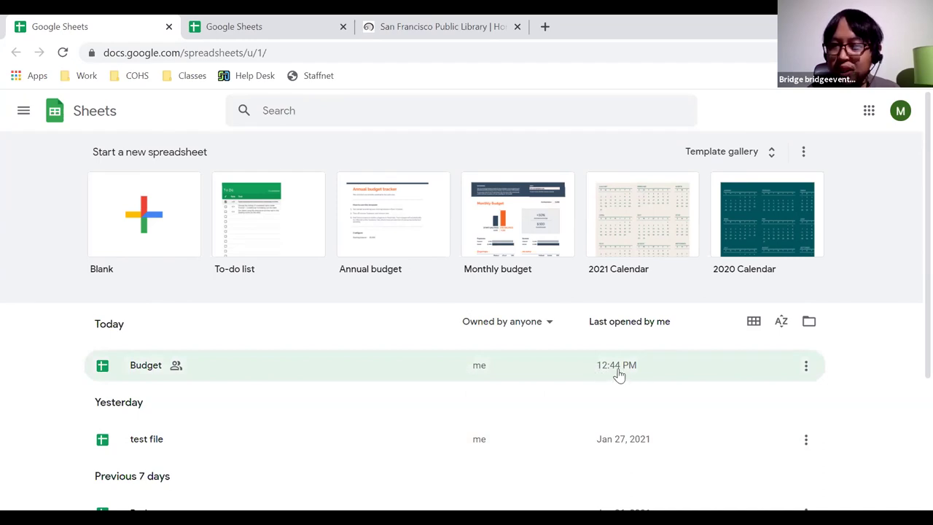
click(782, 330)
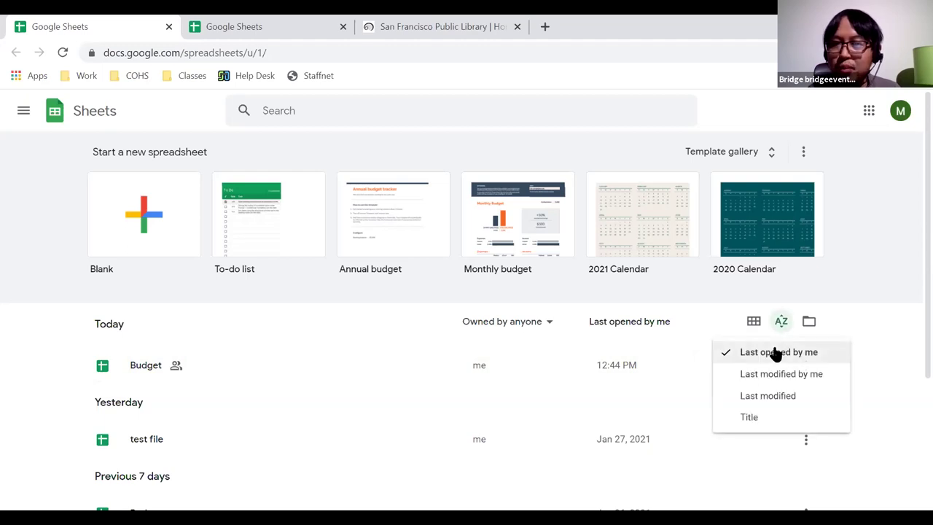
click(871, 319)
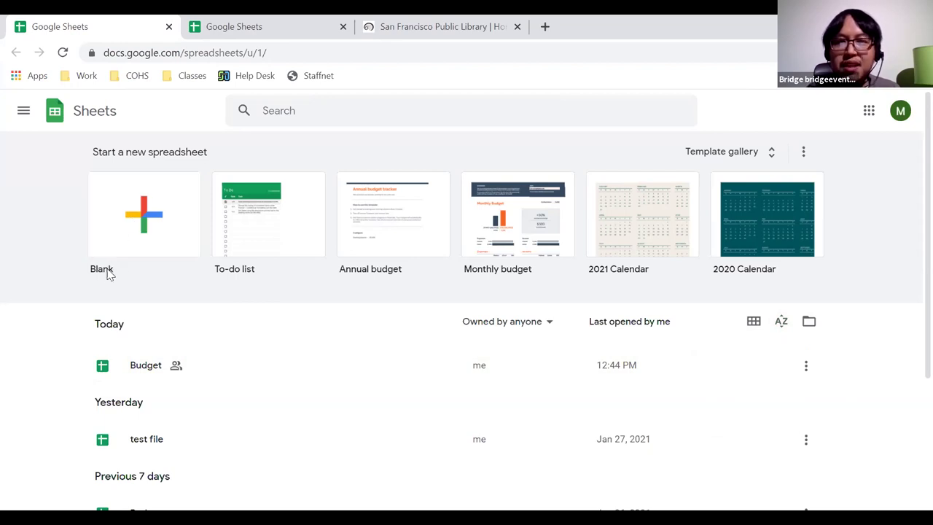
Step: Create a blank spreadsheet and retitle it from Untitled spreadsheet to 'Budget'
click(145, 221)
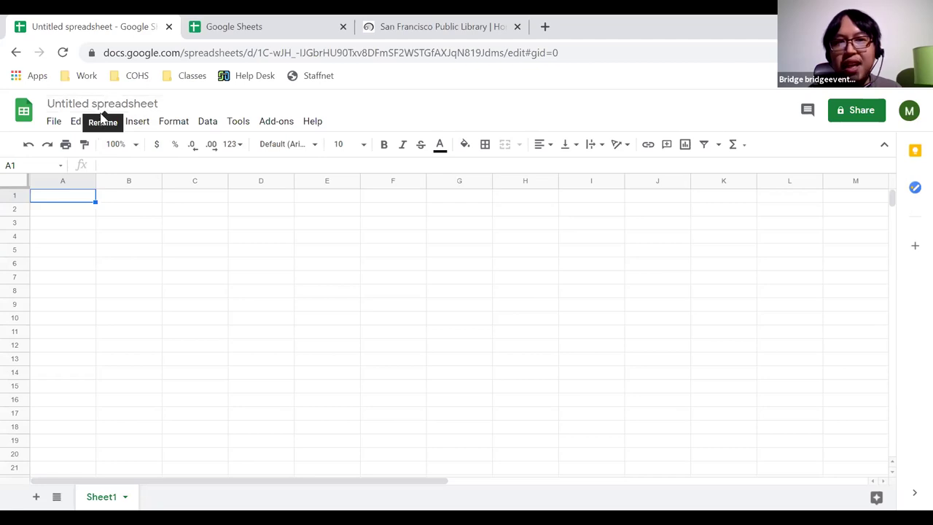
click(158, 103)
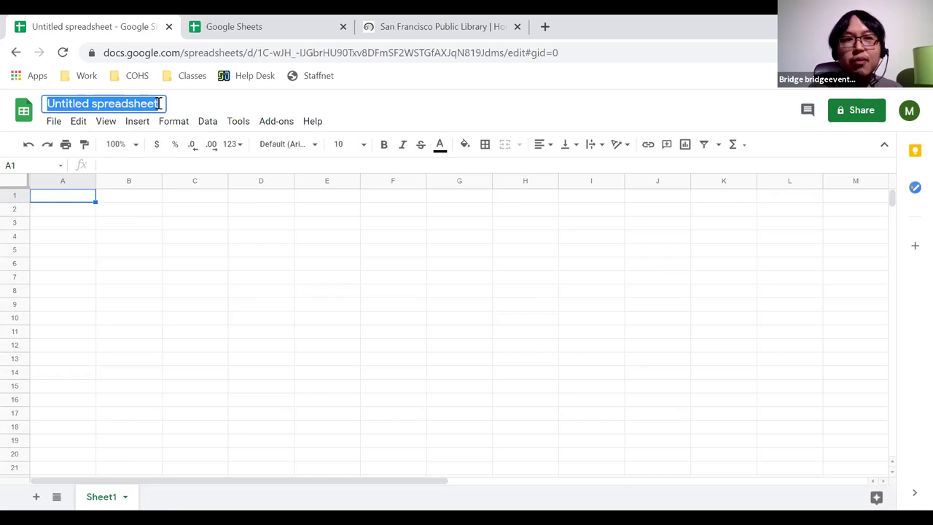
key(BackSpace)
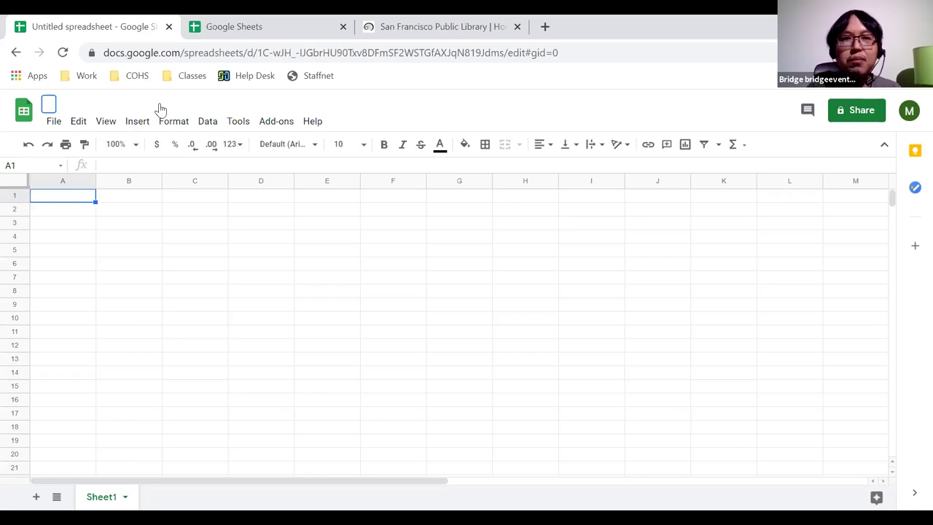
text(Budget)
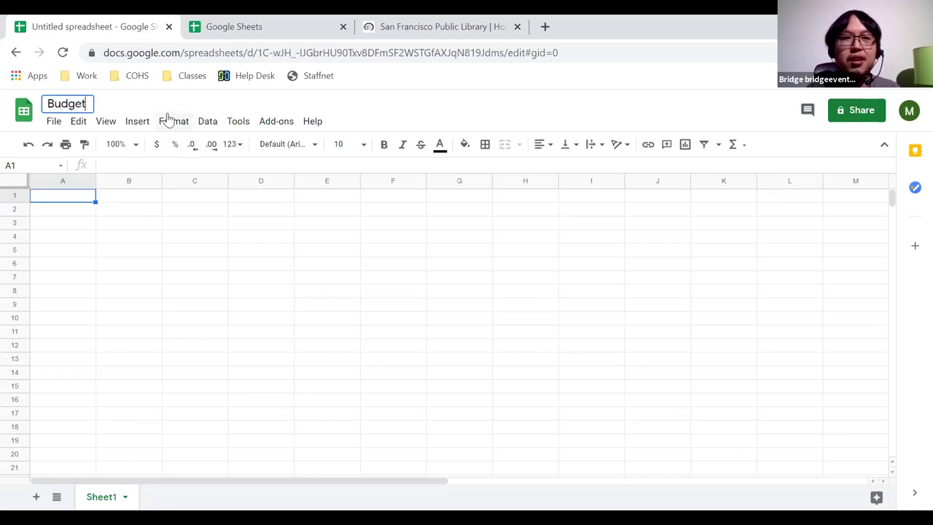
key(Return)
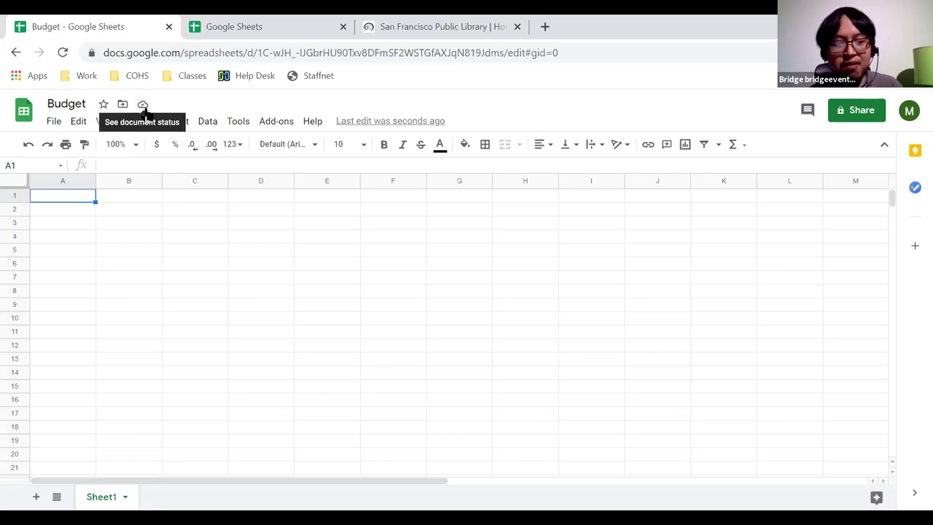
Step: Zoom the page to 175%, confirm all changes are saved to Drive, then zoom to 125%
key(ctrl+0)
key(ctrl+equal)
key(ctrl+equal)
key(ctrl+equal)
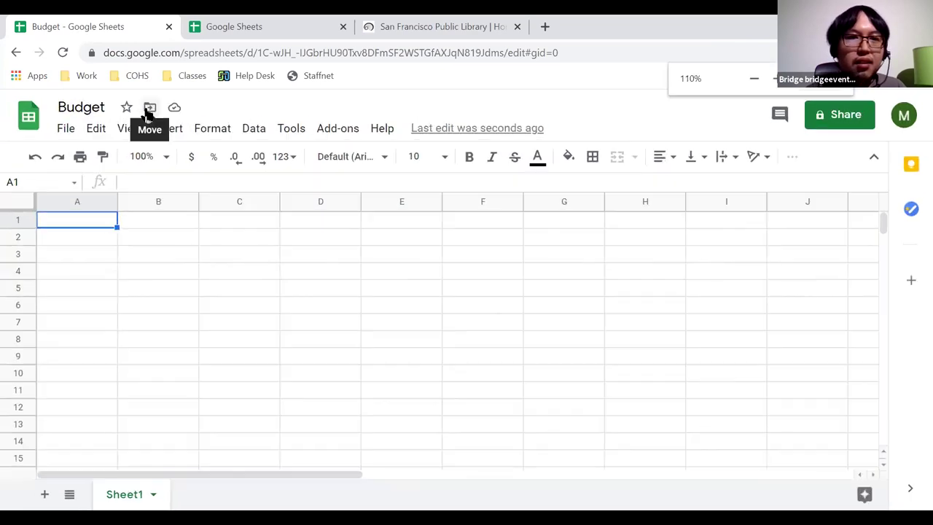
key(ctrl+equal)
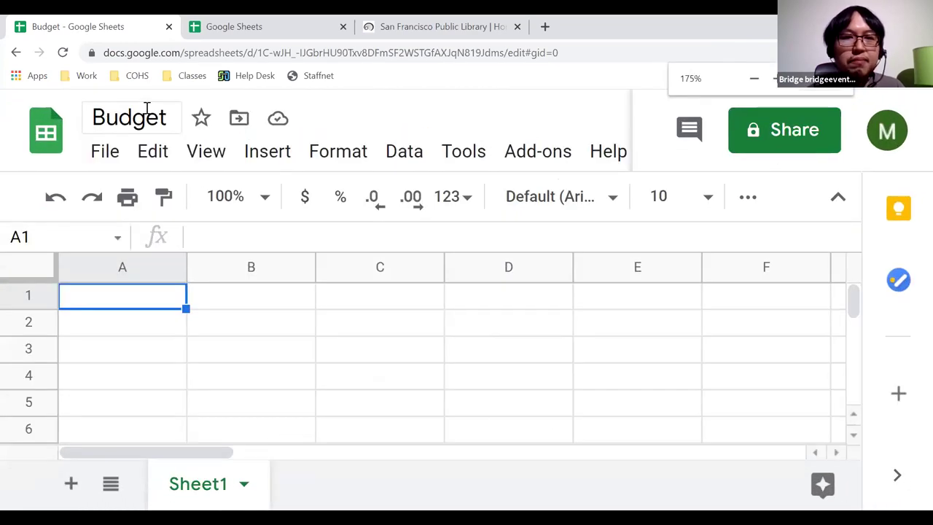
click(277, 118)
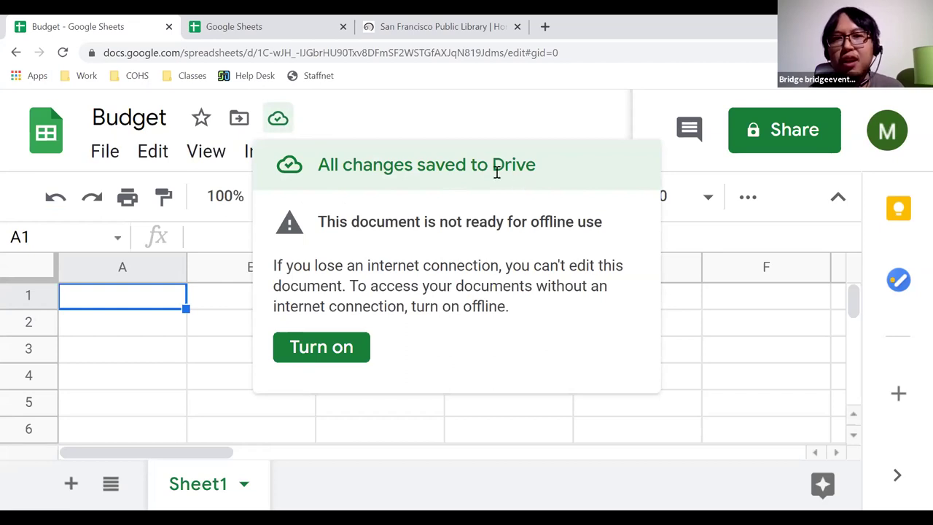
click(284, 124)
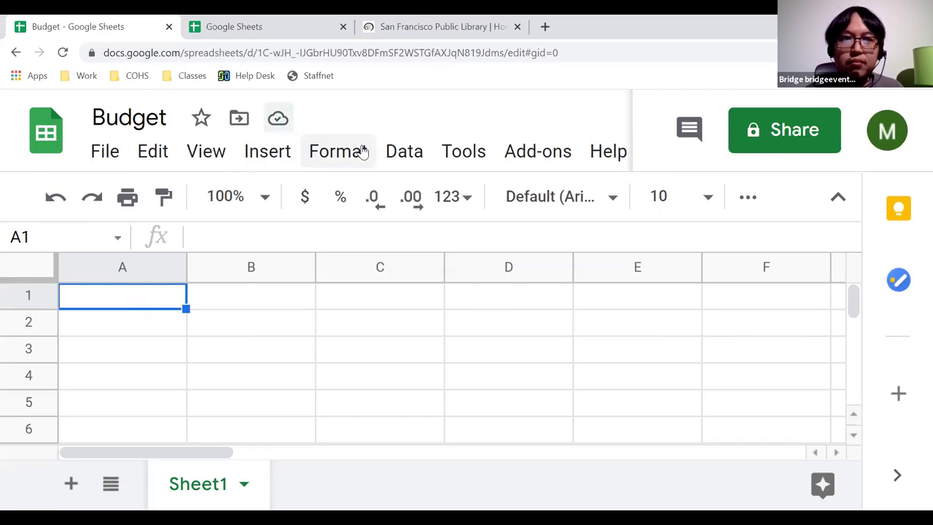
key(ctrl+minus)
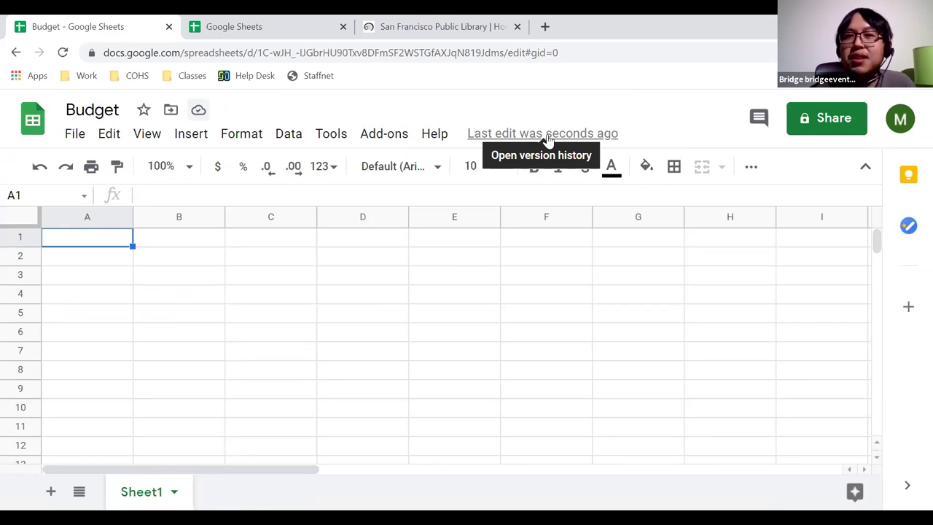
Step: Enter 'hello' in cell A1, then view the version history and go back to the sheet
double_click(105, 240)
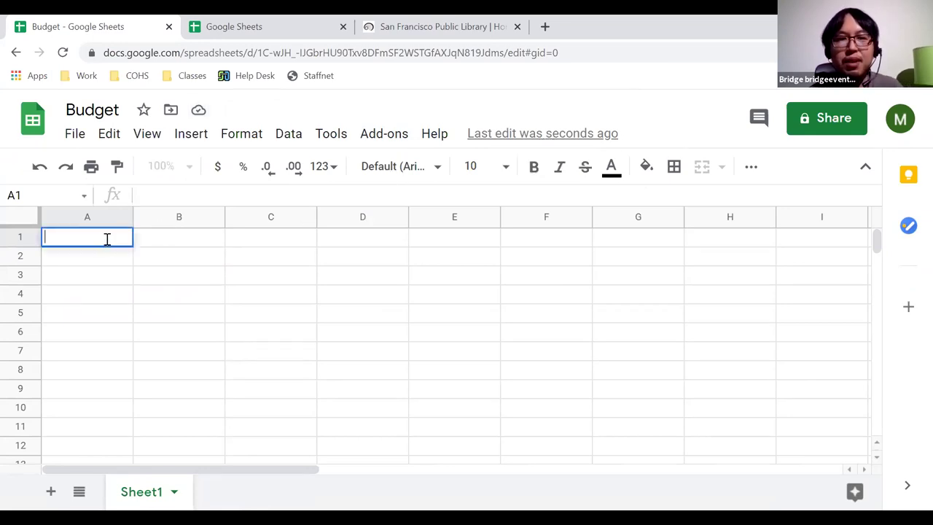
text(hello)
key(Return)
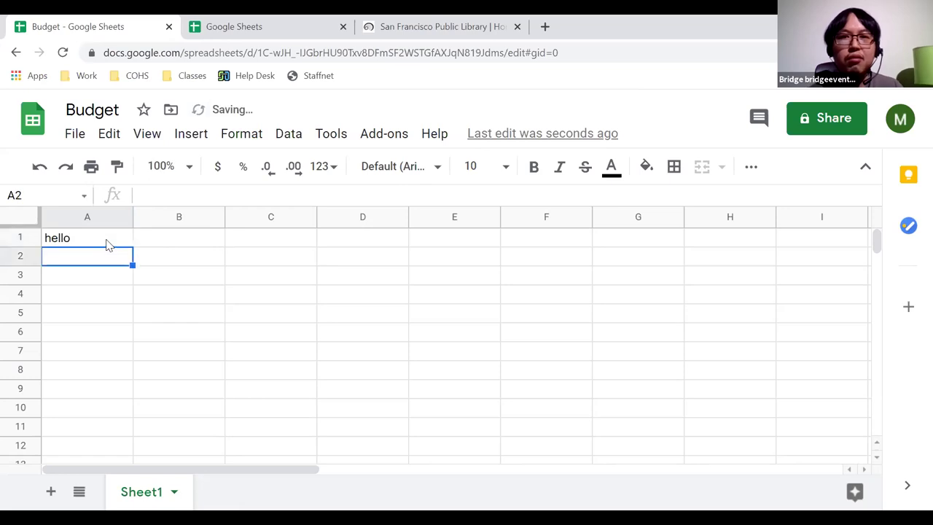
click(492, 135)
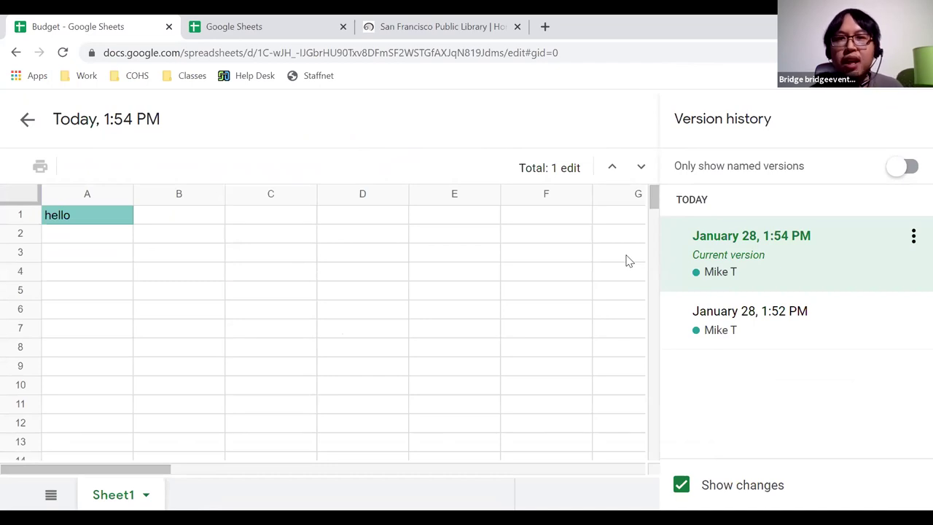
click(27, 118)
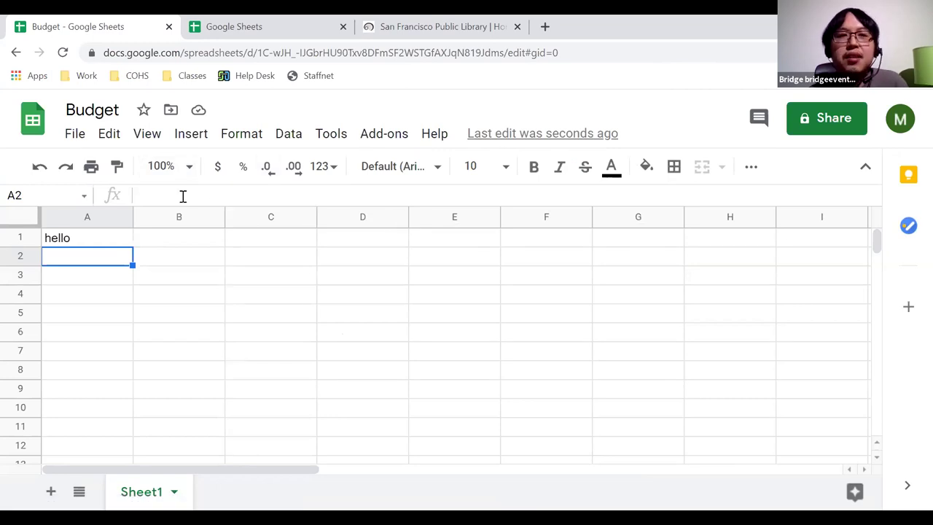
click(72, 135)
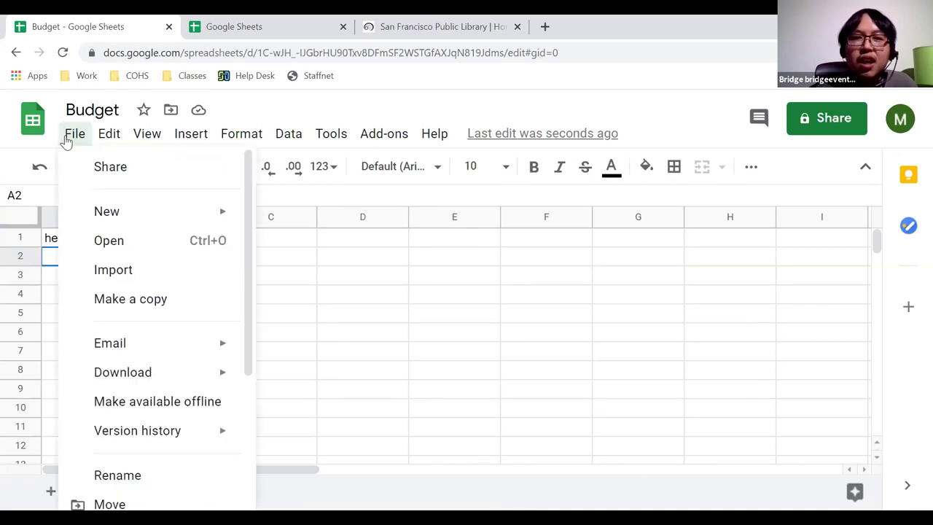
click(98, 245)
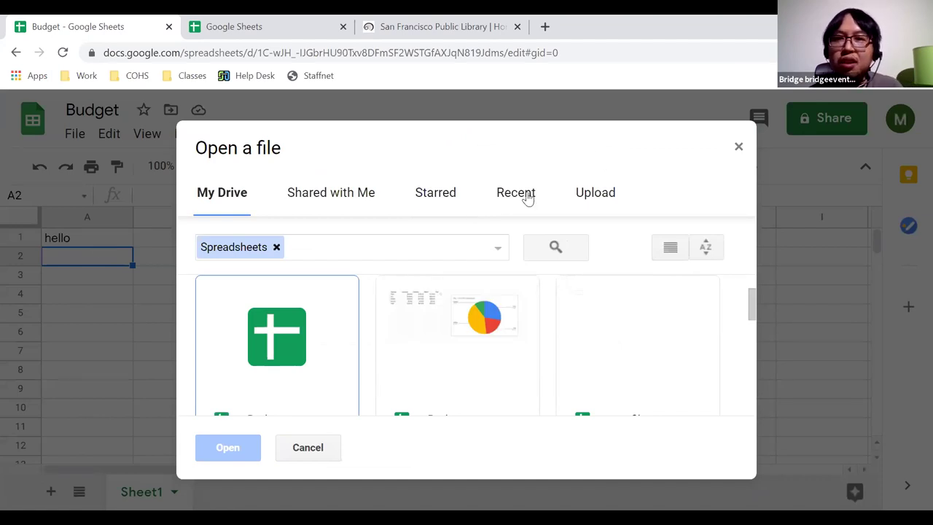
click(588, 197)
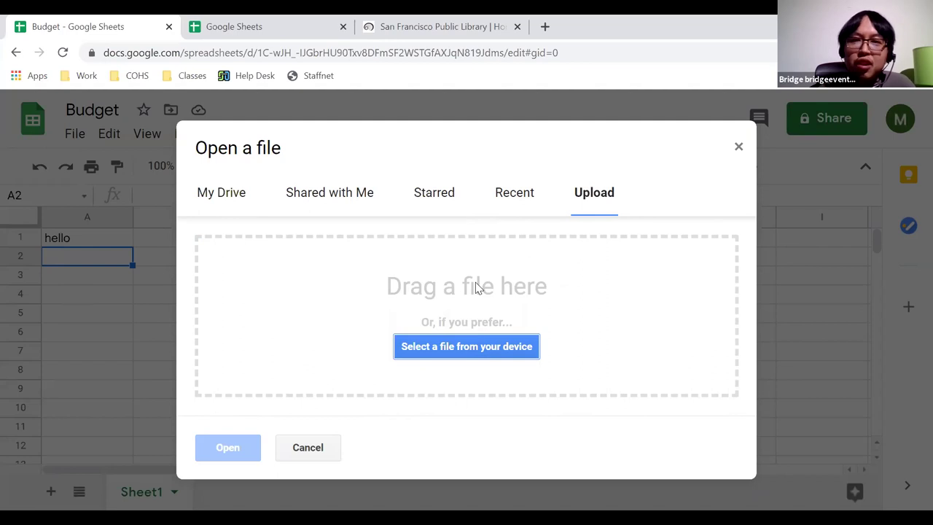
click(738, 150)
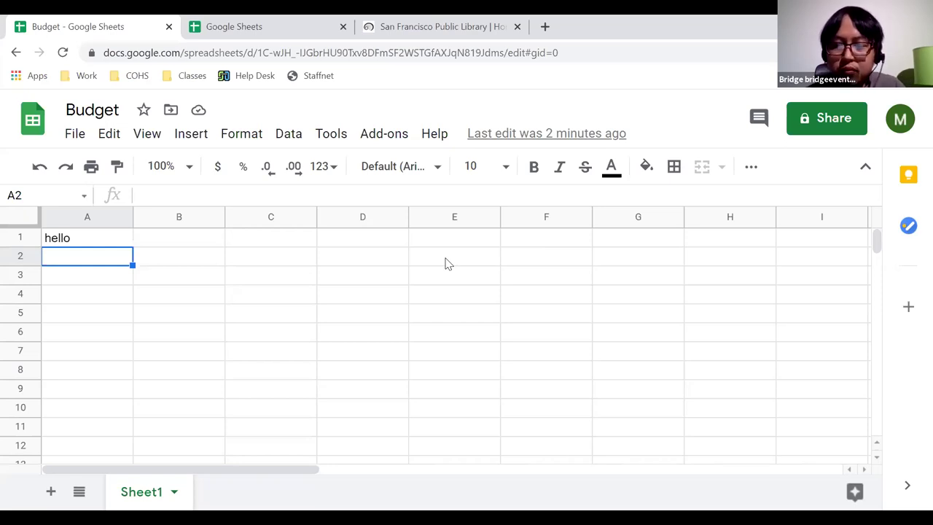
key(ctrl+minus)
key(ctrl+minus)
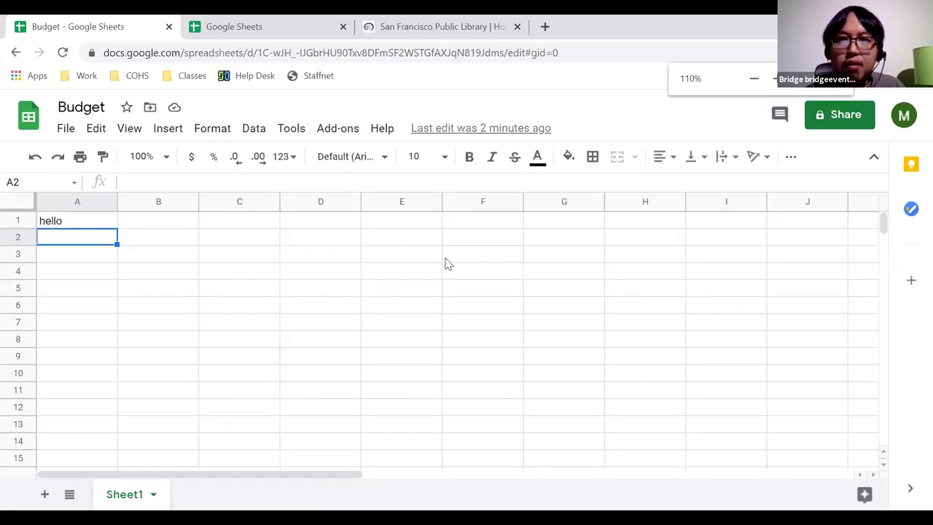
click(166, 274)
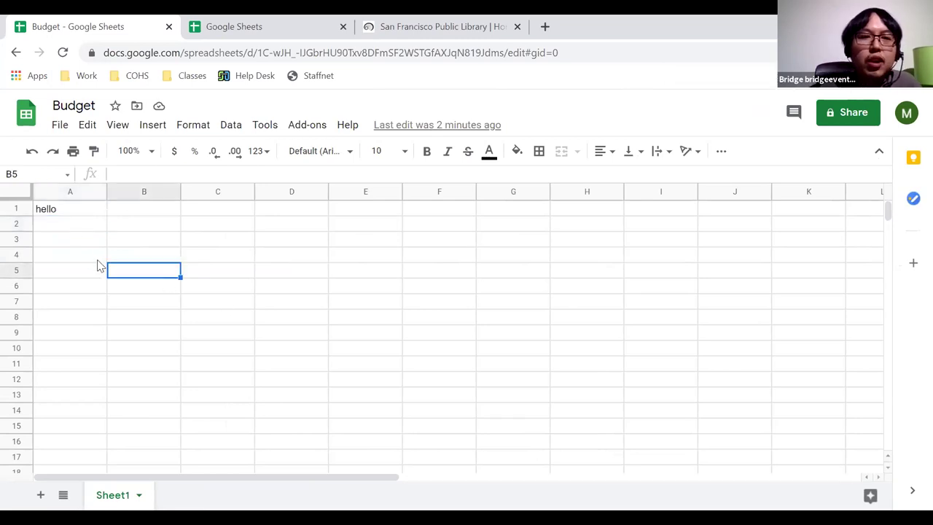
click(59, 126)
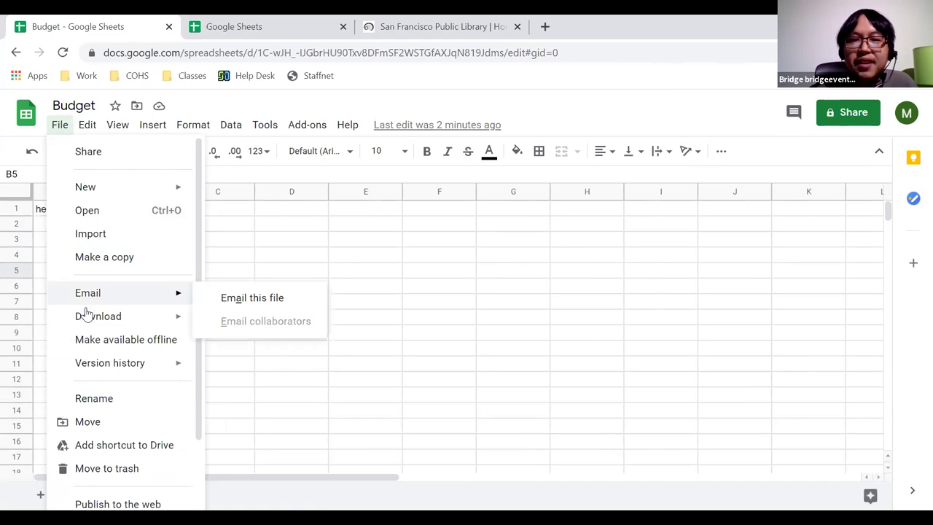
mouse_move(88, 324)
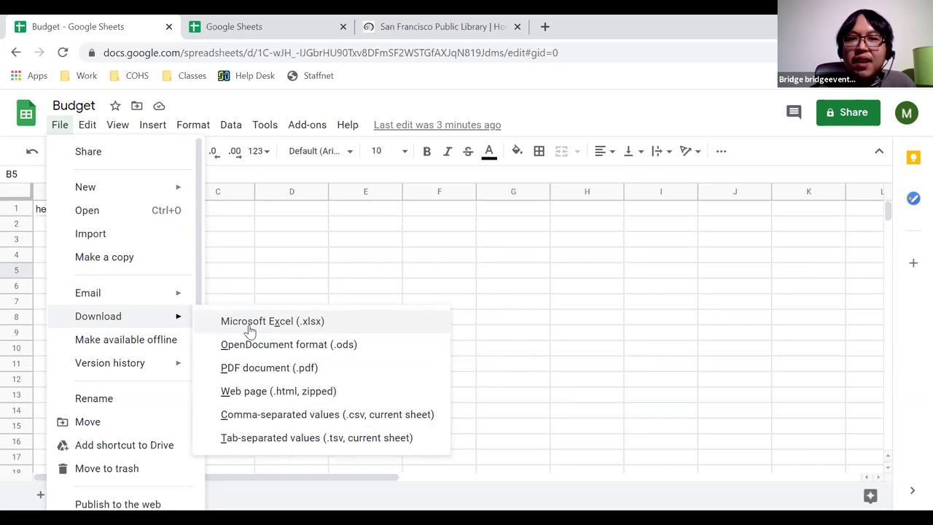
mouse_move(146, 300)
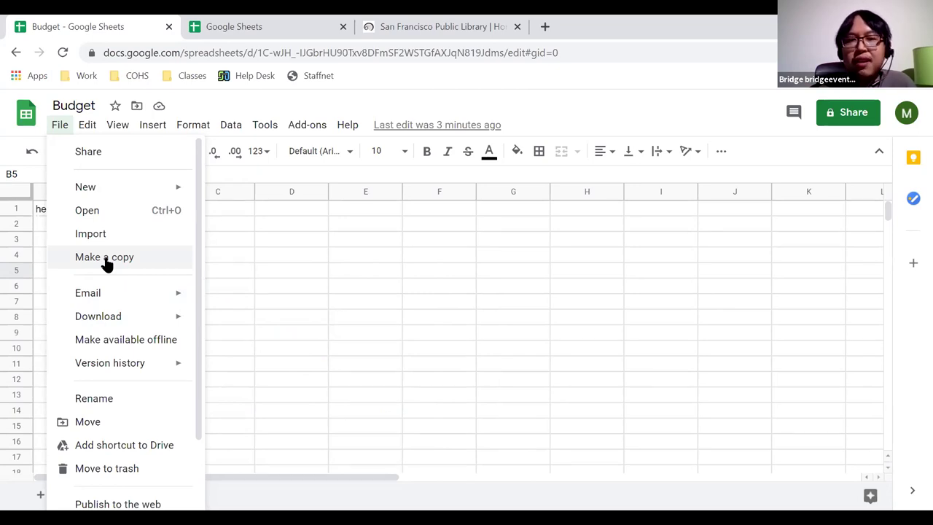
click(61, 127)
Step: Clear 'hello' from cell A1 and enter 'Budget' in its place
click(50, 209)
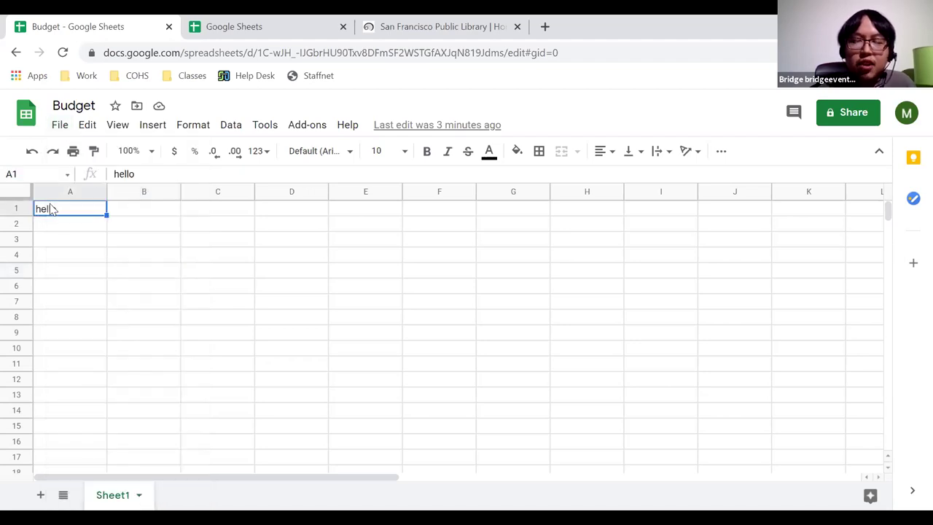
key(Delete)
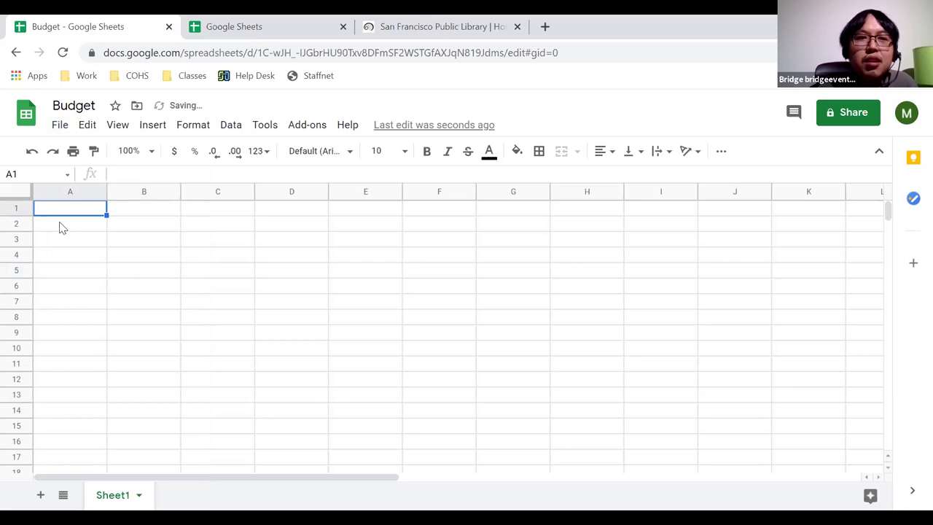
click(61, 226)
click(45, 210)
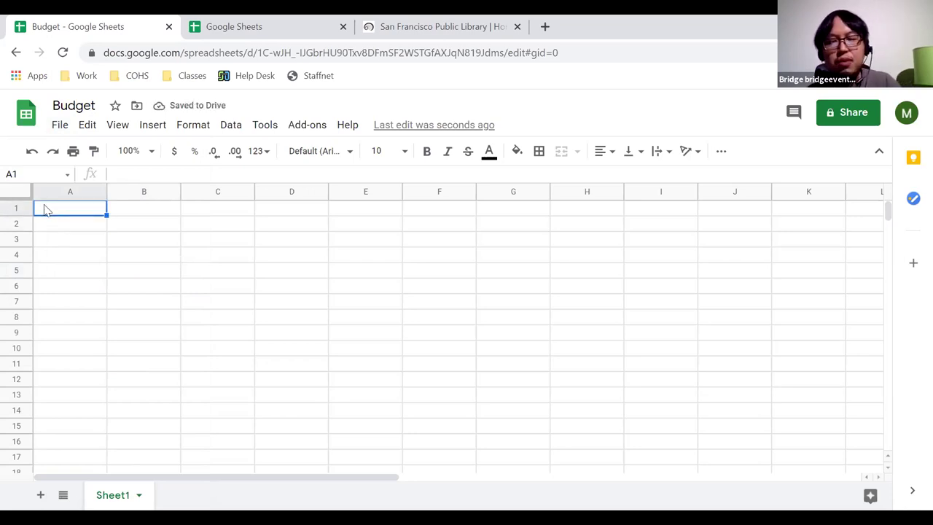
text(Budget)
key(Return)
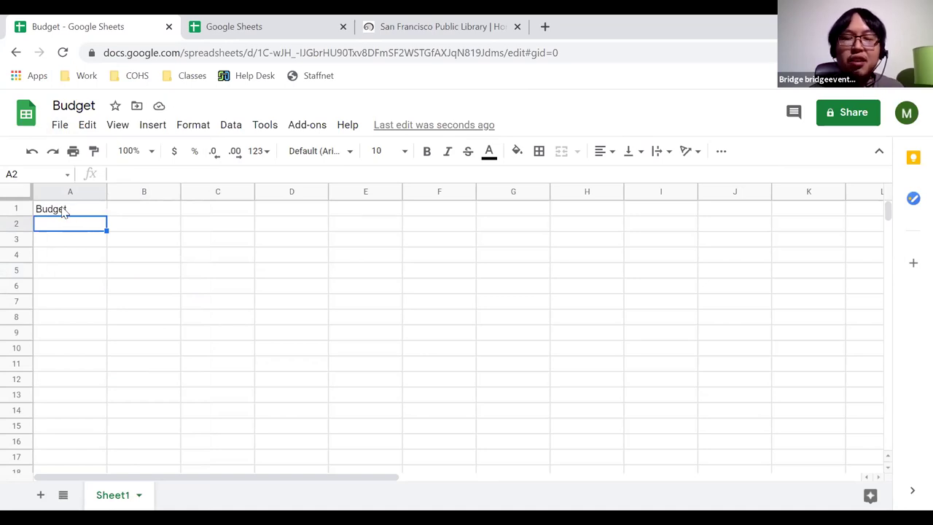
Step: Move the selection through cells A3, B3, B4, C5, B2, C4 and D7, ending on A2
click(47, 211)
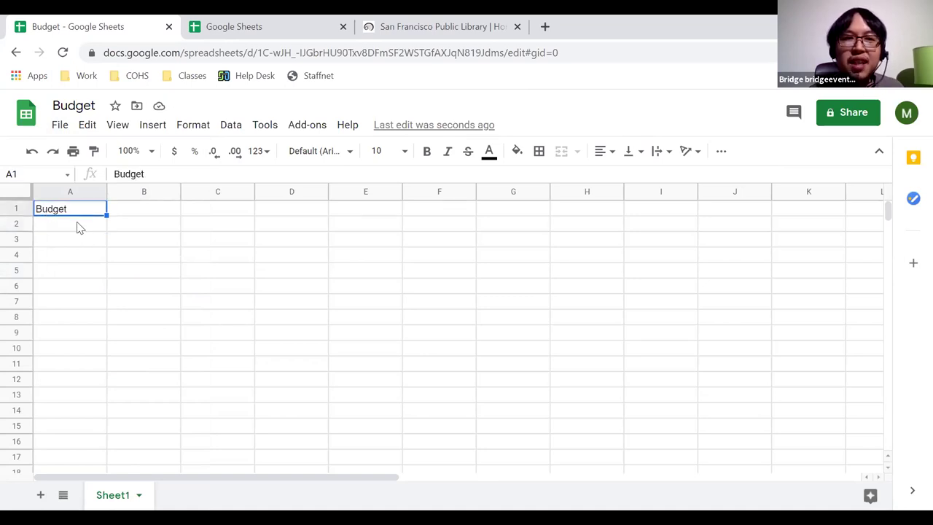
key(Down)
click(78, 236)
click(140, 243)
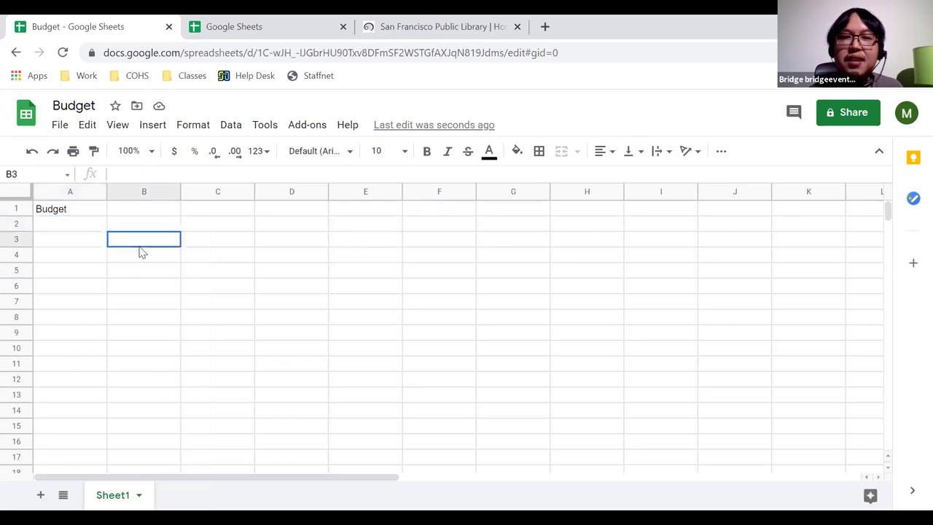
click(142, 260)
click(204, 279)
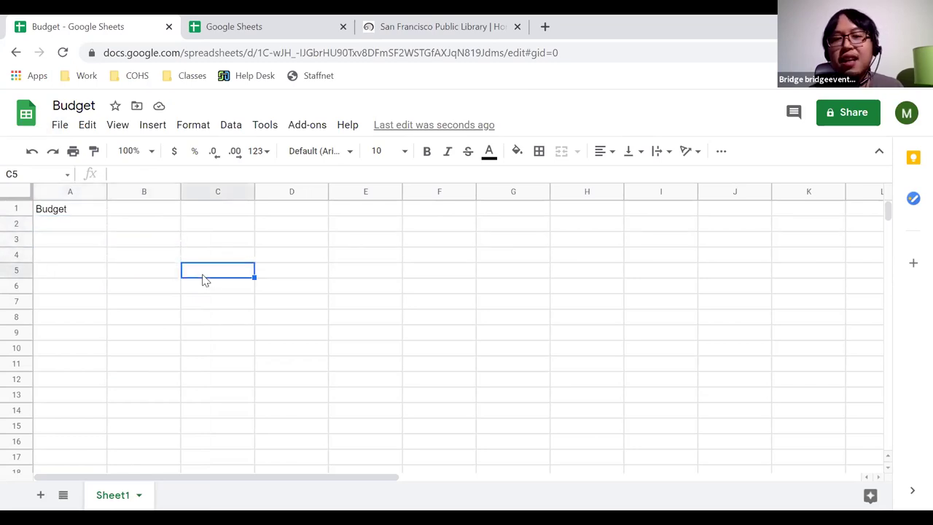
click(68, 211)
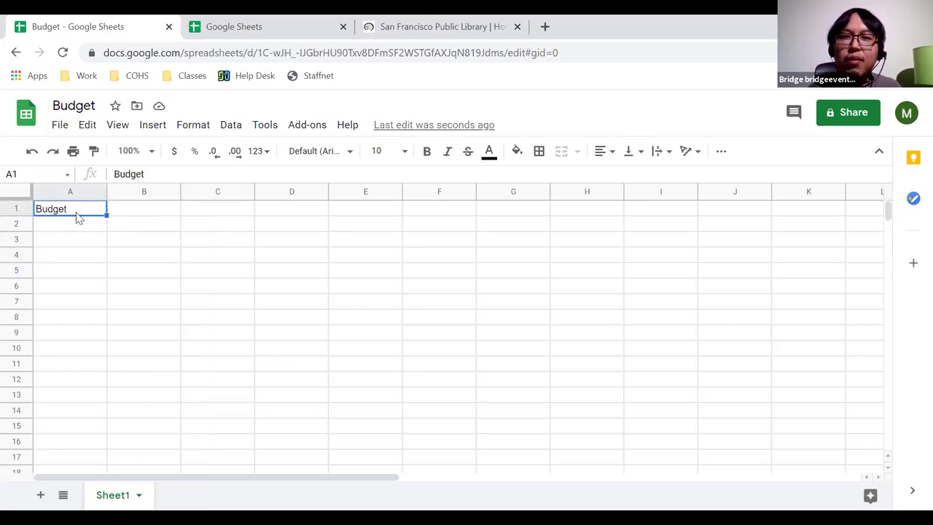
click(114, 226)
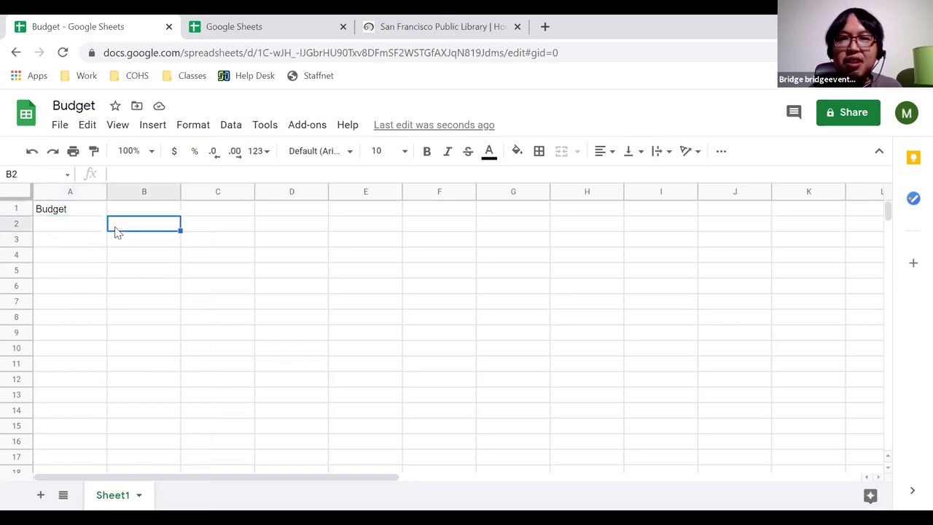
click(236, 256)
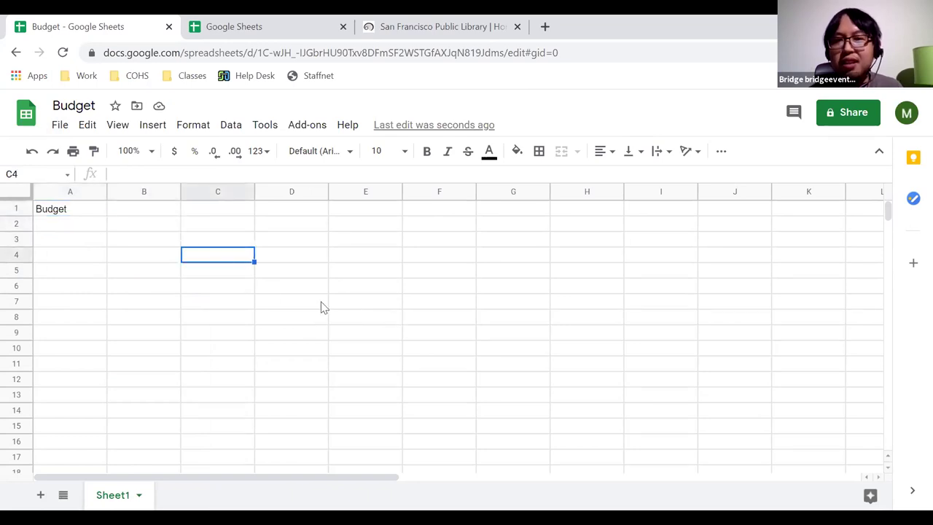
click(299, 302)
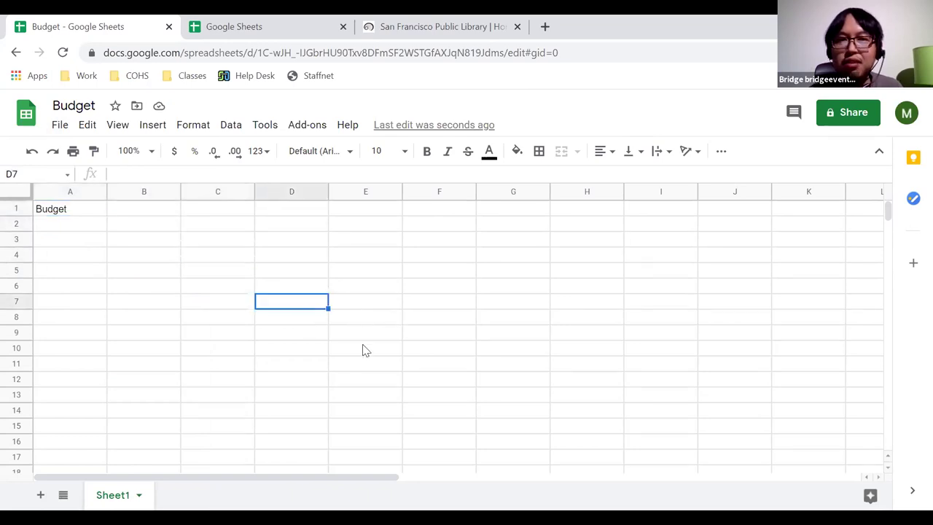
click(70, 226)
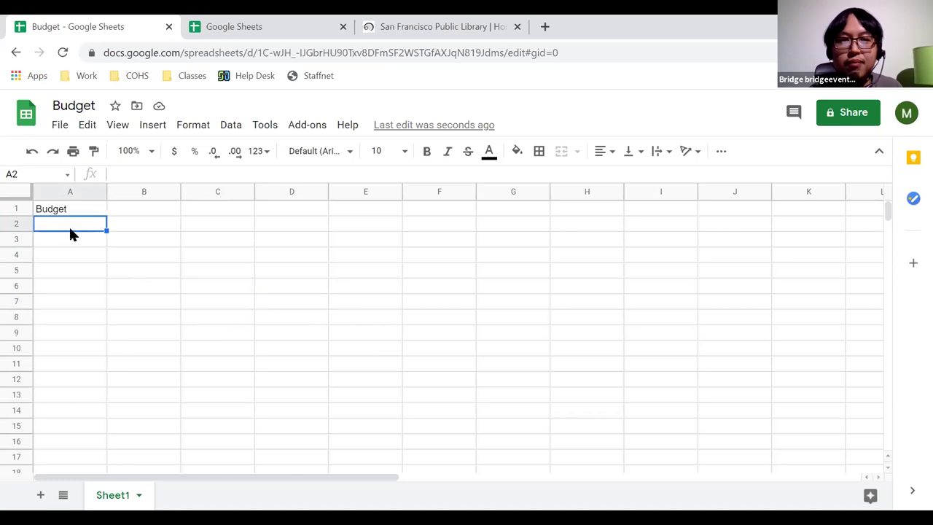
click(13, 210)
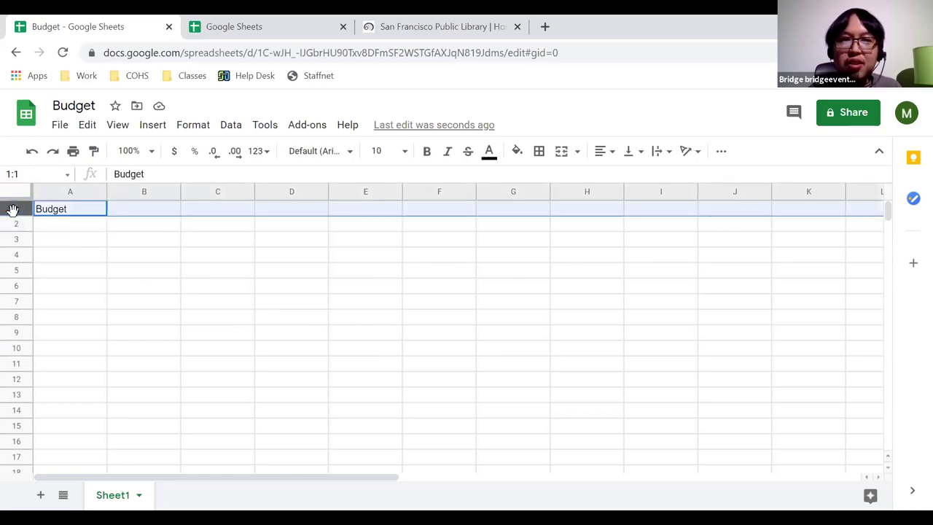
click(13, 222)
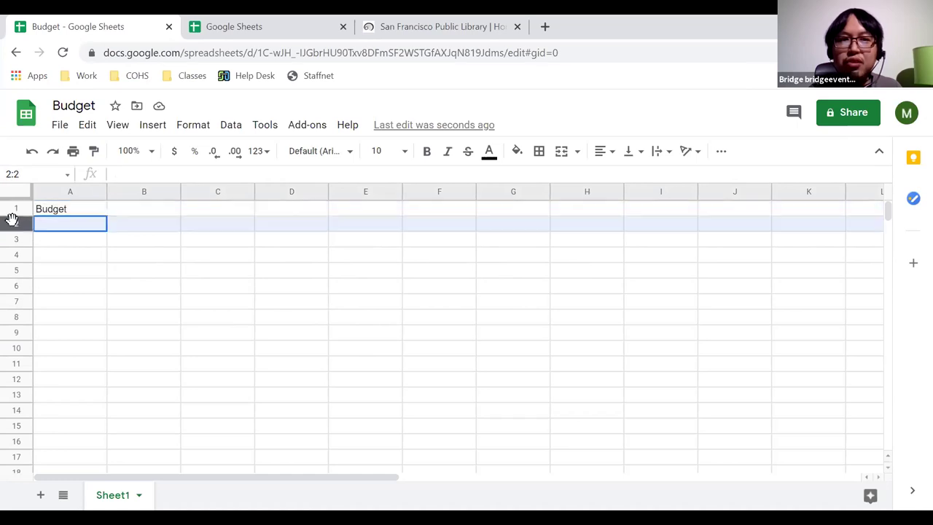
click(16, 240)
click(15, 253)
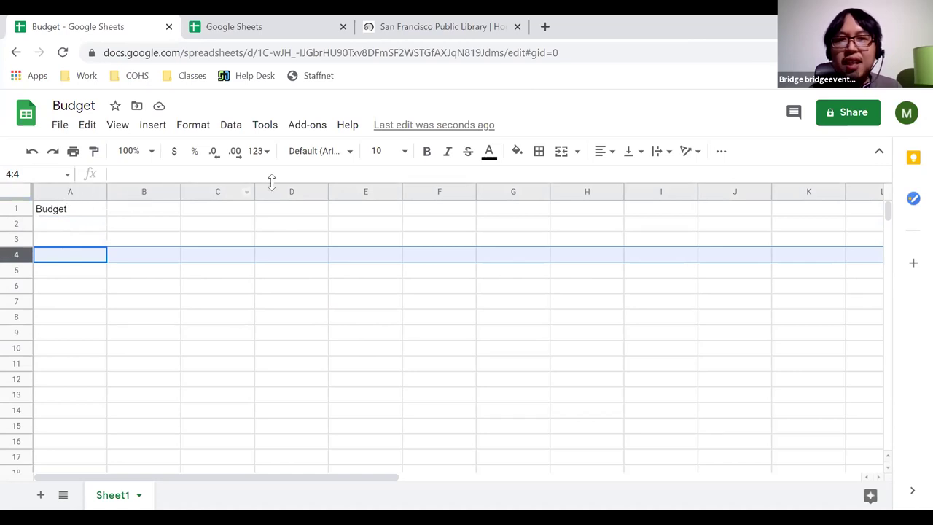
click(79, 191)
click(143, 193)
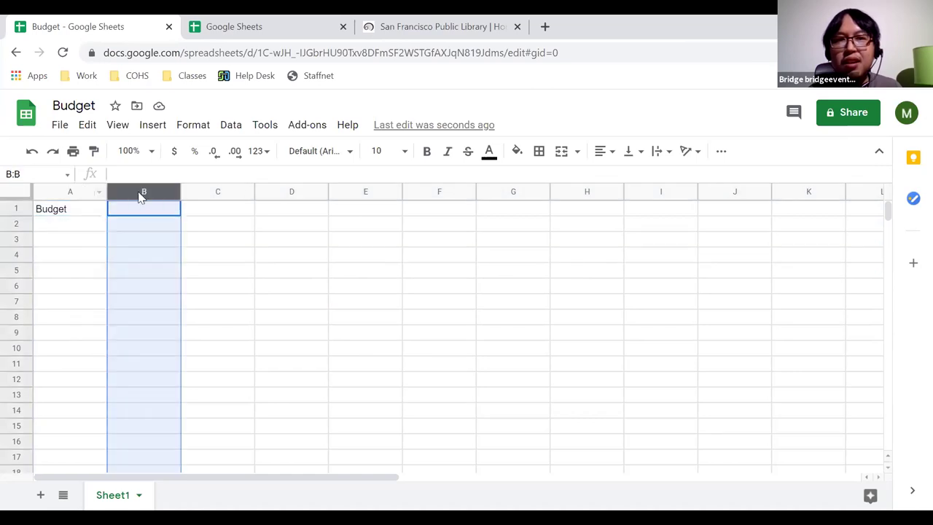
click(211, 191)
click(279, 191)
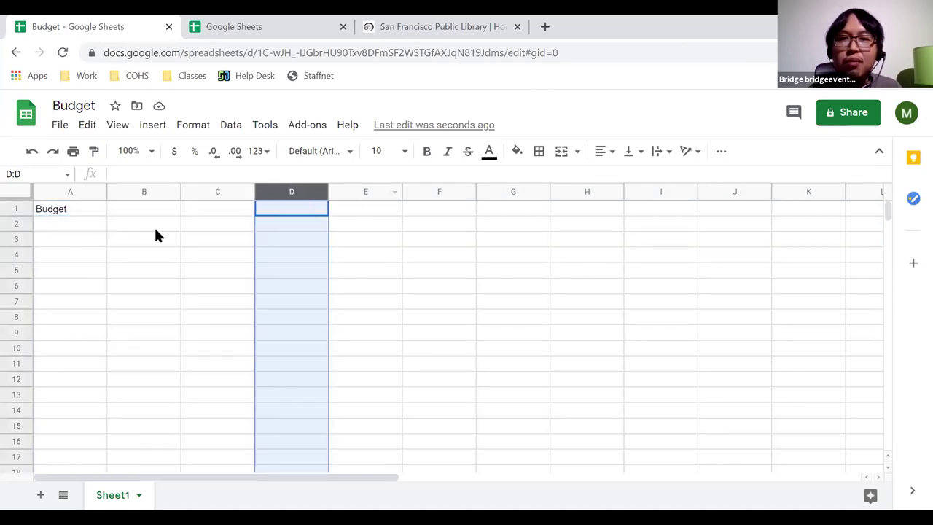
click(121, 229)
click(143, 261)
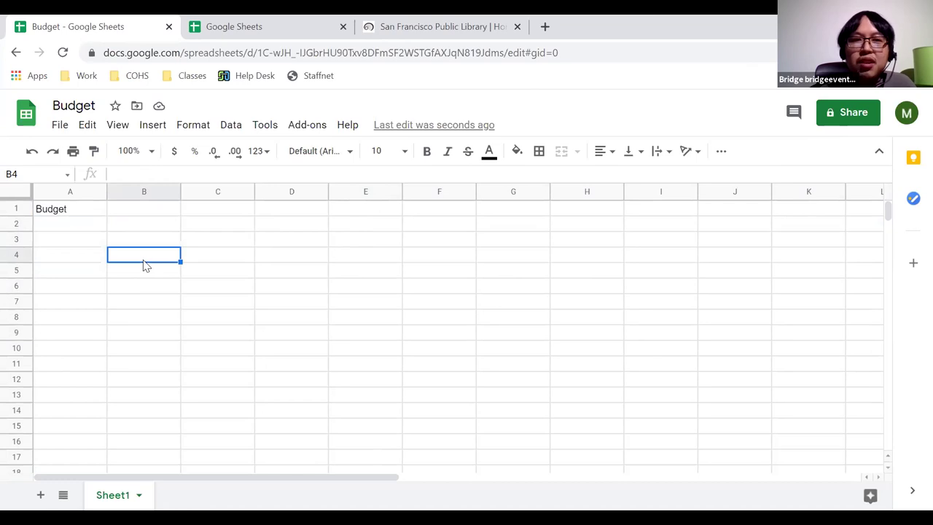
click(195, 290)
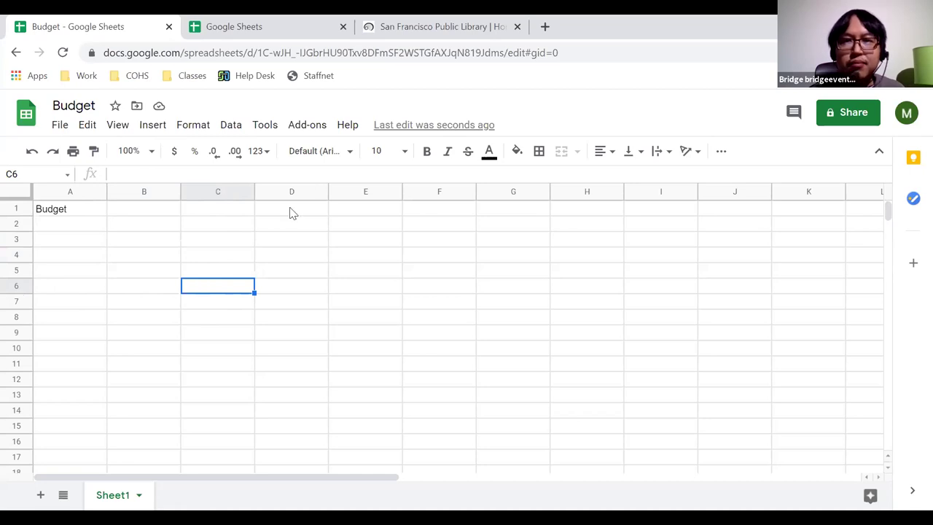
click(224, 260)
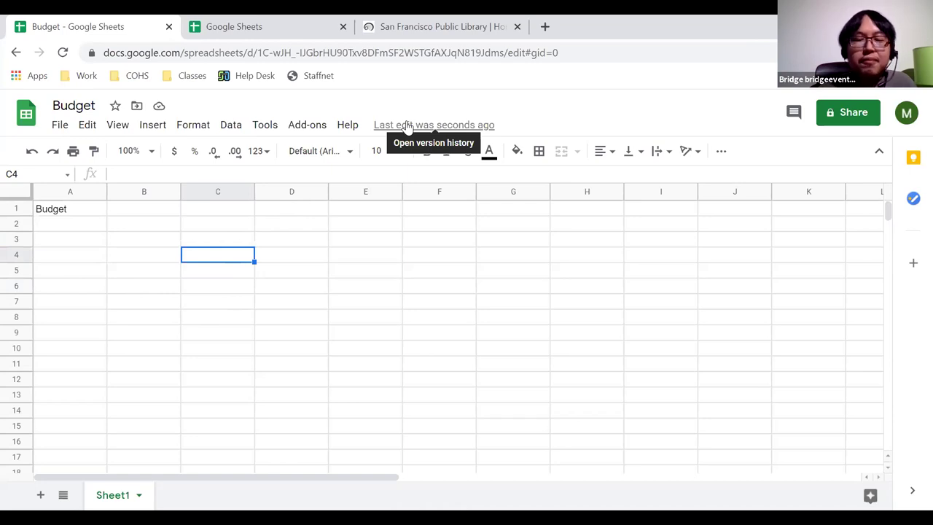
click(62, 225)
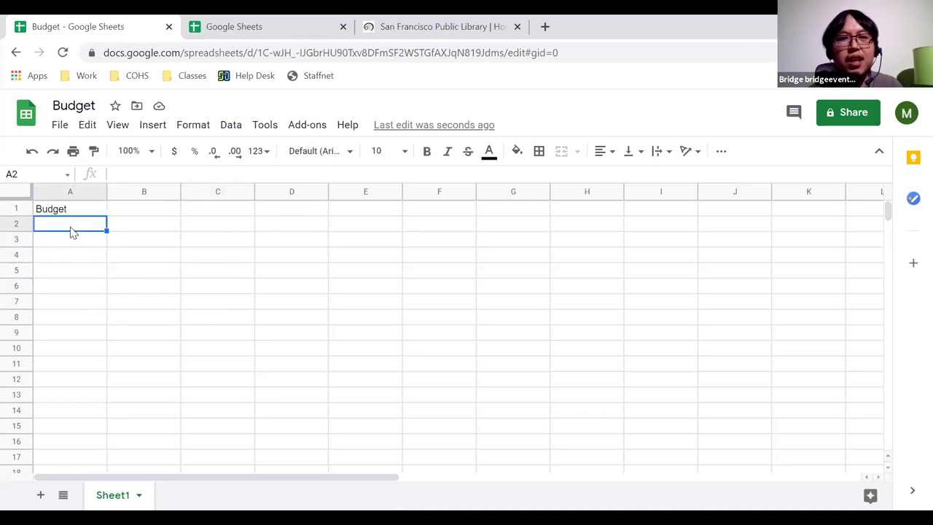
Step: Enter the categories Food, Gas, Utilities and Internet in cells A2 to A5
text(Food)
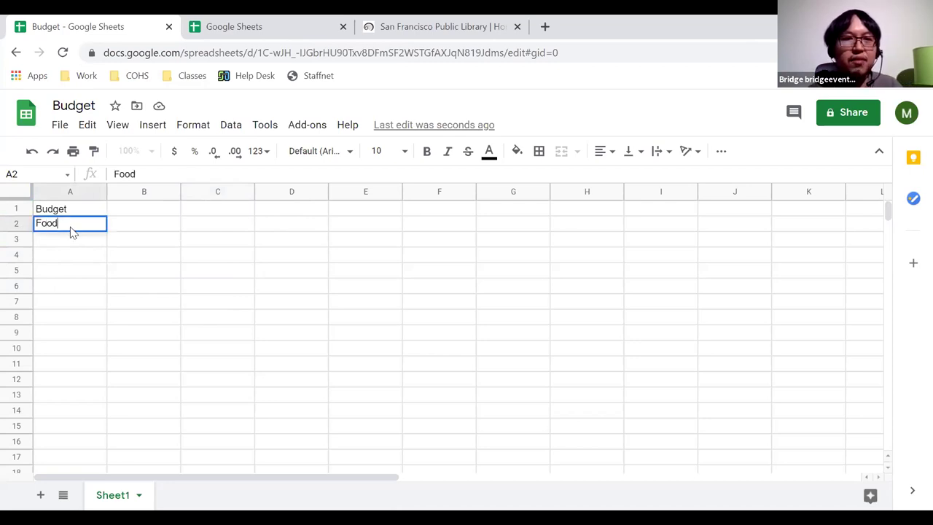
key(Return)
text(Gs)
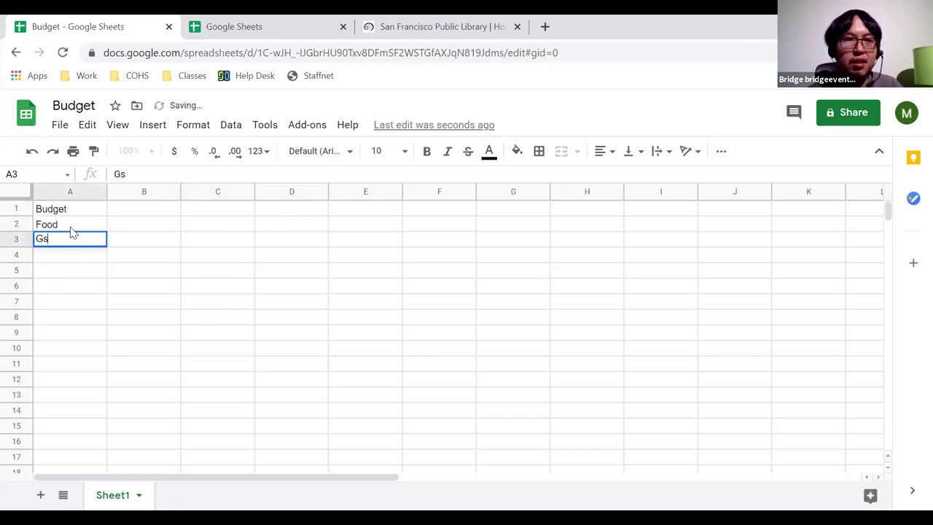
key(BackSpace)
text(AS)
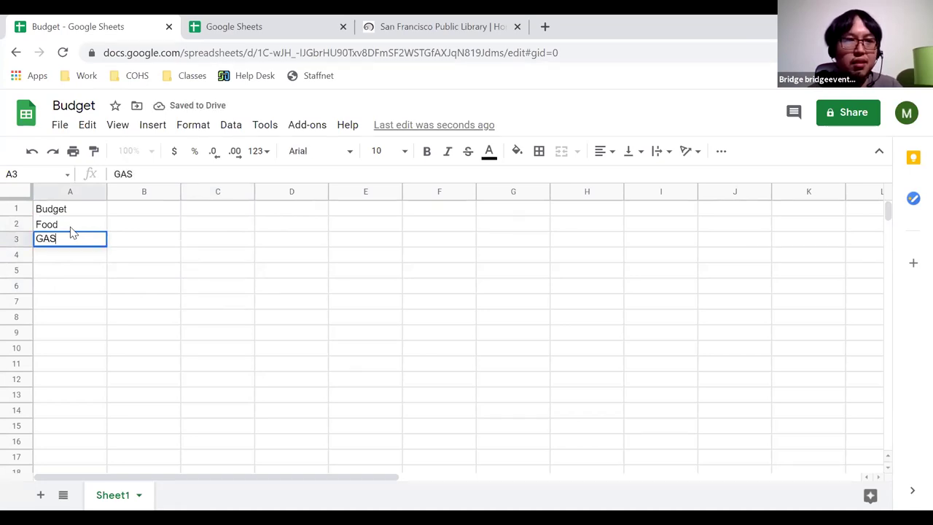
key(BackSpace)
key(BackSpace)
text(as)
key(Return)
text(Utilities)
key(Return)
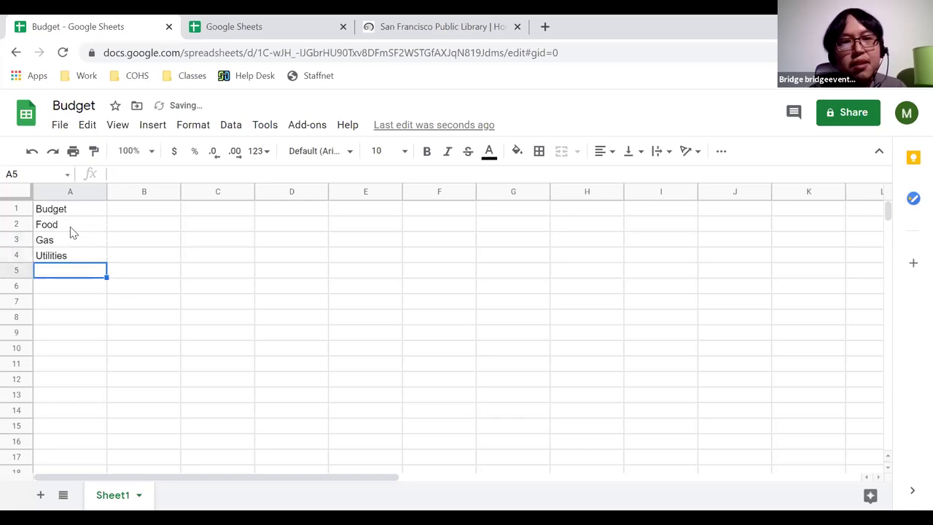
text(Internet)
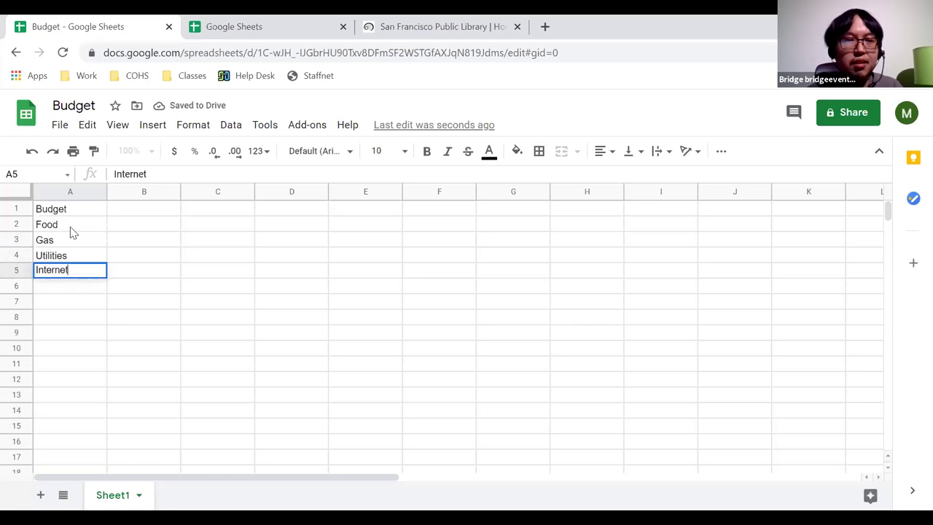
key(Return)
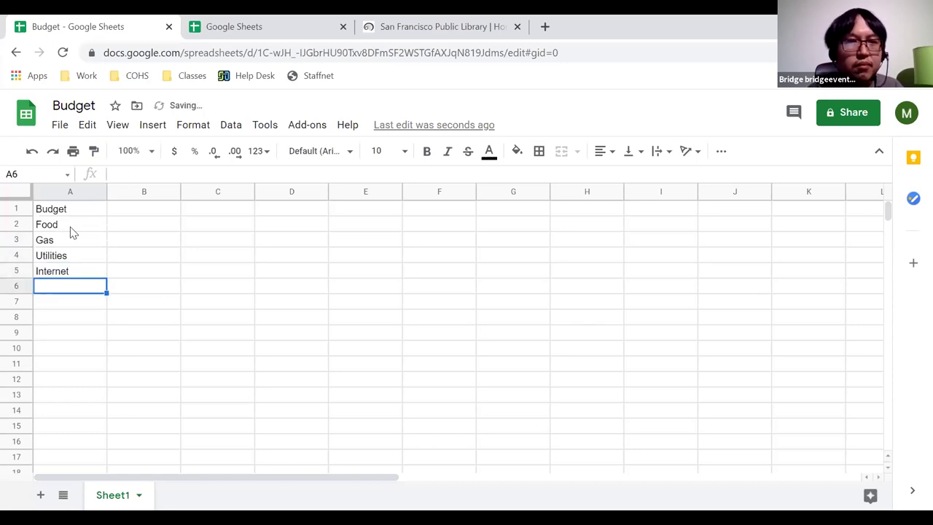
Step: Label cell A7 'Total' and move the selection to cell B1
click(102, 298)
text(Total)
key(Return)
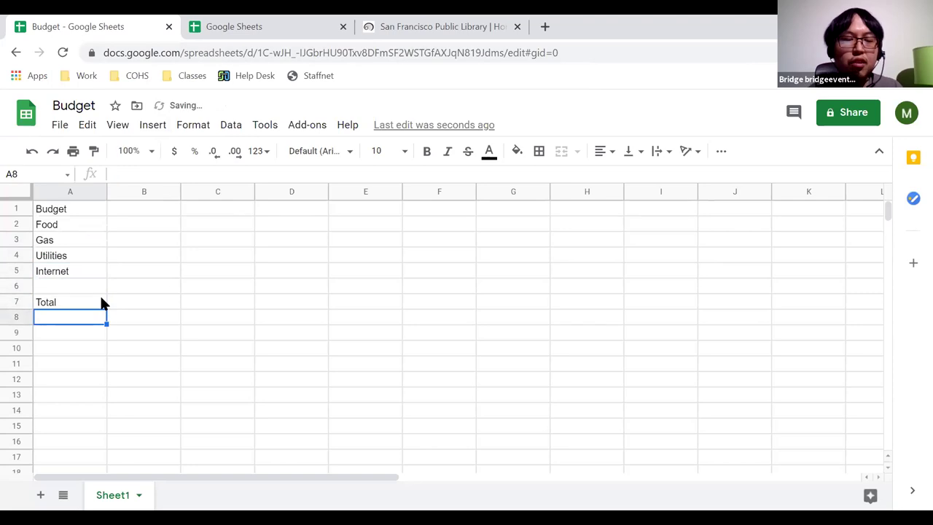
click(92, 299)
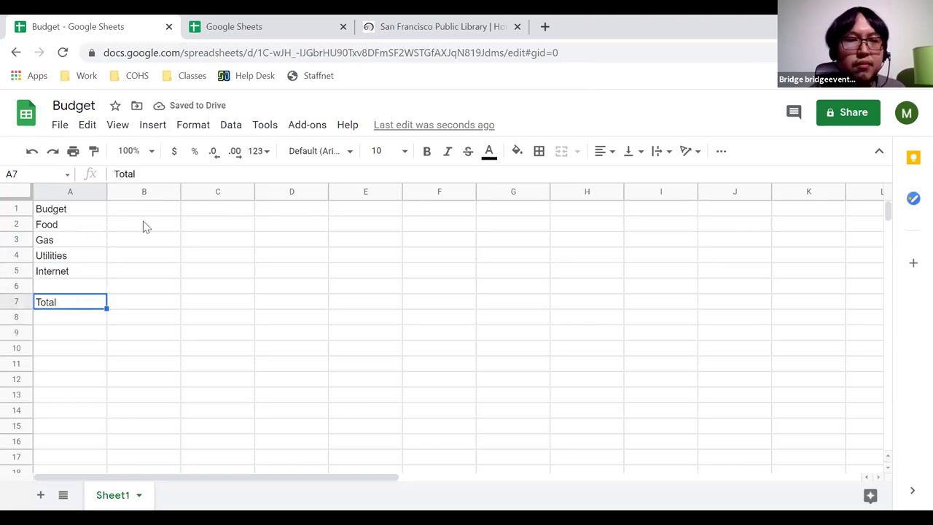
click(139, 214)
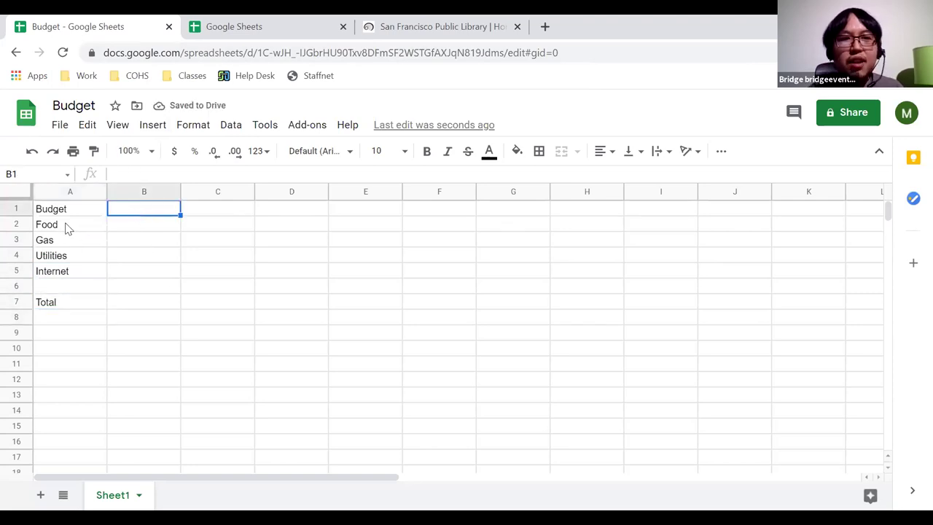
Step: Enter the month headings January, February and March in cells B1, C1 and D1
double_click(145, 209)
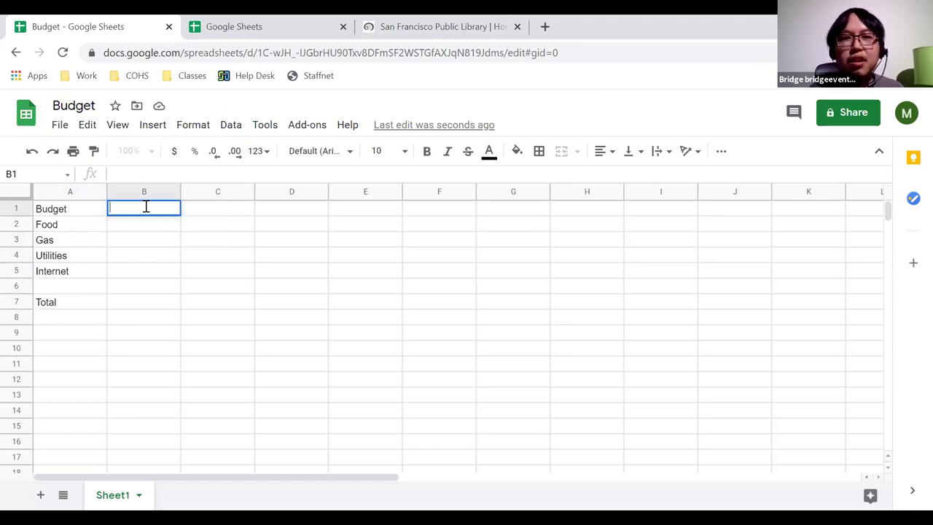
text(Januar)
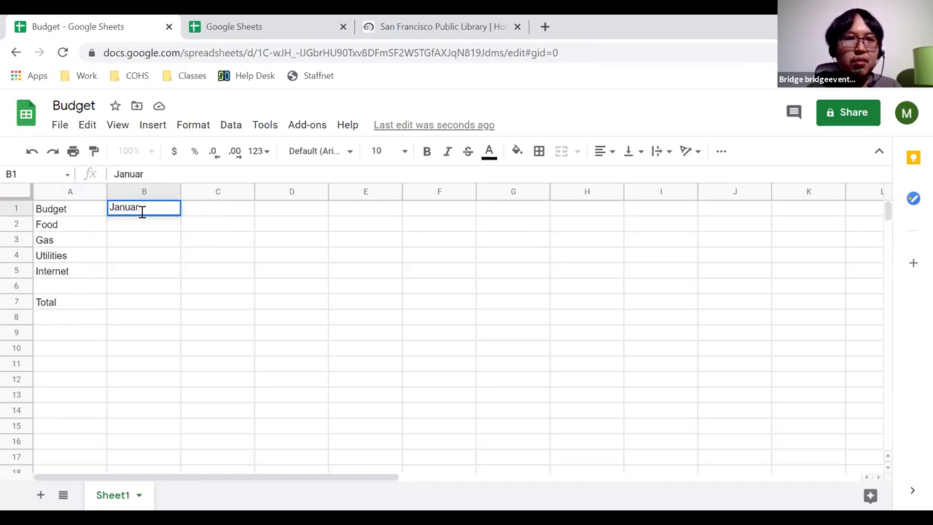
text(y)
key(Return)
key(Up)
key(Right)
text(February)
key(Return)
key(Up)
key(Right)
text(March)
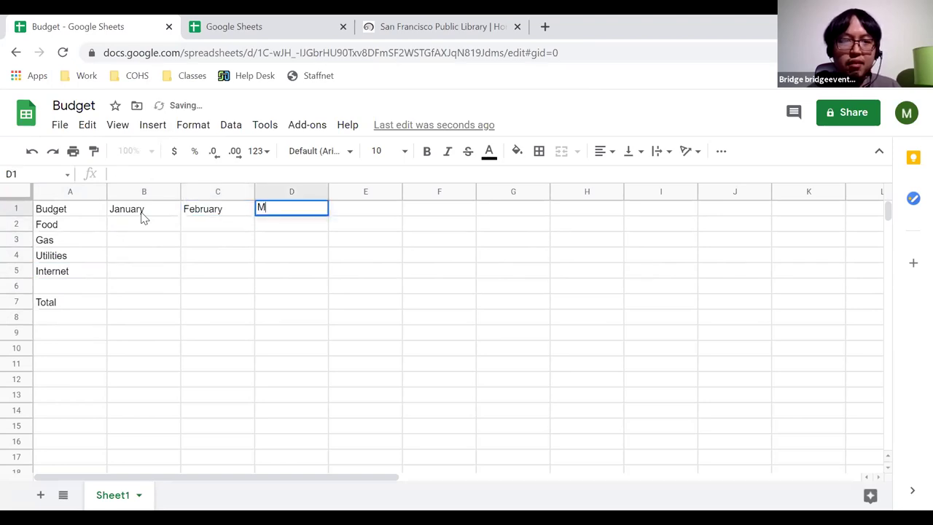
key(Return)
Step: Move the selection around cells B2, C2, C4, A4 and B4, ending on the Food label
key(Left)
key(Left)
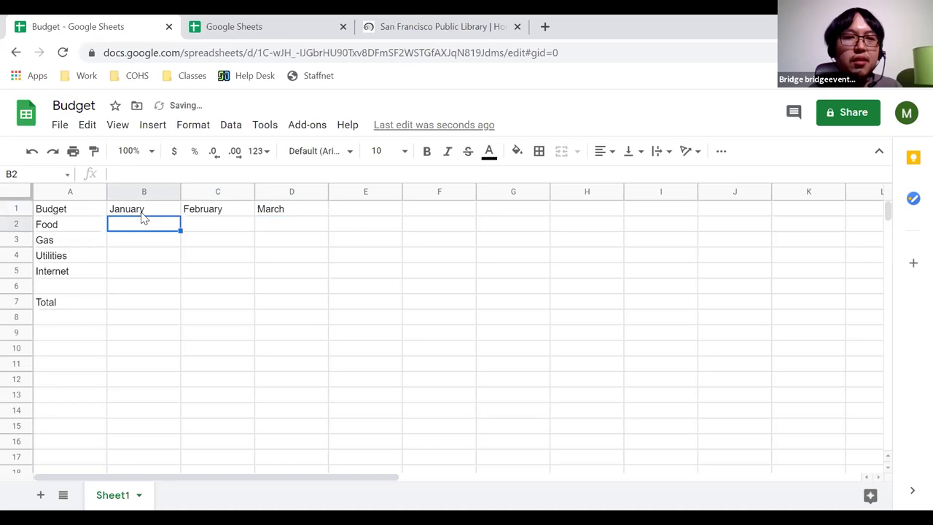
key(Right)
key(Down)
key(Down)
key(Left)
key(Left)
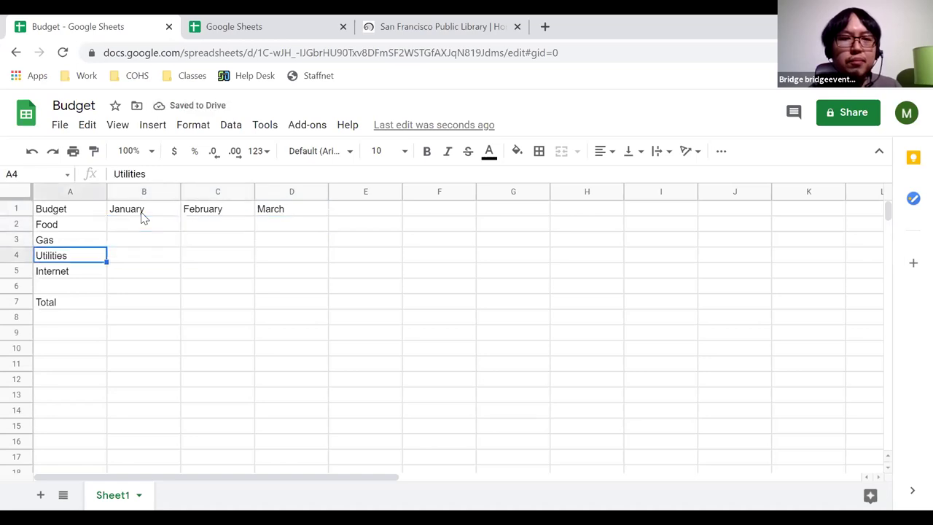
key(Right)
key(Up)
key(Up)
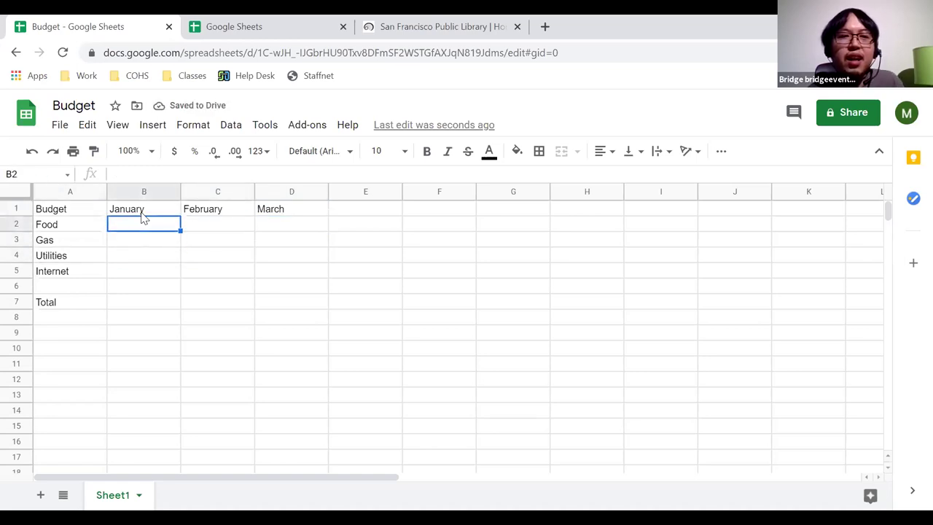
key(Left)
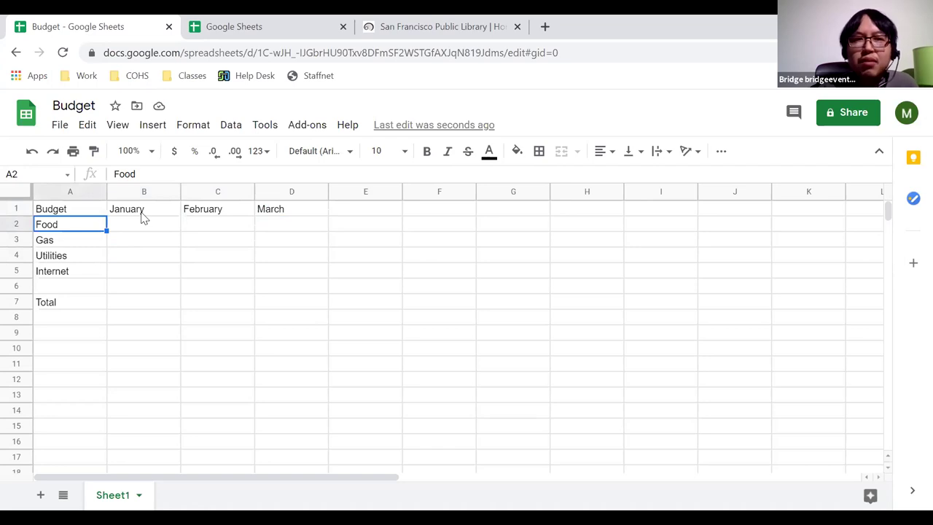
Step: Enter January's amounts 100, 200, 300 and 50 in B2:B5, correcting Internet from 400 to 50
click(145, 230)
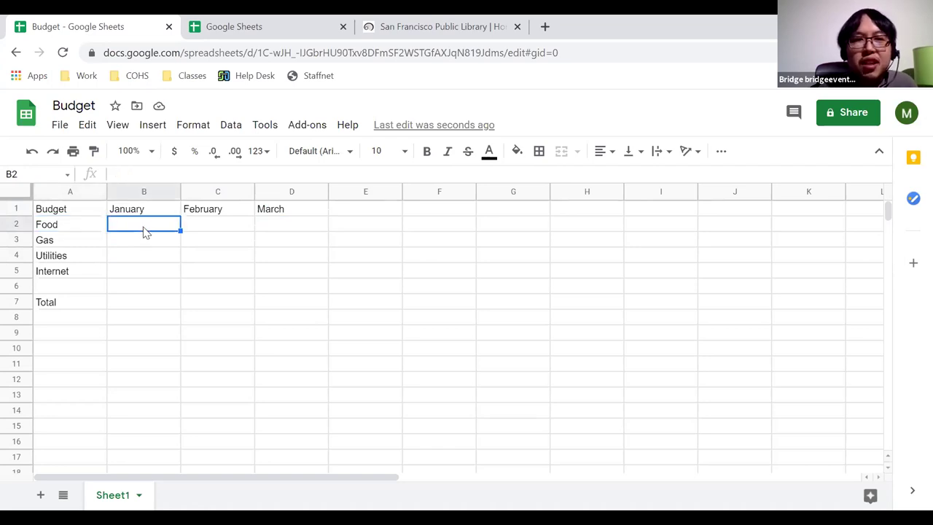
double_click(138, 222)
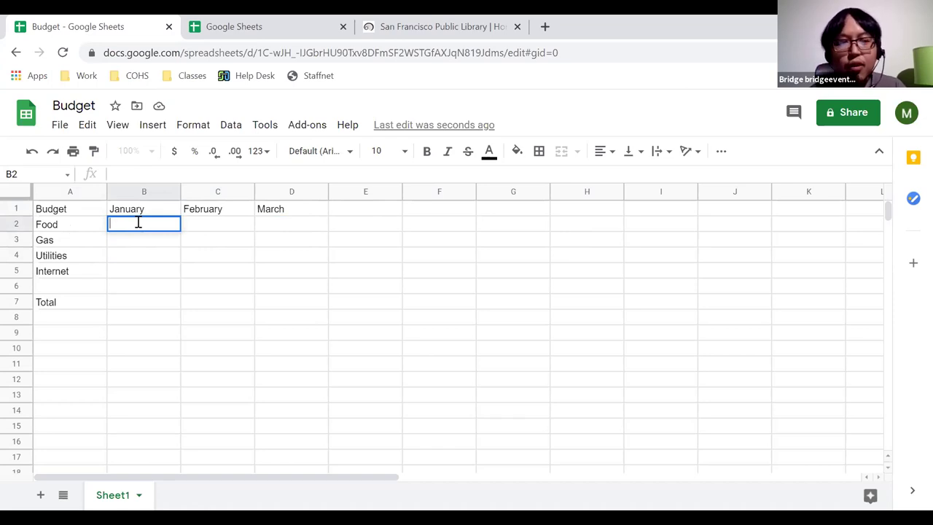
text(100)
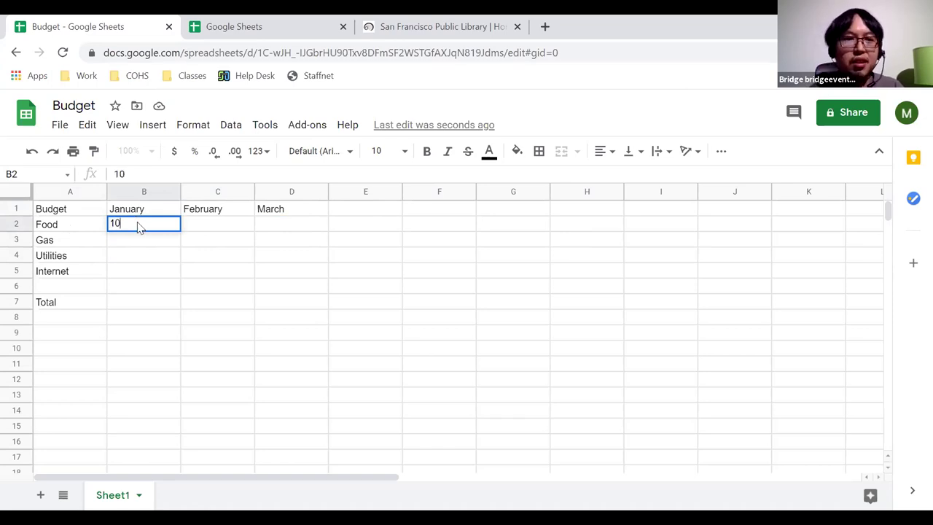
key(Return)
text(200)
key(Return)
text(300)
key(Return)
text(400)
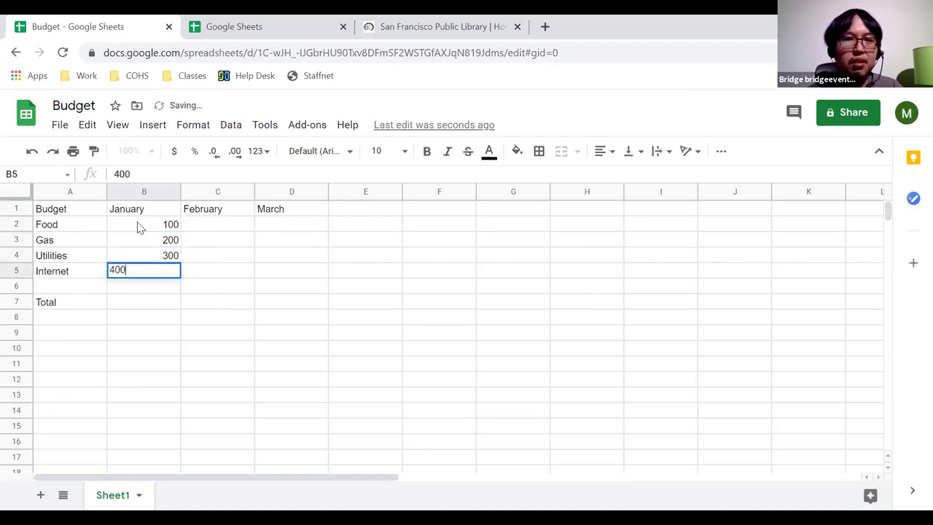
key(Return)
key(Up)
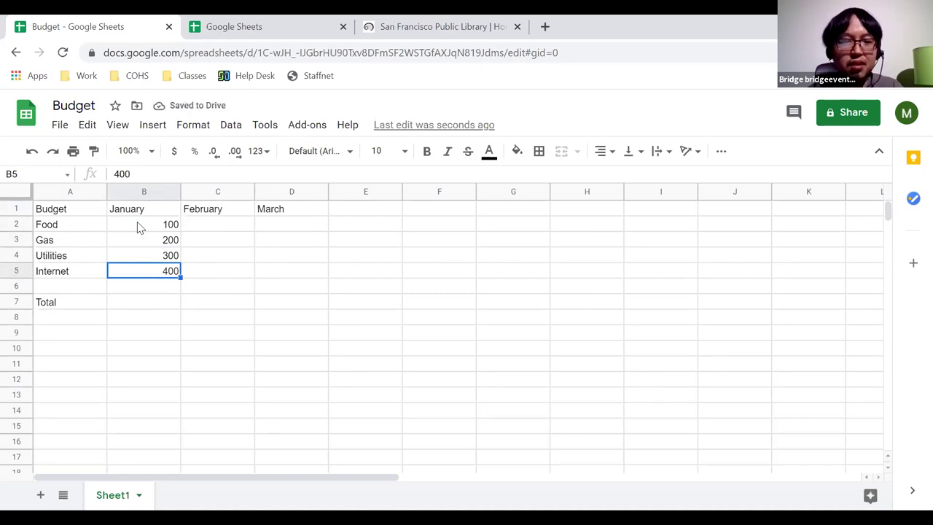
text(50)
key(Return)
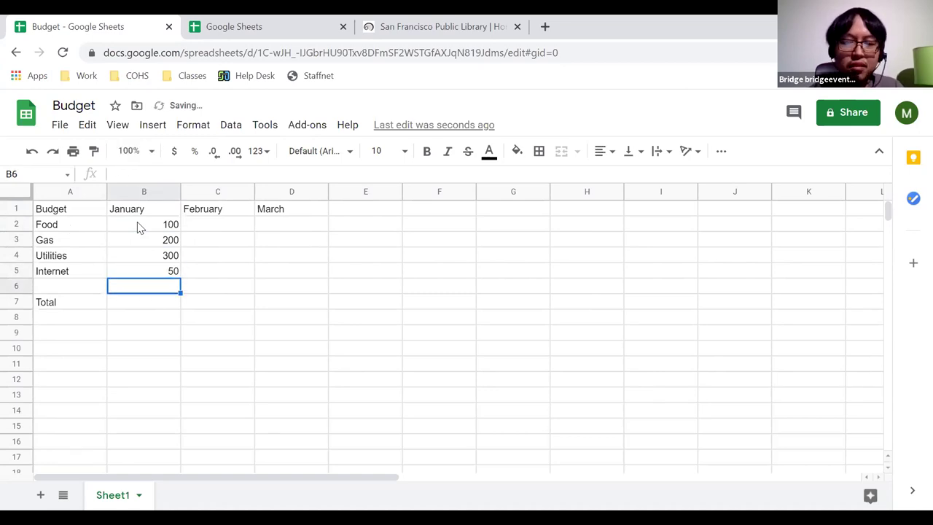
Step: Enter February's amounts 300, 200, 100 and 40 in C2:C5
key(Up)
key(Right)
key(Up)
key(Up)
key(Up)
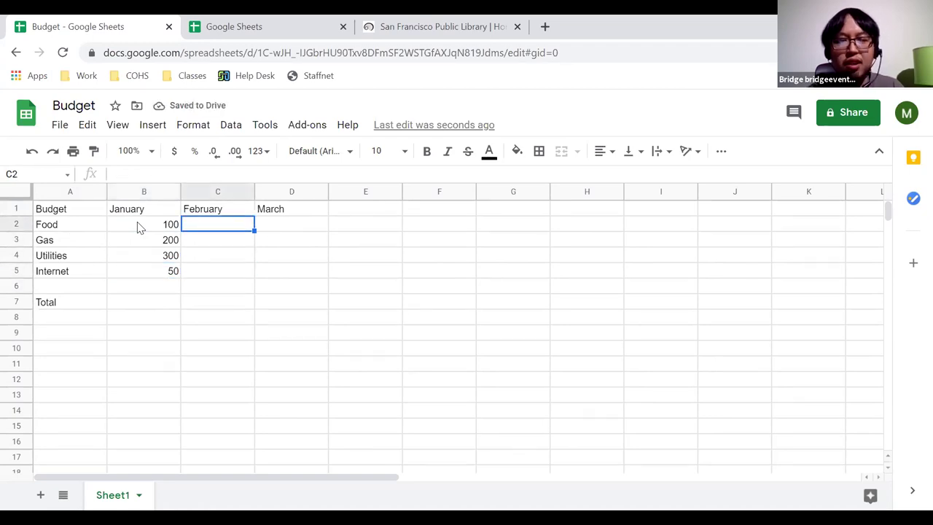
text(300)
key(Return)
text(200)
key(Return)
text(100)
key(Return)
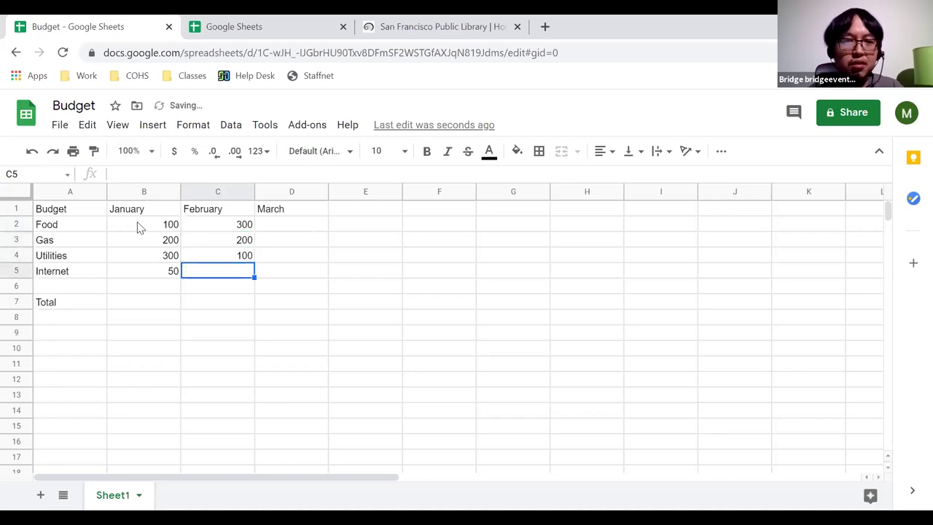
text(40)
key(Return)
Step: Enter March's amounts 100, 100, 100 and 199 in D2:D5
key(Up)
key(Up)
key(Up)
key(Up)
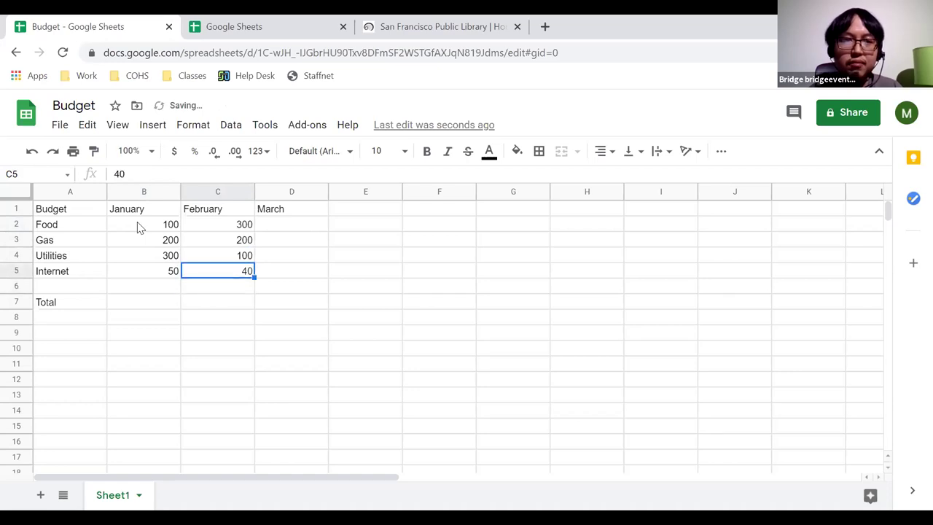
key(Right)
text(100)
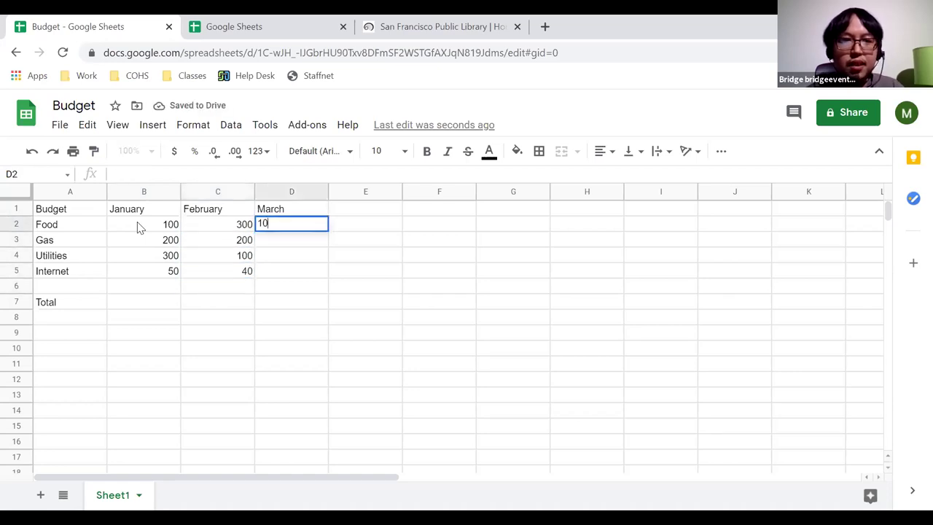
key(Return)
text(100)
key(Return)
text(100)
key(Return)
text(199)
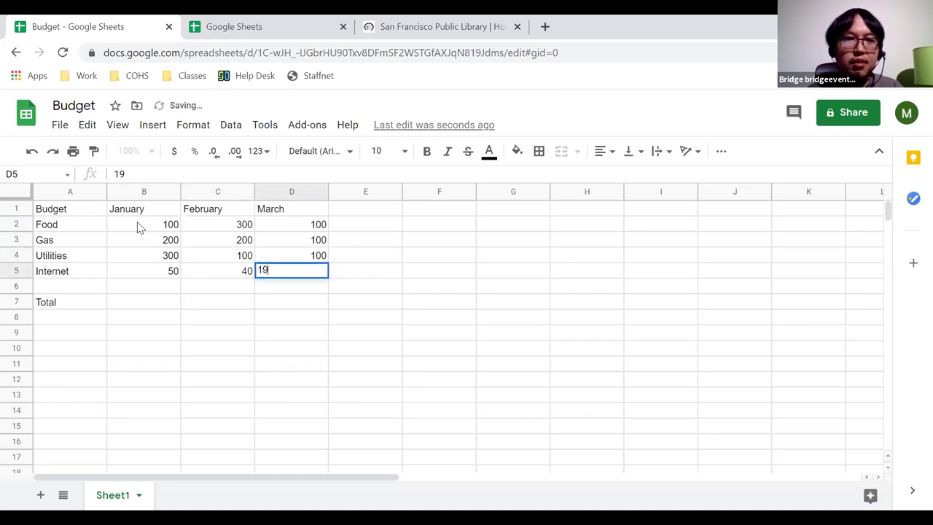
key(Return)
key(Up)
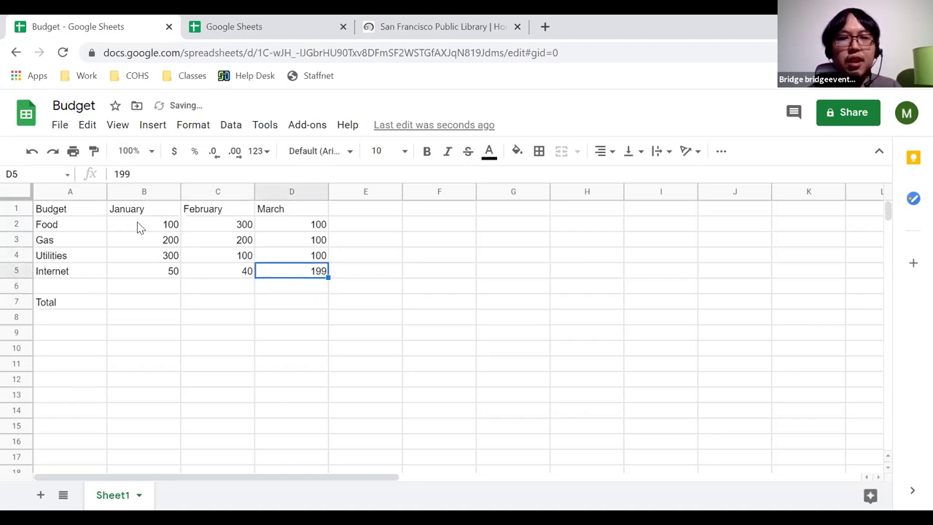
click(154, 303)
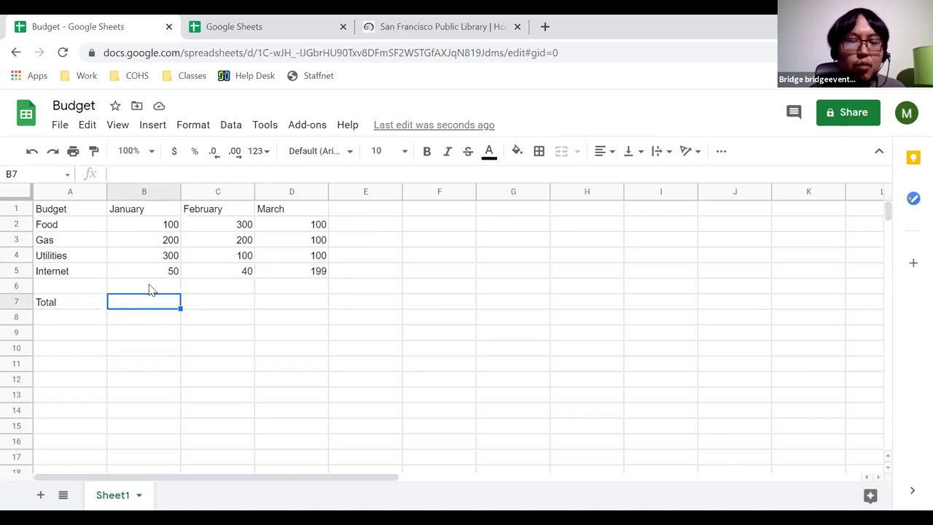
click(150, 286)
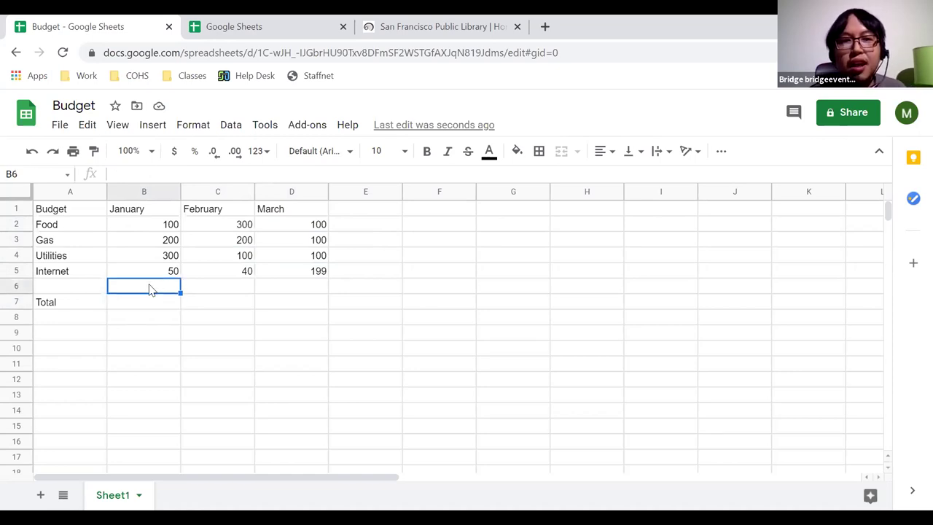
click(142, 304)
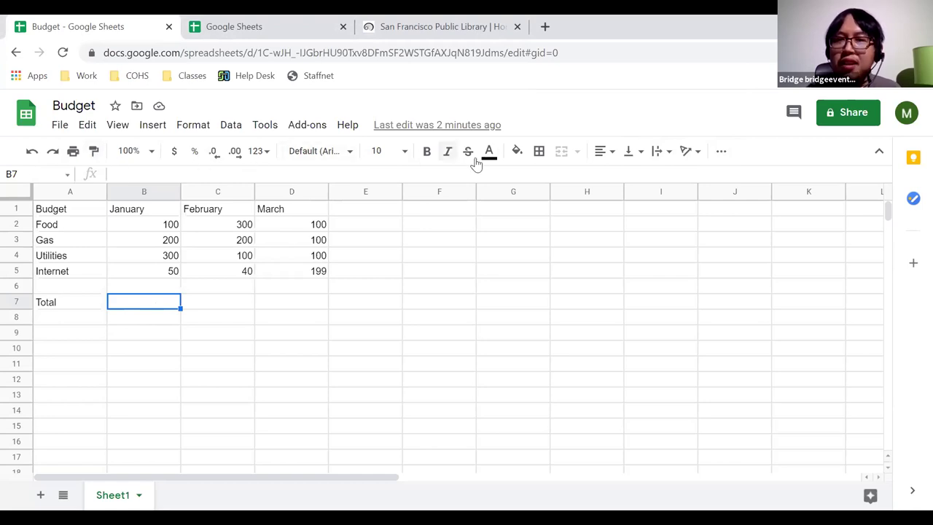
Step: Show the Σ Functions list from the More toolbar options, offering SUM, AVERAGE, COUNT, MAX and MIN
click(722, 156)
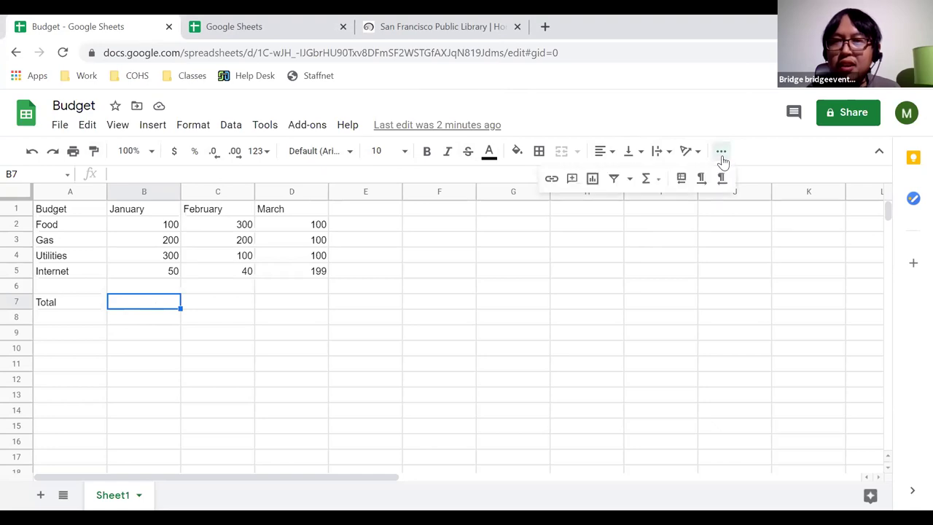
click(648, 184)
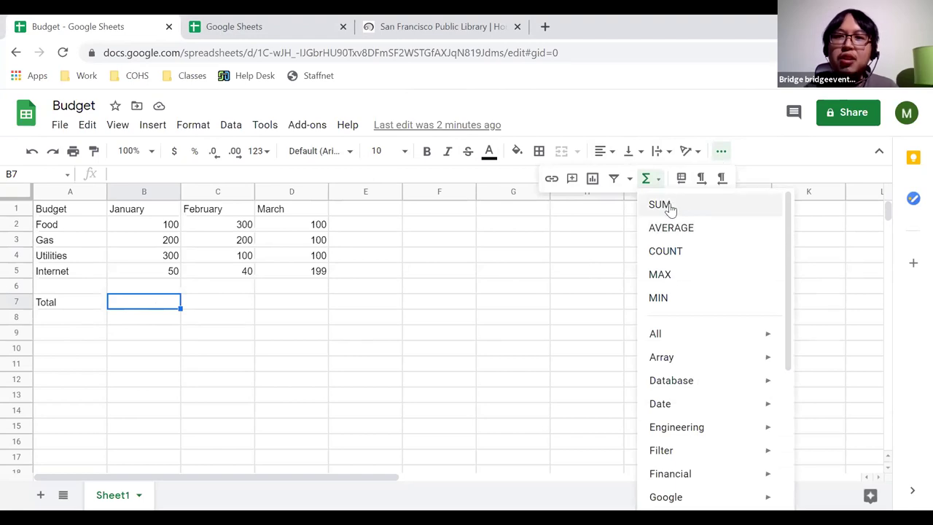
mouse_move(687, 372)
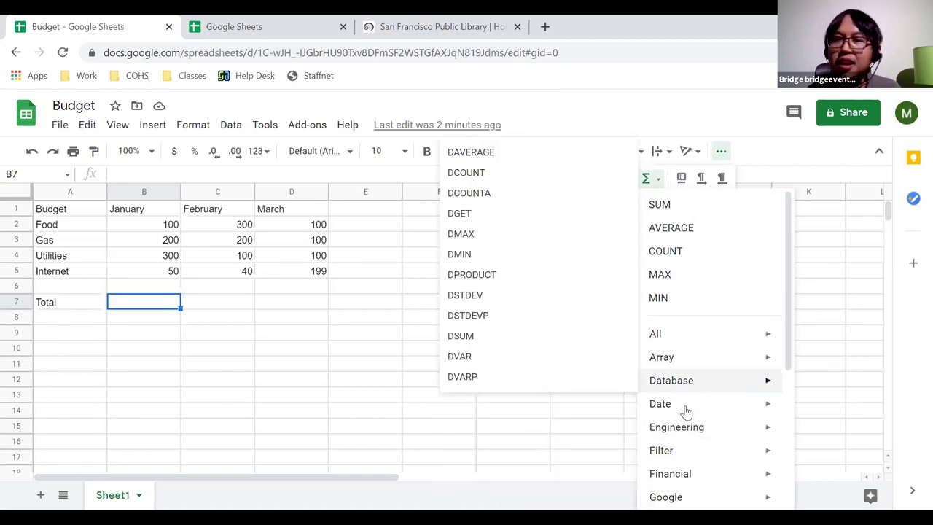
mouse_move(682, 436)
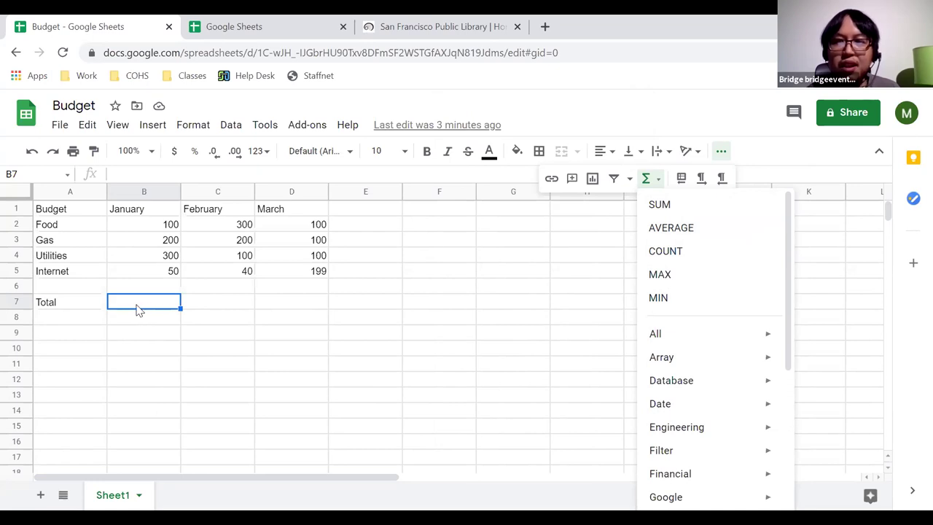
Step: Put =SUM(B2:B5) in B7 so January's total shows 650
click(654, 210)
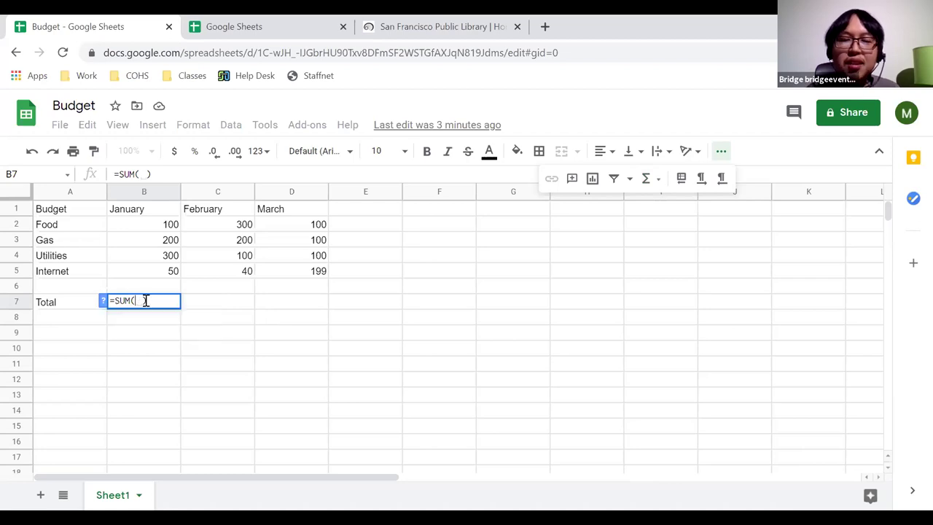
click(160, 229)
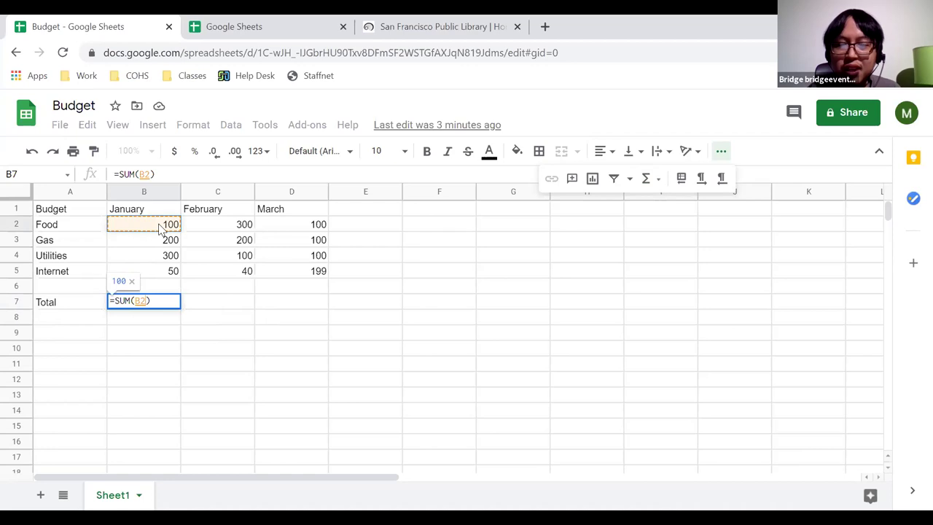
drag(161, 229, 161, 272)
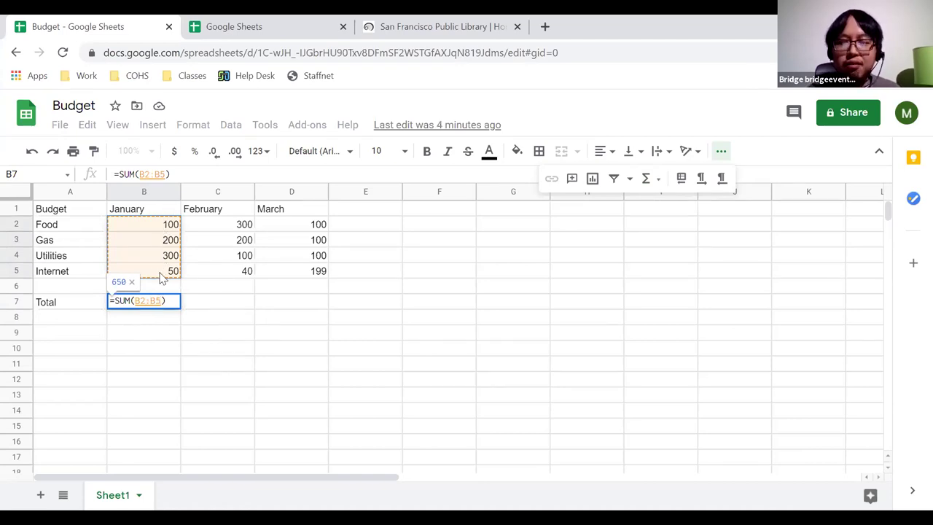
key(Return)
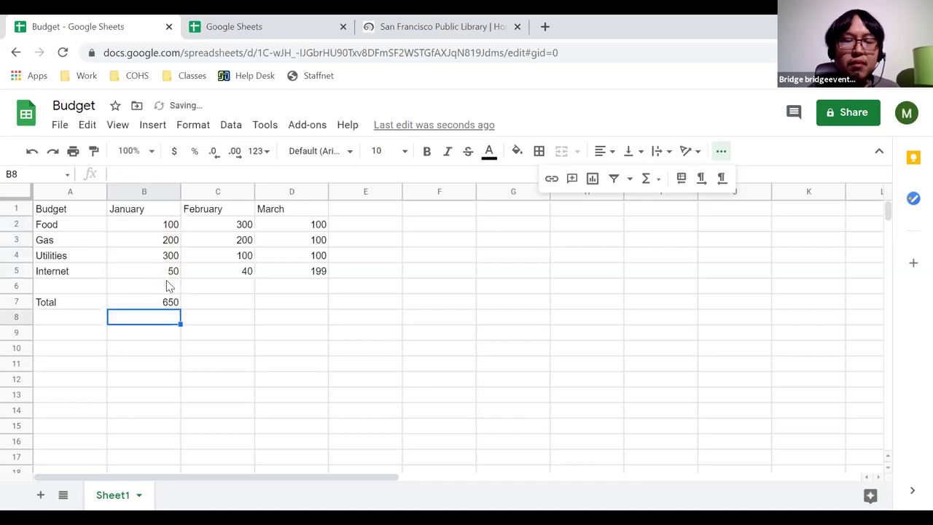
click(171, 305)
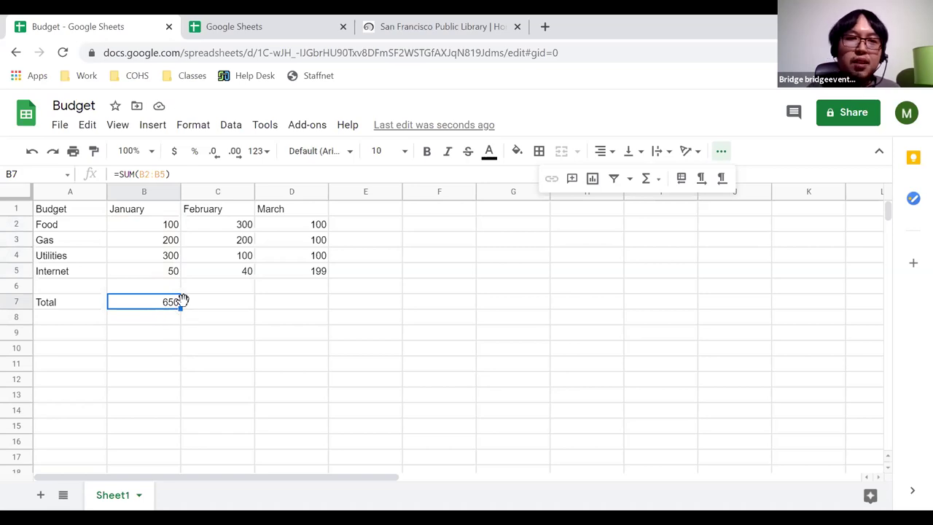
click(188, 335)
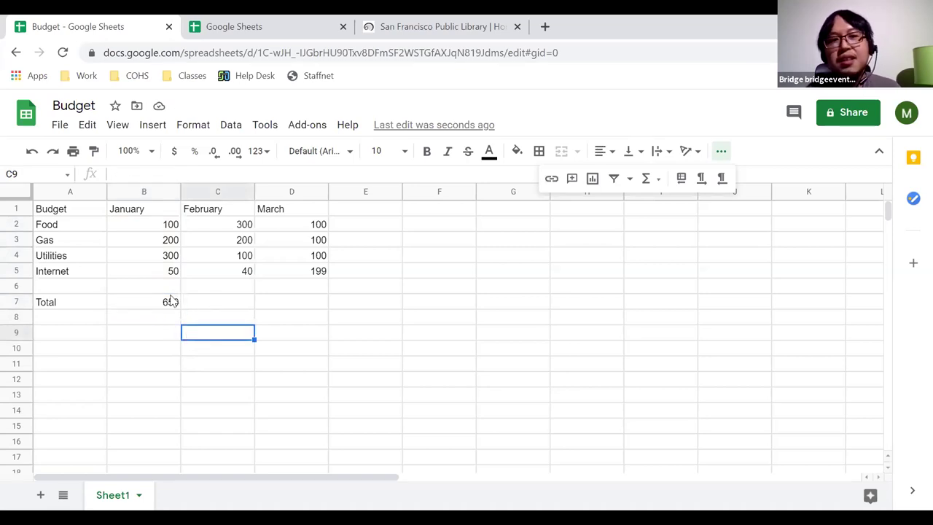
Step: Format B2:D7 as dollar currency, so amounts read like $100.00 and $650.00
click(169, 306)
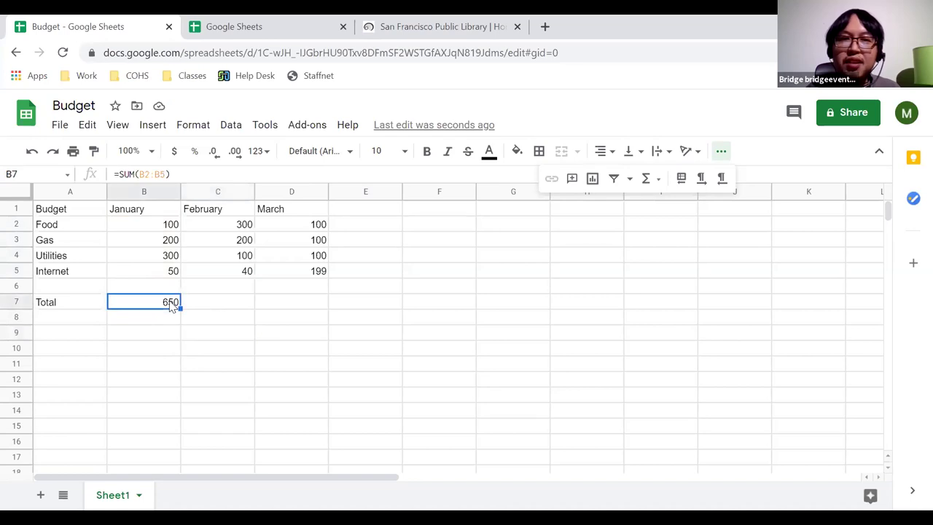
click(125, 227)
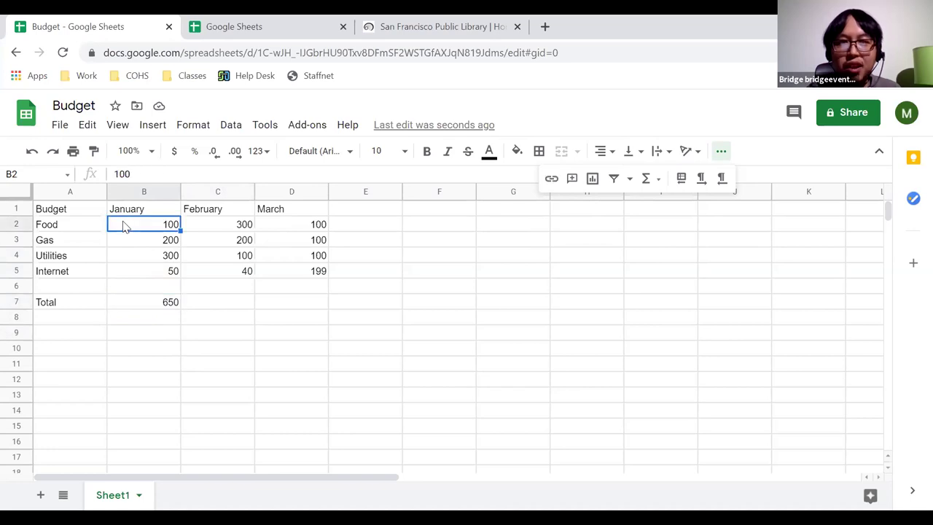
drag(131, 221, 295, 300)
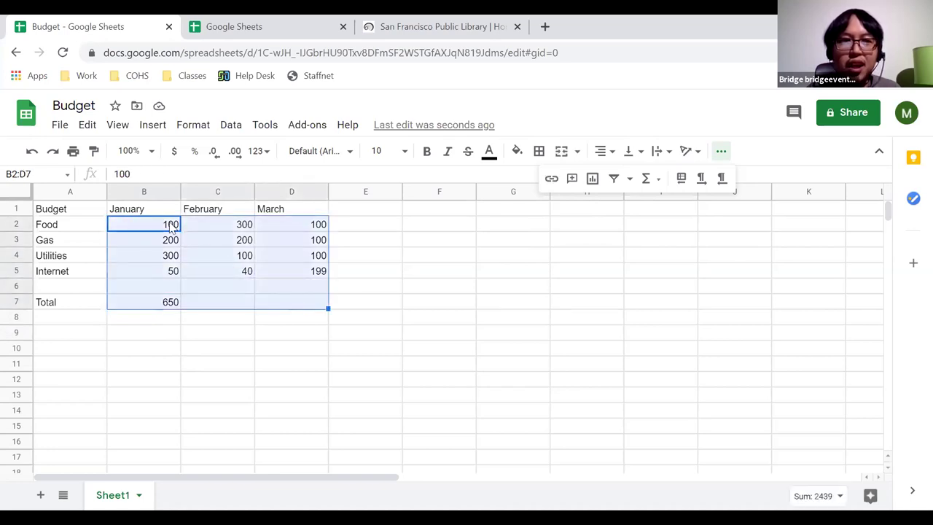
click(175, 156)
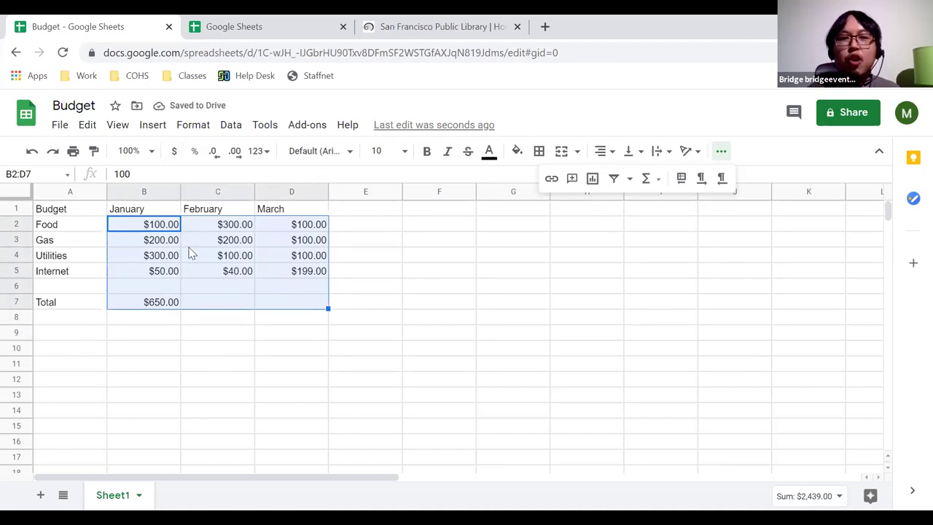
click(156, 318)
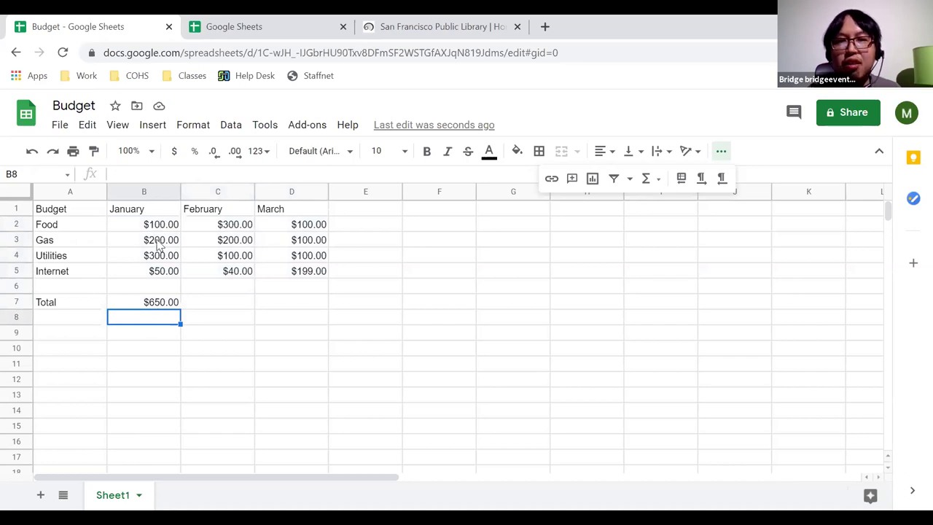
click(155, 304)
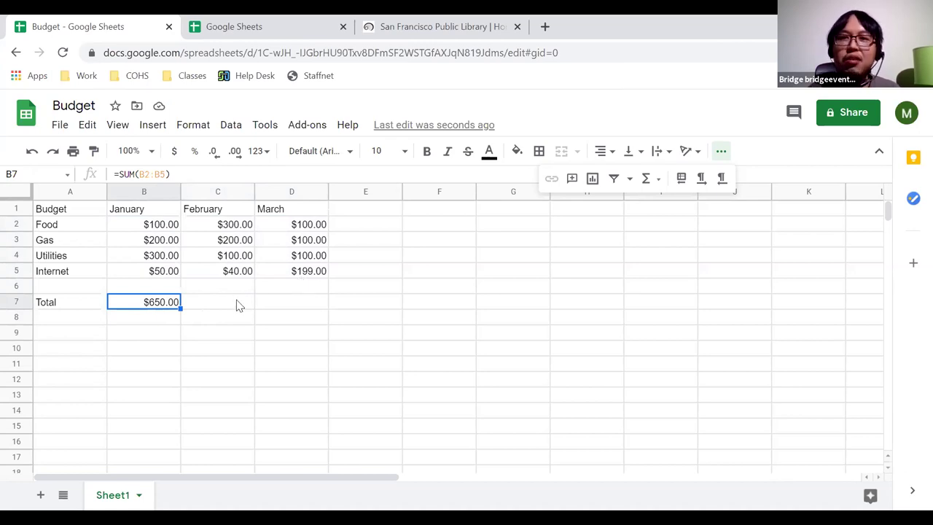
click(648, 180)
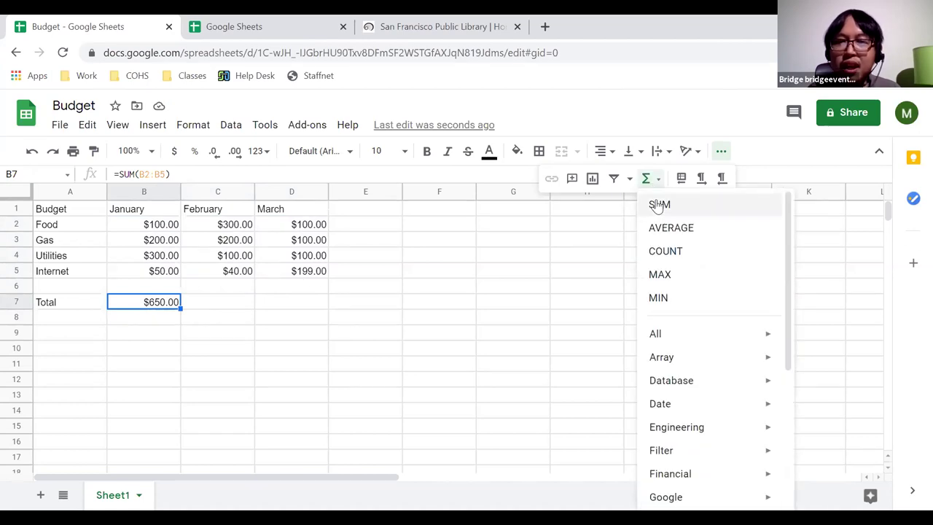
click(322, 276)
click(157, 304)
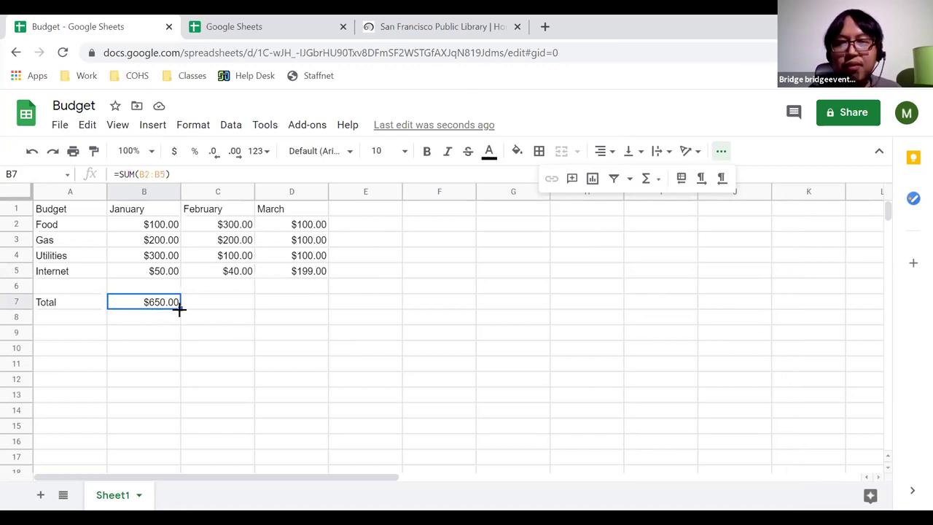
Step: Fill B7's SUM formula across to D7, giving February $640.00 and March $499.00
drag(179, 309, 273, 309)
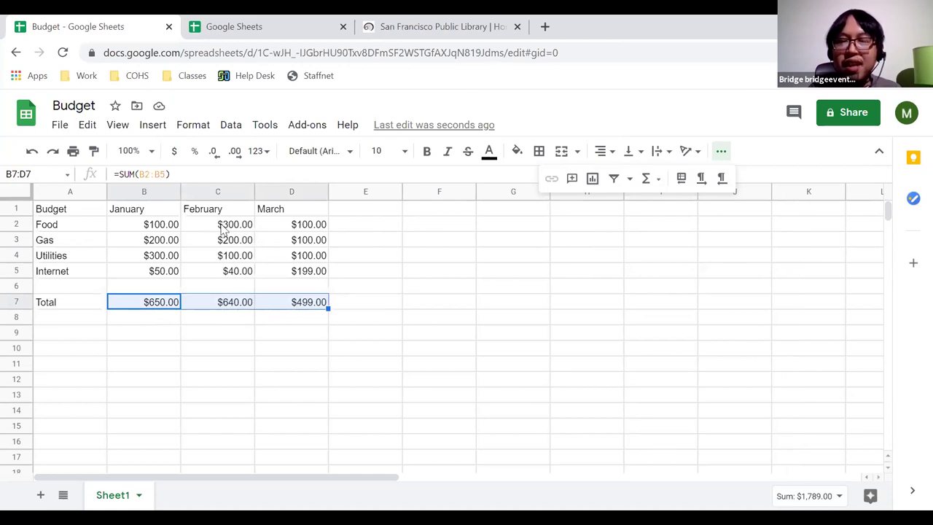
click(205, 302)
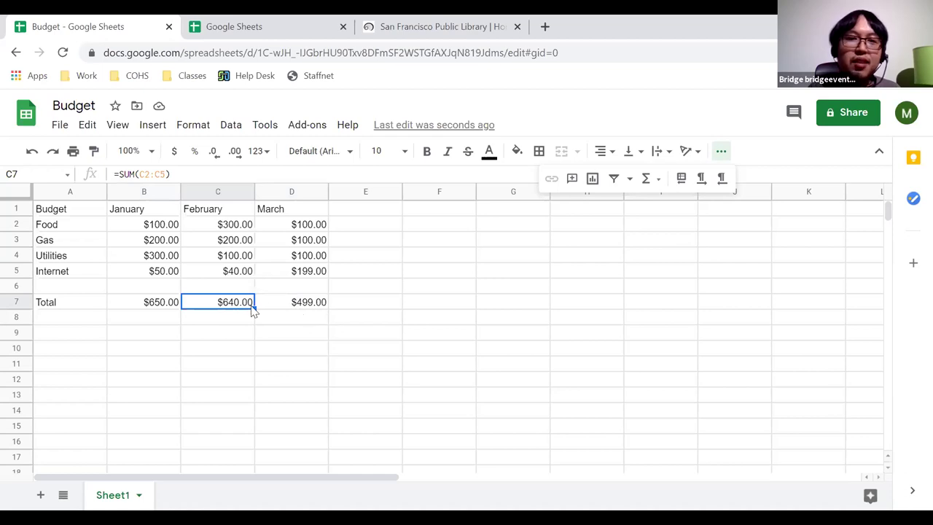
click(149, 300)
click(204, 302)
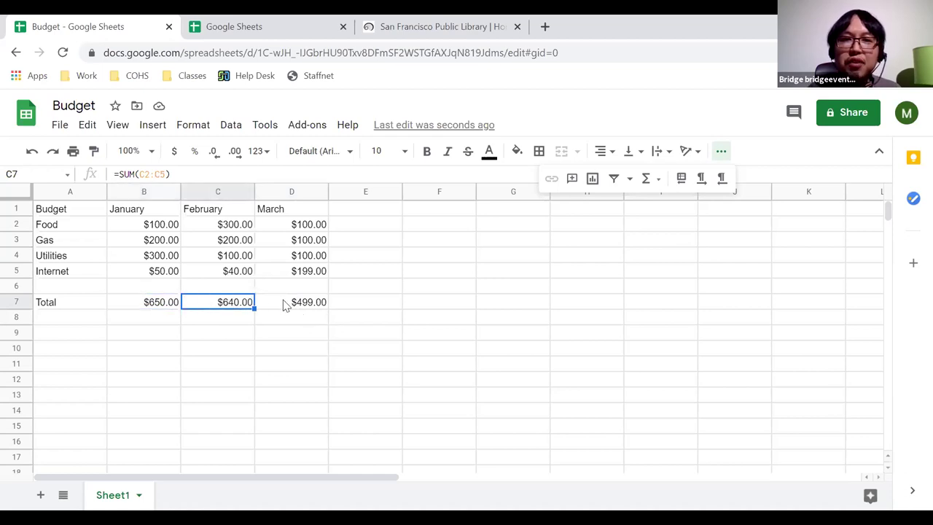
click(284, 305)
click(226, 304)
click(299, 306)
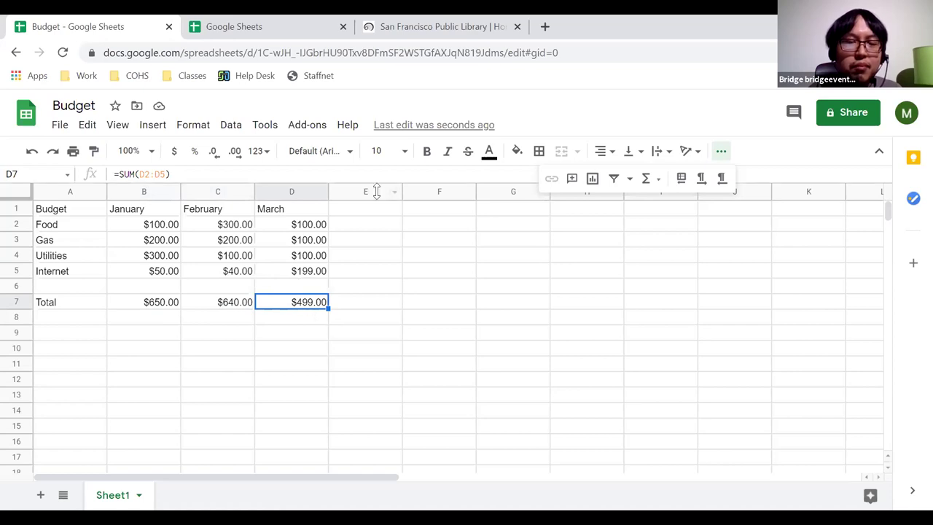
click(308, 335)
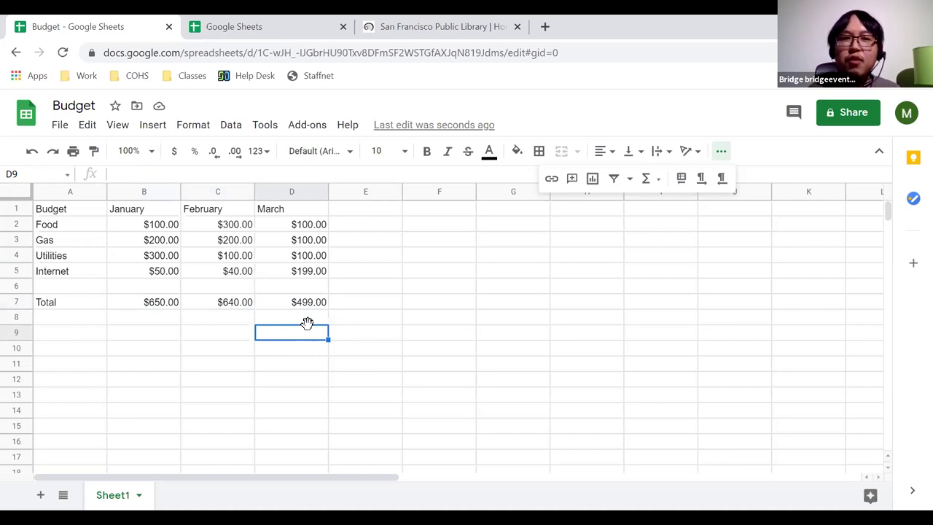
click(160, 304)
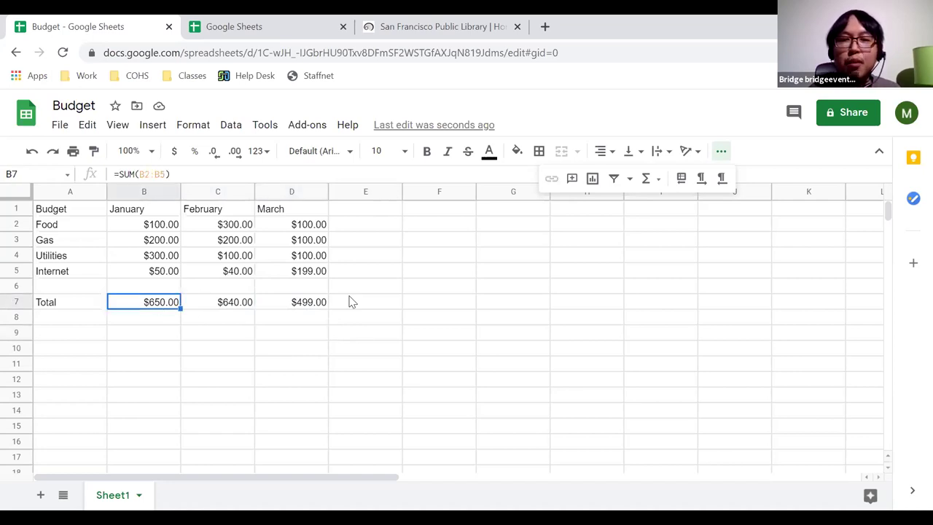
click(310, 303)
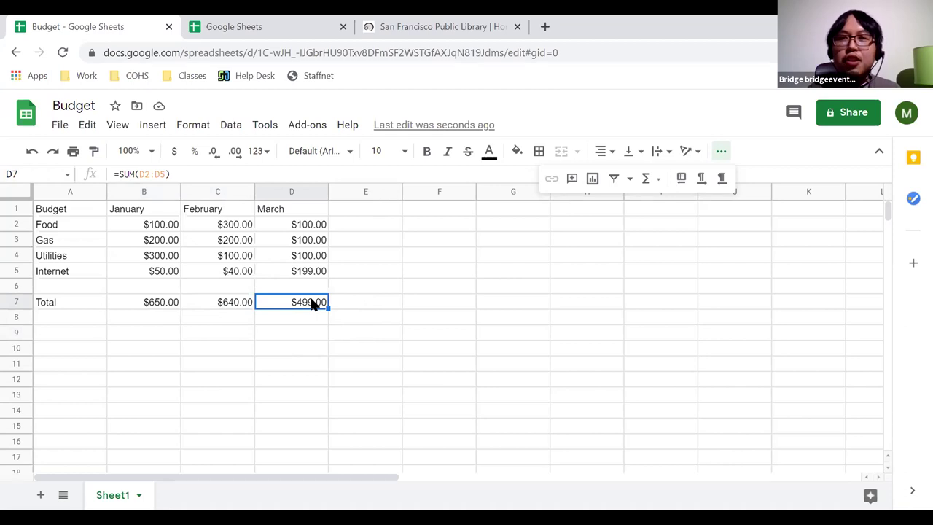
Step: Reopen the More toolbar options and functions list, then dismiss the list
click(720, 153)
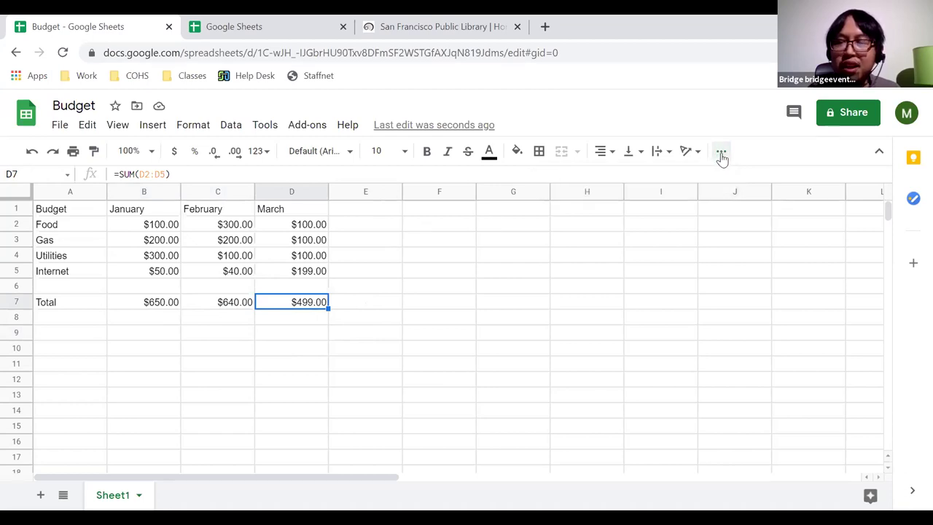
click(720, 154)
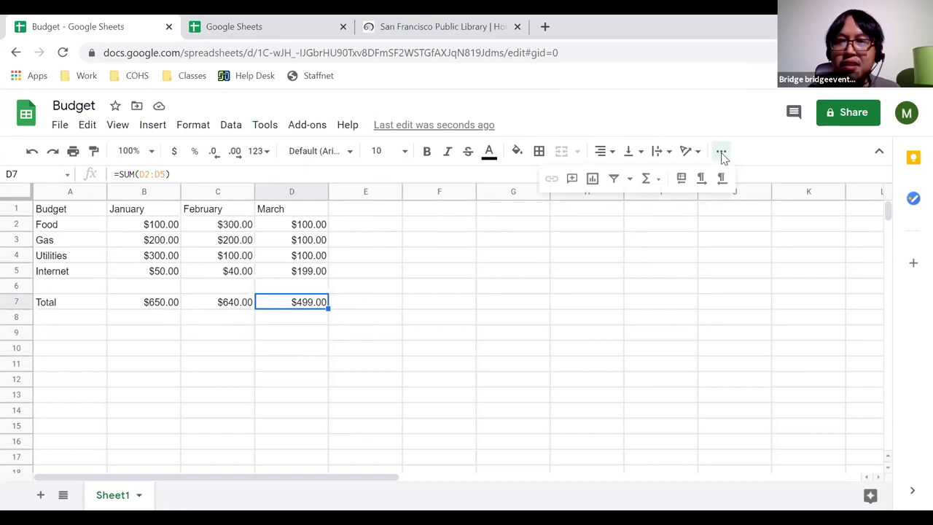
click(647, 181)
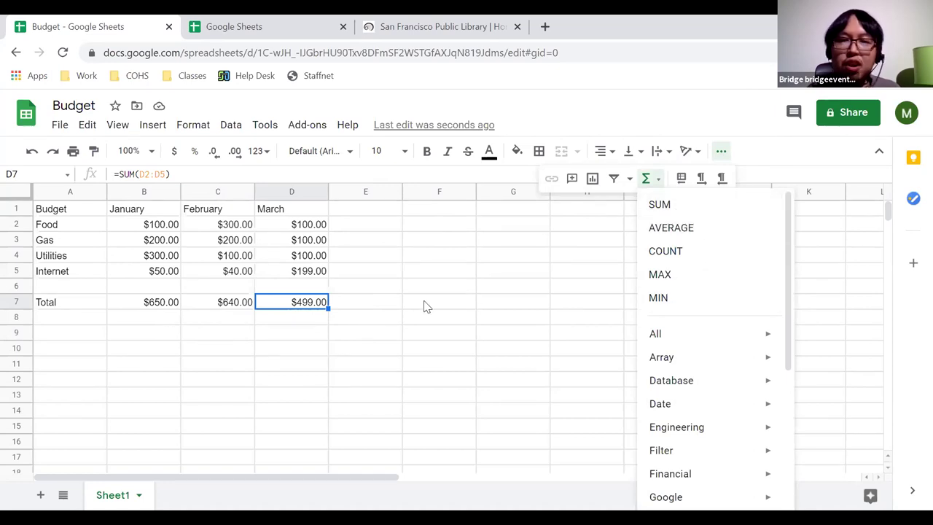
click(305, 325)
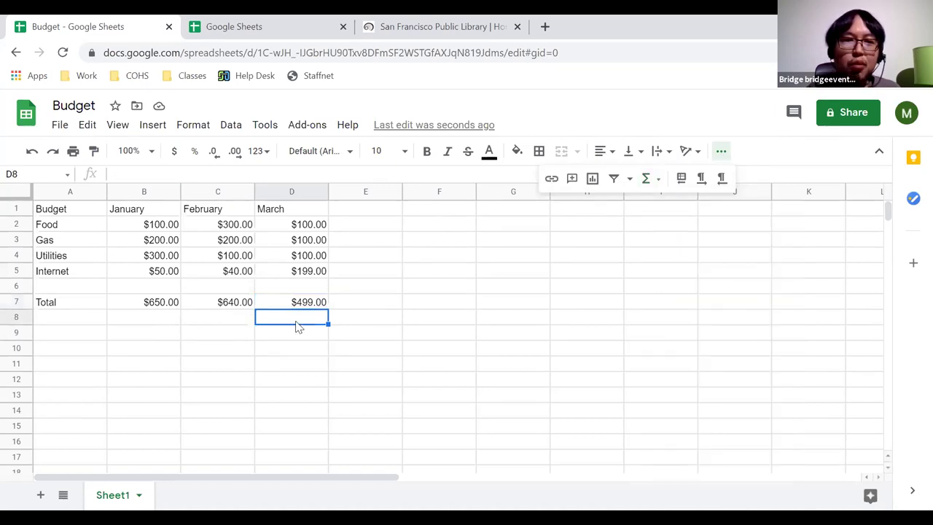
Step: Label cell A8 'Average' and move to B8
click(52, 320)
text(Average)
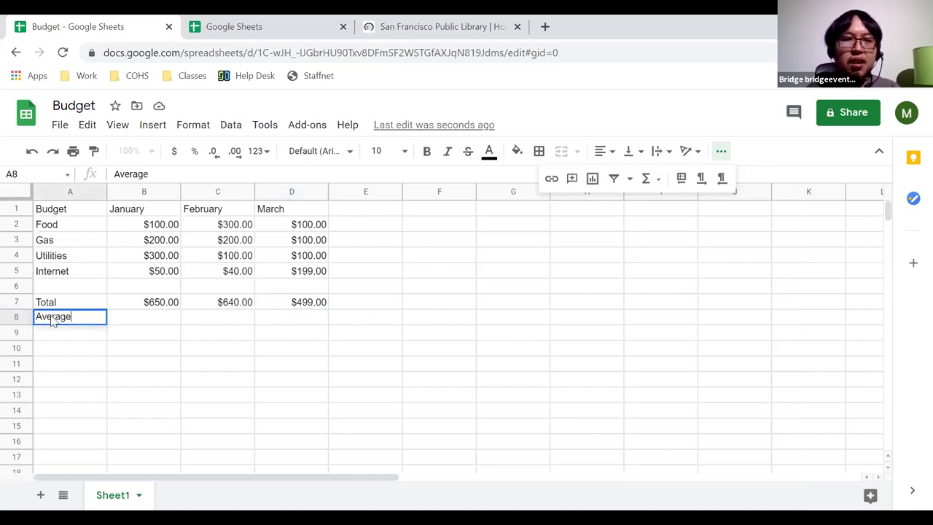
key(Return)
key(Up)
key(Right)
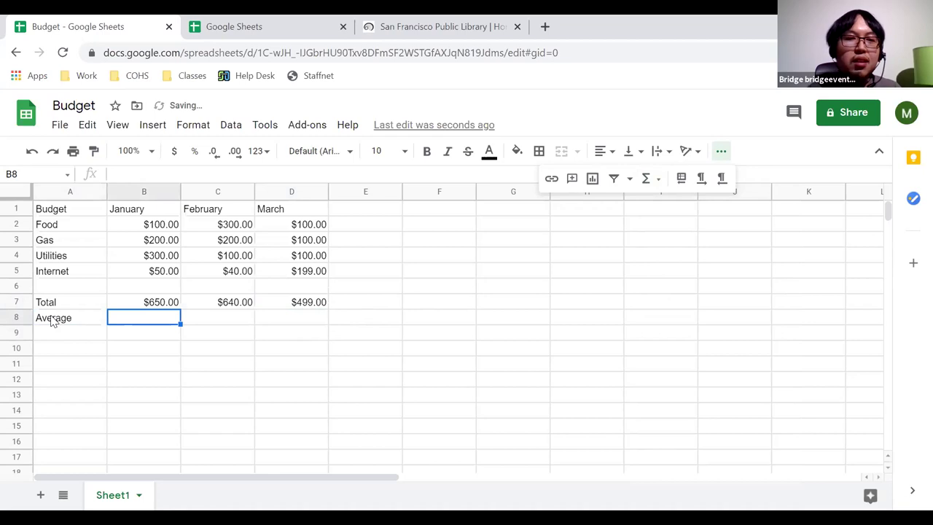
click(53, 320)
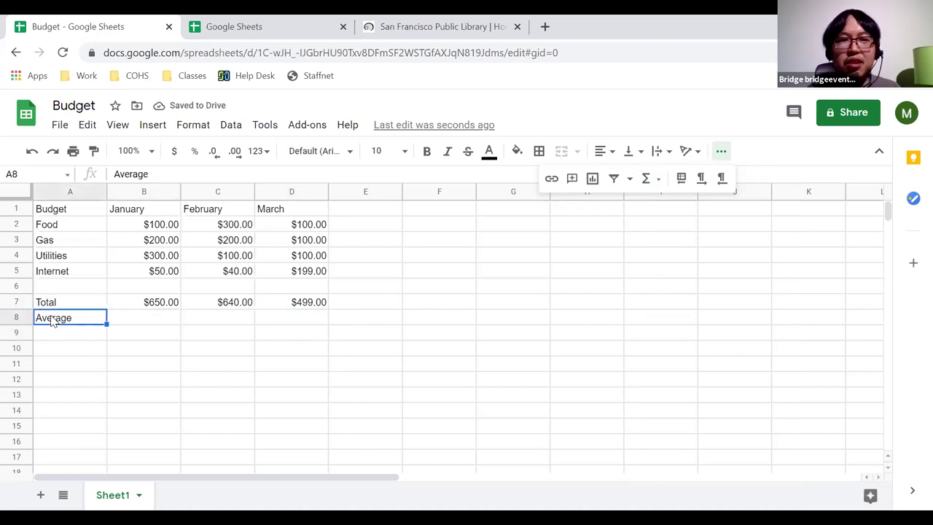
key(Right)
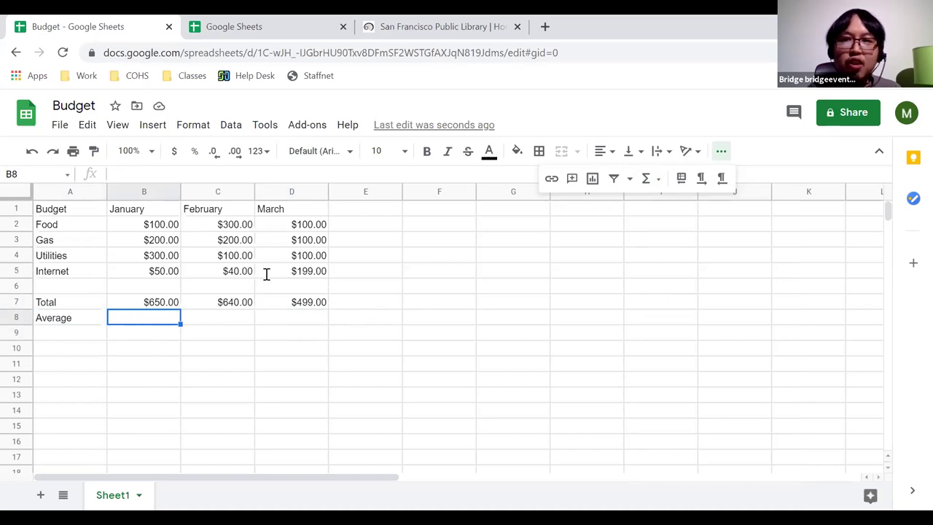
Step: Enter =AVERAGE(B2:B5) in B8, showing January's average of $162.50
click(721, 153)
click(720, 153)
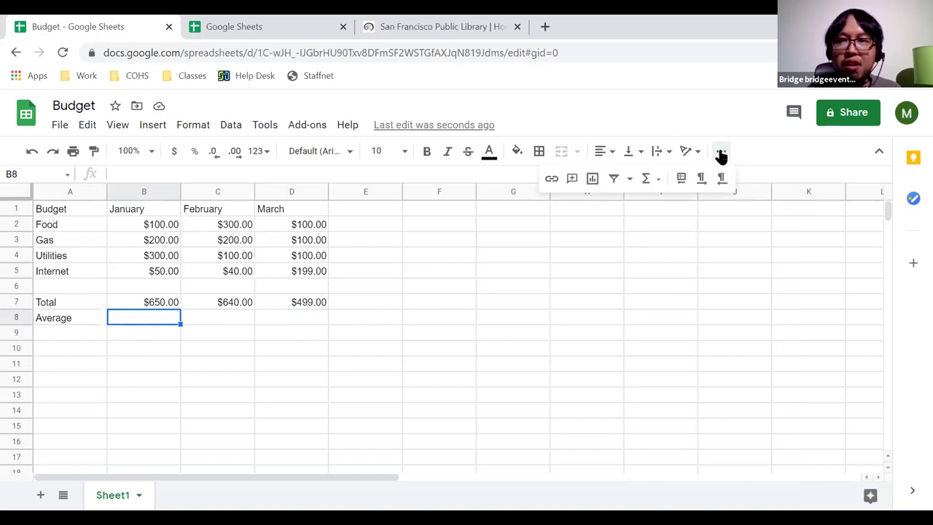
click(651, 186)
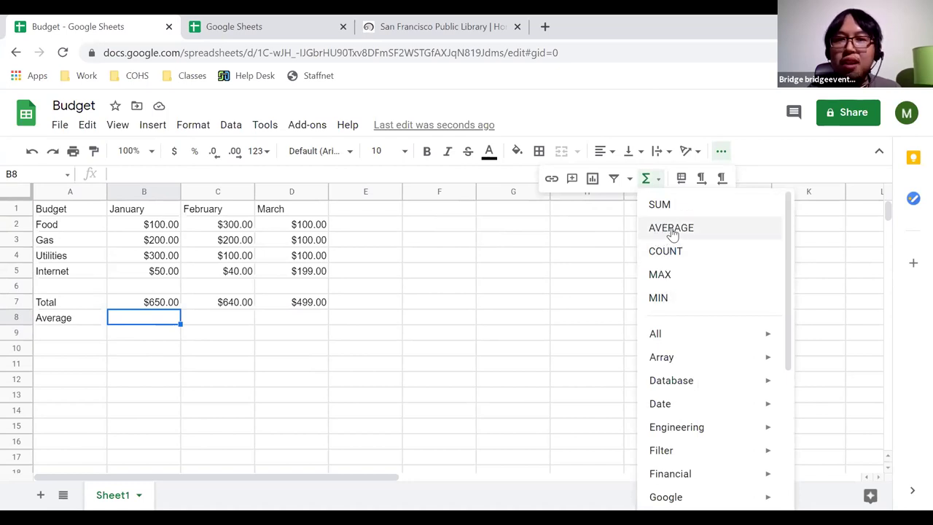
click(665, 232)
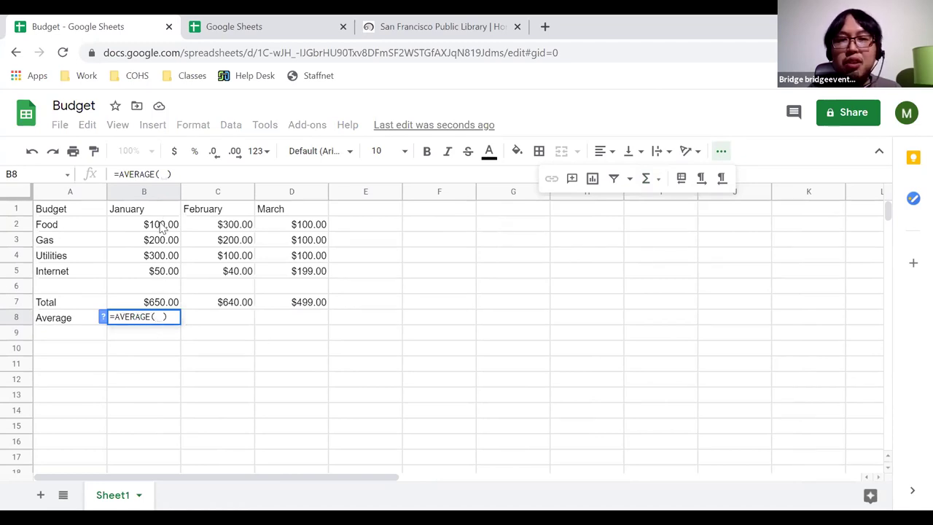
drag(162, 228, 162, 272)
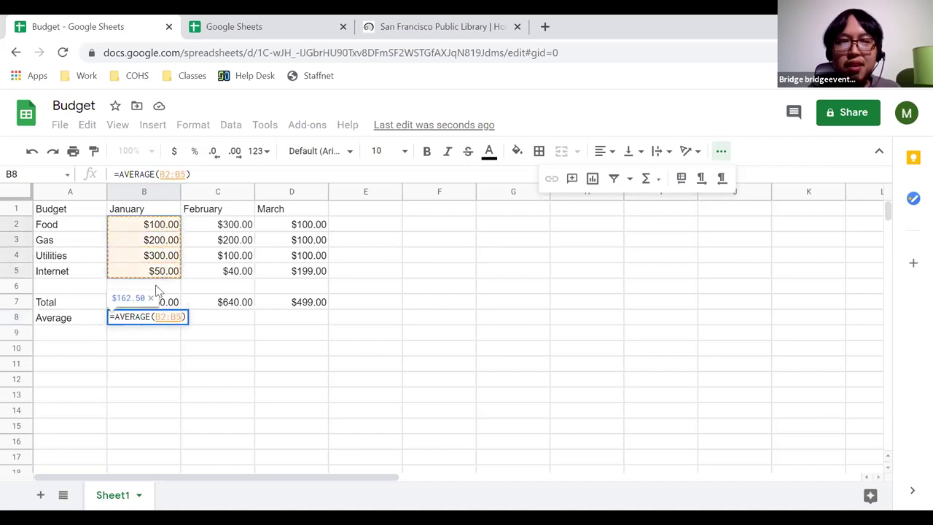
key(Return)
click(161, 320)
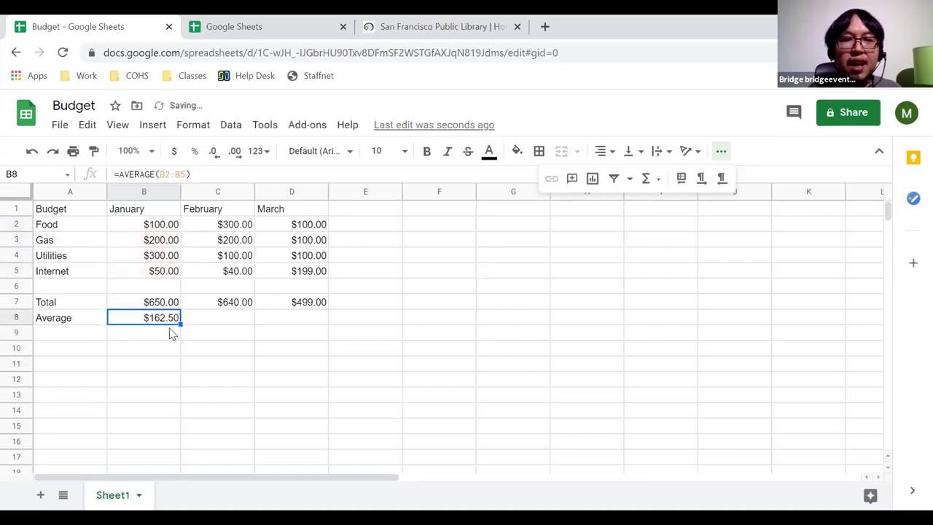
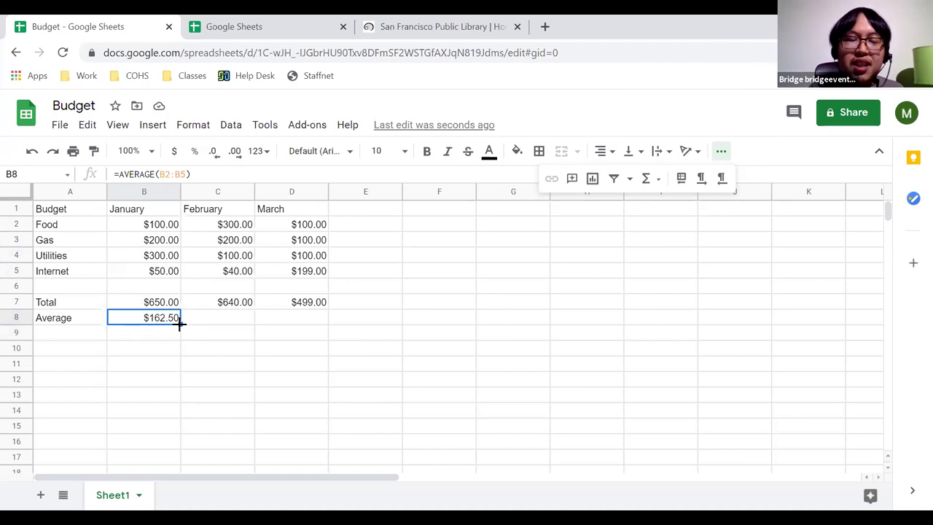
Step: Fill B8's AVERAGE formula across C8:D8, showing $160.00 and $124.75, and check the formulas
drag(180, 323, 283, 319)
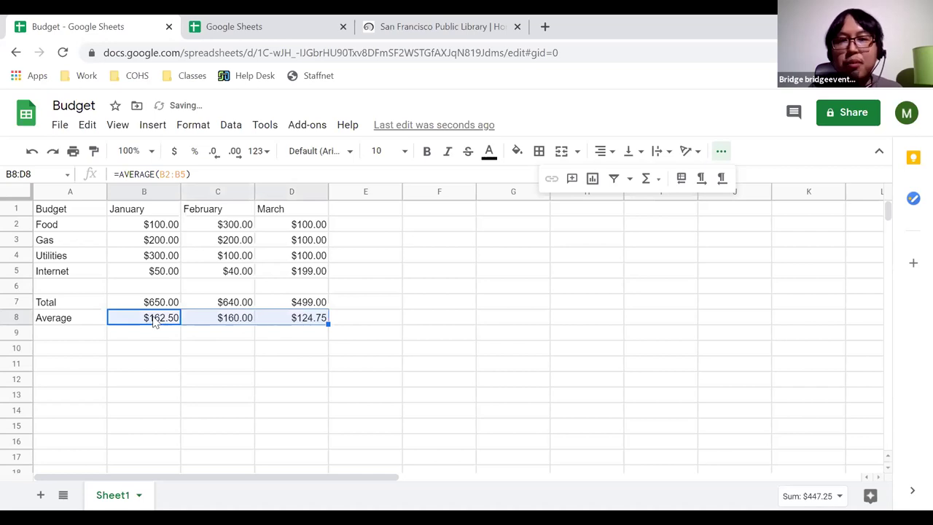
click(236, 352)
click(223, 319)
click(300, 318)
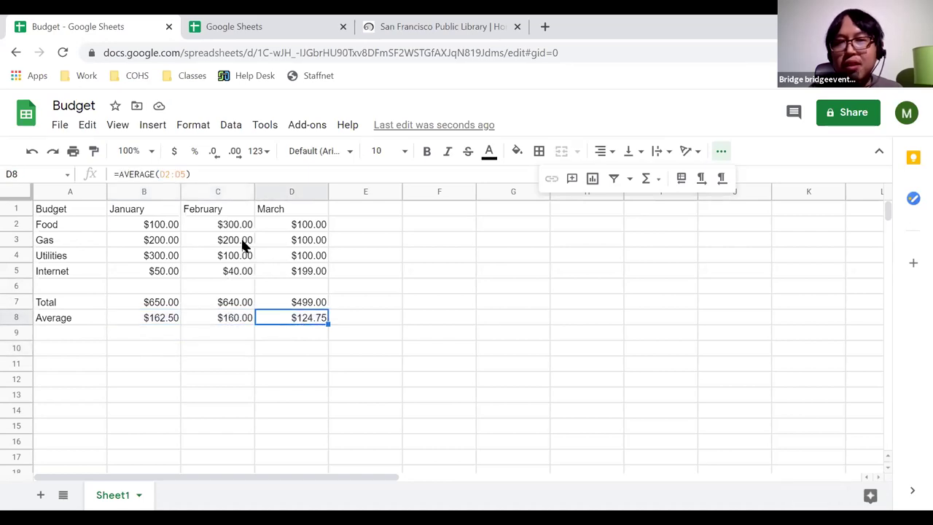
Step: Select the empty cells around the averages, then return to the March average in D8
drag(292, 347, 302, 330)
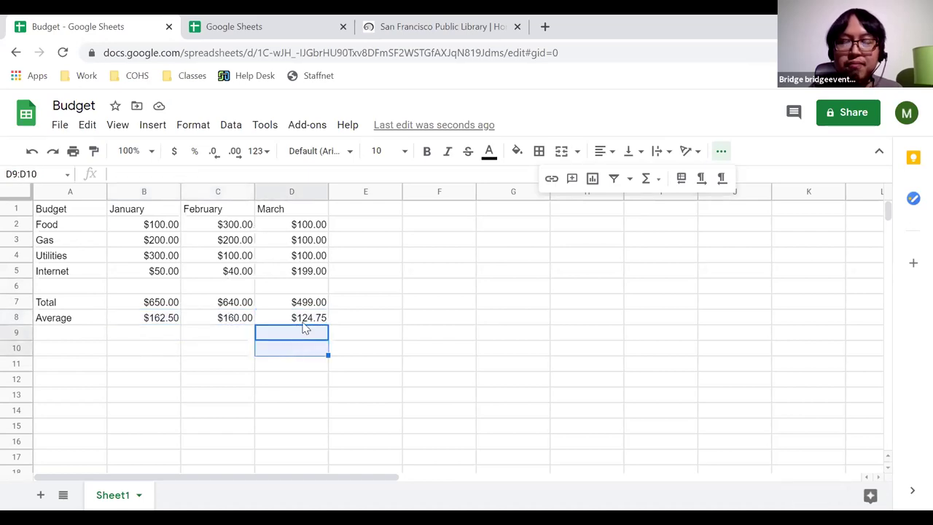
click(309, 329)
click(365, 323)
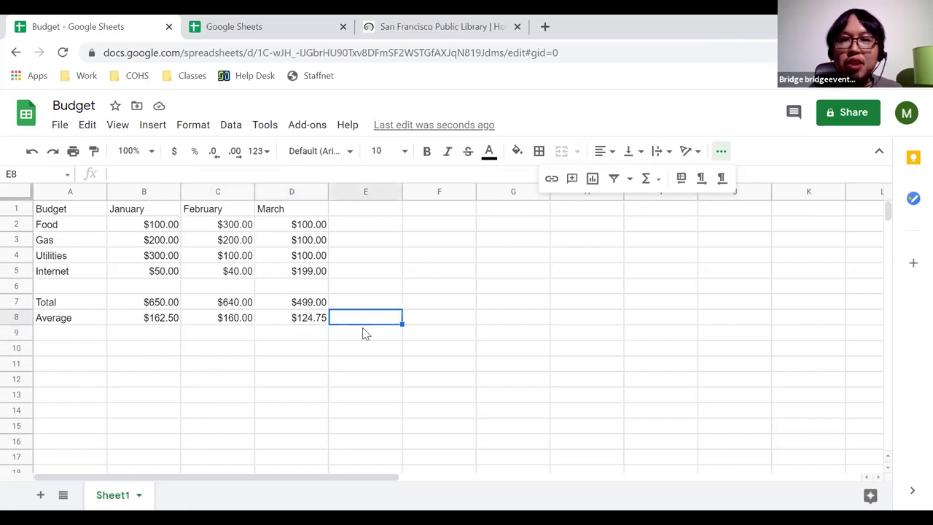
click(358, 335)
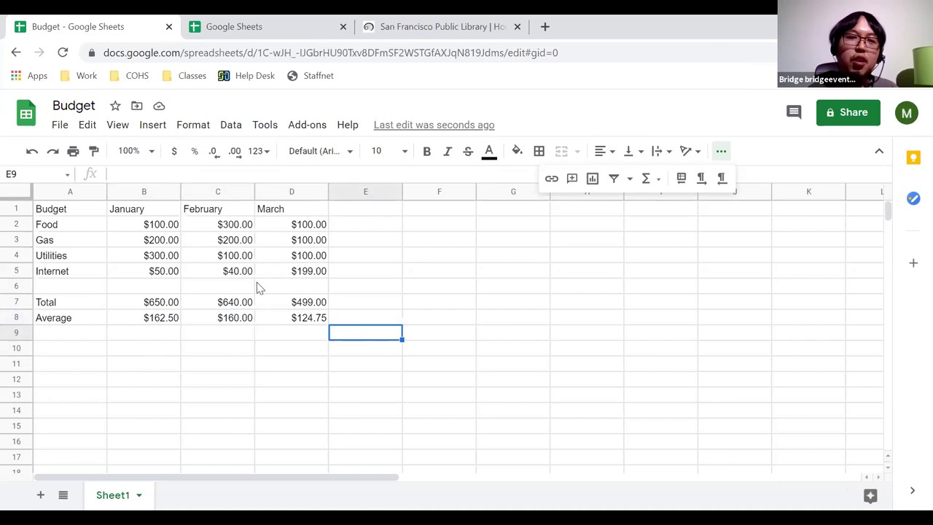
click(287, 319)
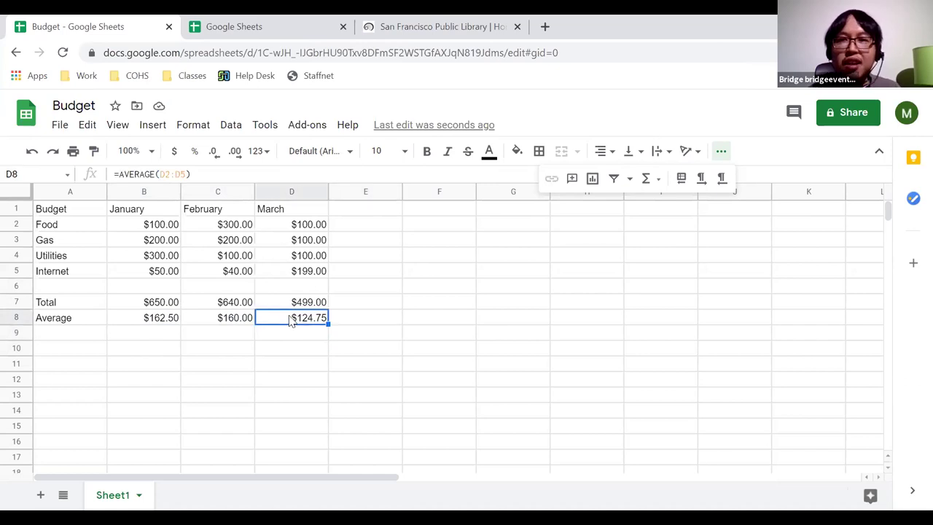
Step: Toggle the extra toolbar options, browse the quick functions list, then start editing cell B9
click(720, 153)
click(720, 153)
click(646, 179)
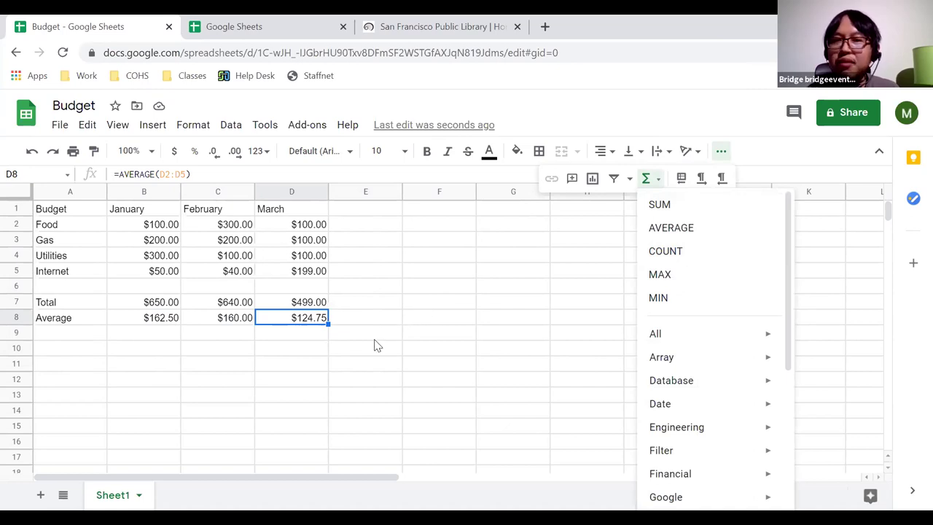
click(315, 348)
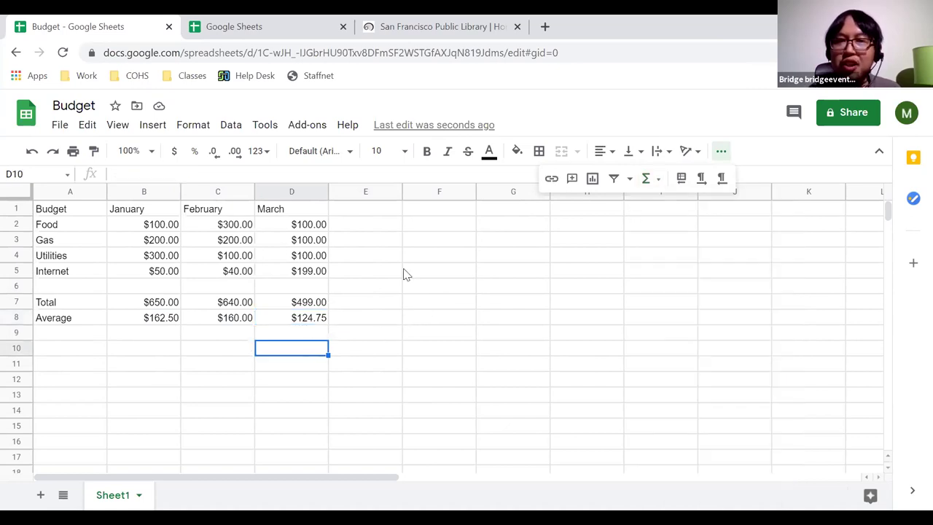
click(288, 332)
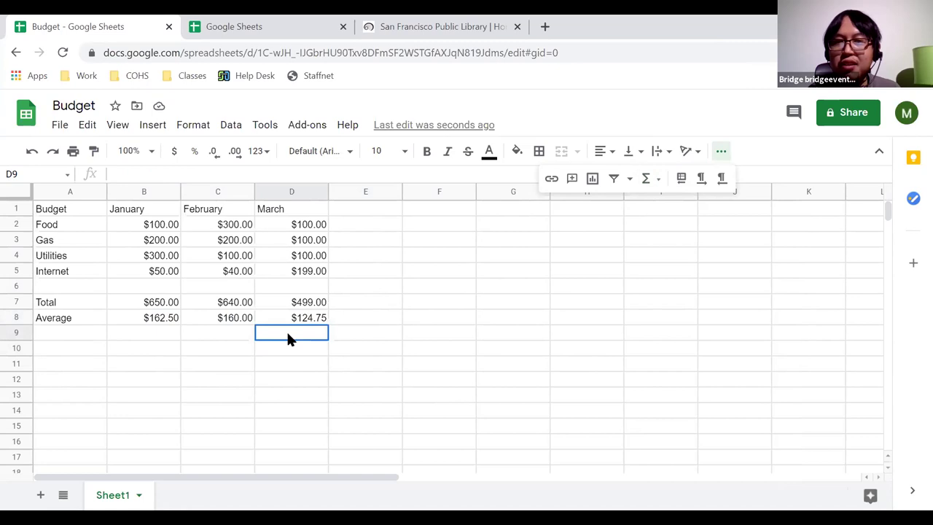
click(151, 332)
double_click(153, 332)
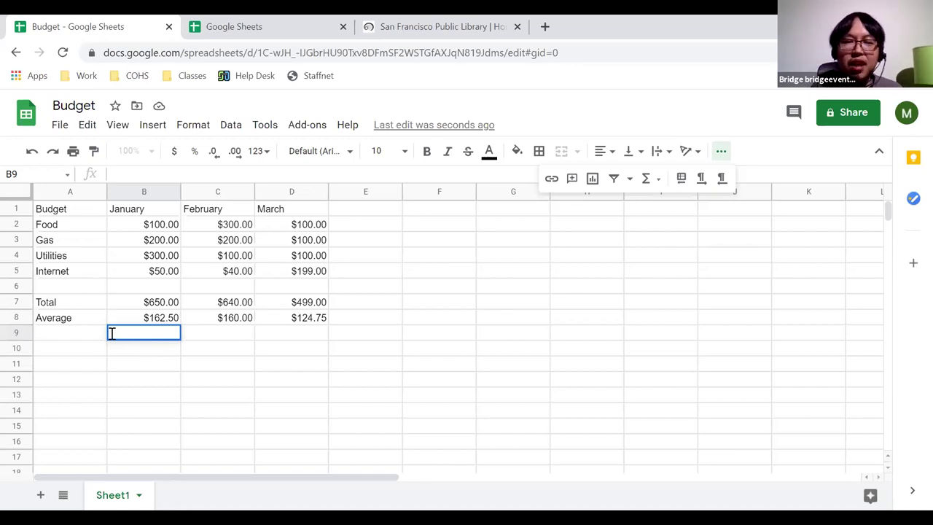
text(=)
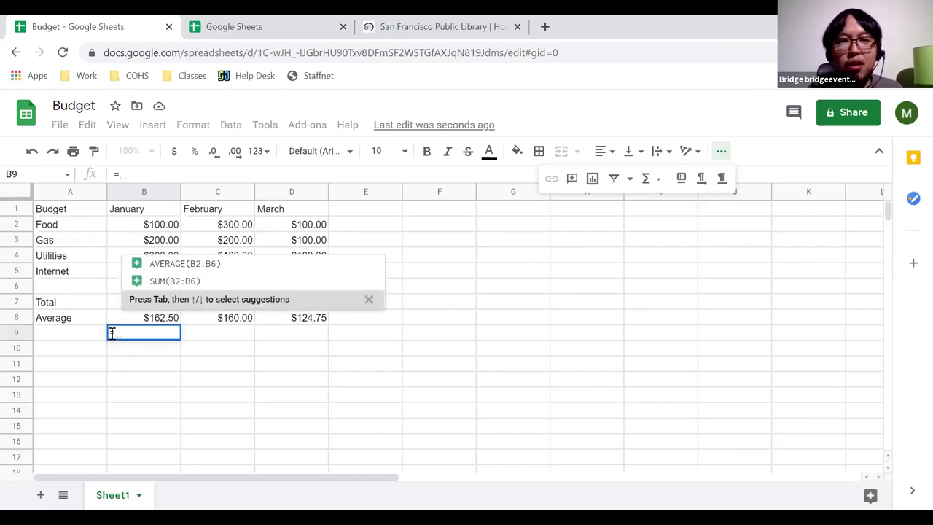
text(sum)
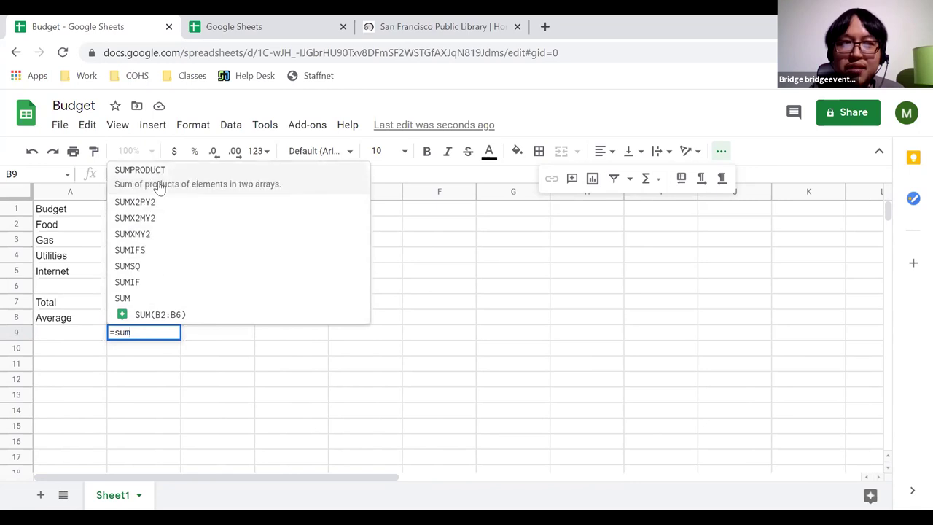
click(124, 291)
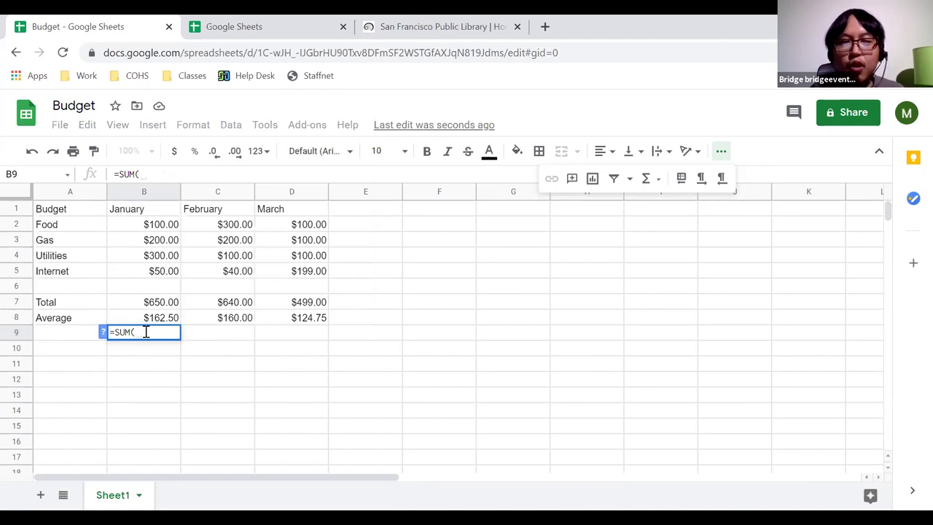
mouse_move(156, 211)
mouse_down()
mouse_move(157, 273)
mouse_move(157, 228)
mouse_up()
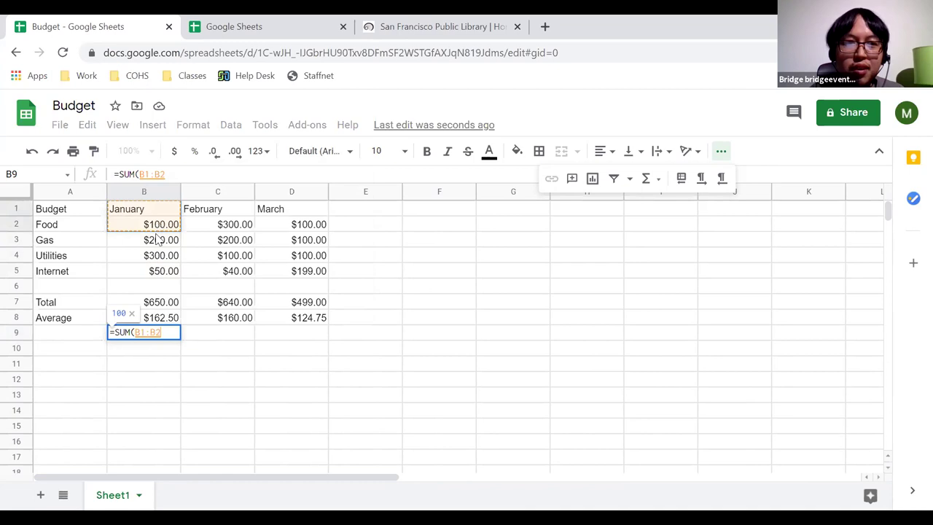
click(159, 255)
drag(160, 352, 152, 364)
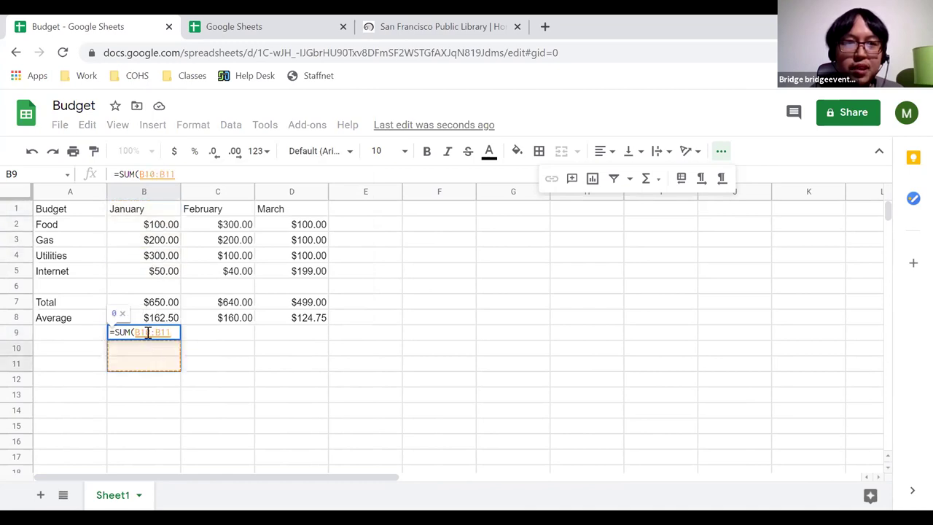
key(BackSpace)
key(BackSpace)
key(BackSpace)
key(BackSpace)
key(BackSpace)
key(BackSpace)
key(BackSpace)
key(BackSpace)
key(BackSpace)
key(BackSpace)
key(BackSpace)
key(BackSpace)
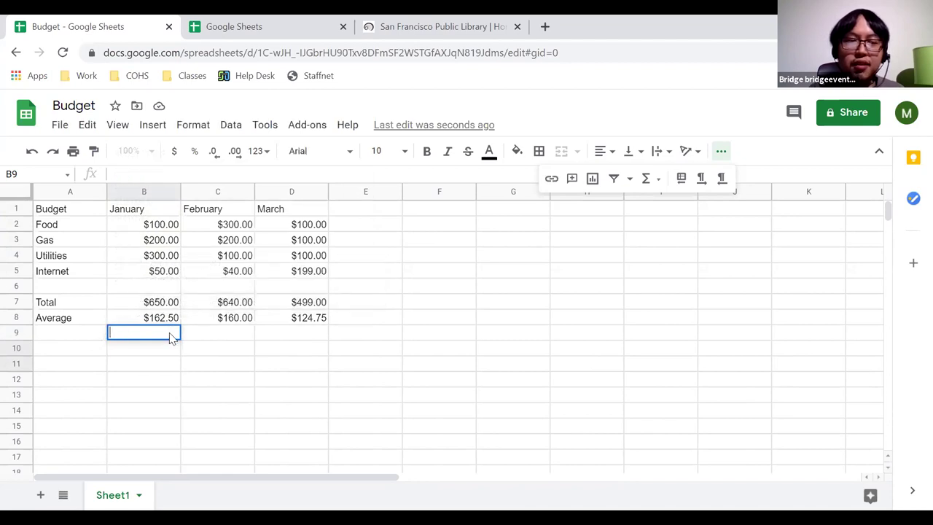
key(Return)
key(Up)
key(Down)
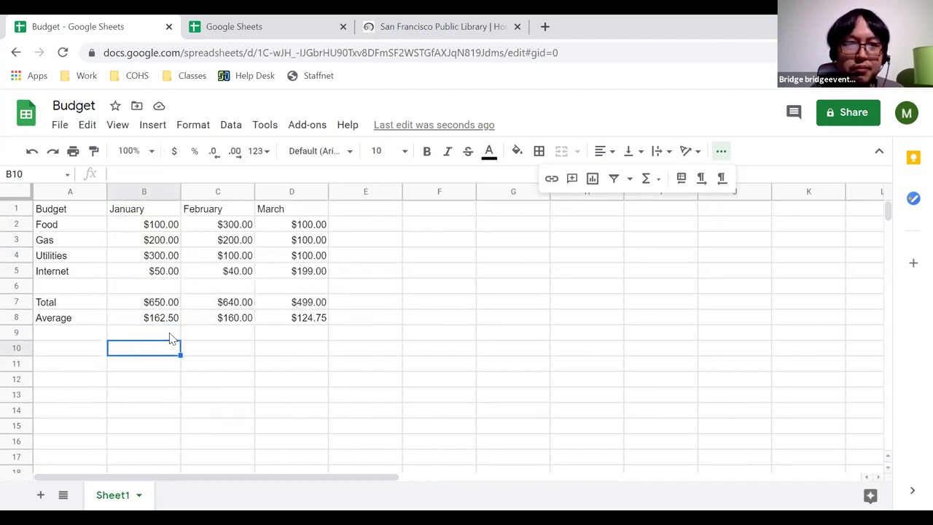
key(Right)
key(Up)
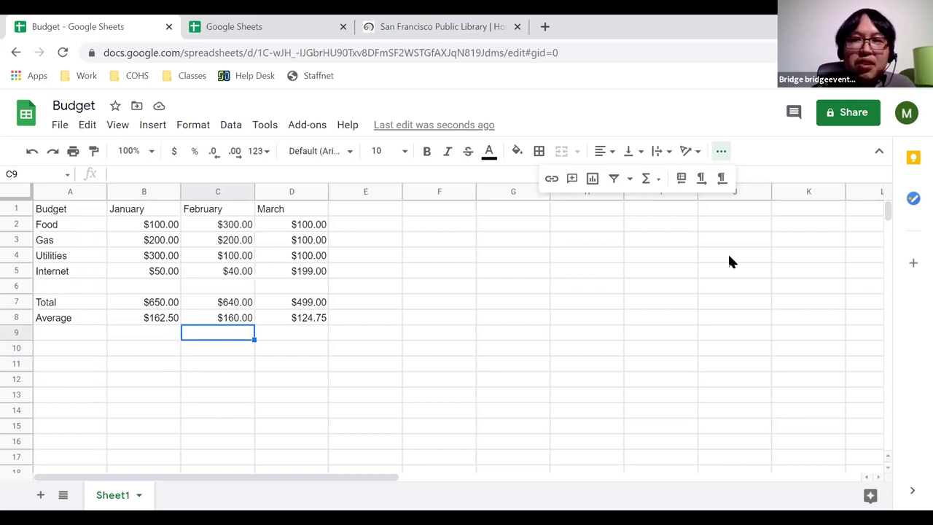
Step: Scroll through the sheet, then select all of row 1, the Budget header row
mouse_move(891, 215)
mouse_down()
mouse_move(890, 227)
mouse_move(891, 211)
mouse_up()
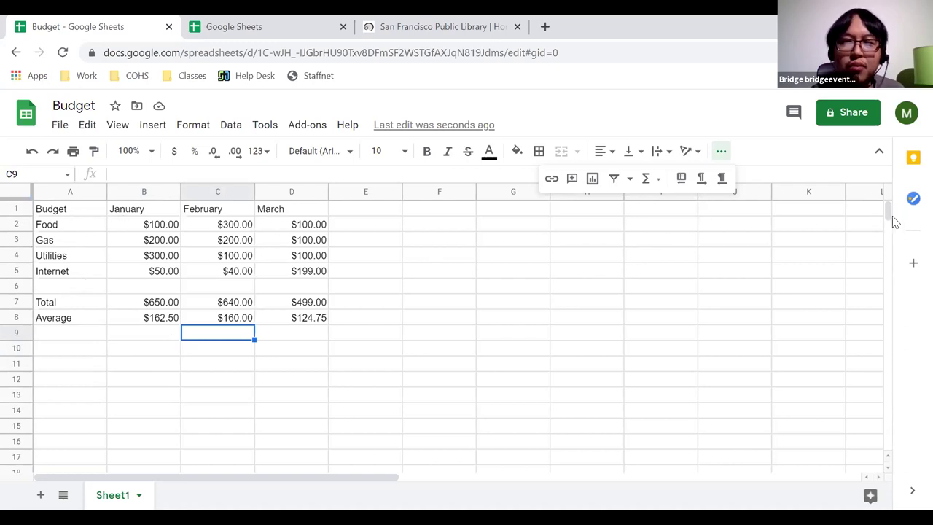
drag(889, 209, 889, 216)
click(146, 267)
click(206, 290)
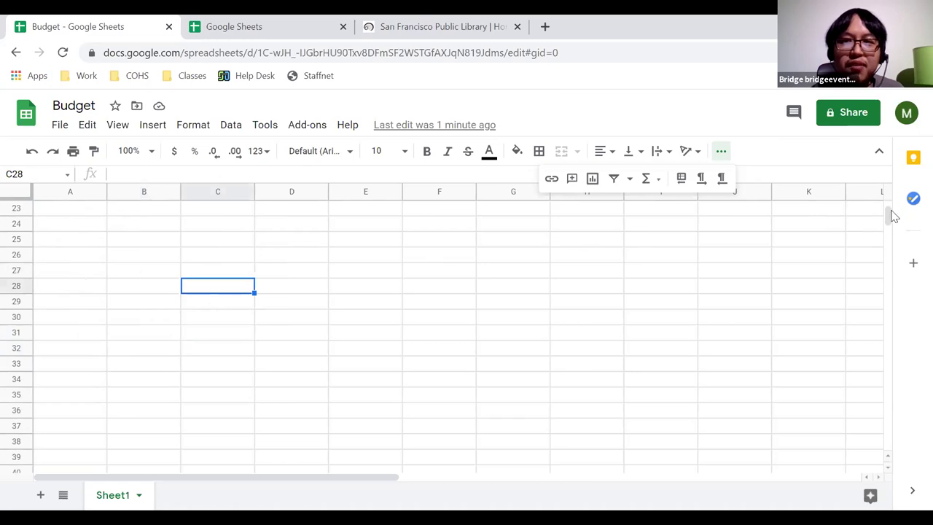
drag(888, 212, 441, 215)
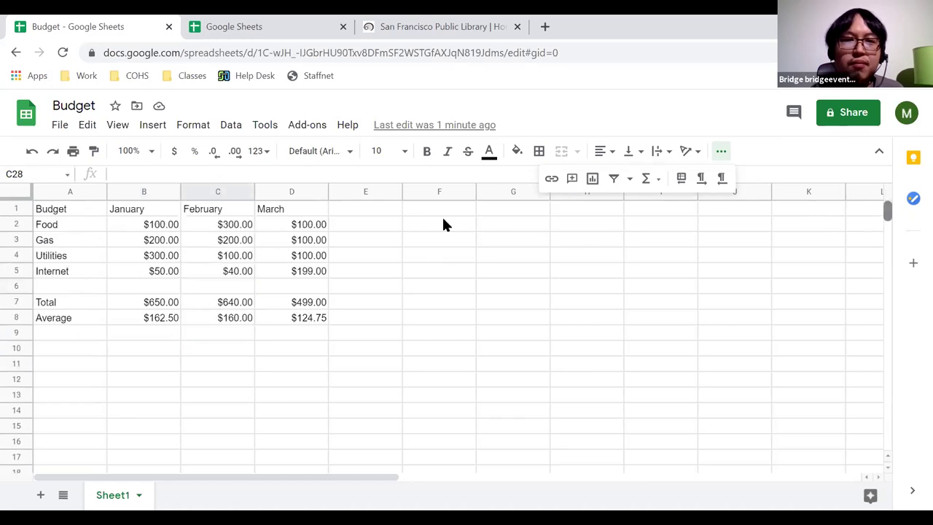
click(16, 208)
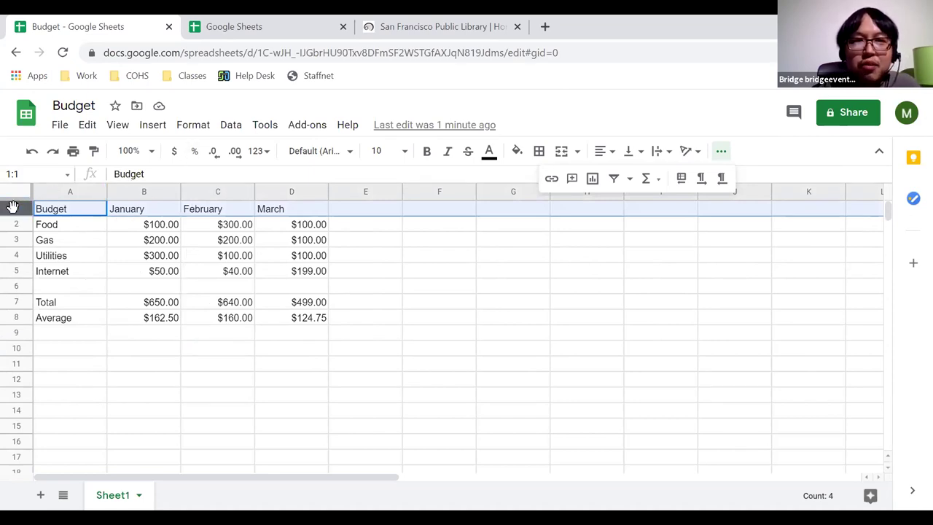
Step: Freeze row 1 so the Budget header stays pinned at the top
click(222, 129)
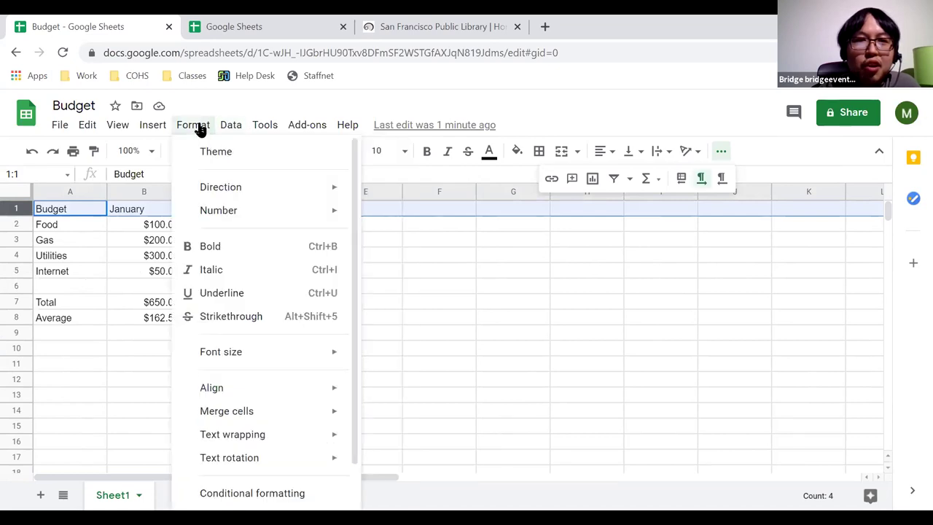
mouse_move(154, 129)
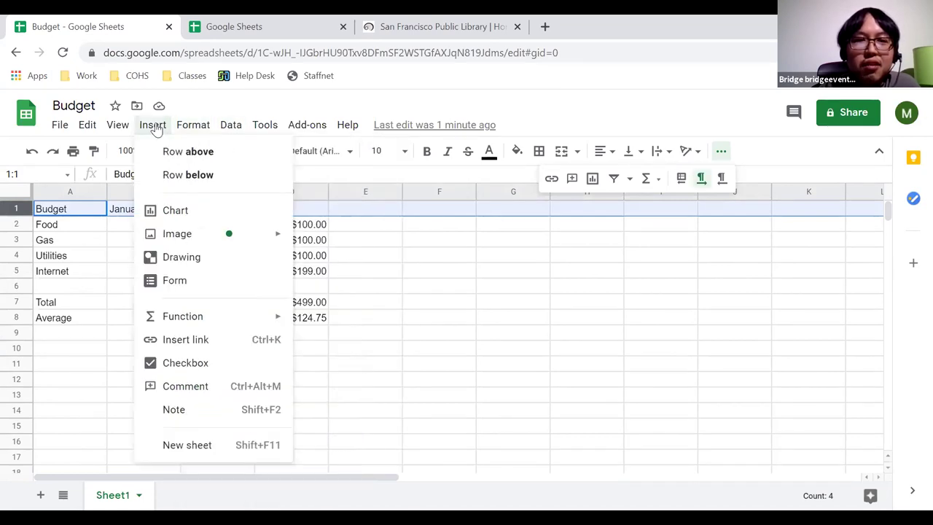
mouse_move(231, 129)
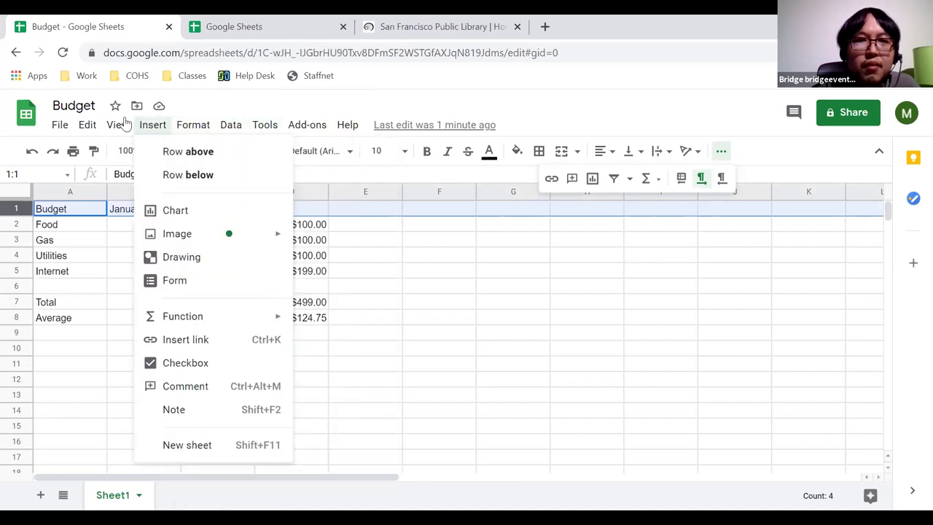
mouse_move(125, 123)
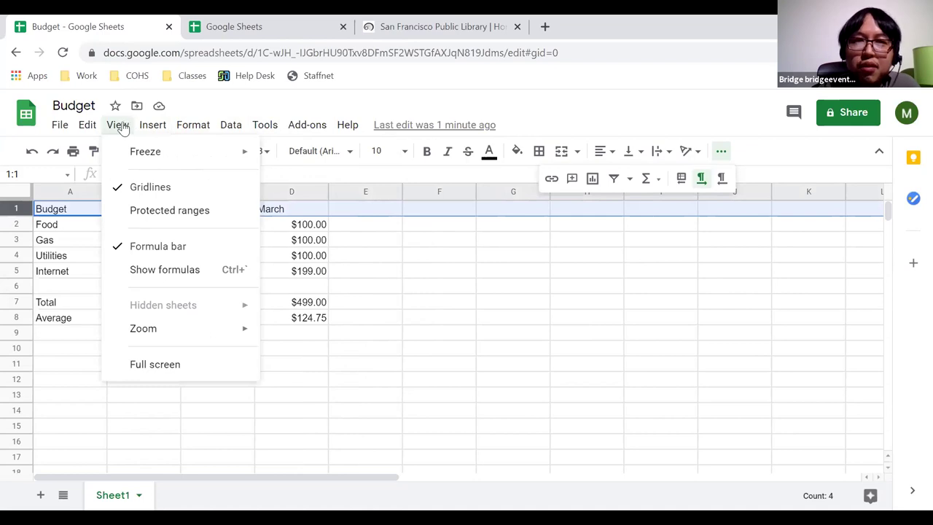
mouse_move(129, 159)
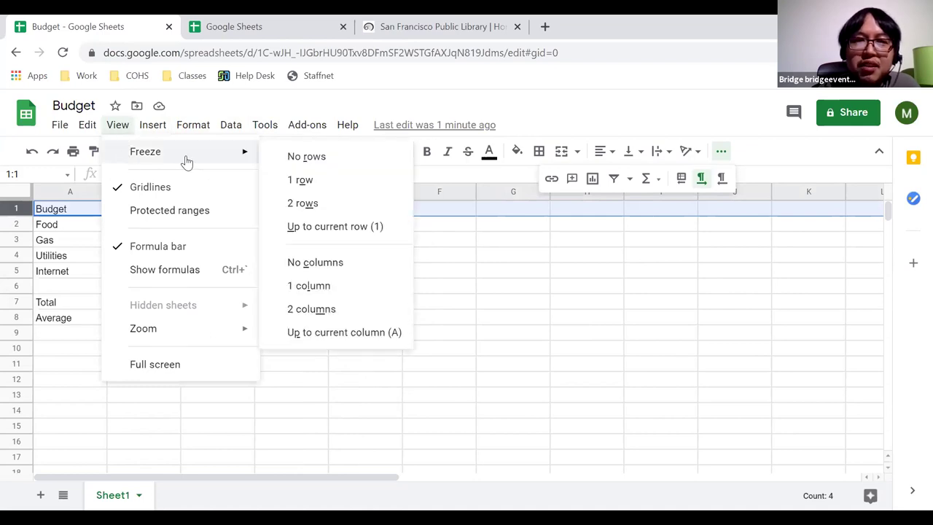
click(294, 183)
Step: Scroll the sheet so rows 2–8 reappear beneath the frozen header
click(210, 290)
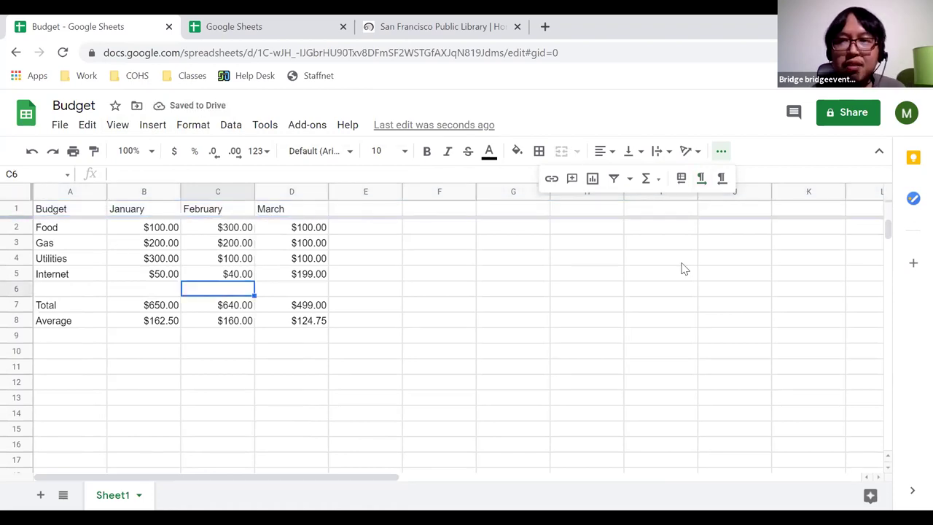
drag(885, 228, 887, 229)
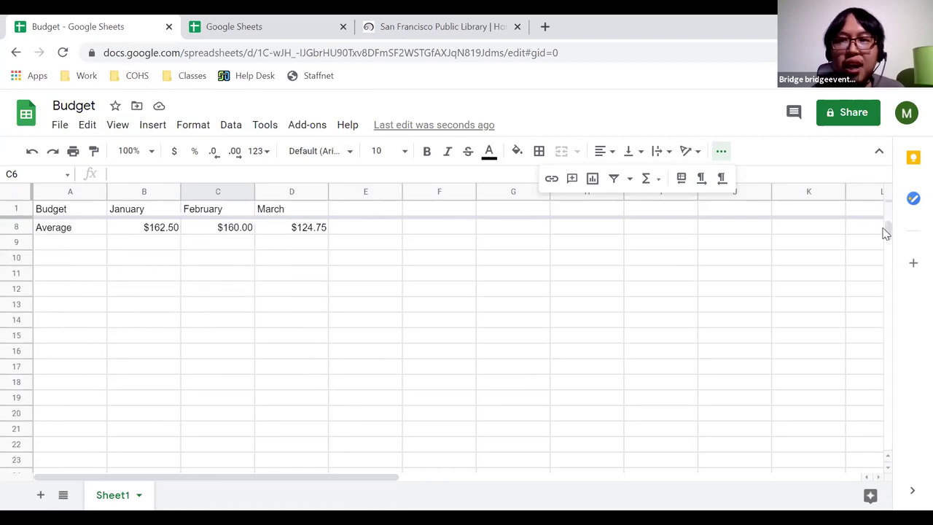
click(882, 230)
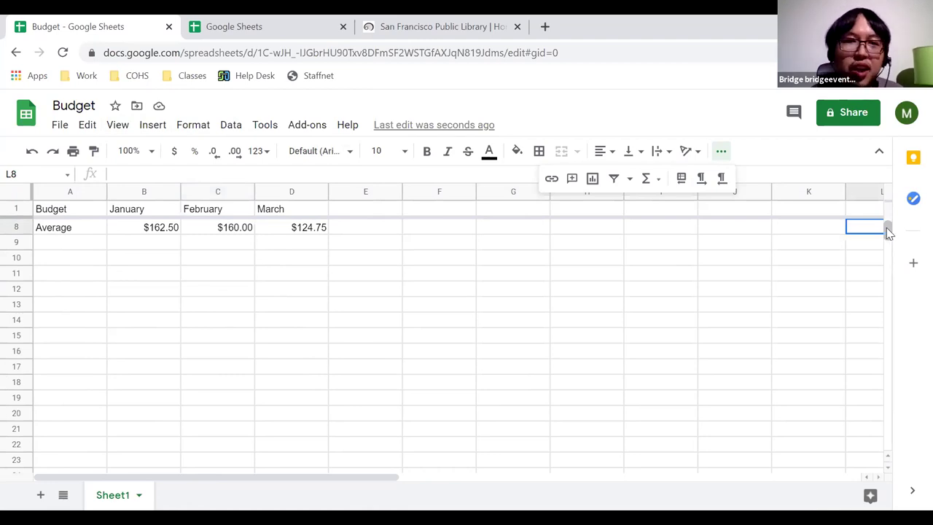
click(155, 274)
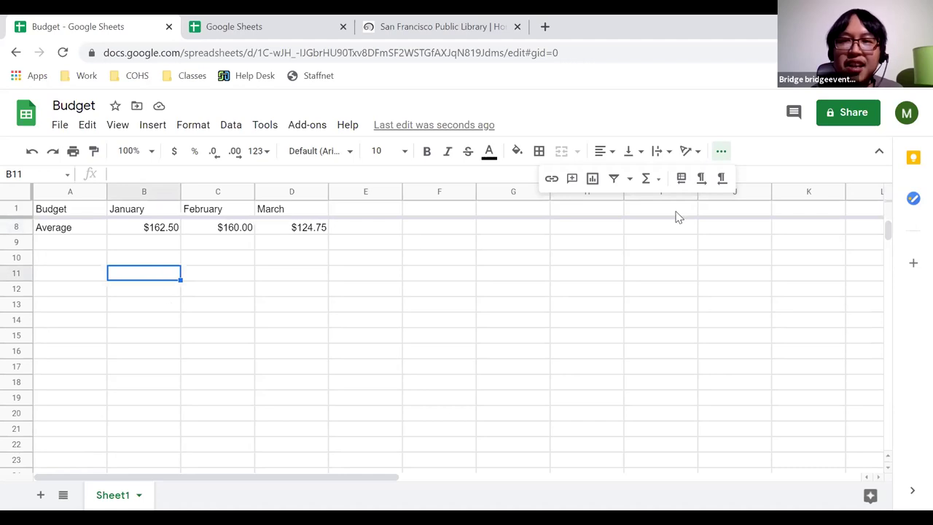
drag(886, 236, 889, 227)
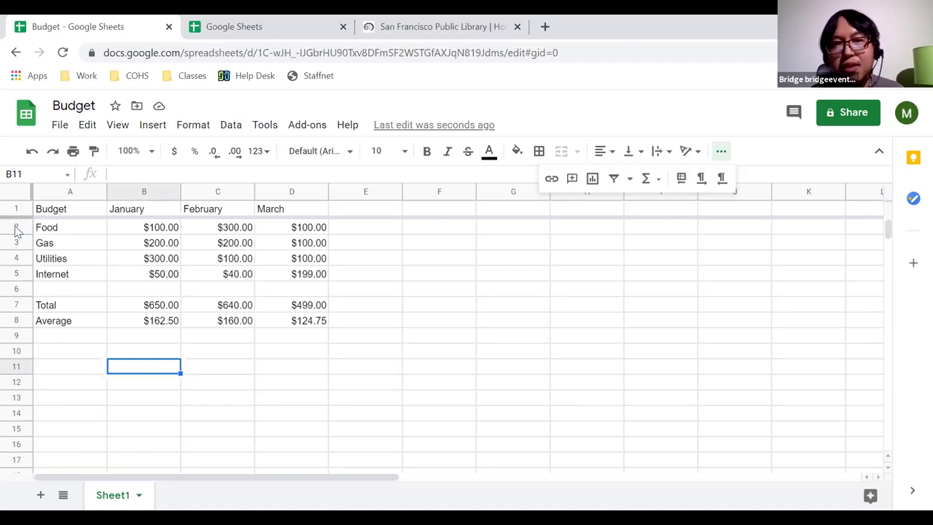
click(65, 192)
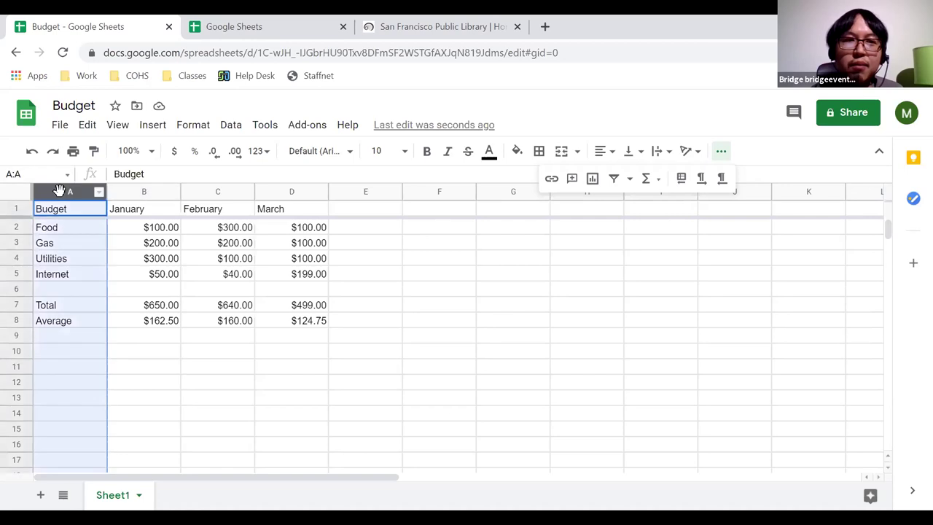
click(157, 128)
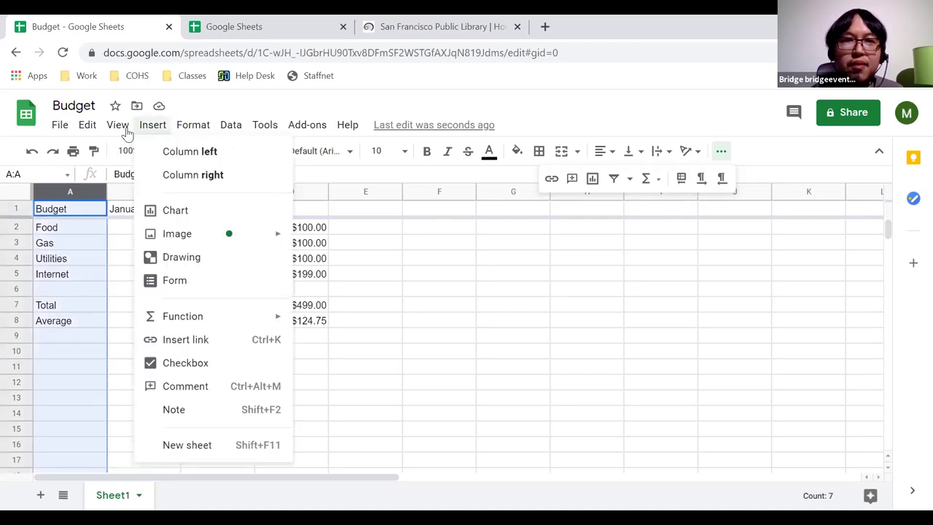
click(125, 129)
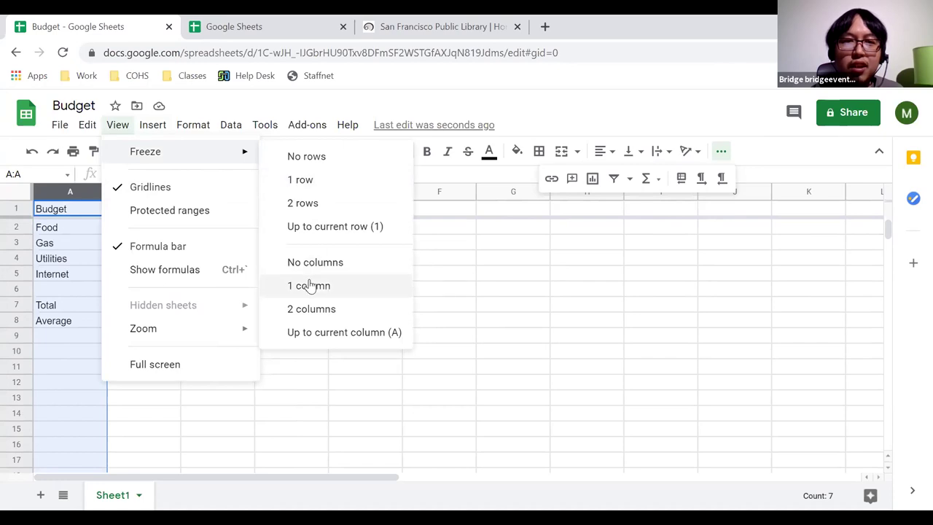
click(42, 251)
click(122, 338)
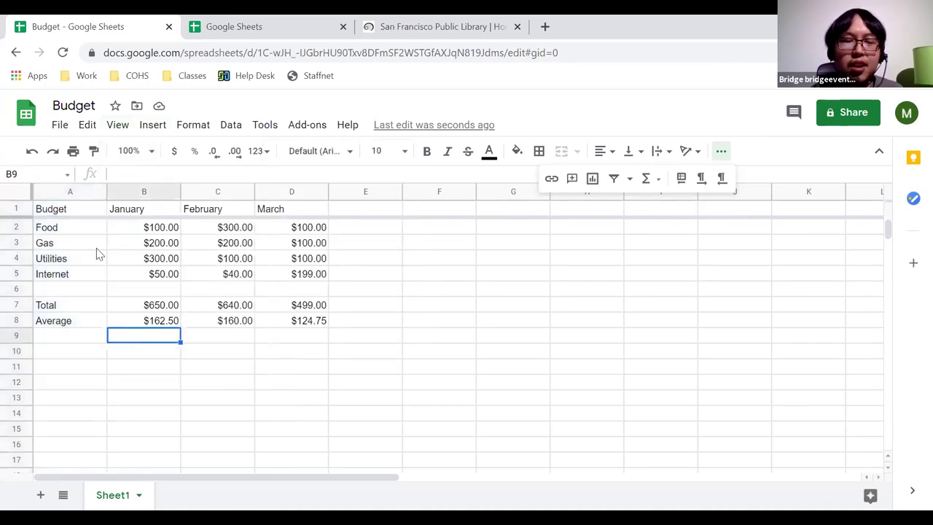
click(143, 246)
click(85, 230)
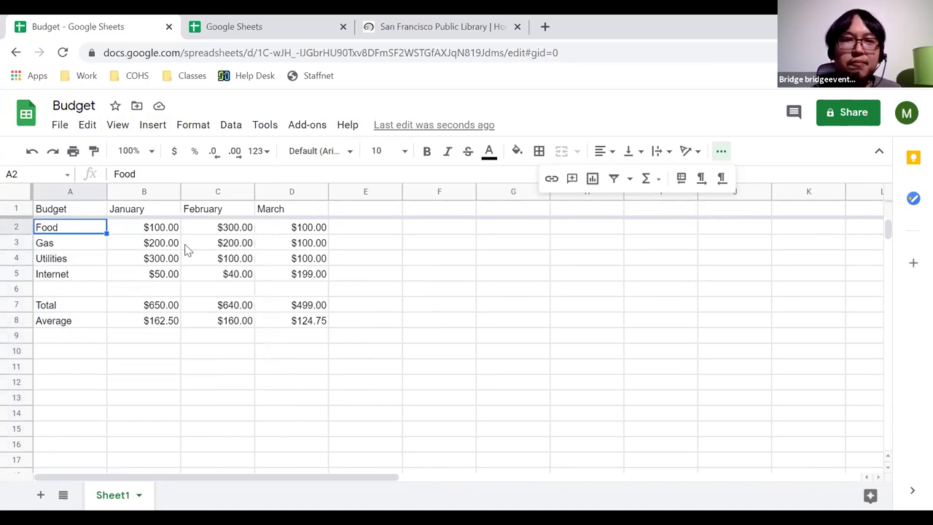
click(80, 210)
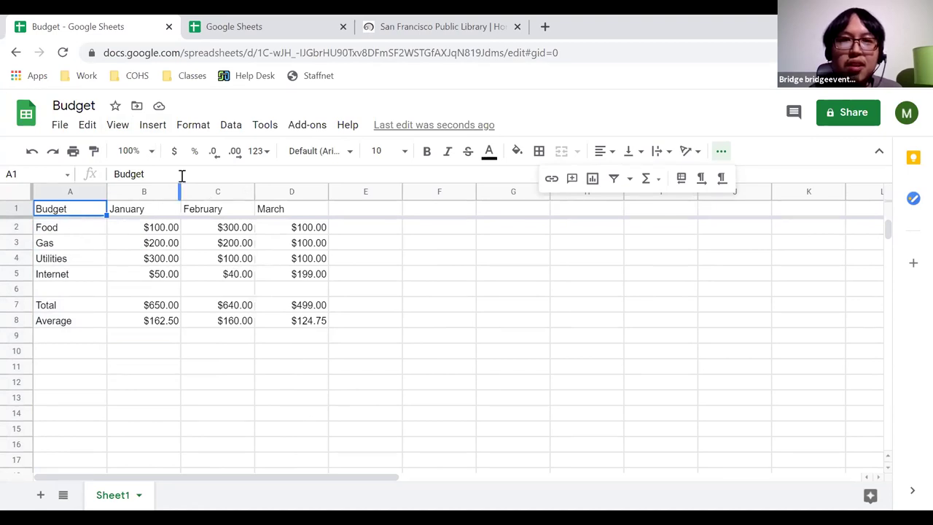
Step: Make the header cells A1:D1 bold with a red fill
click(426, 152)
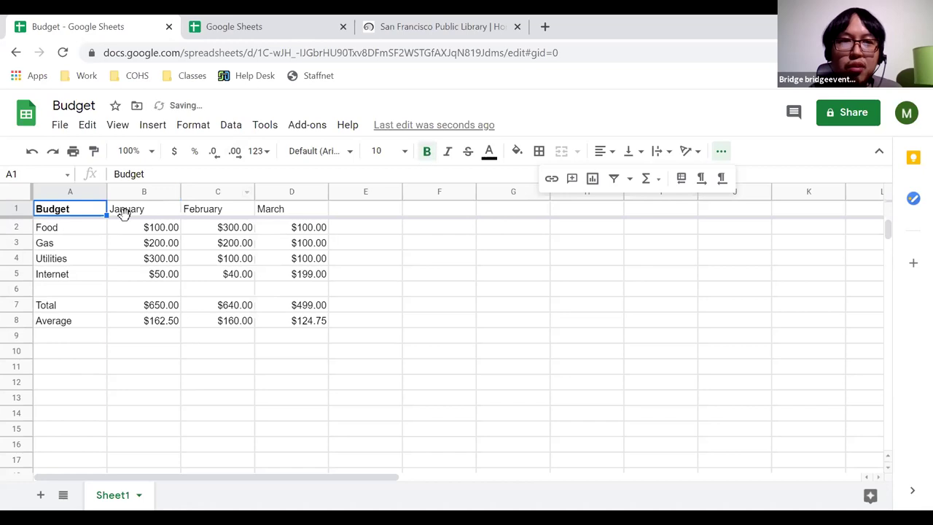
drag(93, 212, 327, 193)
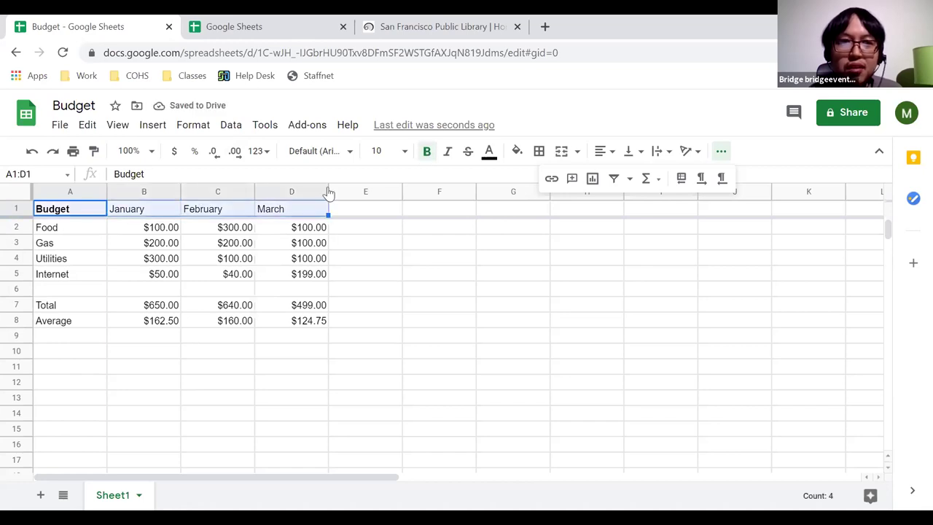
click(428, 153)
click(428, 153)
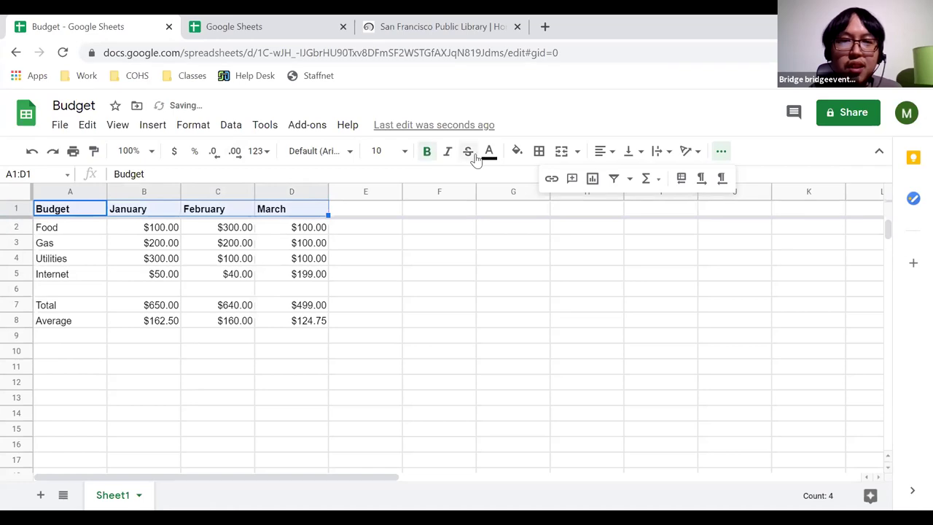
click(515, 151)
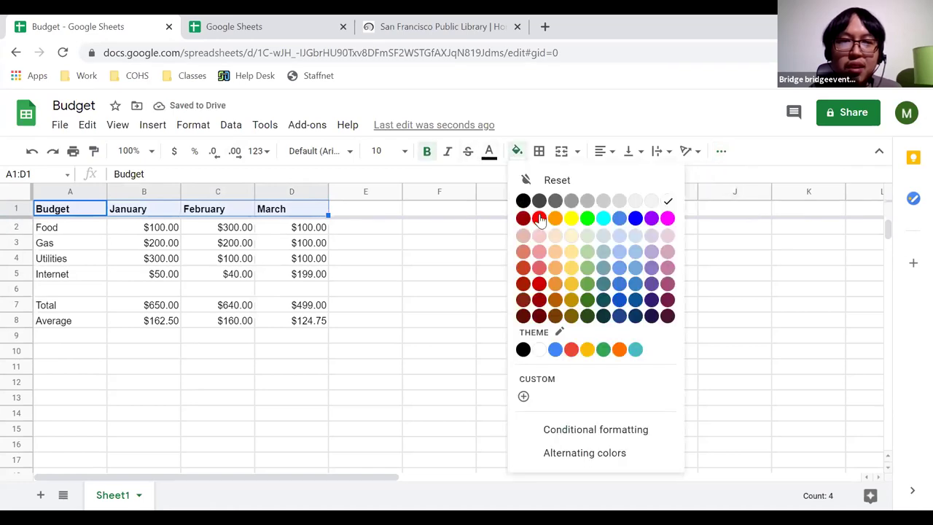
click(538, 218)
Step: Enter the new month heading 'April' in E1
click(377, 292)
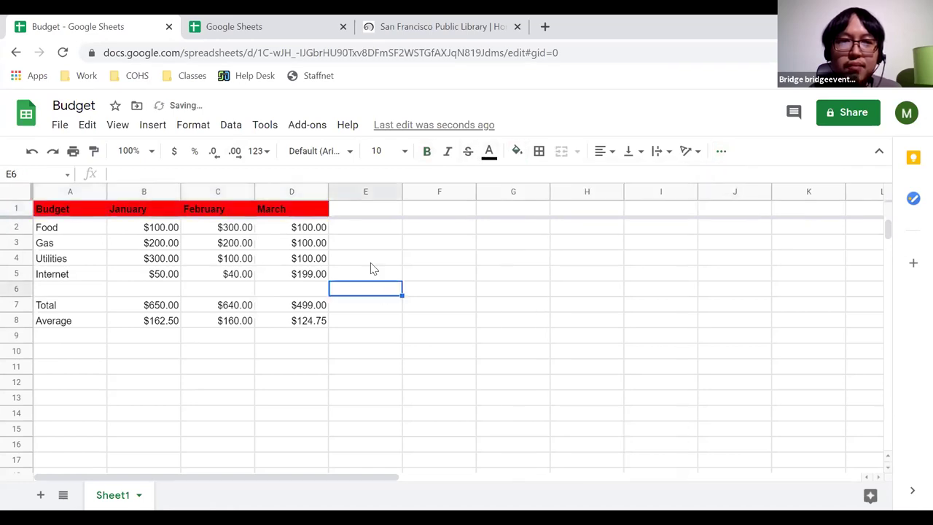
click(357, 211)
text(April)
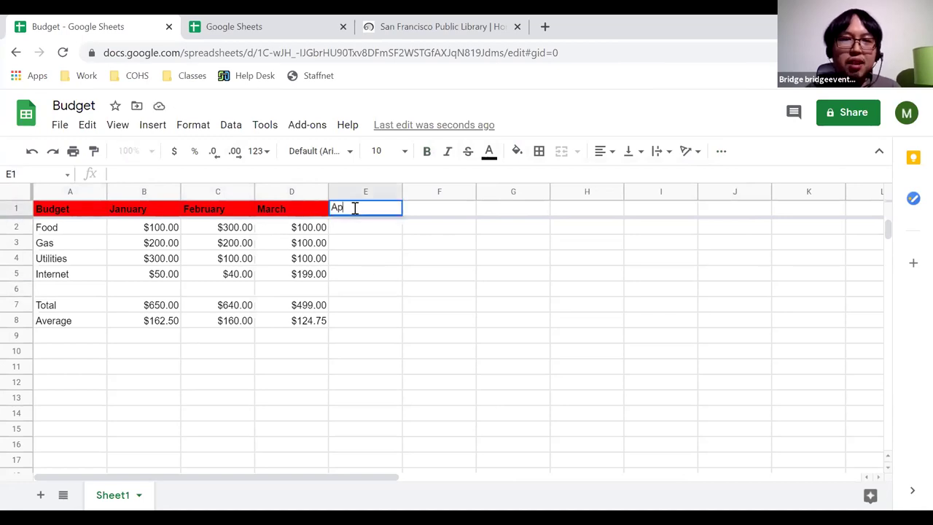
key(Return)
click(347, 211)
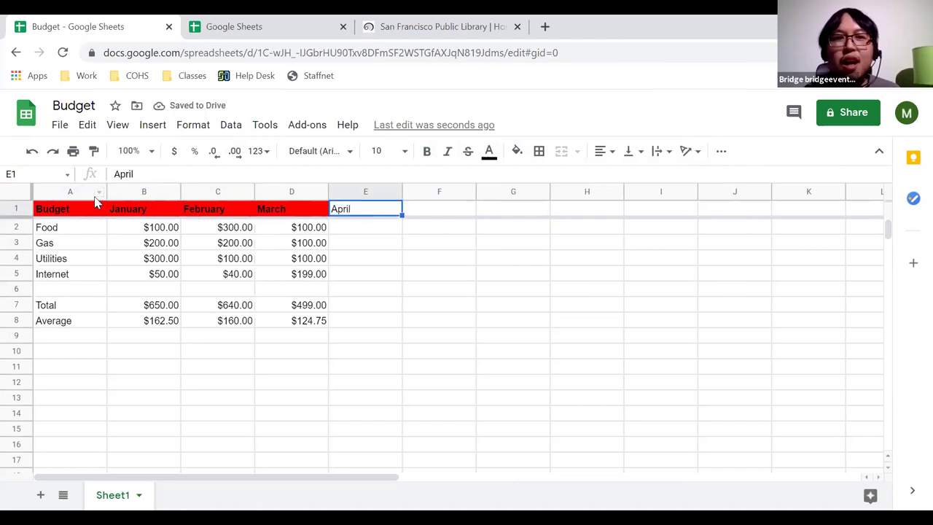
click(73, 210)
Step: Paint-format E4's plain formatting onto E5
click(355, 211)
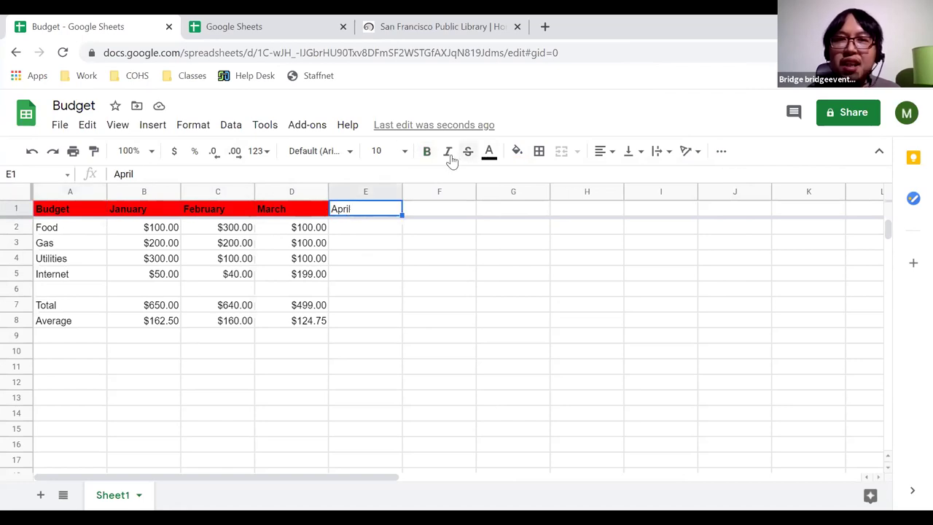
click(391, 264)
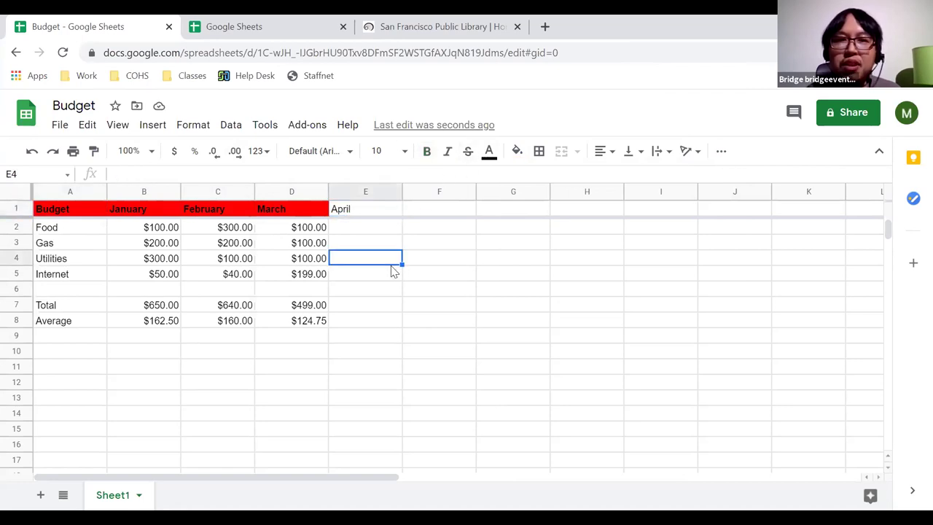
click(94, 153)
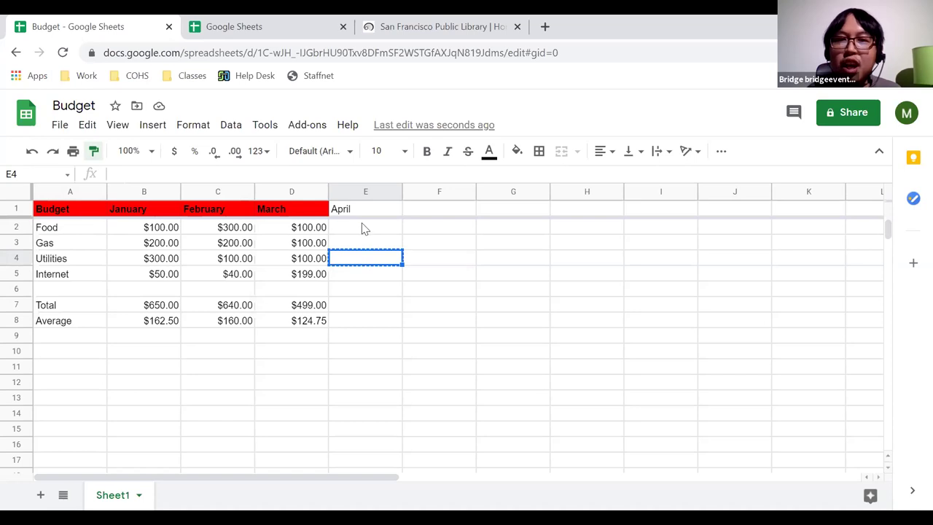
click(350, 276)
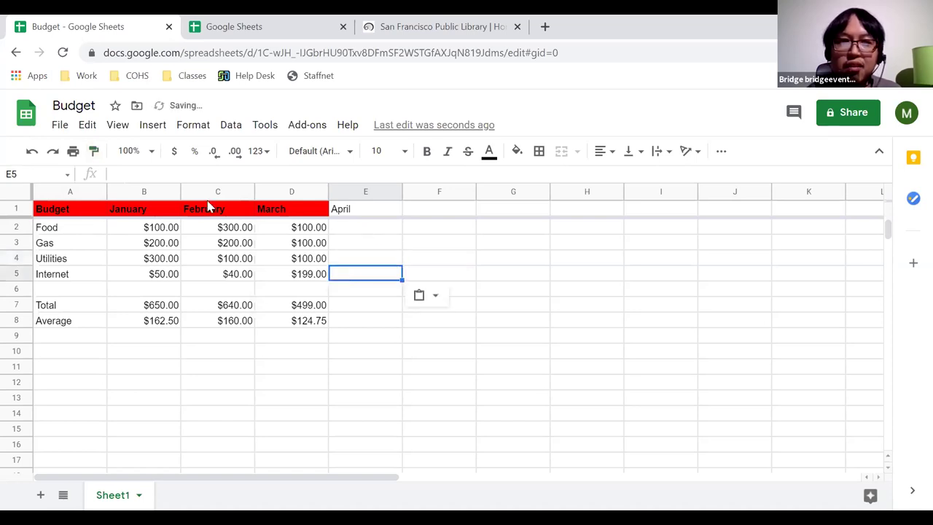
Step: Paint-format A1's bold red header style onto April in E1
click(58, 211)
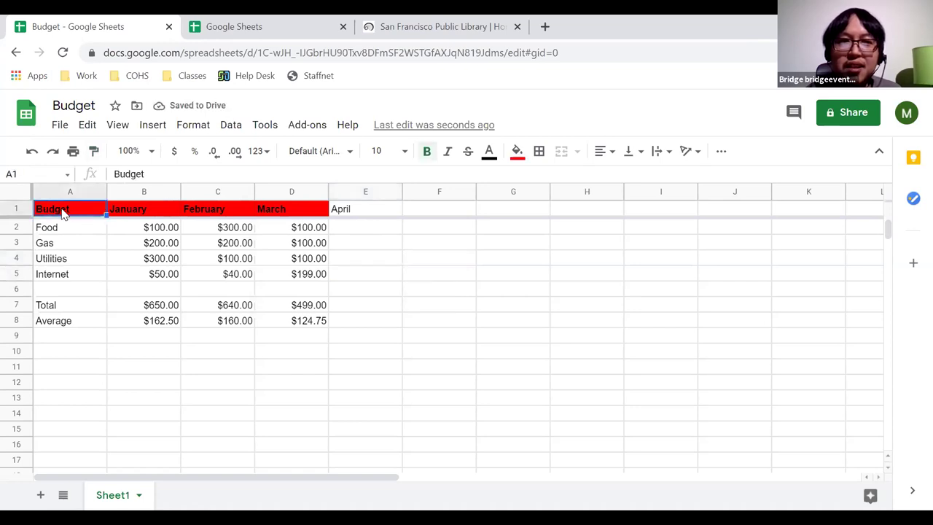
click(94, 153)
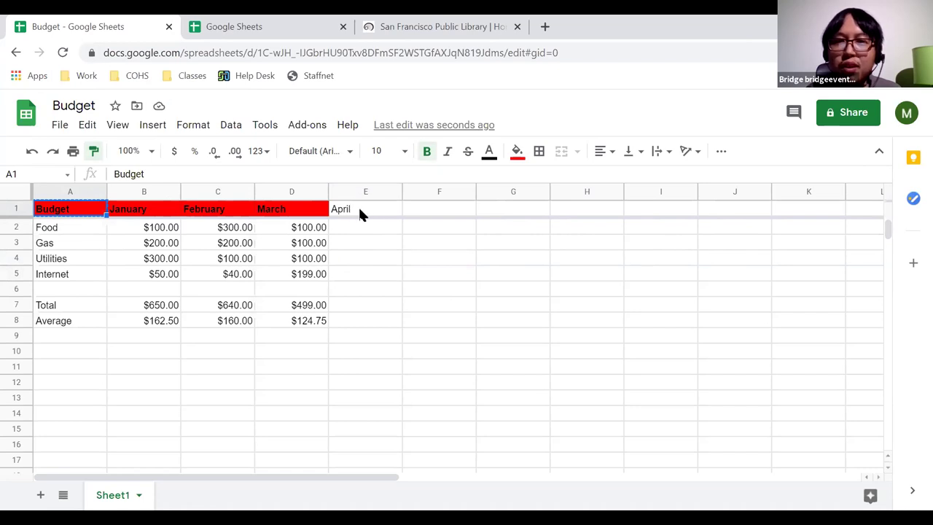
click(359, 209)
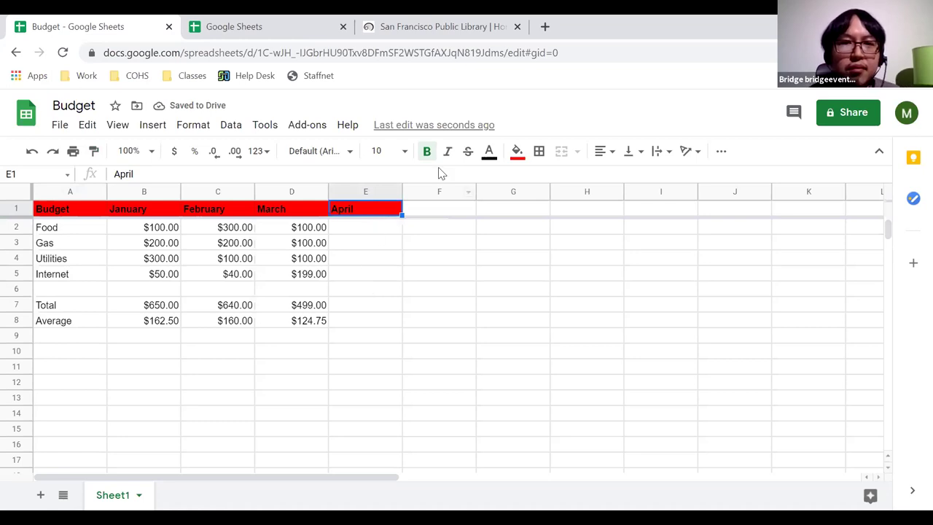
click(386, 232)
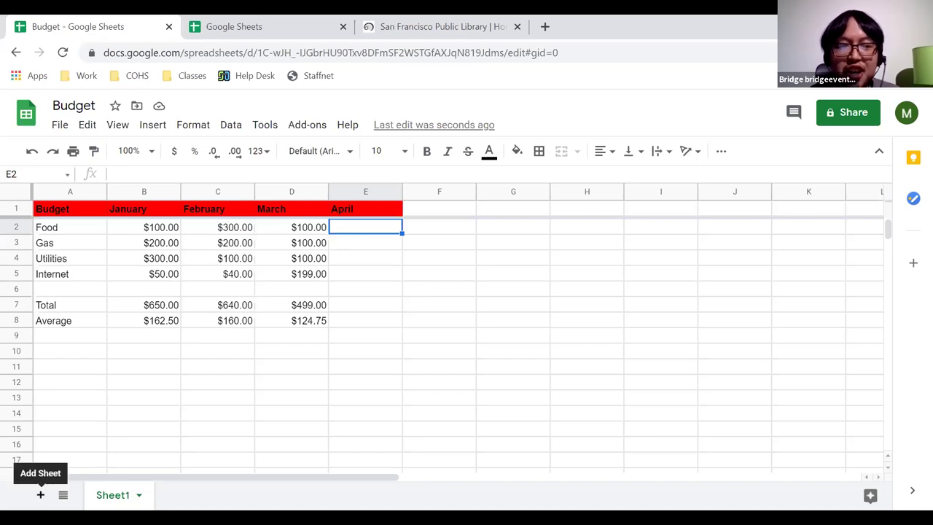
Step: Add Sheet2 and Sheet3, return to Sheet1, and show Sheet1's tab options
click(40, 495)
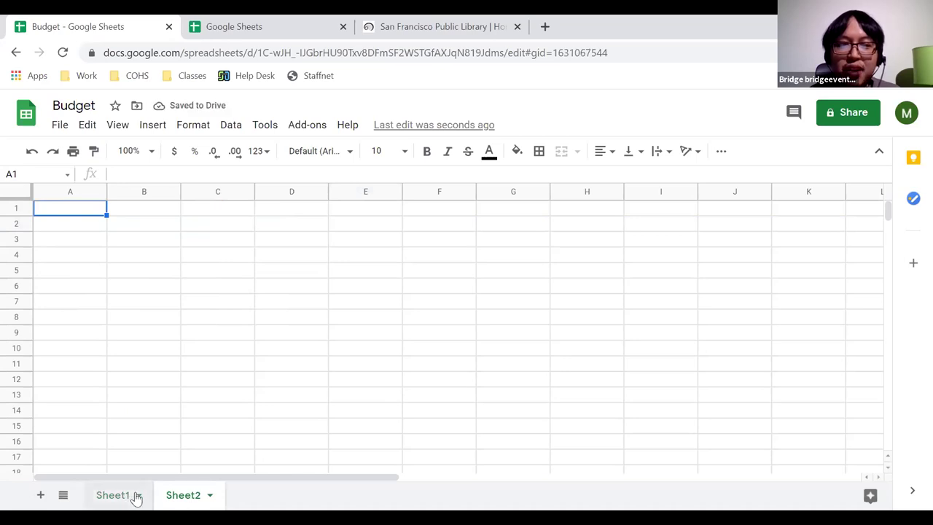
click(40, 495)
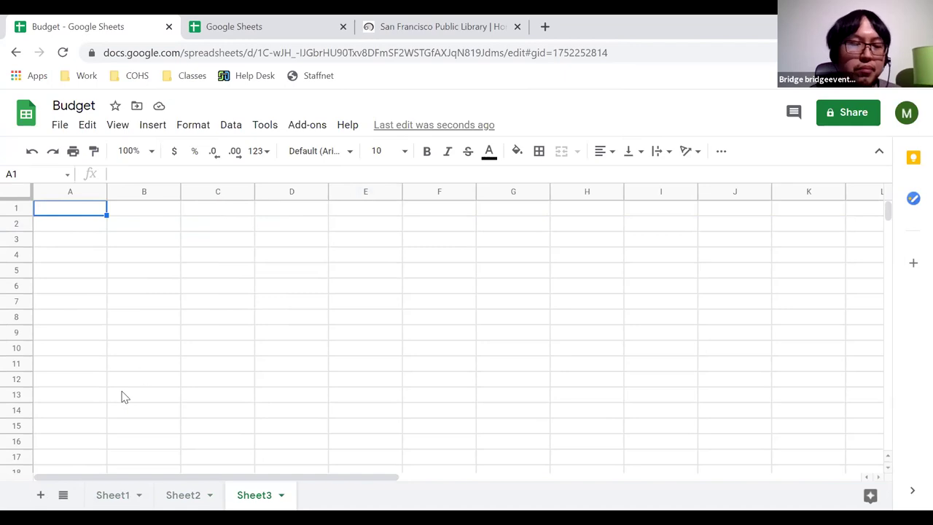
click(120, 500)
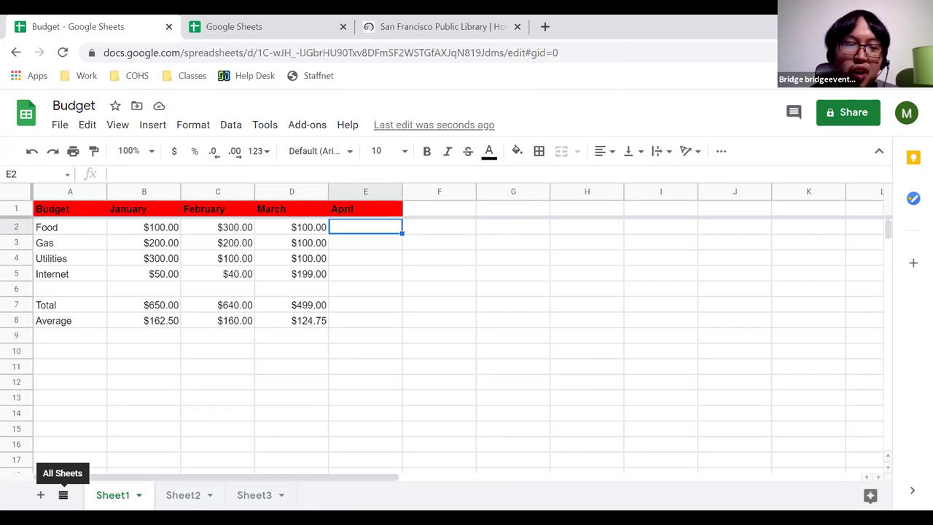
click(65, 494)
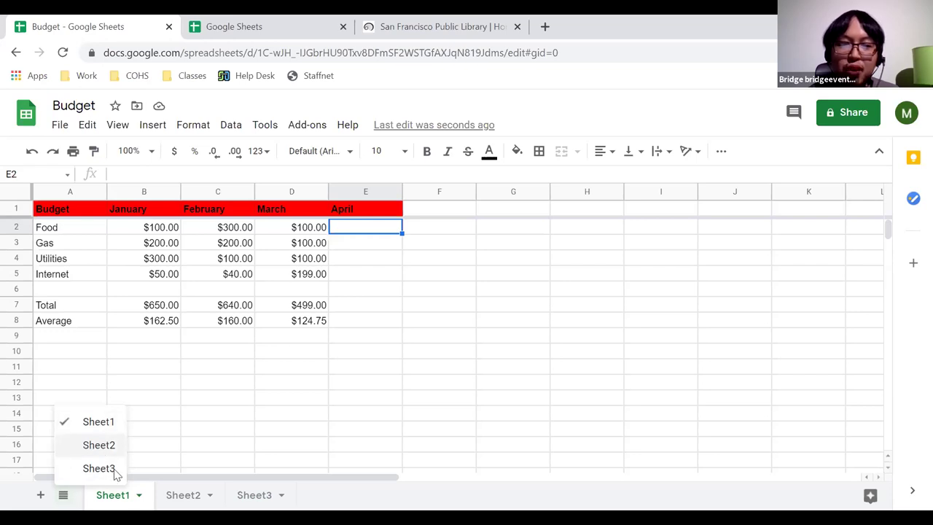
click(310, 500)
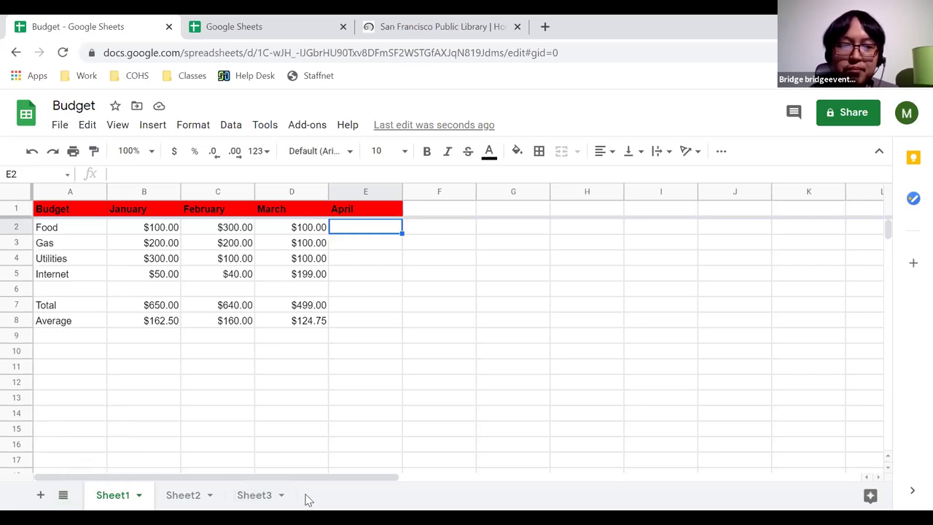
click(139, 496)
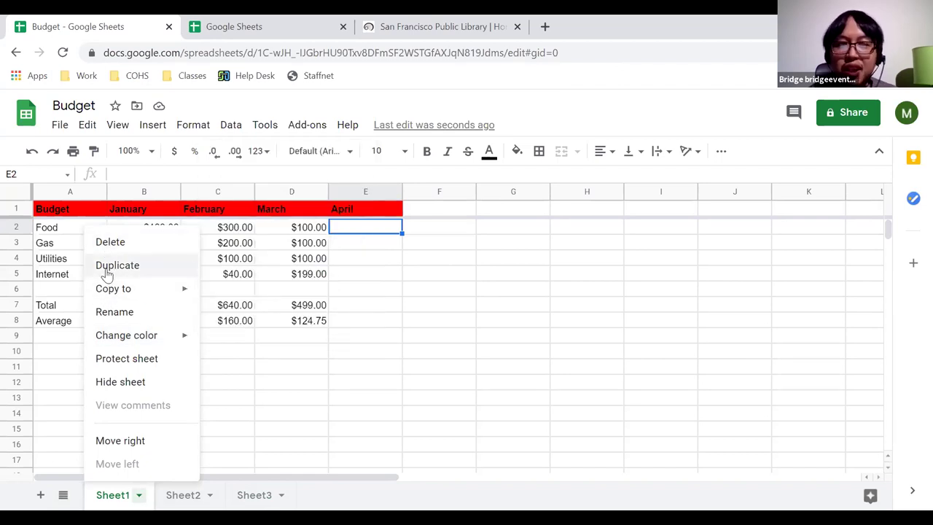
mouse_move(142, 292)
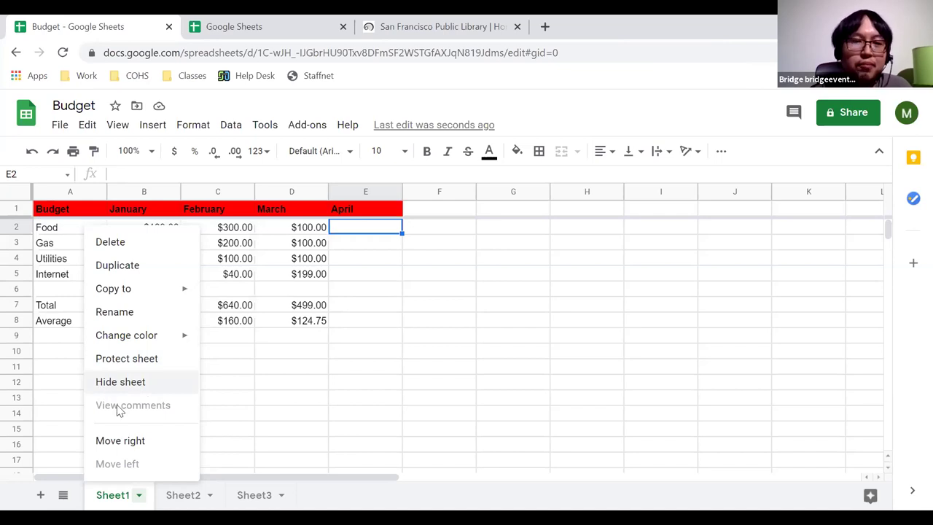
click(191, 498)
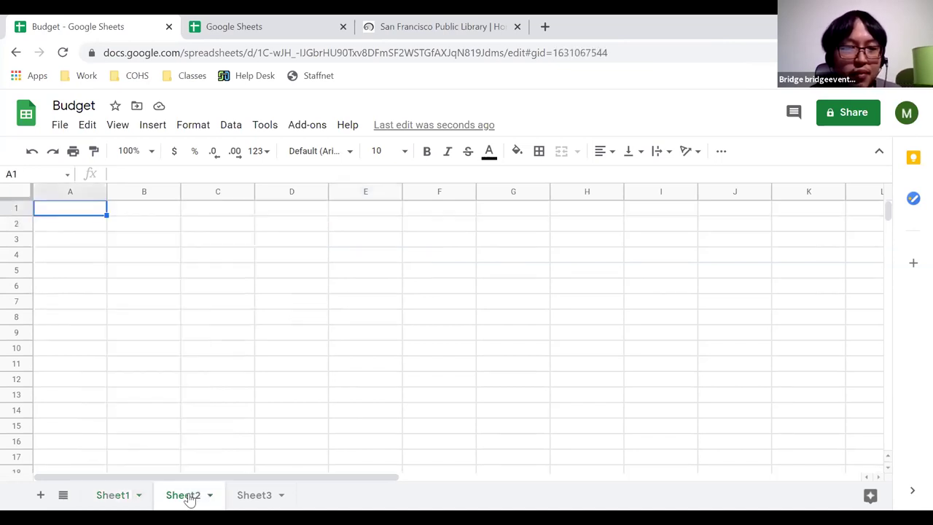
click(256, 498)
click(117, 496)
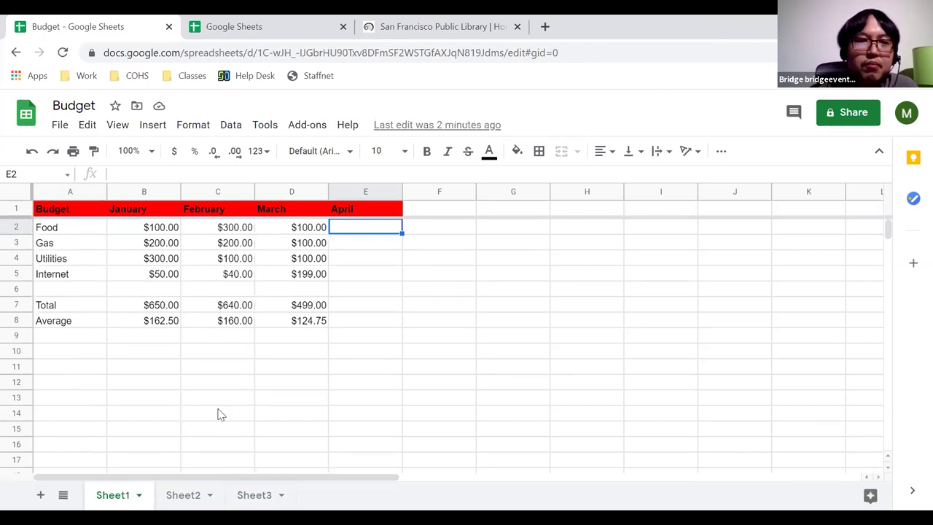
Step: Delete column E holding April, so the red header ends at March in D1
click(146, 385)
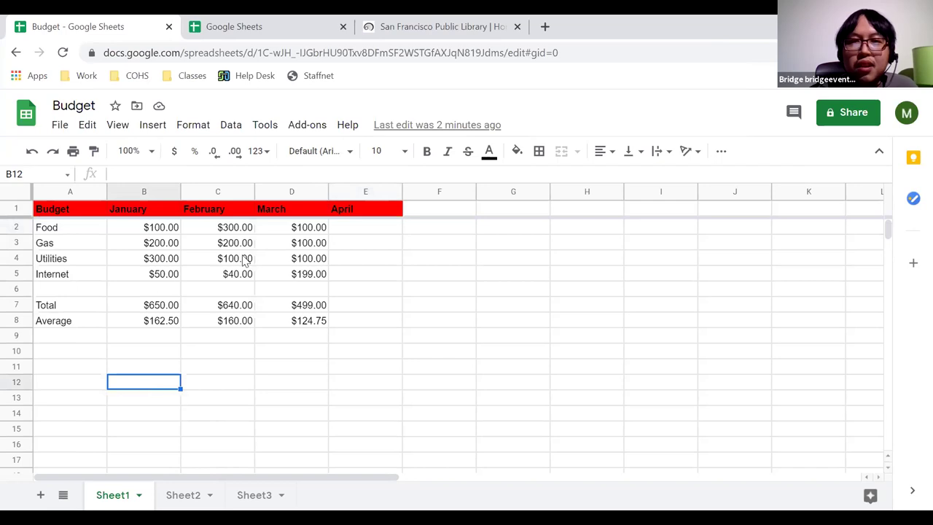
click(356, 210)
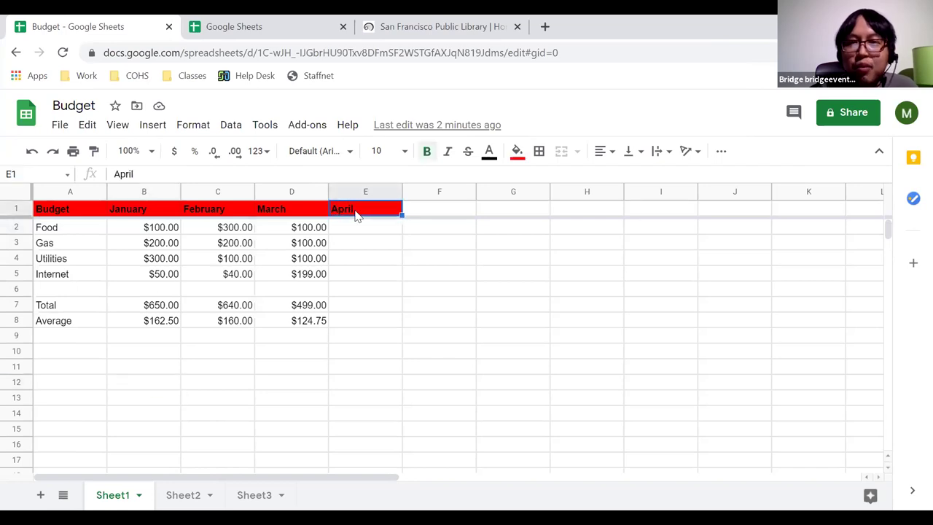
click(354, 190)
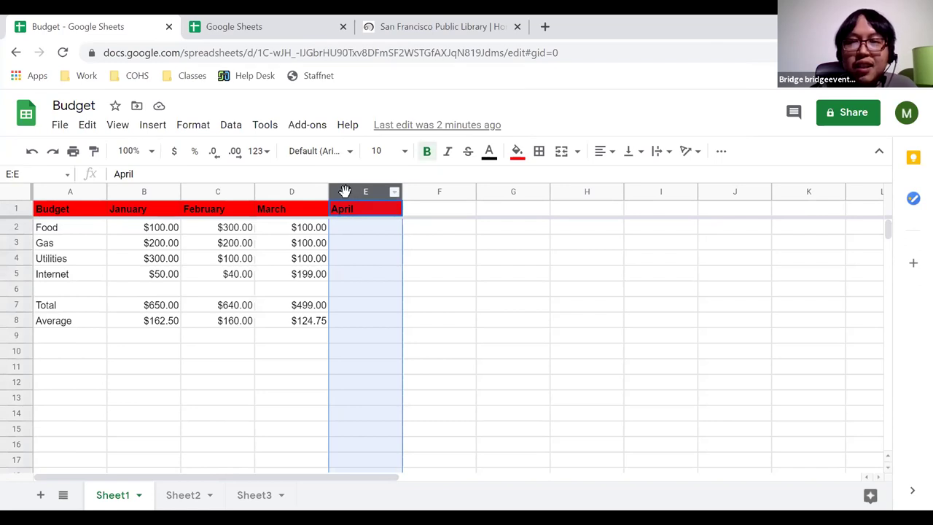
right_click(345, 192)
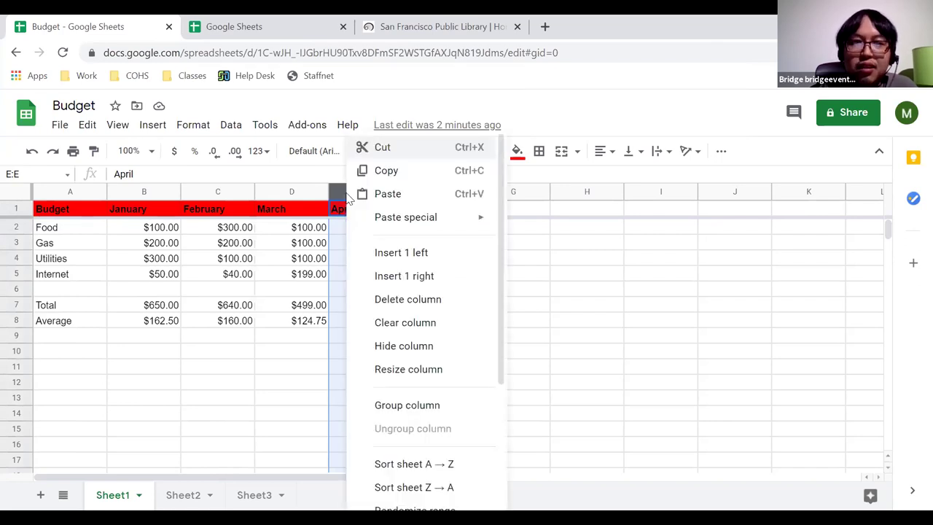
click(386, 306)
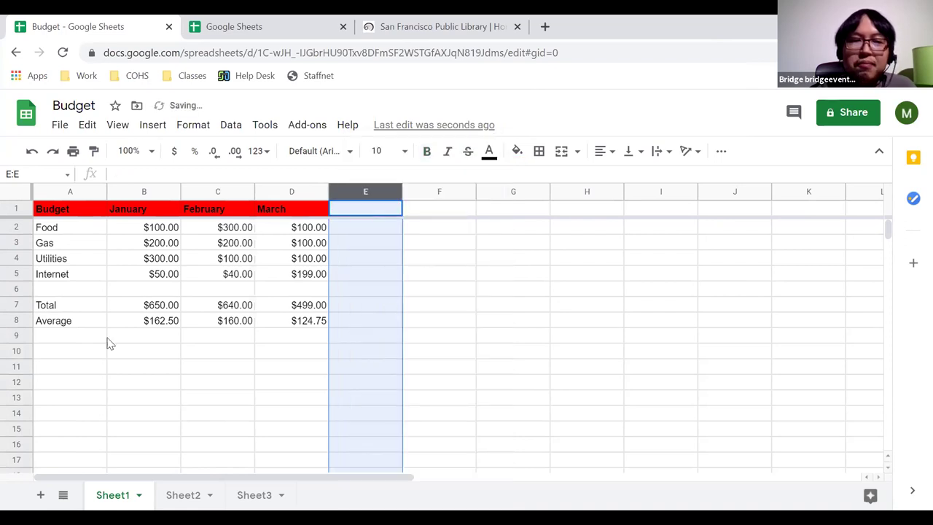
click(62, 357)
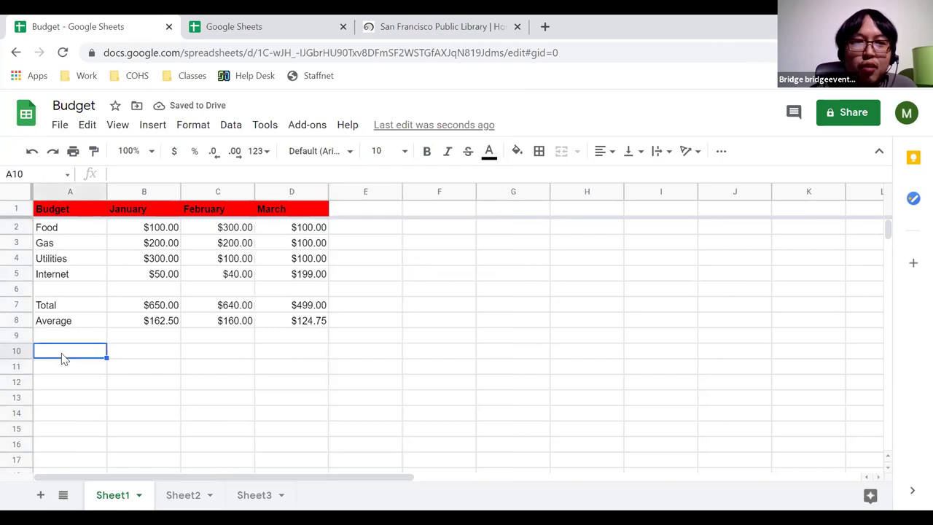
click(12, 322)
mouse_move(15, 321)
mouse_down()
mouse_move(18, 343)
mouse_move(14, 320)
mouse_up()
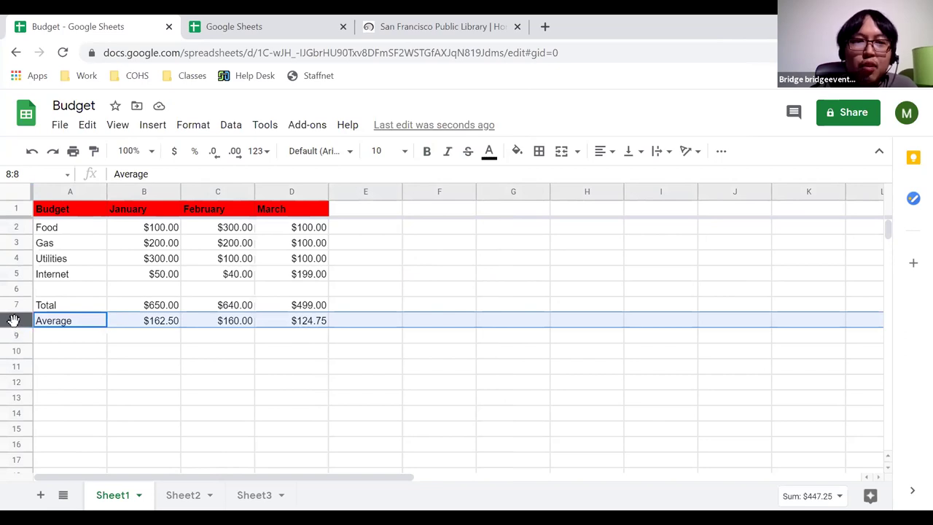
right_click(13, 321)
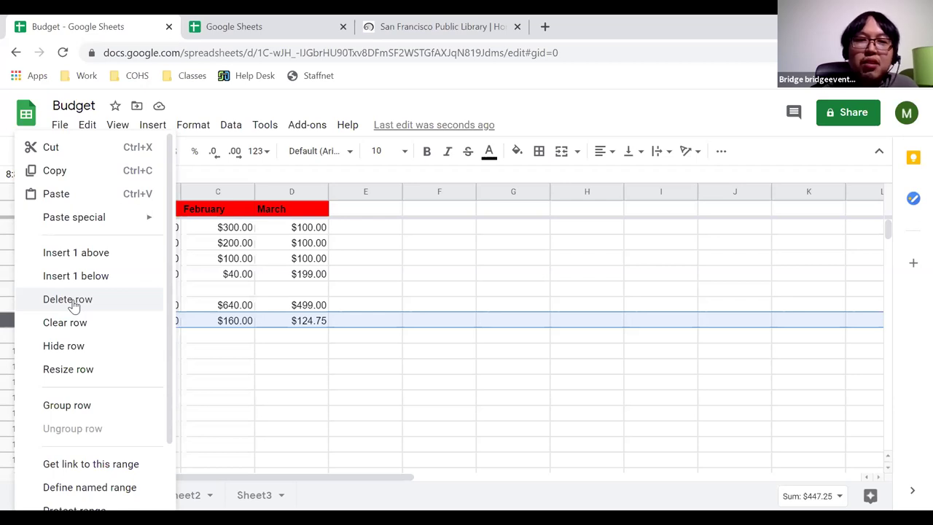
click(62, 346)
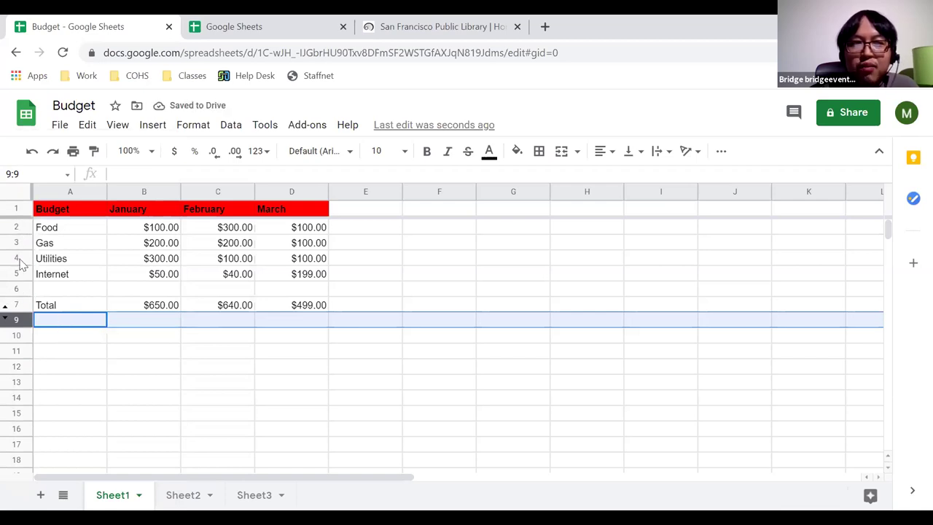
click(7, 312)
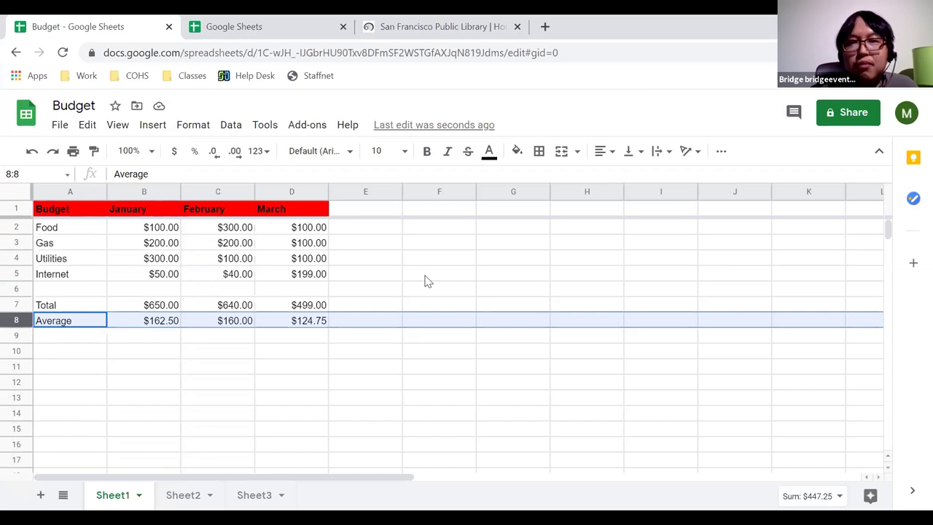
Step: Insert a blank column to the left of February in column C
click(300, 188)
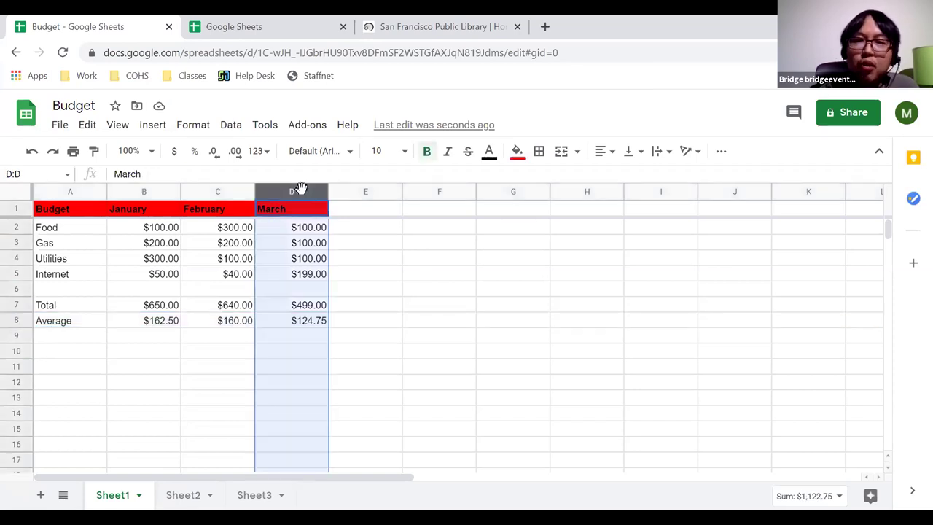
click(342, 189)
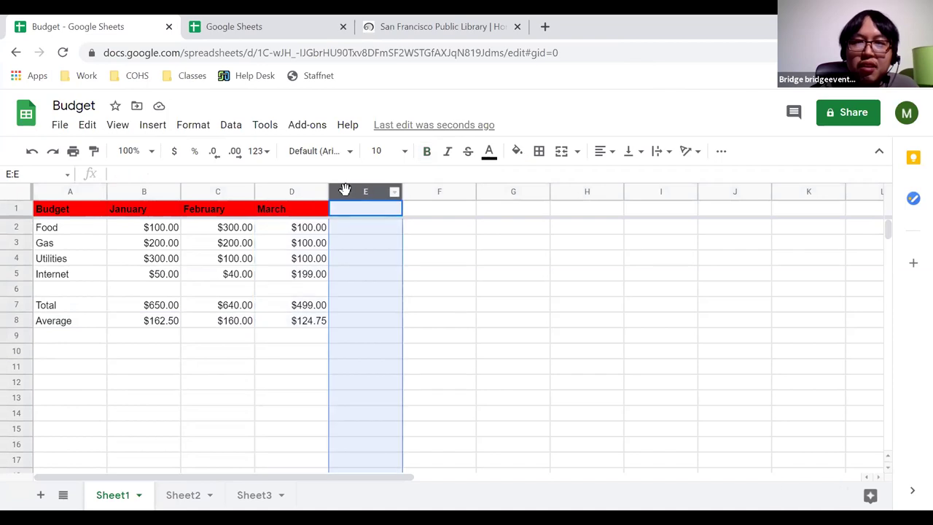
click(214, 185)
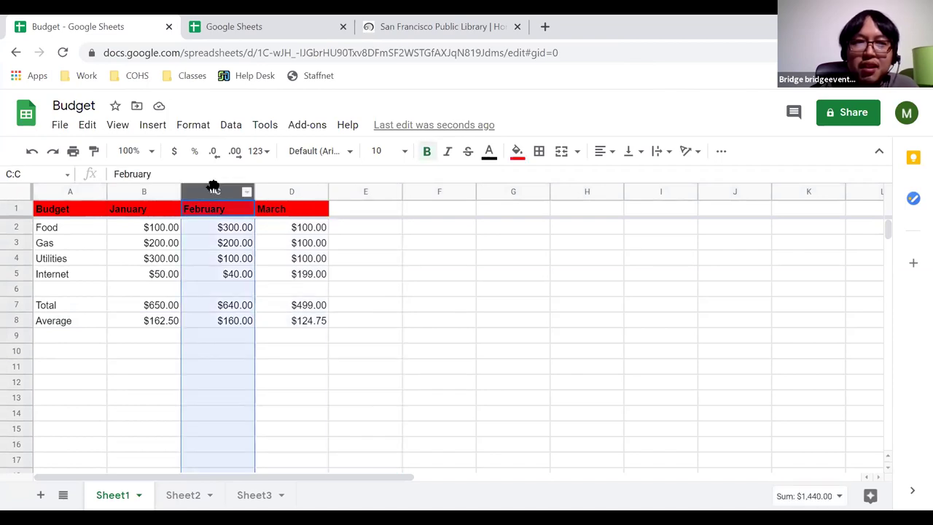
right_click(213, 187)
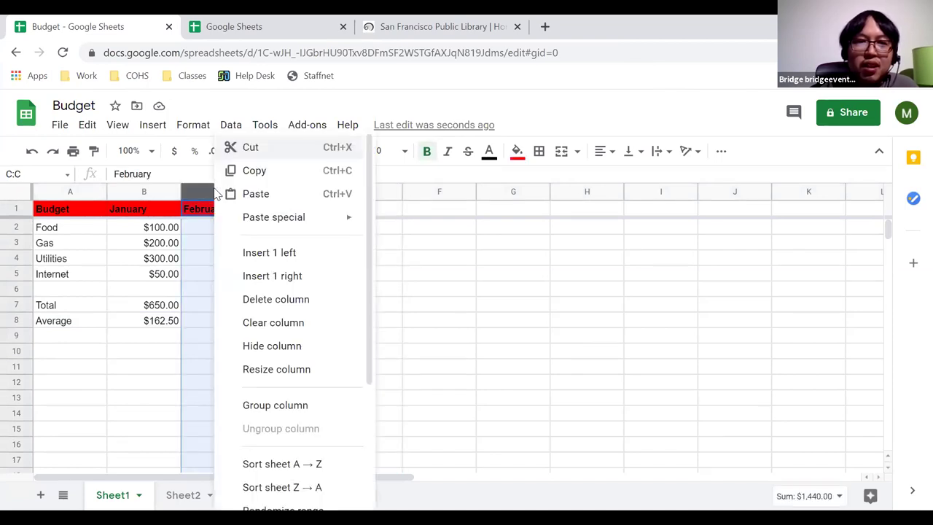
click(258, 255)
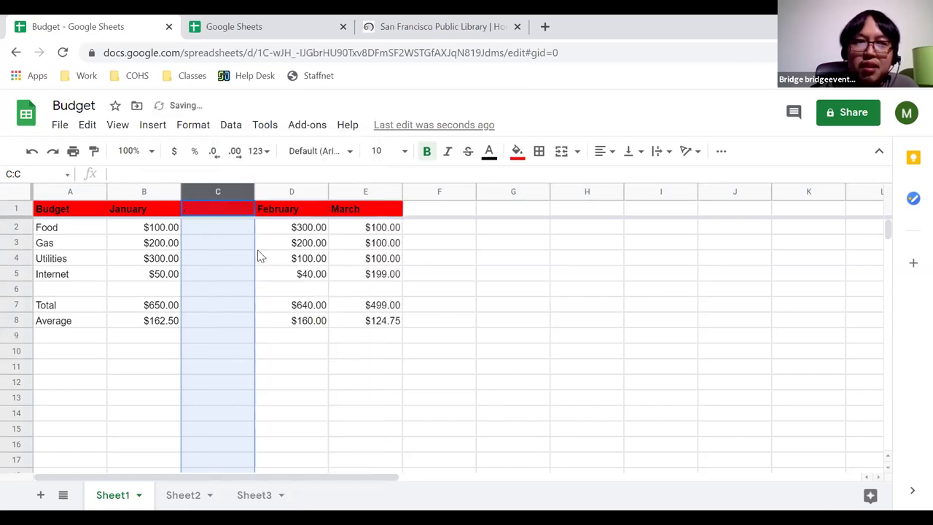
click(266, 311)
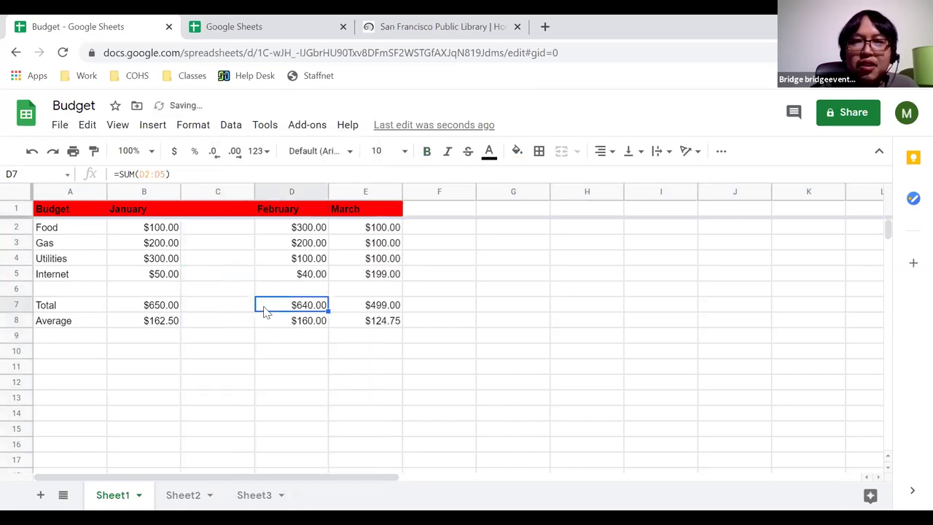
Step: Insert a blank row above the Total row
click(20, 304)
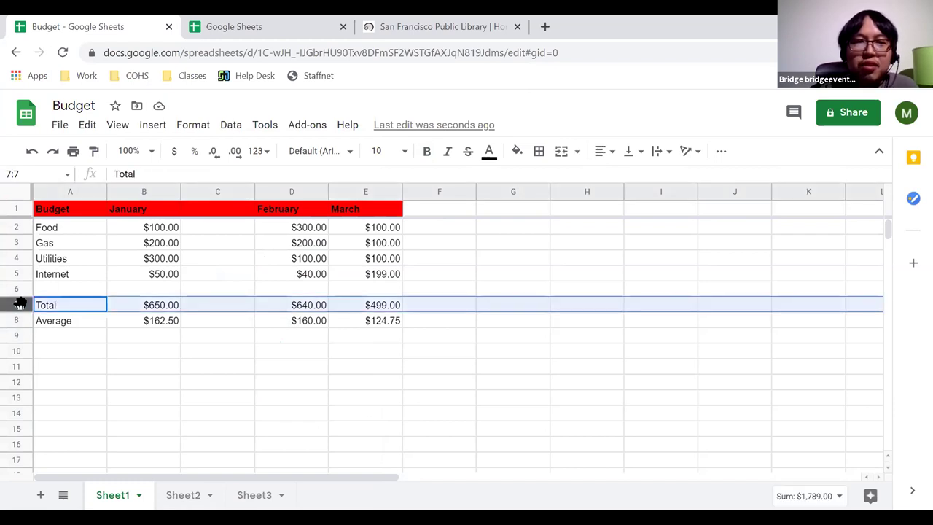
right_click(20, 304)
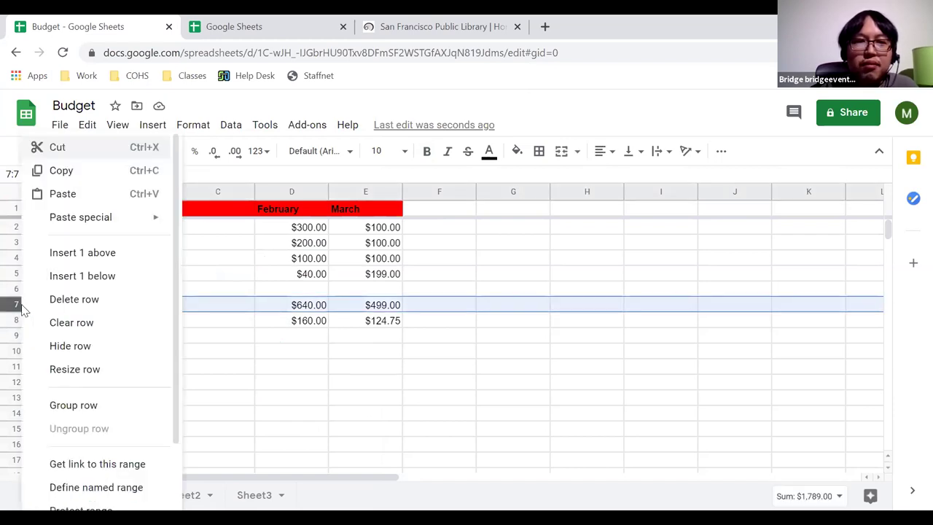
click(53, 251)
click(103, 414)
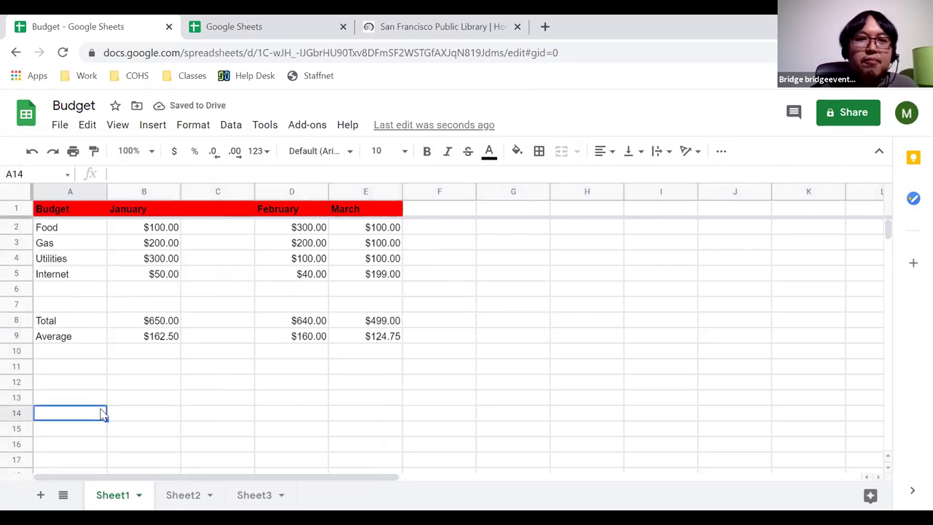
click(83, 291)
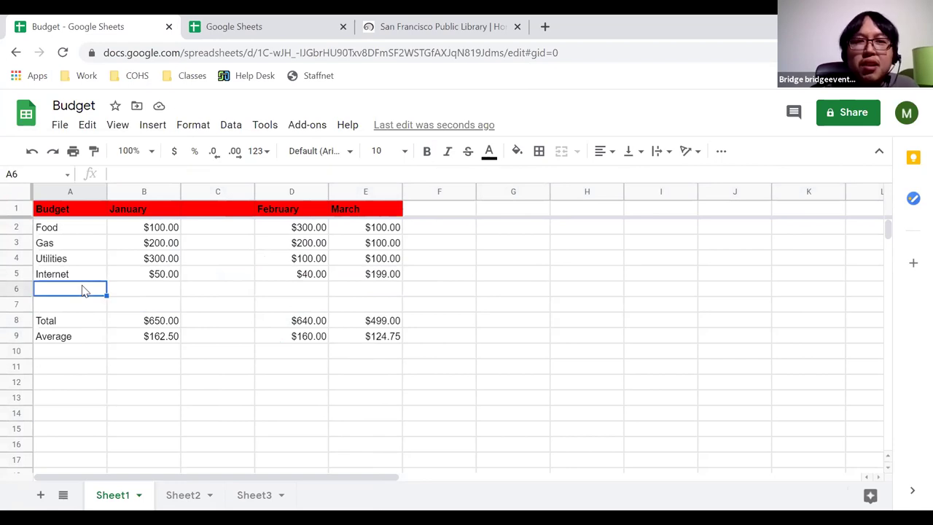
Step: Create a filter over the Budget and January data in A1:B5
click(80, 211)
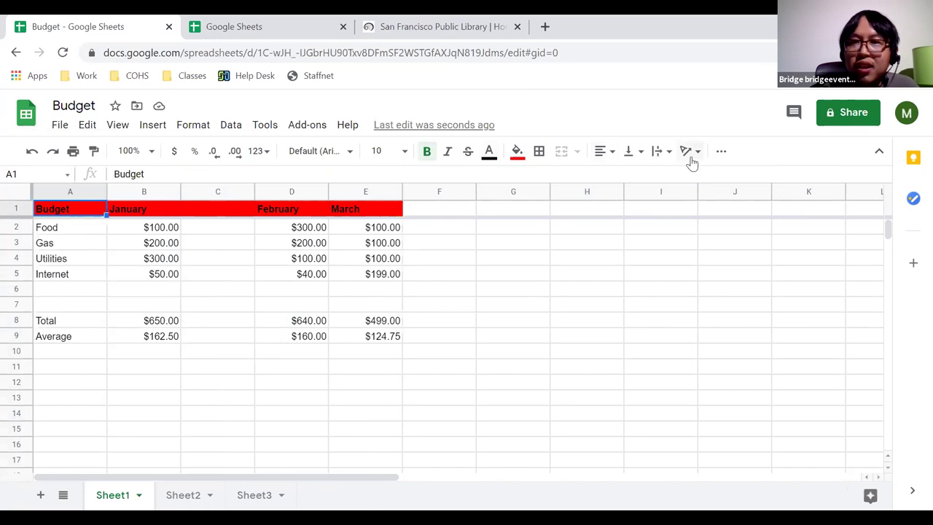
click(730, 158)
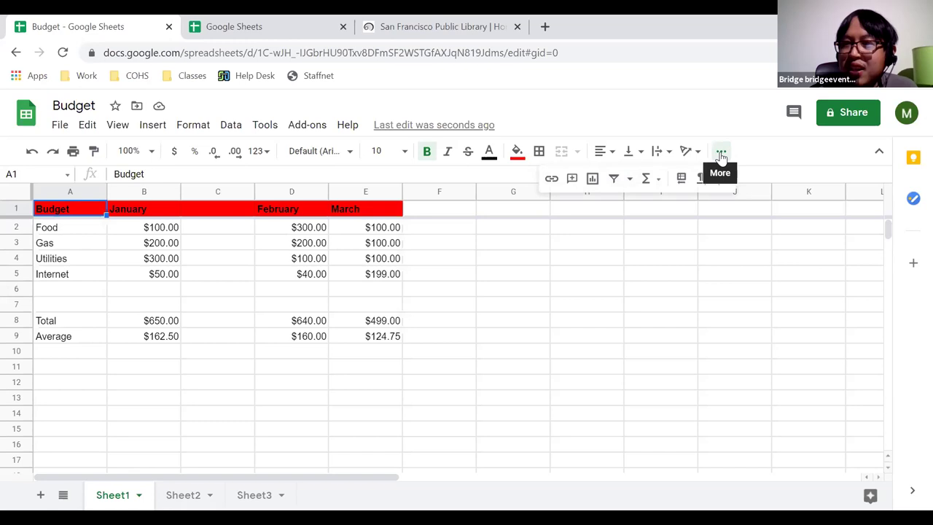
click(721, 154)
click(721, 154)
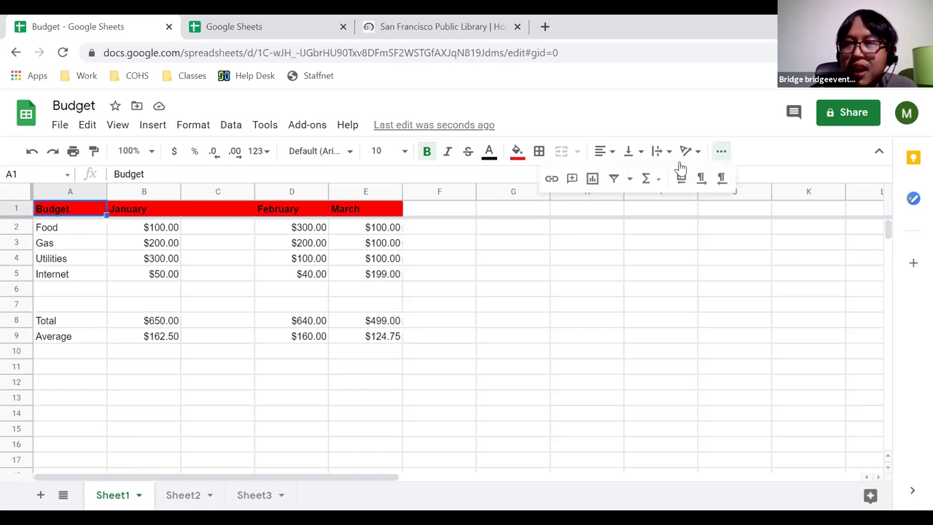
click(614, 179)
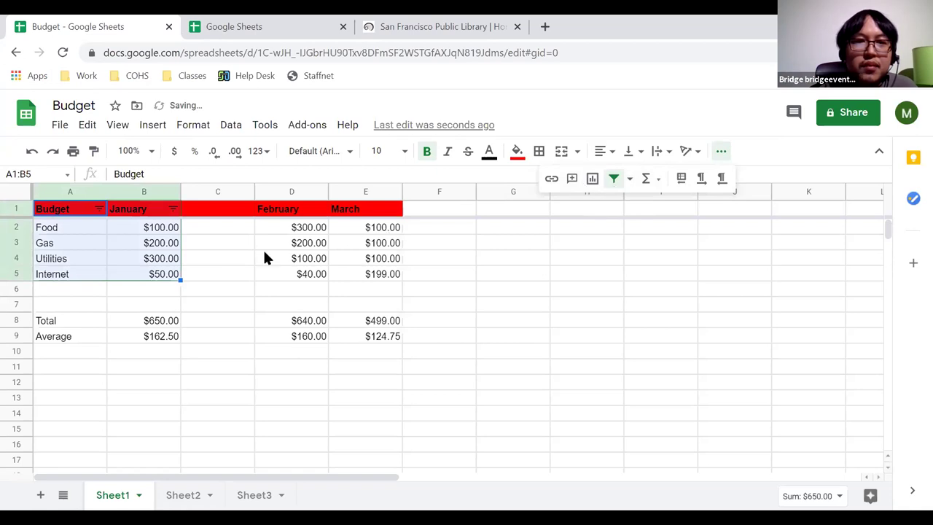
click(160, 276)
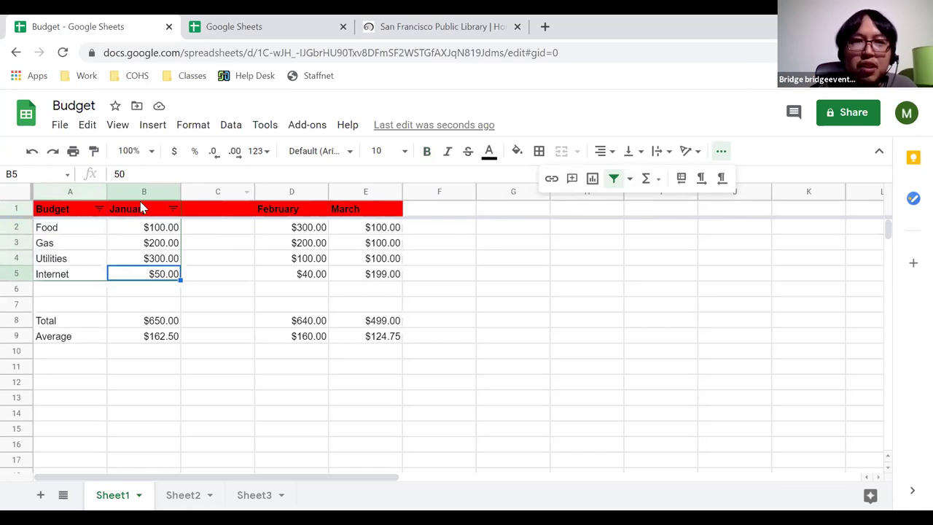
Step: Undo the filter creation via Edit > Undo, then reselect cell A1
click(89, 128)
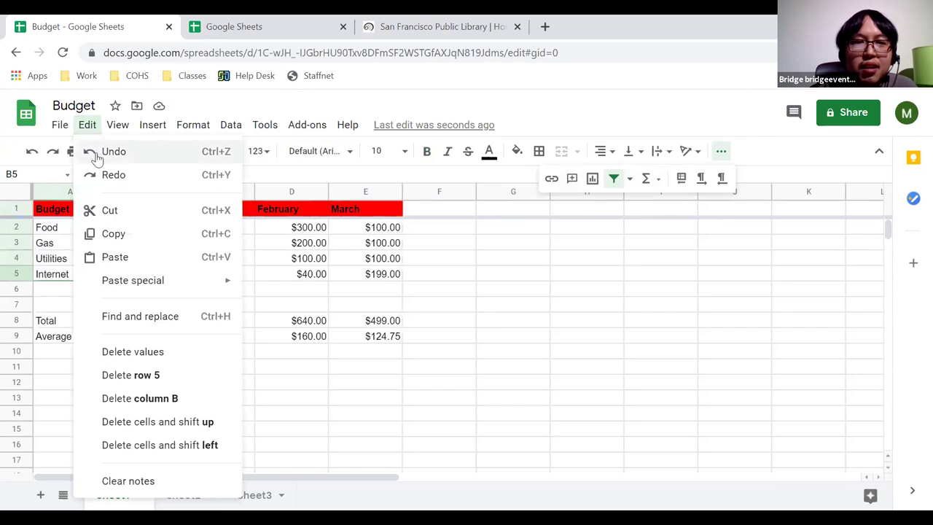
click(95, 152)
click(102, 233)
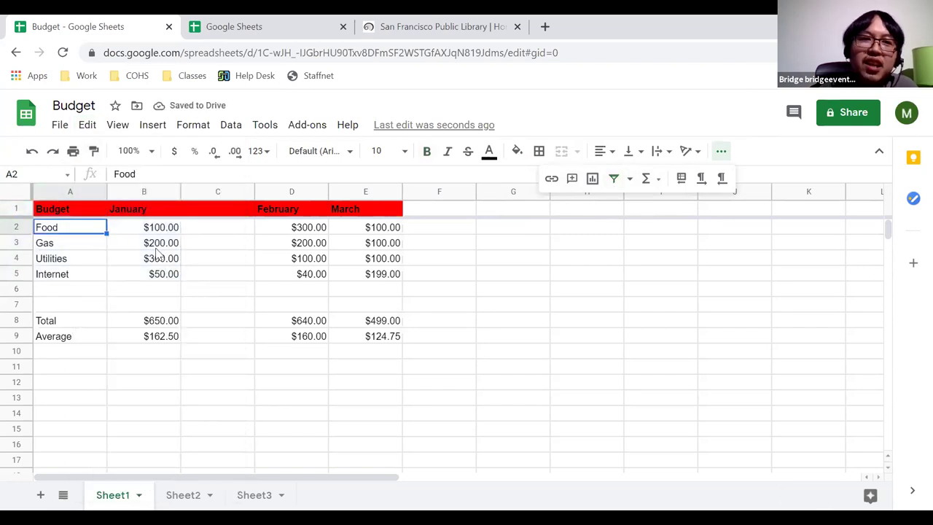
click(87, 127)
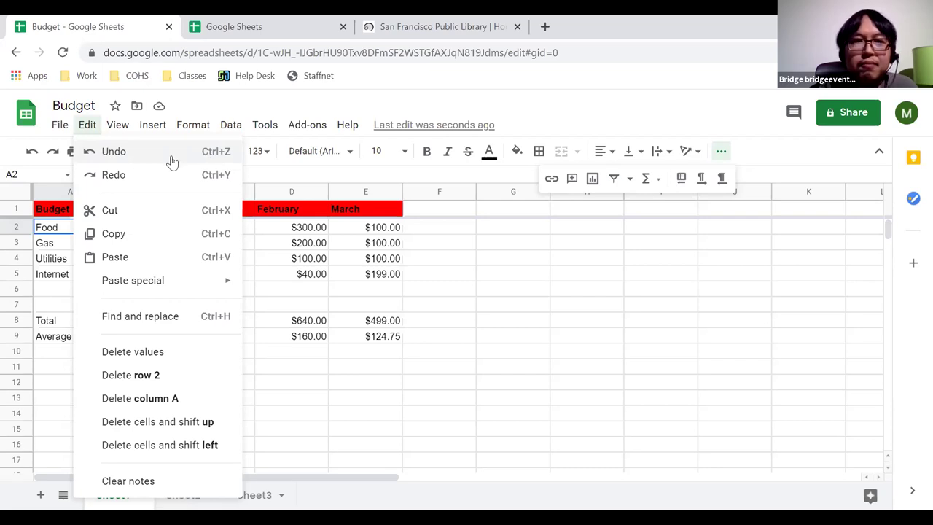
click(55, 255)
click(55, 211)
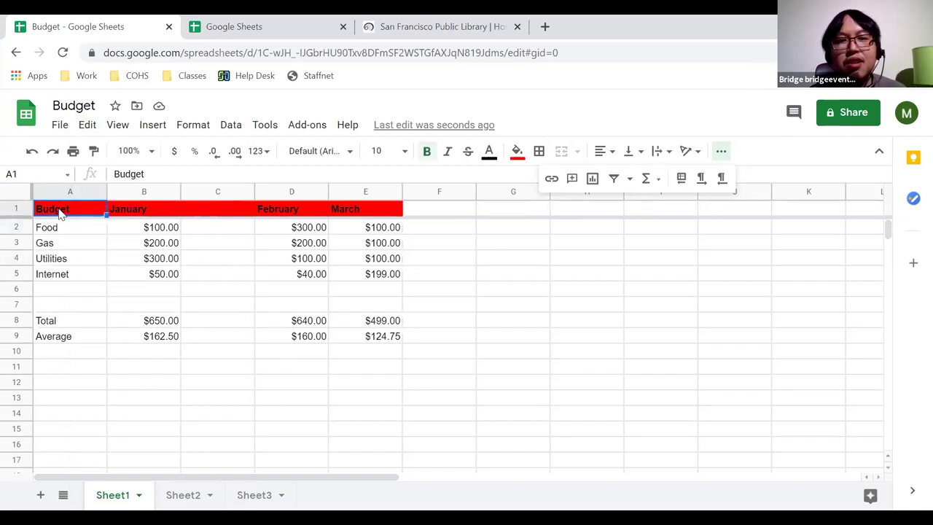
Step: Create a filter on the budget table A1:E5 so the Budget through March headers get dropdowns
drag(74, 211, 369, 211)
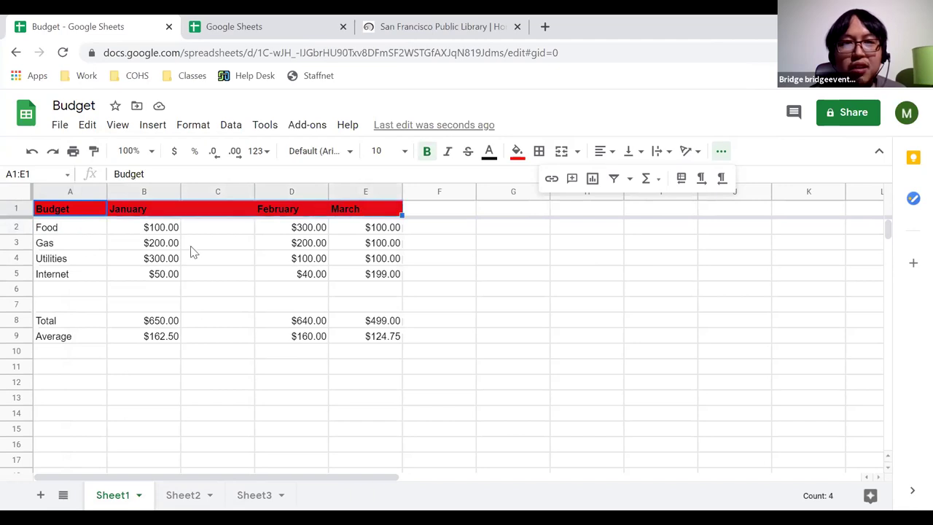
click(721, 152)
click(722, 152)
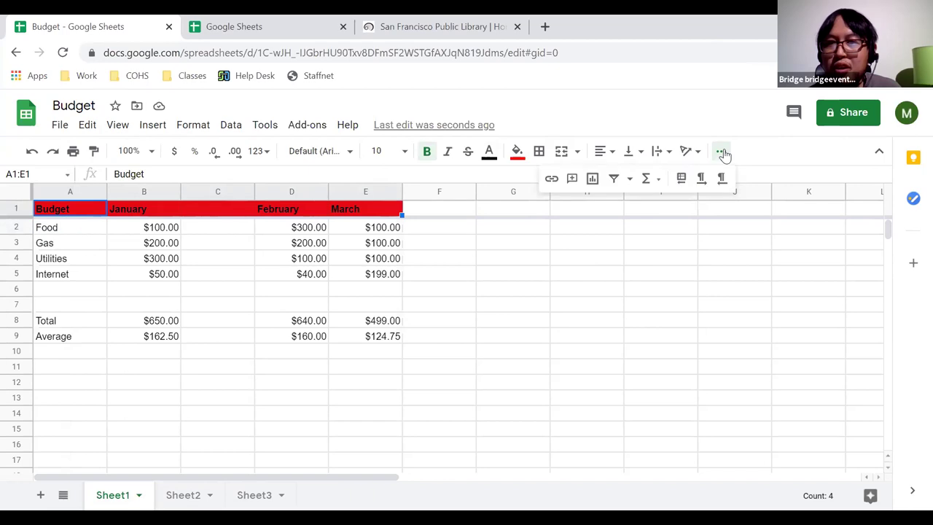
click(612, 180)
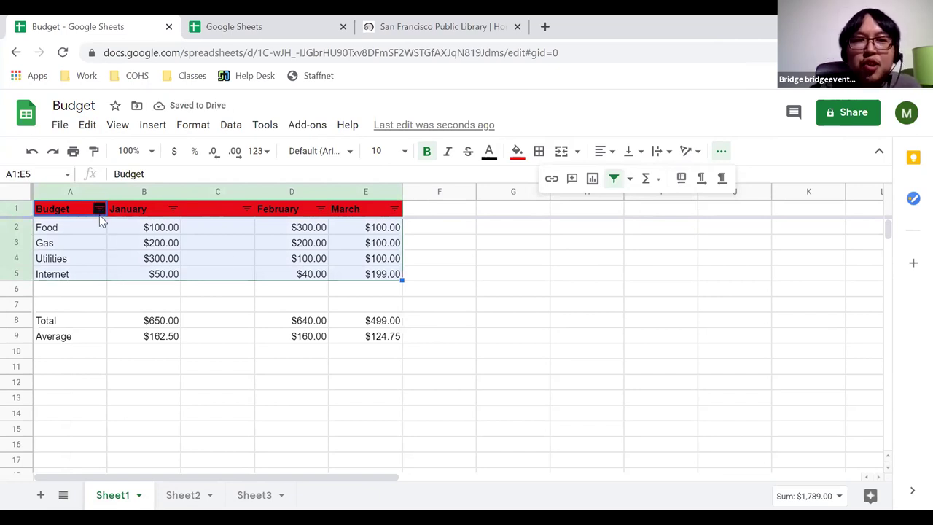
click(95, 261)
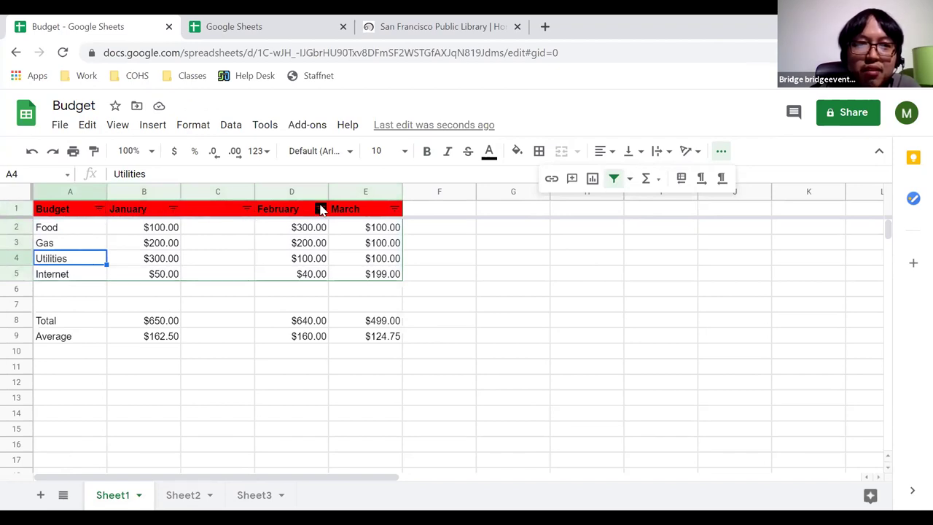
Step: Sort column A A→Z, then Z→A, so rows run Utilities, Internet, Gas, Food
click(99, 209)
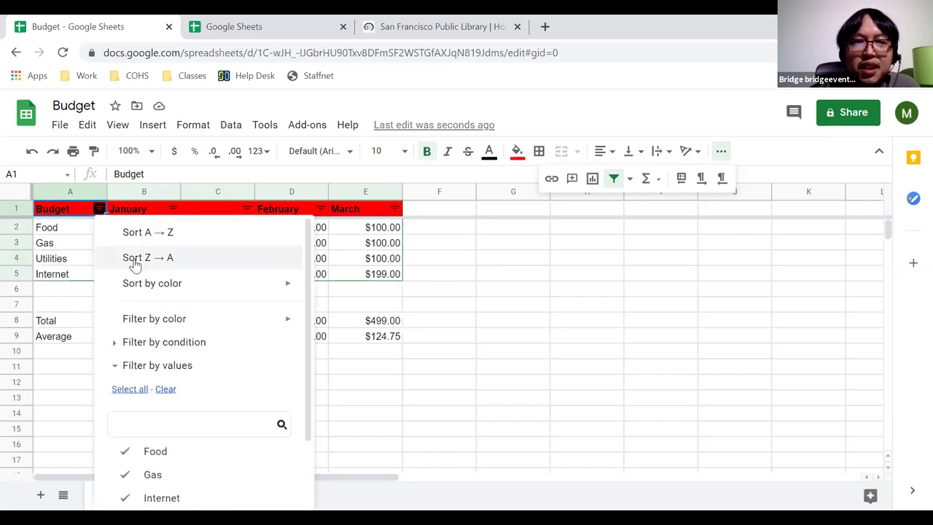
mouse_move(133, 283)
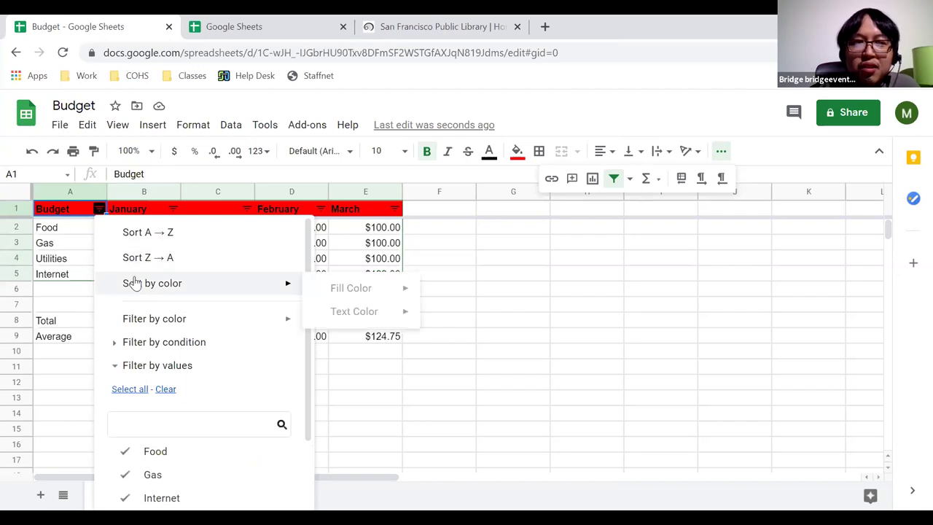
click(143, 233)
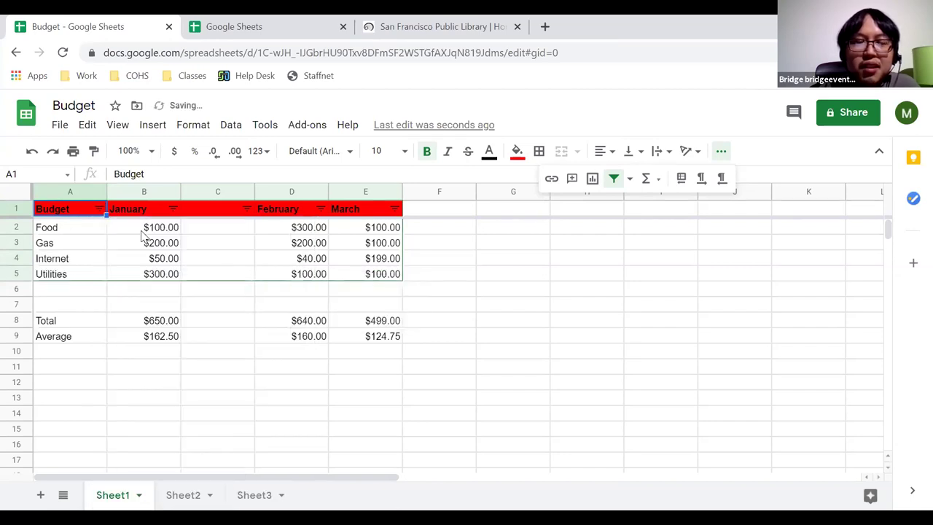
click(99, 209)
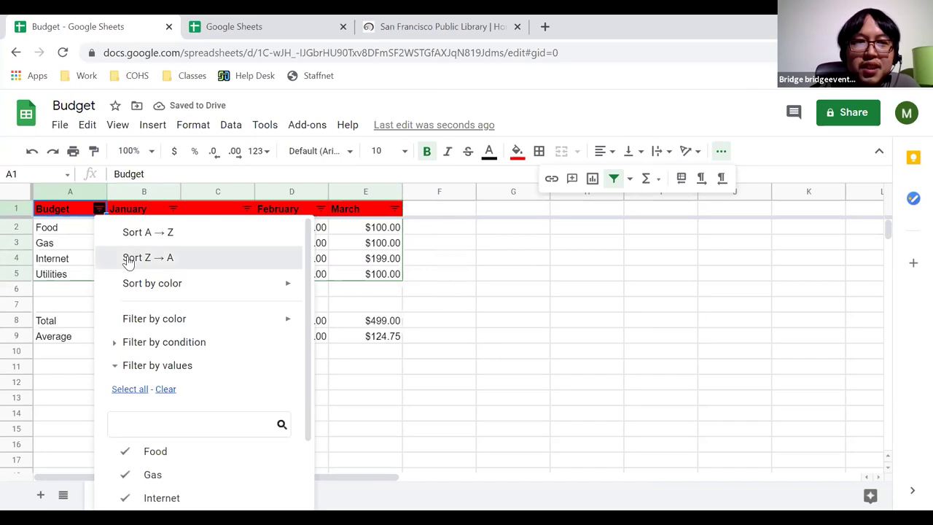
click(128, 259)
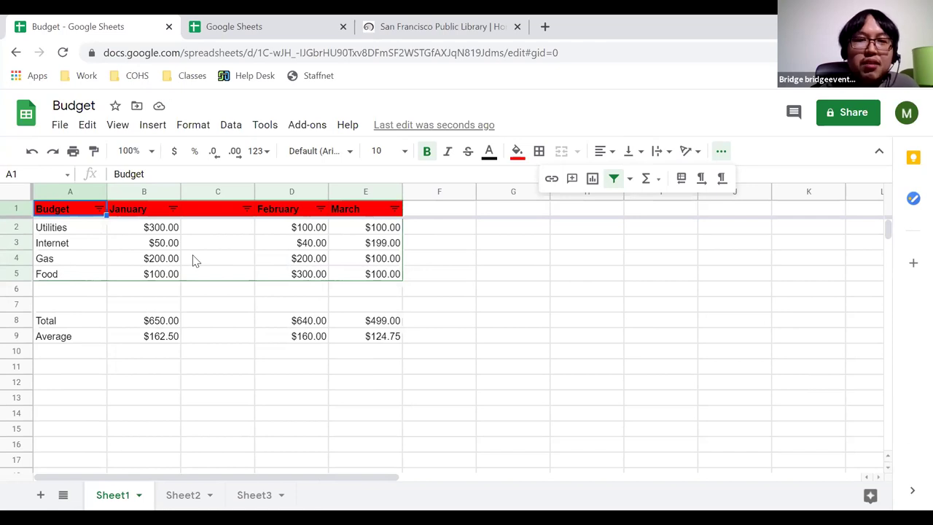
click(459, 232)
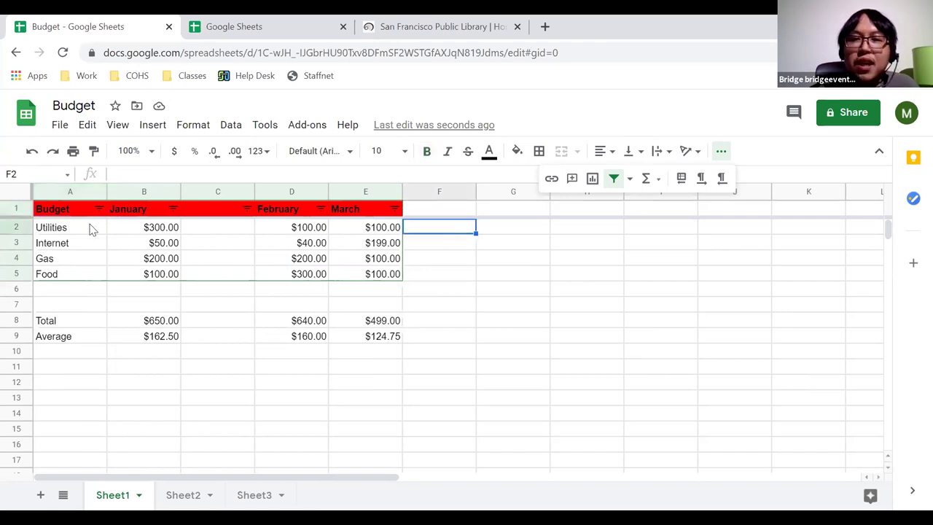
click(457, 248)
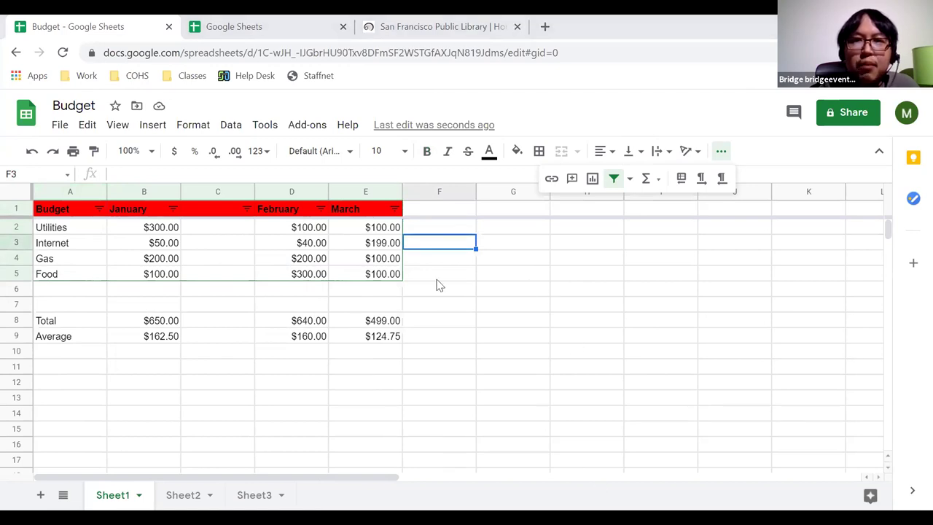
click(461, 342)
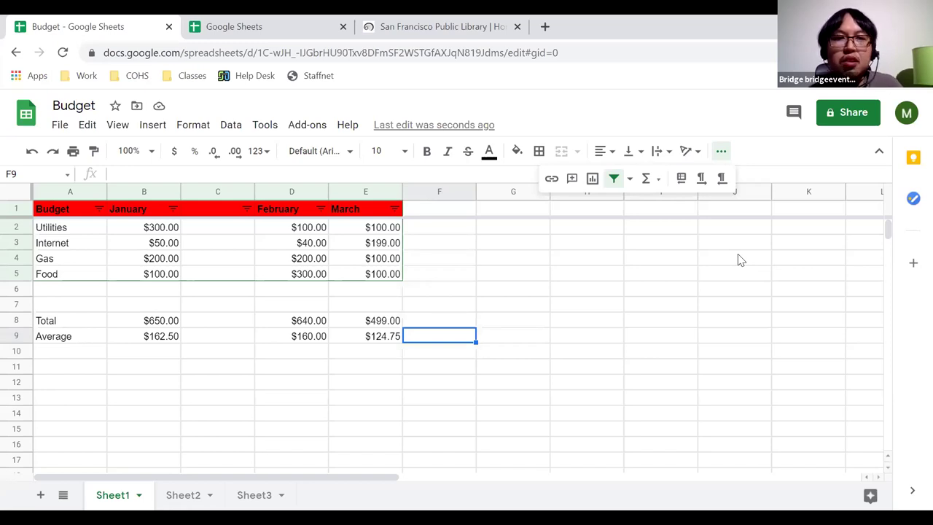
click(452, 298)
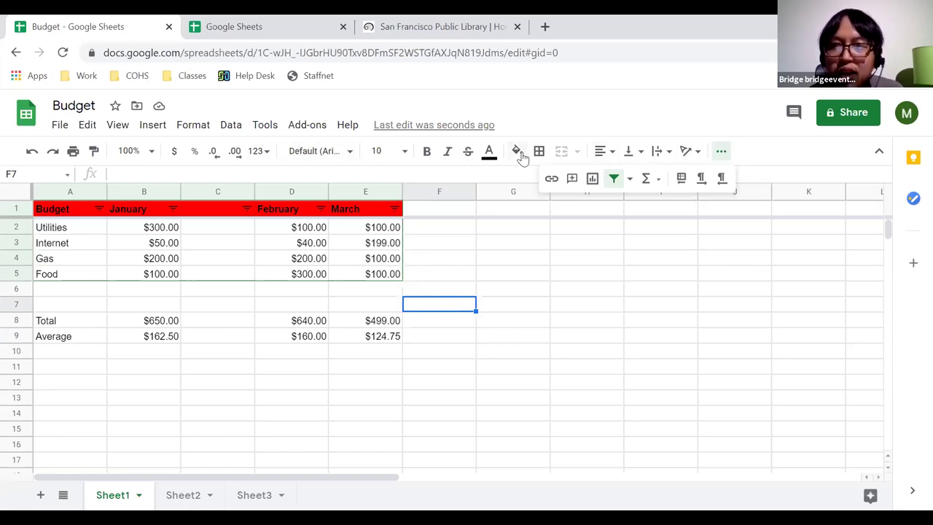
Step: Insert a Column chart, shrink it, and drag it right, off the budget values
click(591, 180)
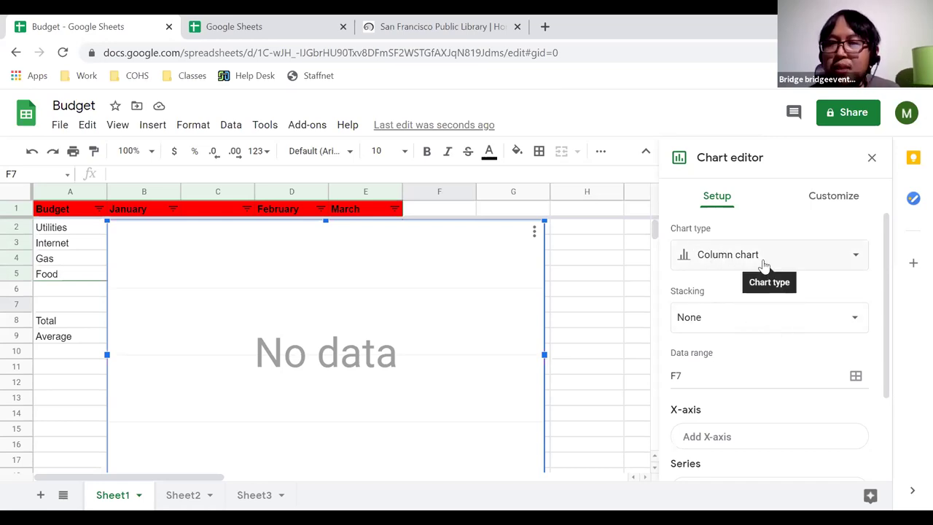
click(856, 261)
scroll(879, 306, down, 1)
drag(879, 319, 878, 282)
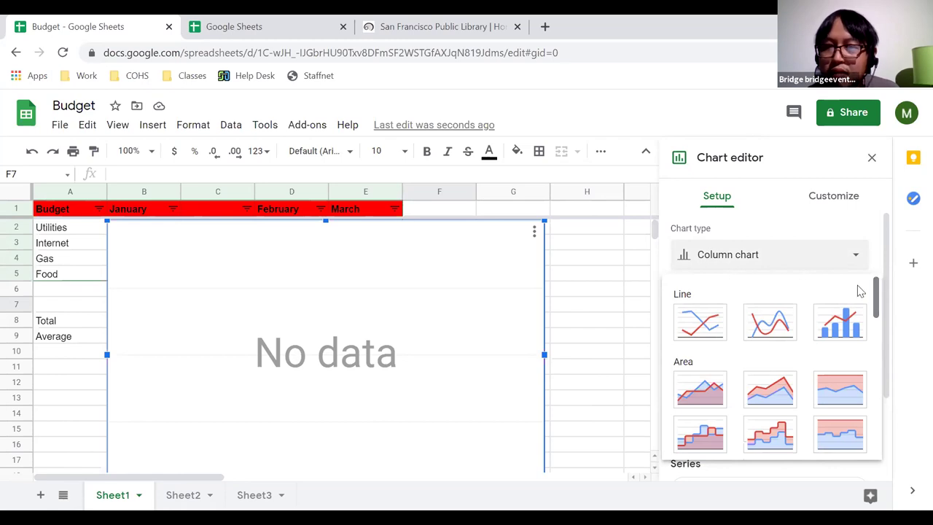
drag(877, 302, 841, 332)
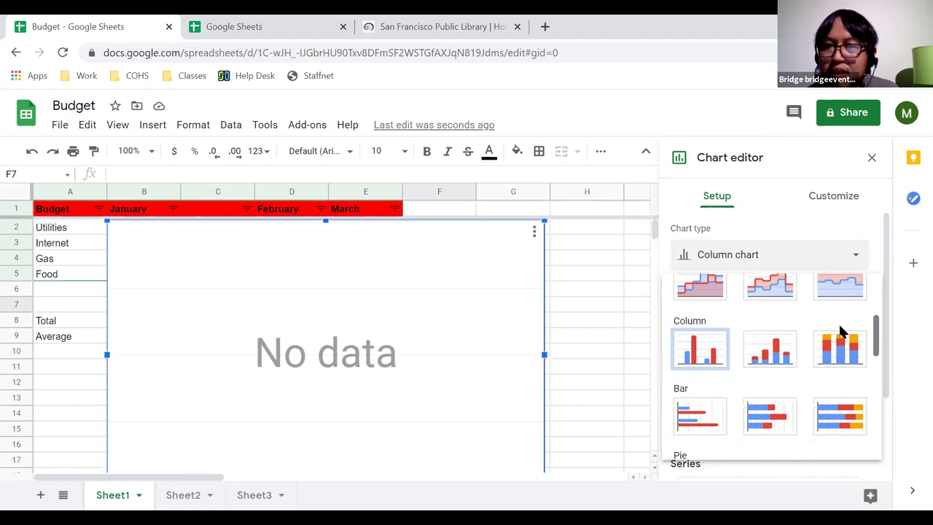
click(703, 353)
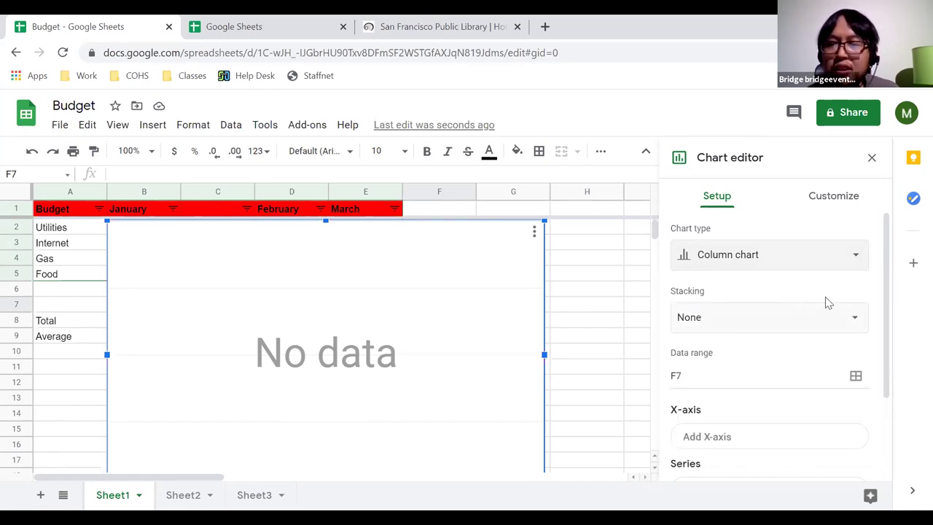
drag(887, 294, 878, 350)
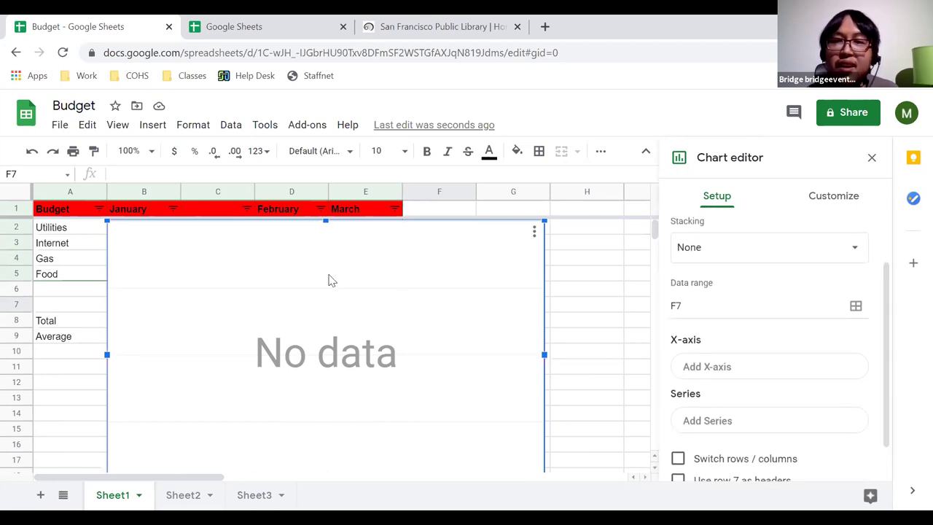
drag(106, 220, 324, 348)
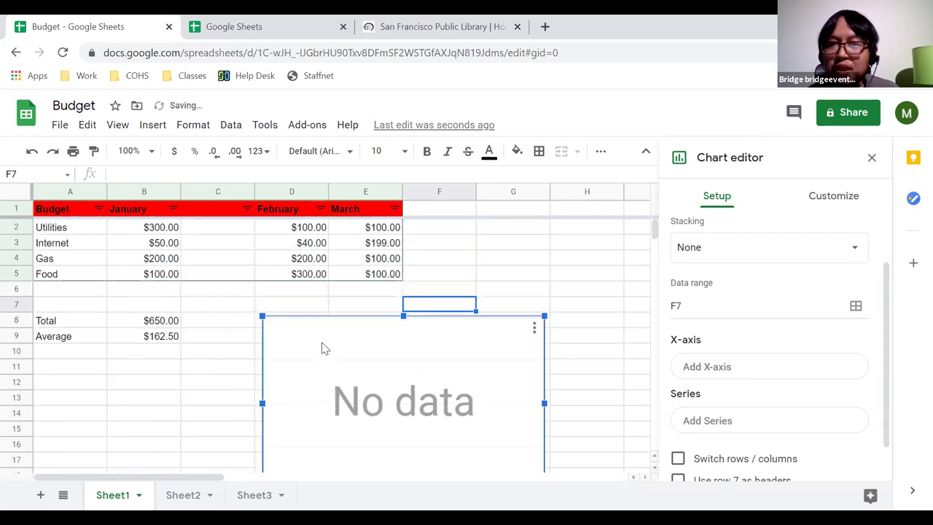
drag(383, 326, 406, 316)
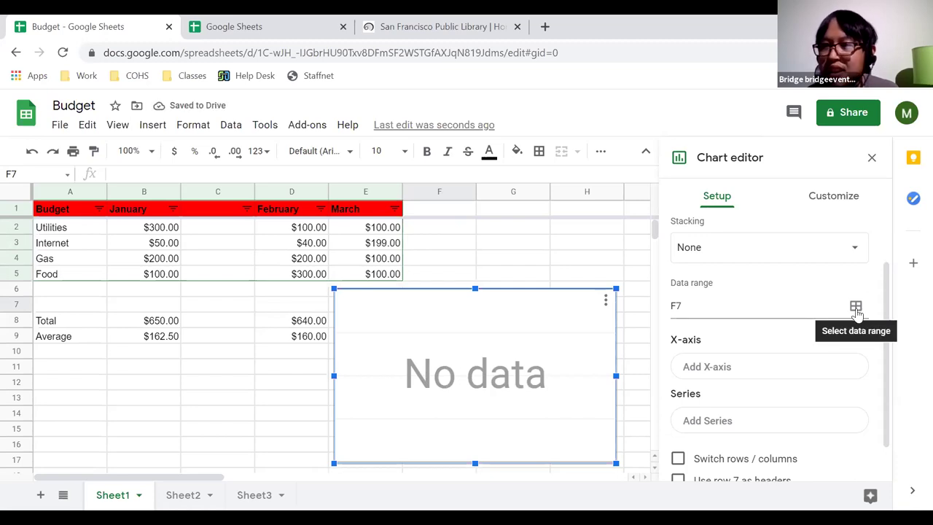
Step: Replace the chart's F7 data range with A1:B5 and confirm
click(856, 307)
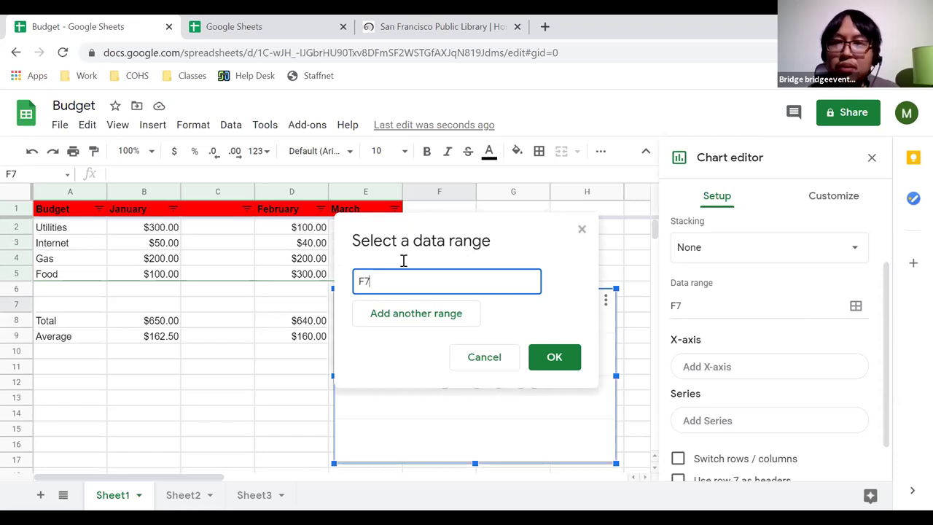
double_click(368, 282)
key(BackSpace)
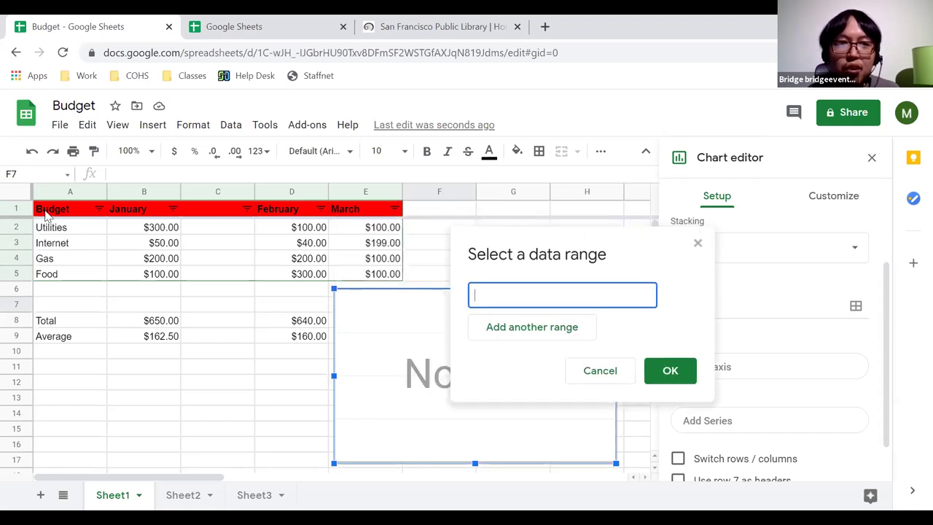
drag(46, 208, 152, 275)
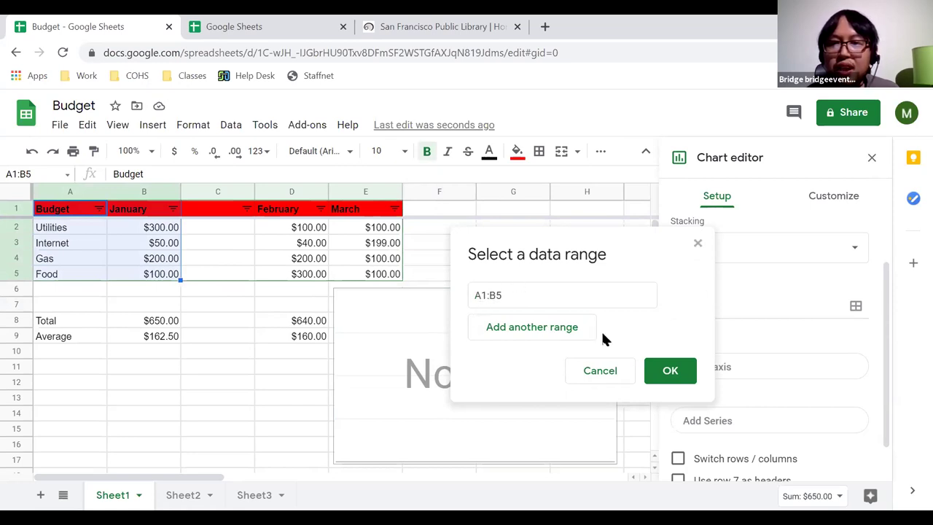
click(671, 371)
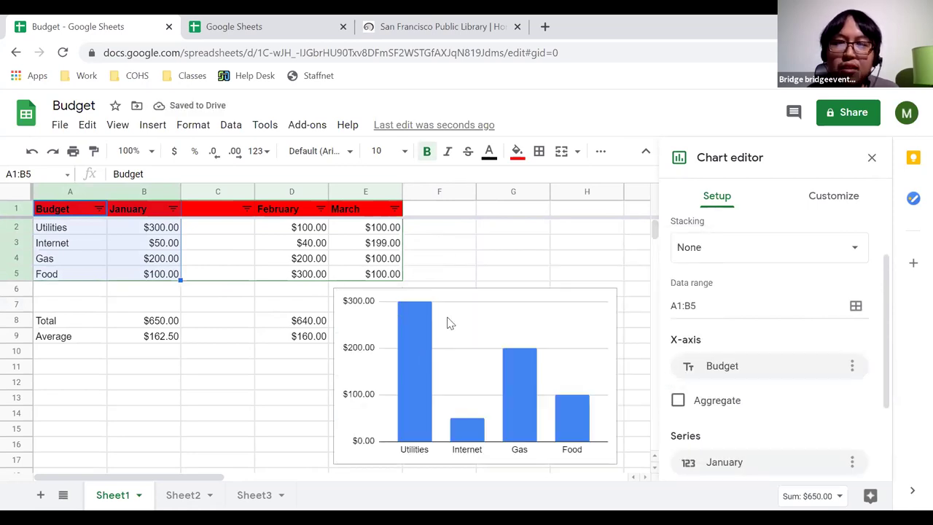
Step: Move the chart up beside the budget table
click(483, 323)
drag(483, 323, 470, 293)
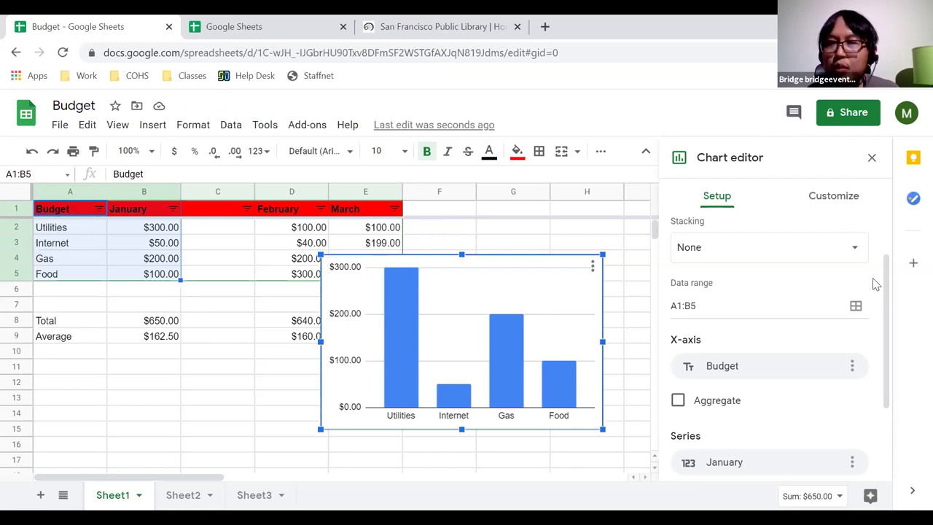
drag(880, 277, 881, 357)
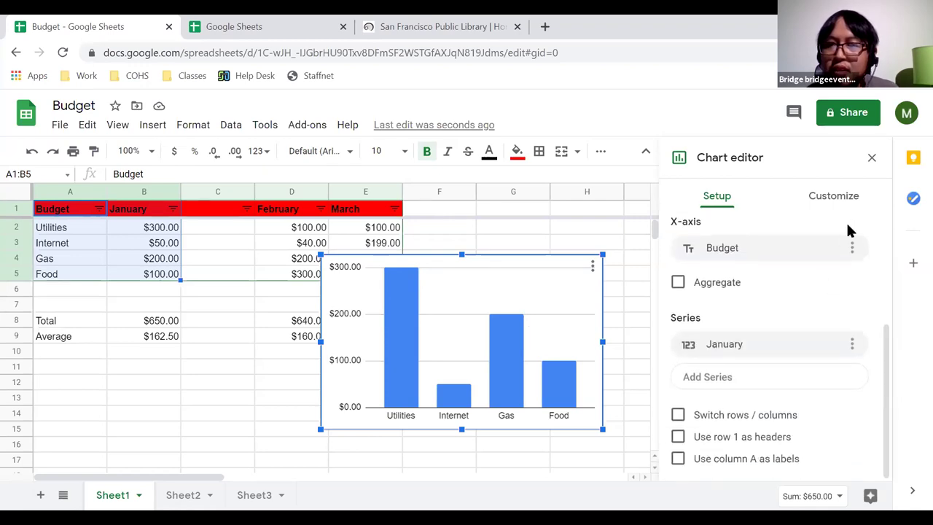
Step: Enter the Monthly Budget chart title under Customize's Chart & axis titles
click(815, 203)
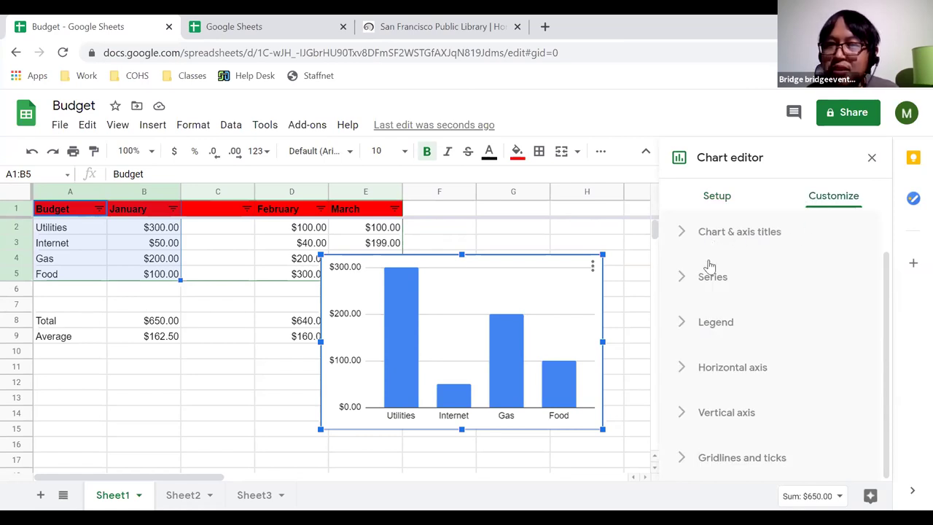
click(696, 232)
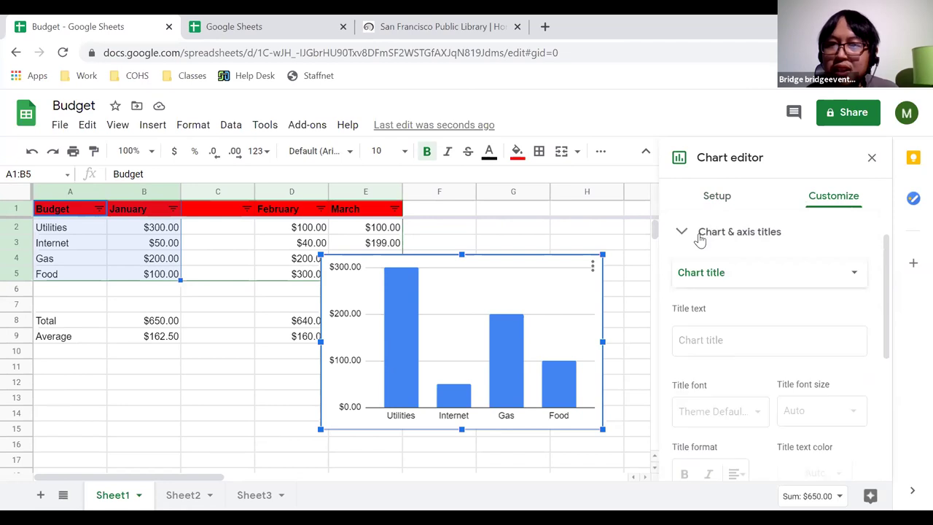
click(716, 335)
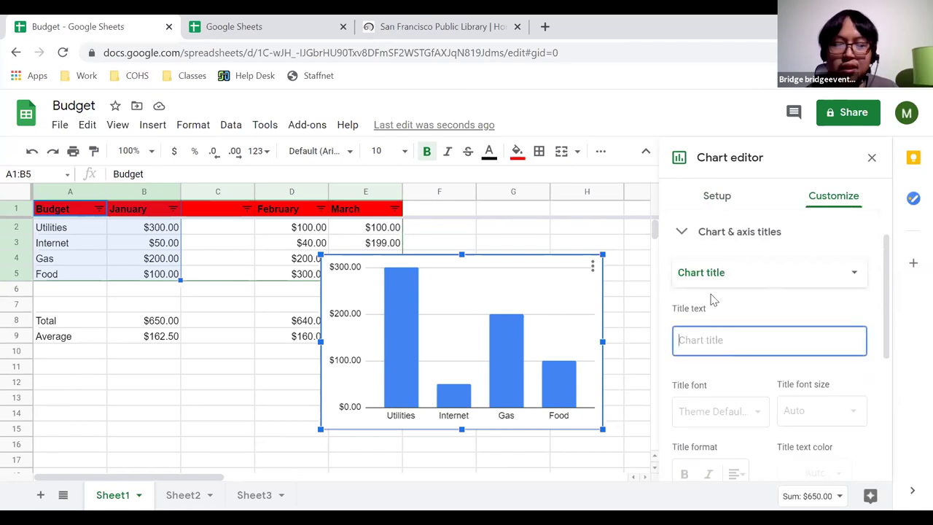
text(Monthly Budget)
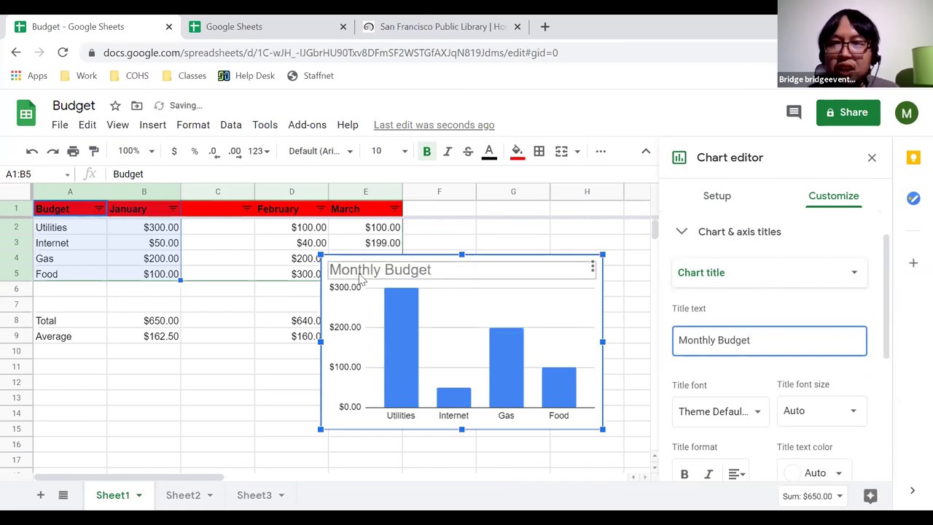
drag(891, 309, 899, 392)
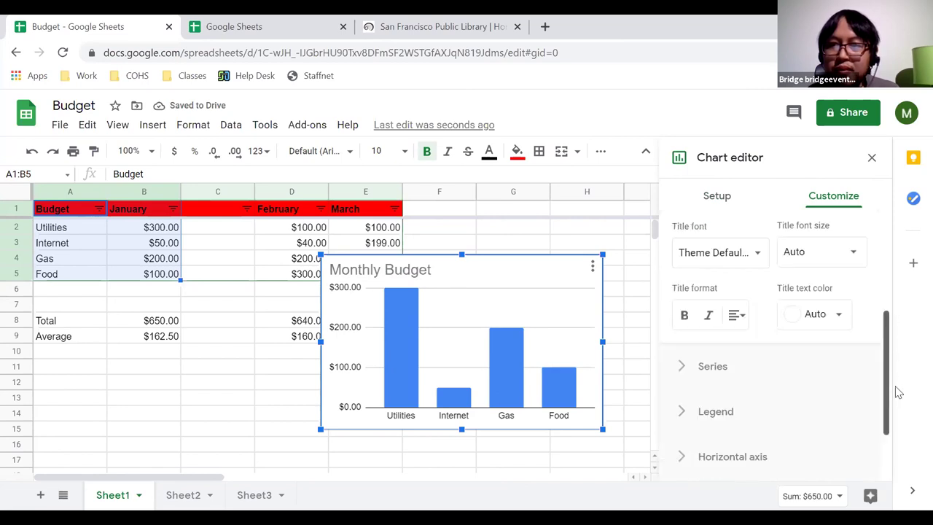
Step: Make the chart title bold, italic and green
click(685, 306)
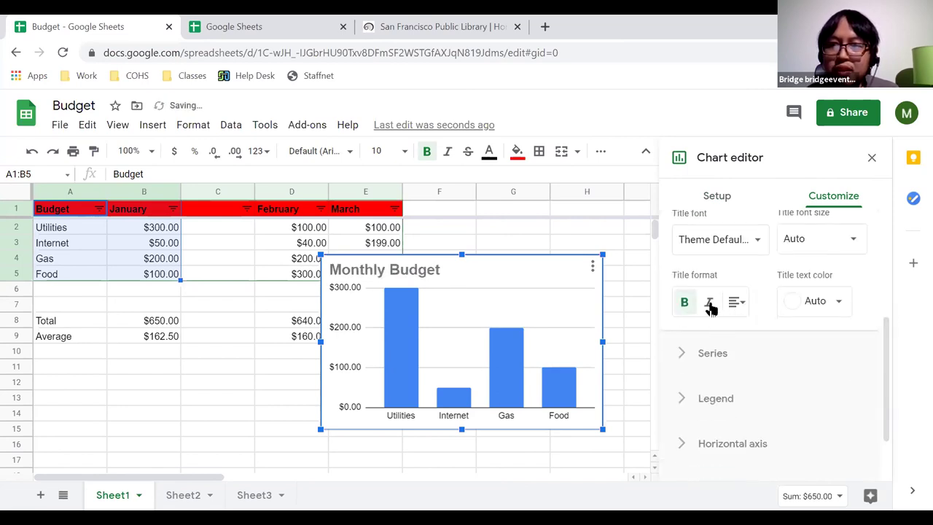
click(708, 302)
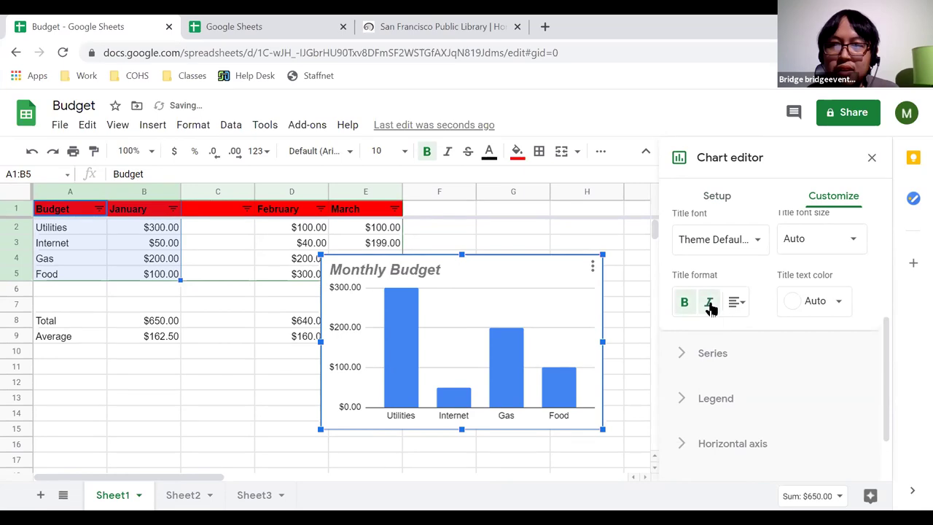
click(822, 305)
click(755, 374)
drag(887, 357, 891, 387)
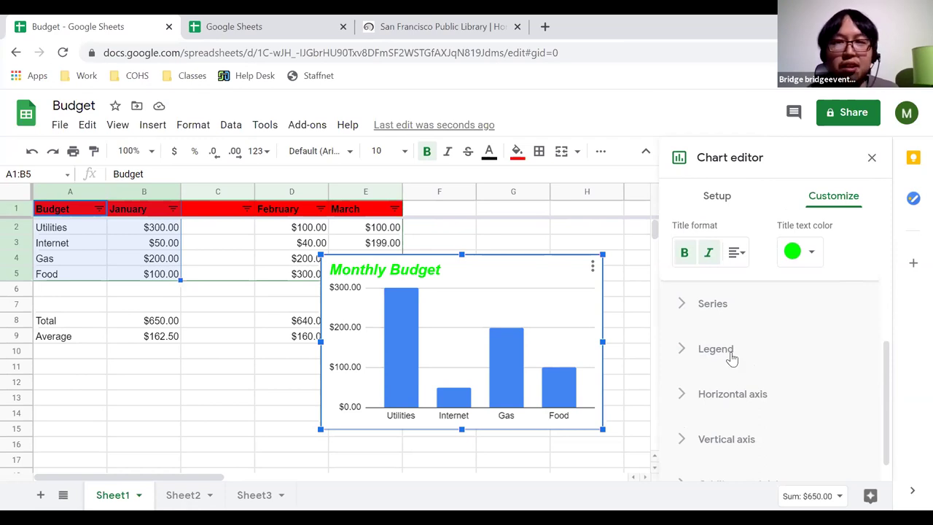
Step: Expand and review the horizontal axis and legend settings
click(714, 394)
scroll(878, 372, down, 2)
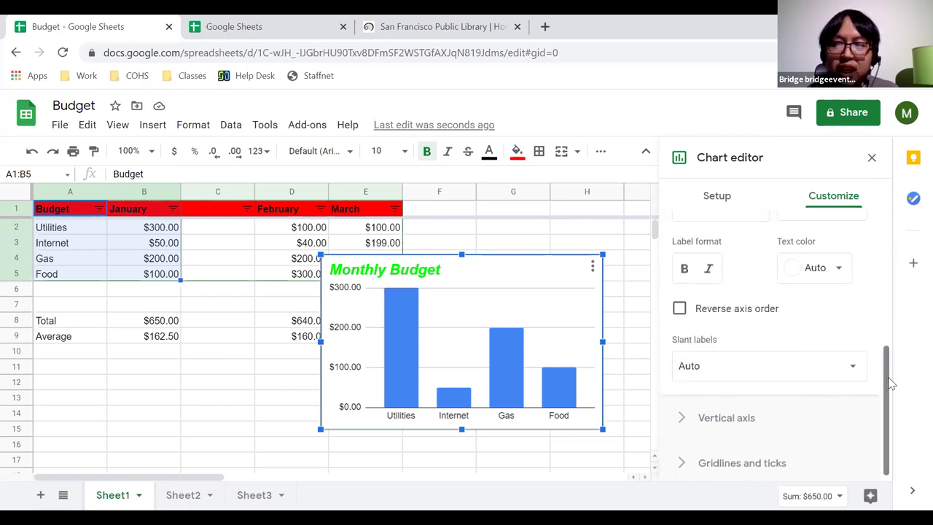
scroll(881, 364, up, 3)
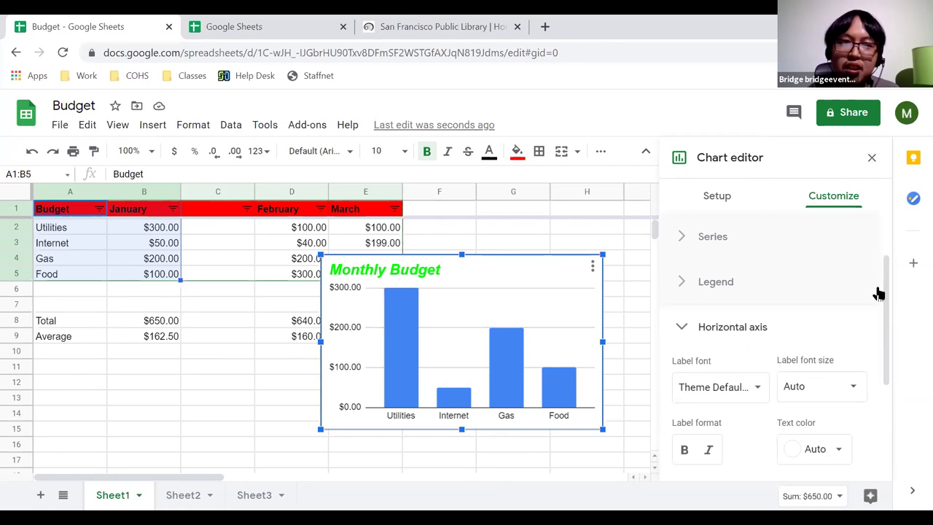
click(733, 286)
scroll(890, 312, down, 2)
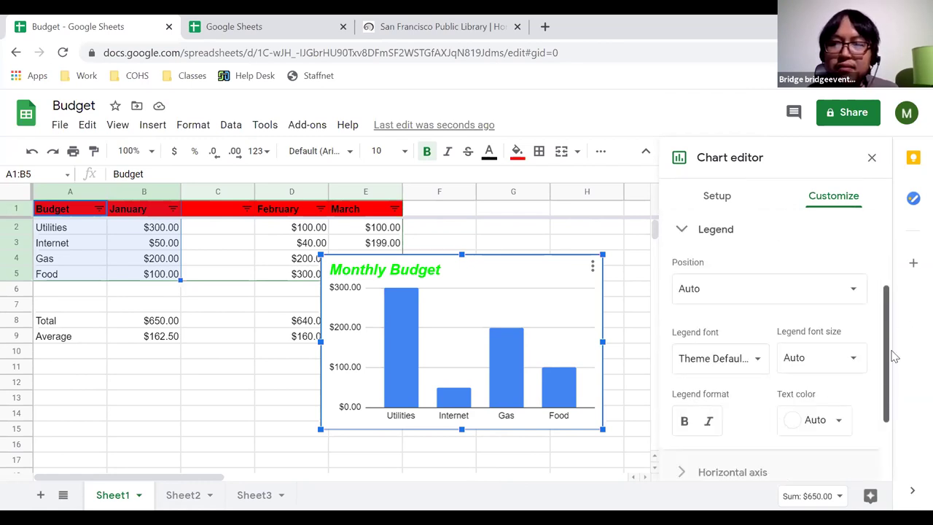
drag(889, 308, 883, 241)
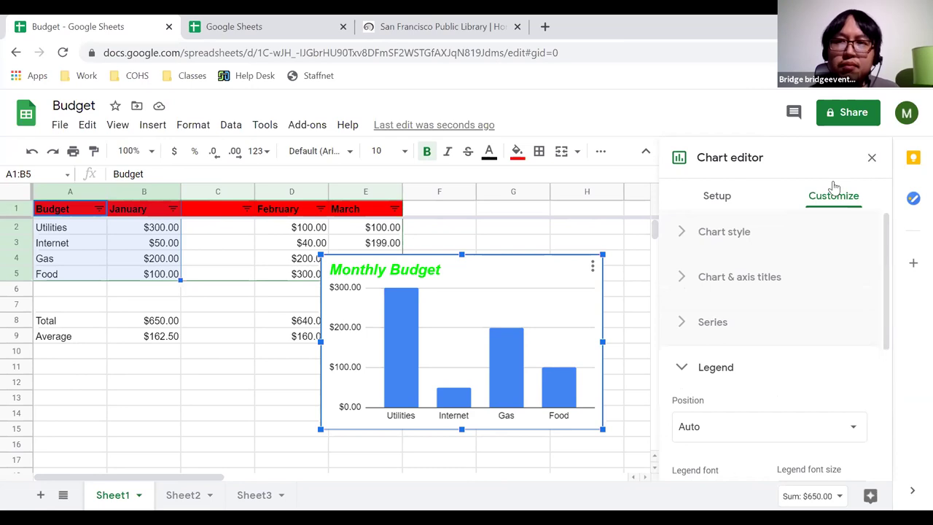
Step: Close the chart editor and move the Monthly Budget chart over columns F–J
click(871, 159)
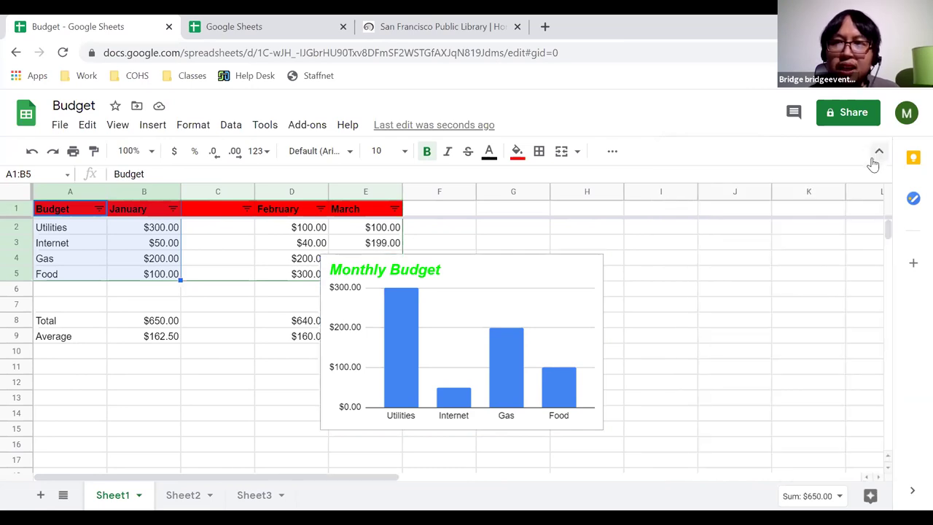
drag(468, 271, 651, 231)
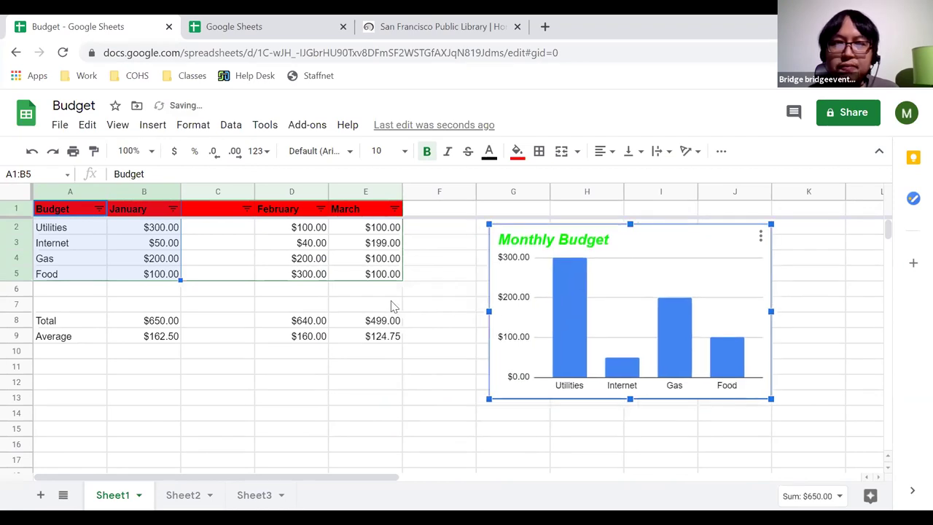
click(391, 381)
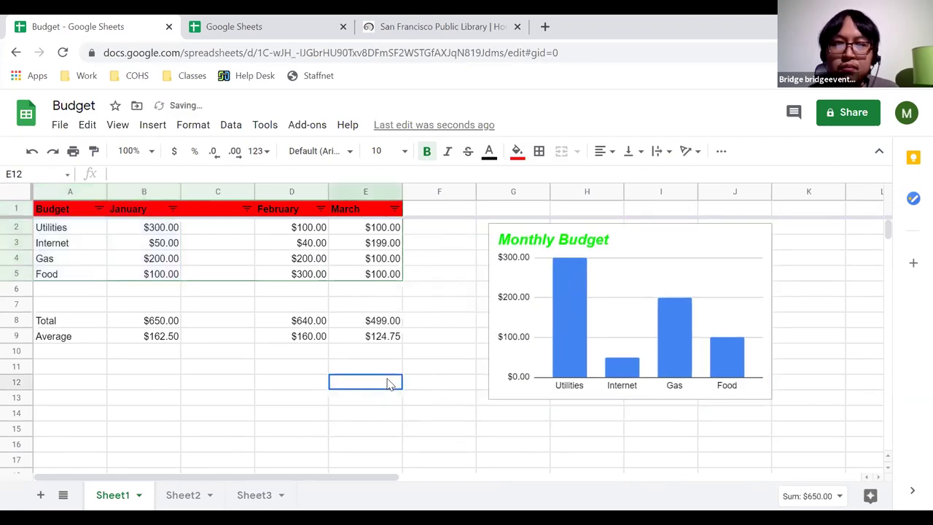
click(636, 241)
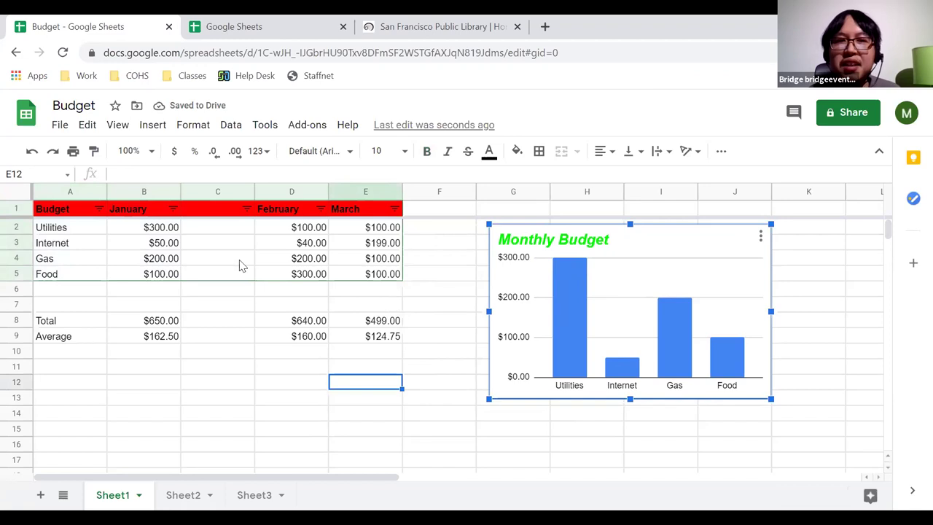
Step: Change the Food January amount in B5 to 200, then to 1000
click(162, 278)
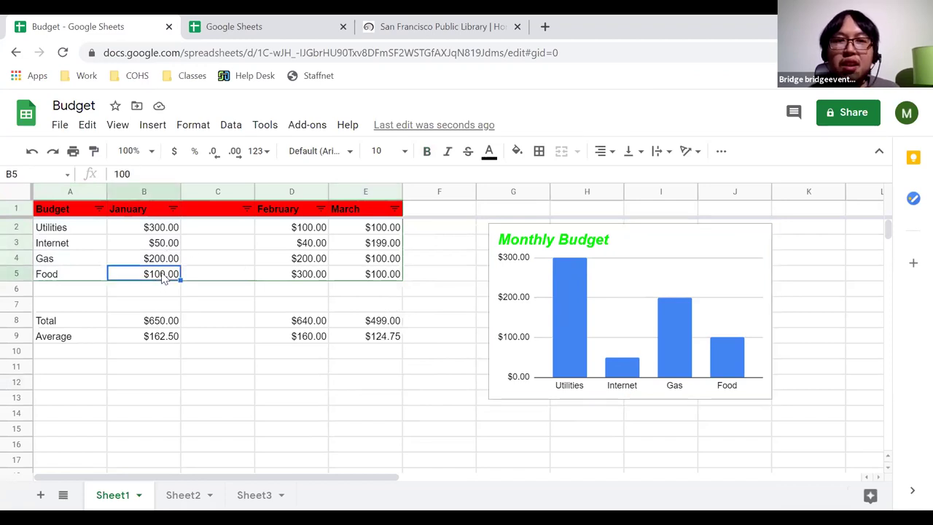
click(140, 261)
click(145, 230)
click(149, 246)
click(149, 276)
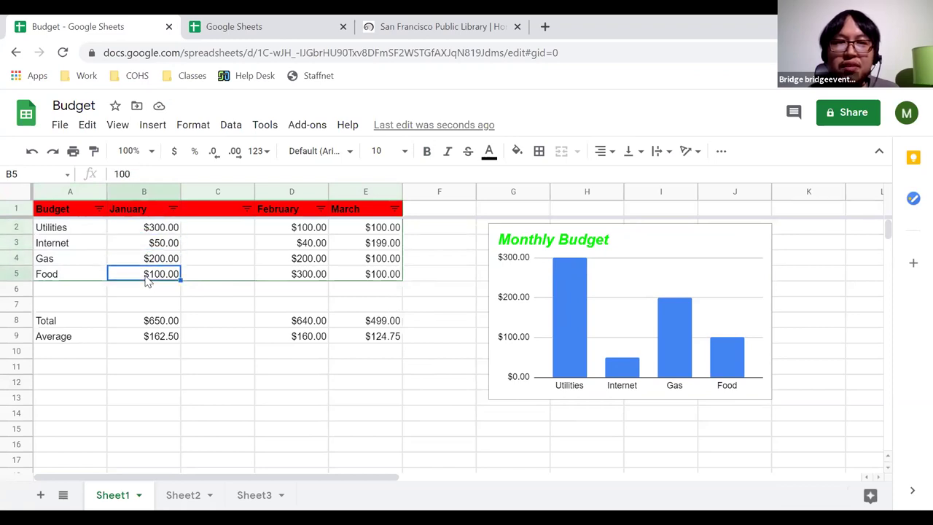
text(200)
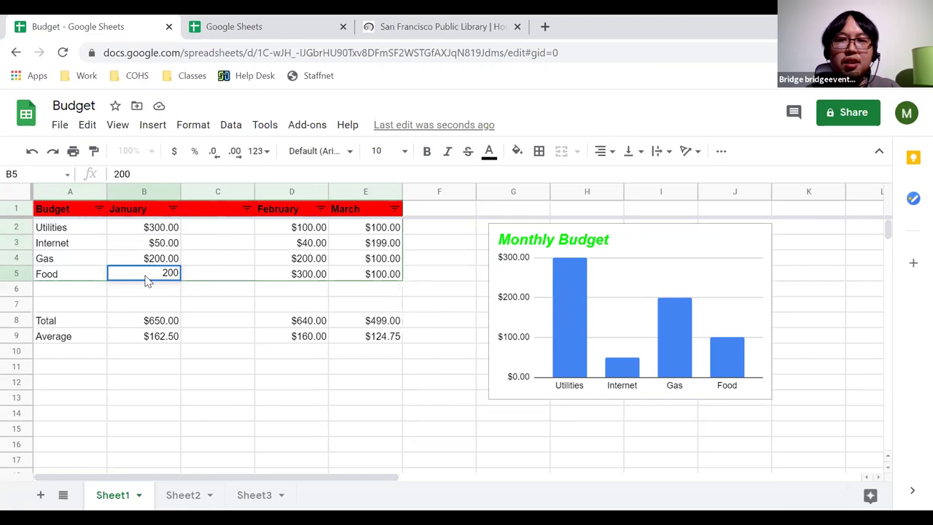
key(Return)
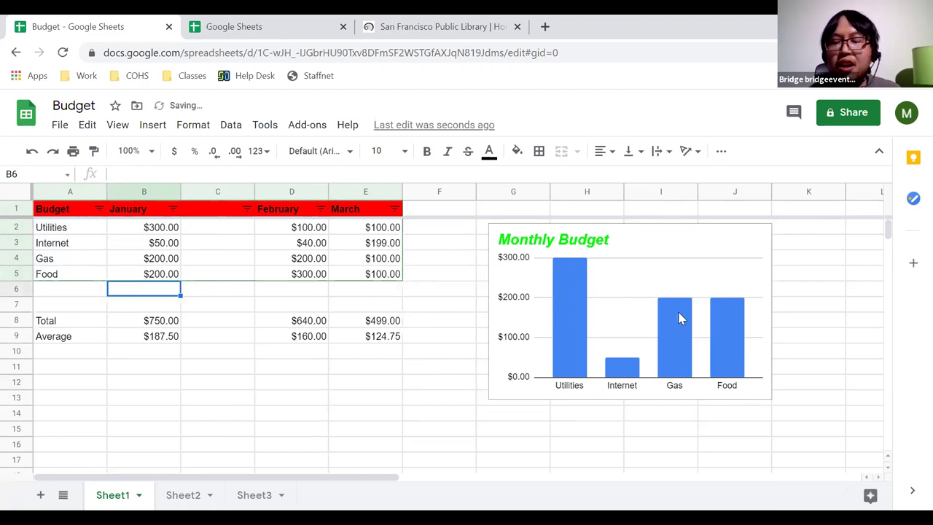
click(148, 275)
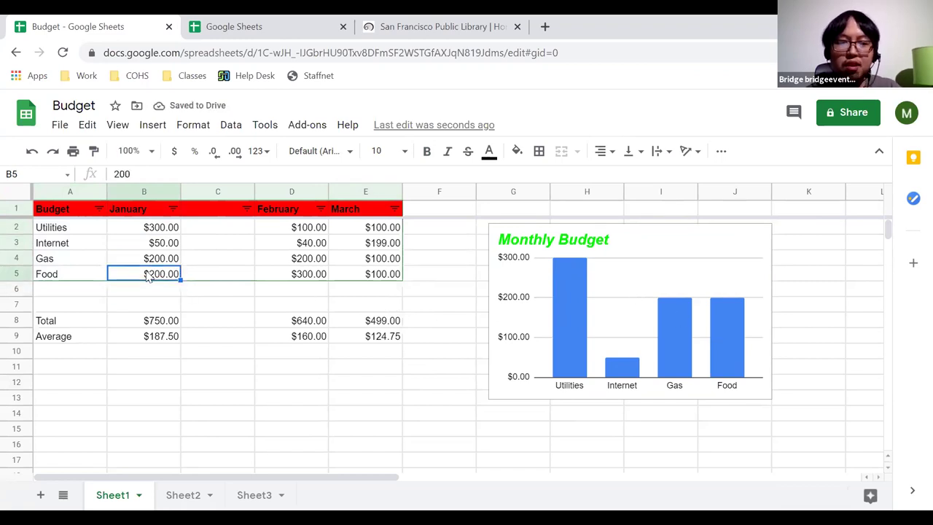
text(1000)
key(Return)
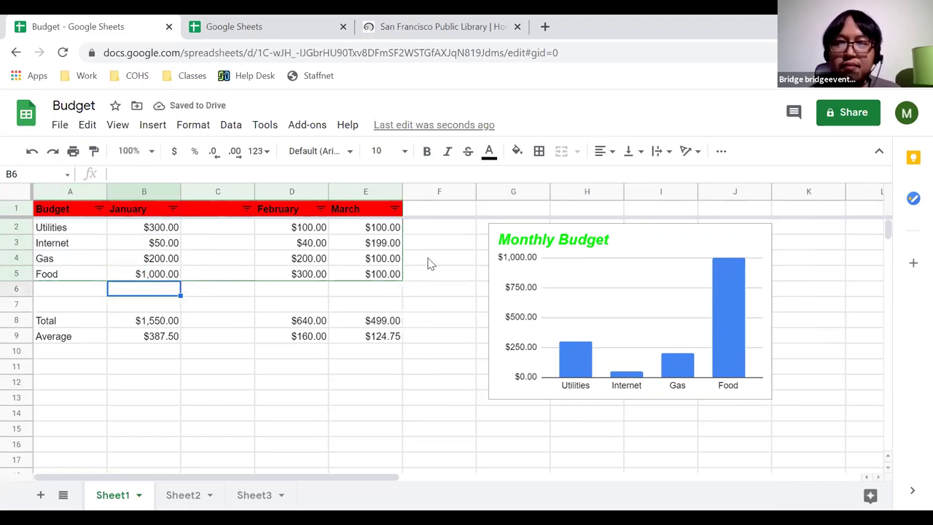
Step: Nudge the Monthly Budget chart slightly further right
click(647, 244)
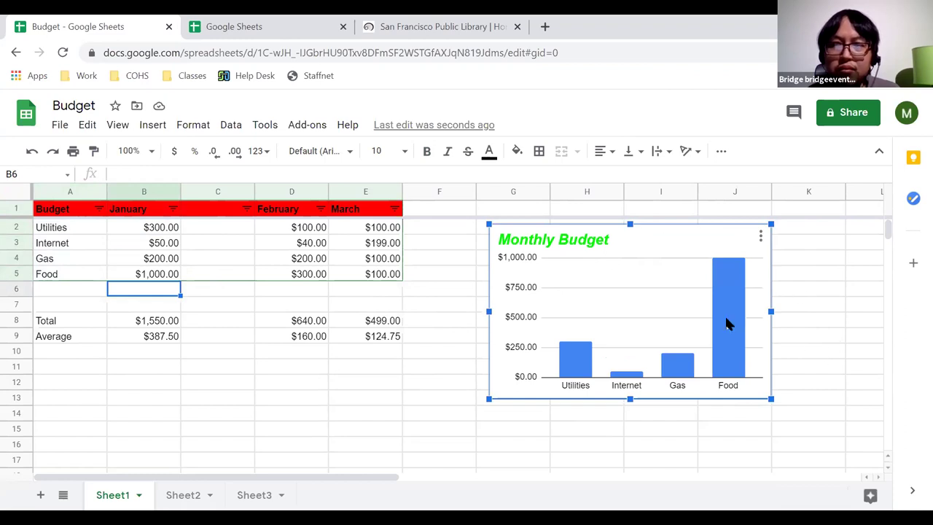
drag(690, 244, 726, 247)
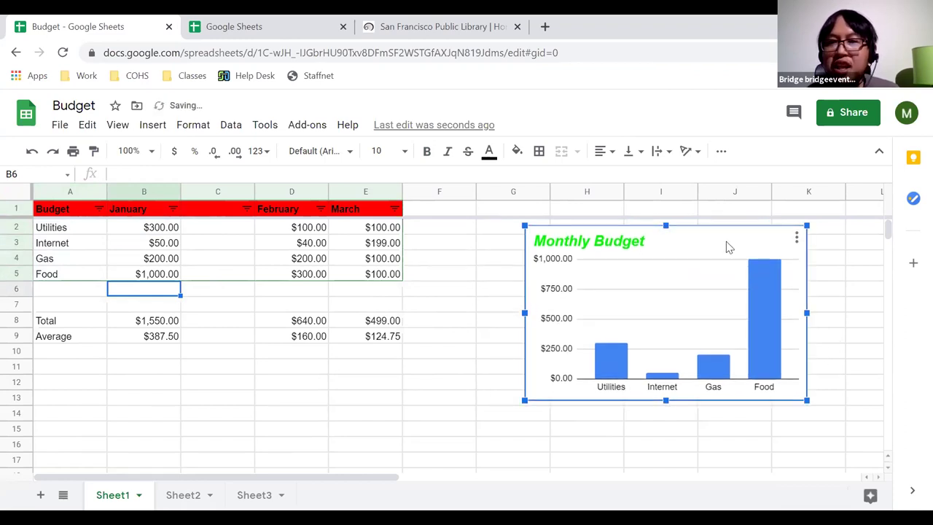
click(455, 415)
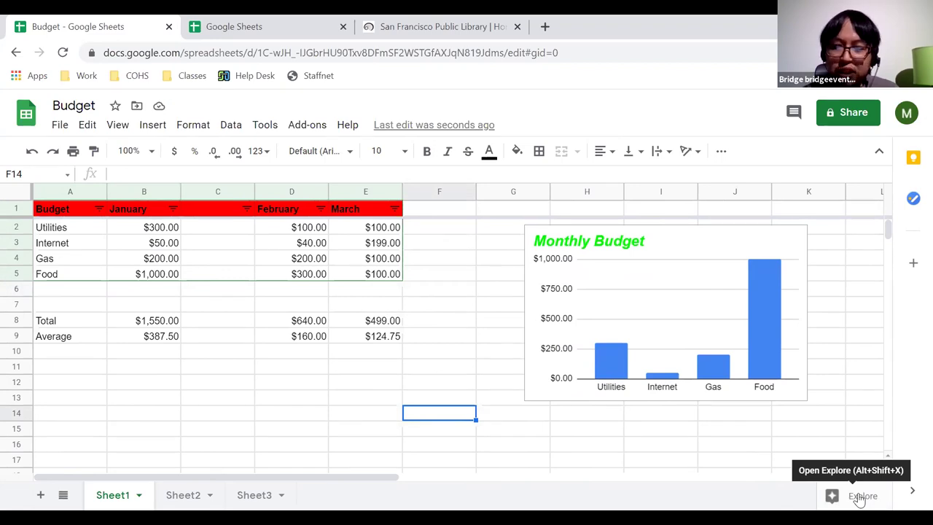
Step: Open Explore for the budget table, zooming to 150% and back to 100%
key(ctrl+plus)
key(ctrl+plus)
key(ctrl+plus)
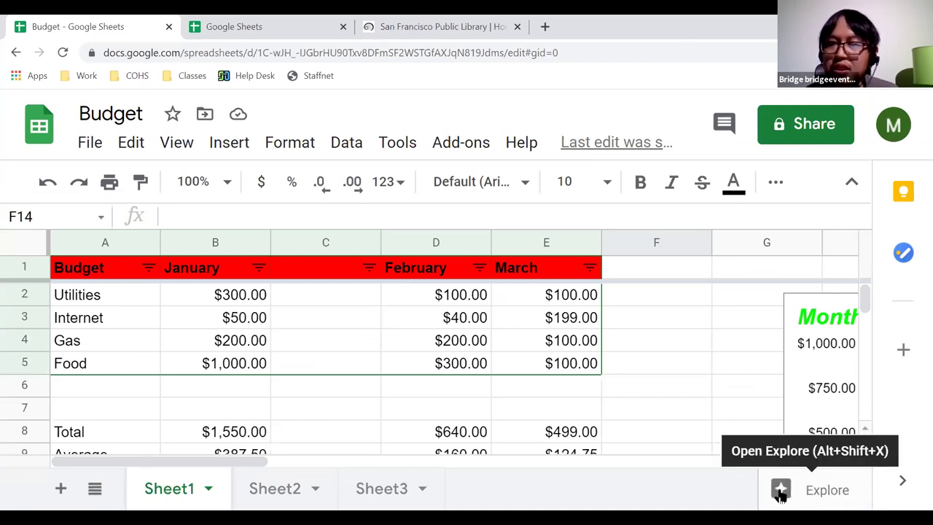
click(780, 489)
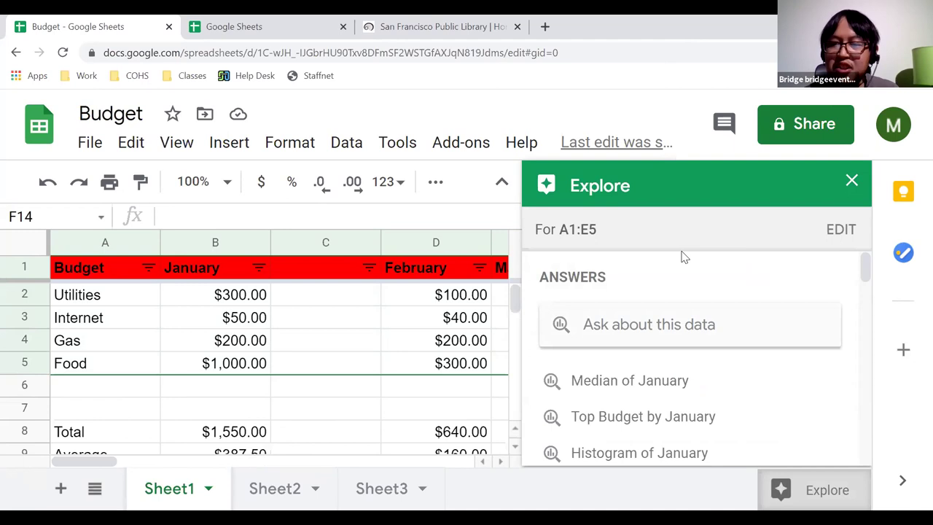
key(ctrl+minus)
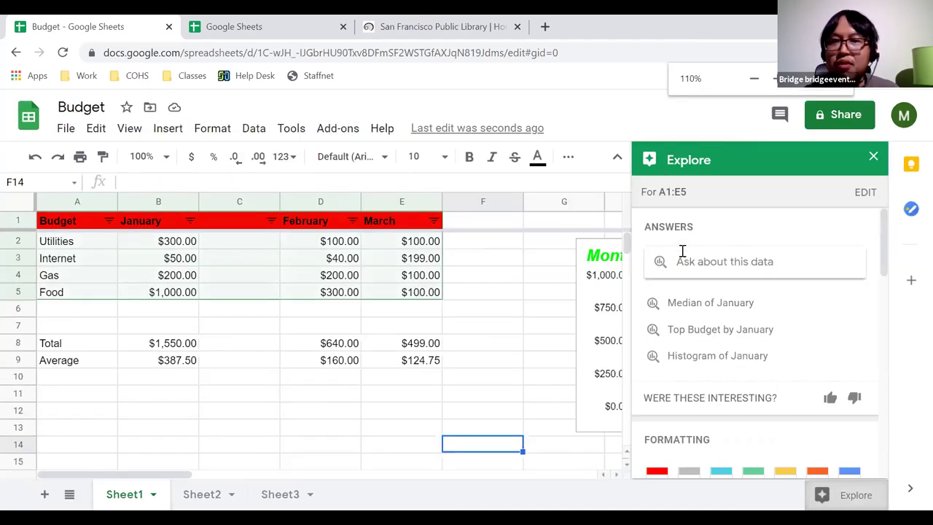
key(ctrl+minus)
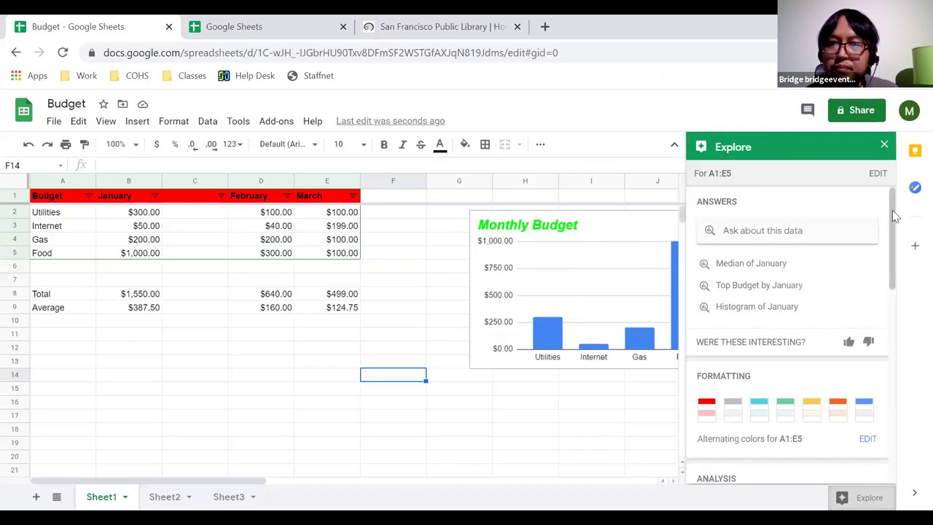
scroll(899, 266, down, 3)
scroll(896, 273, down, 2)
scroll(892, 240, up, 4)
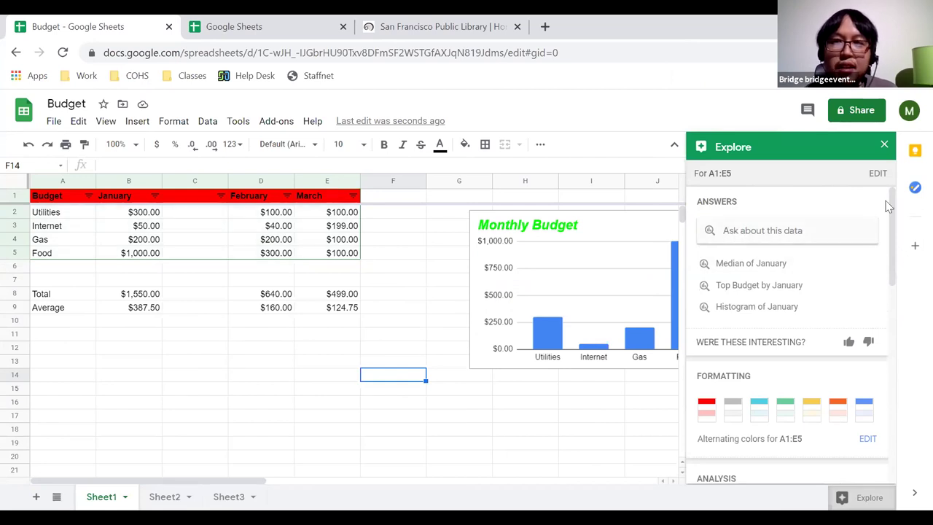
Step: Browse Explore's Analysis suggestions and drag the January pie chart onto the sheet
drag(896, 219, 896, 305)
mouse_move(805, 300)
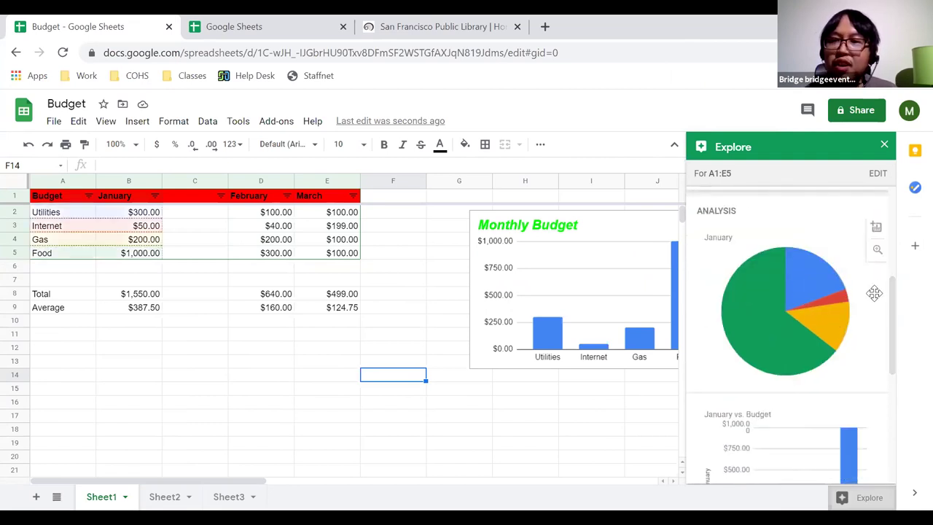
drag(893, 301, 823, 295)
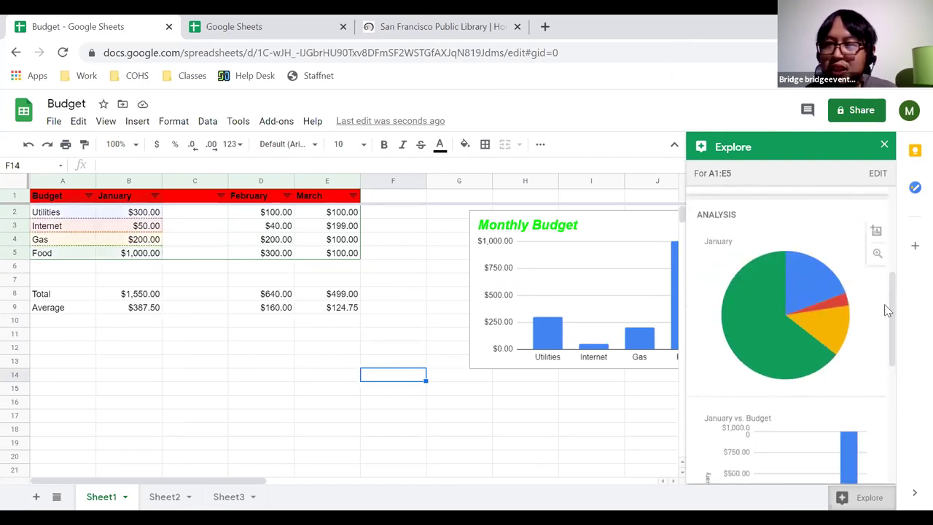
drag(896, 315, 867, 213)
scroll(867, 212, up, 3)
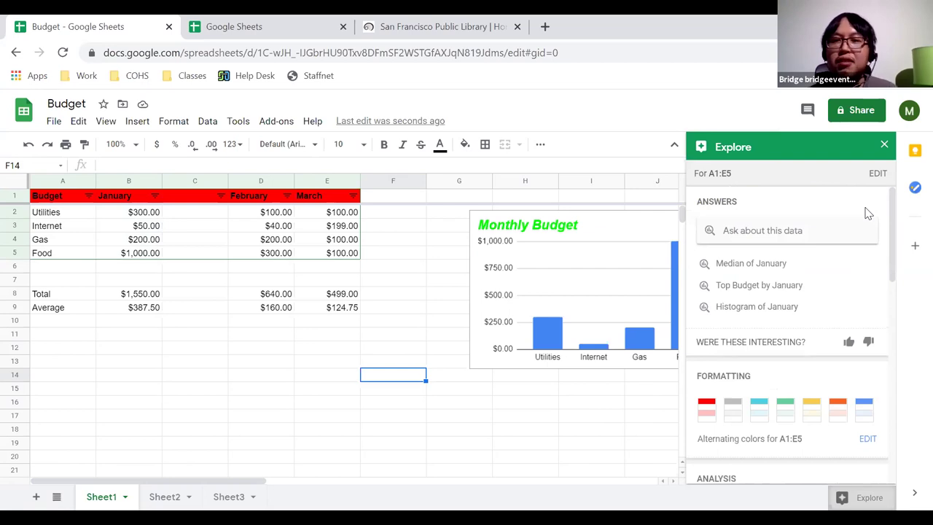
scroll(808, 284, down, 5)
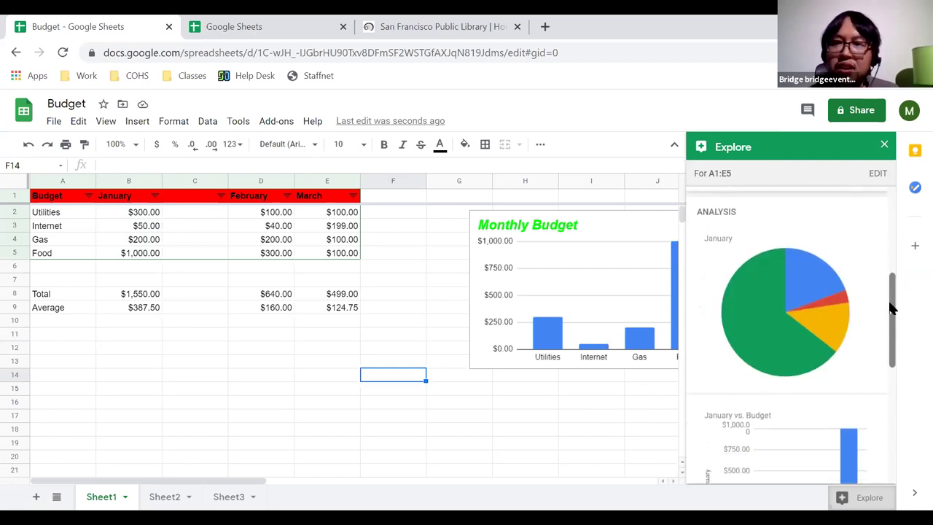
mouse_move(775, 277)
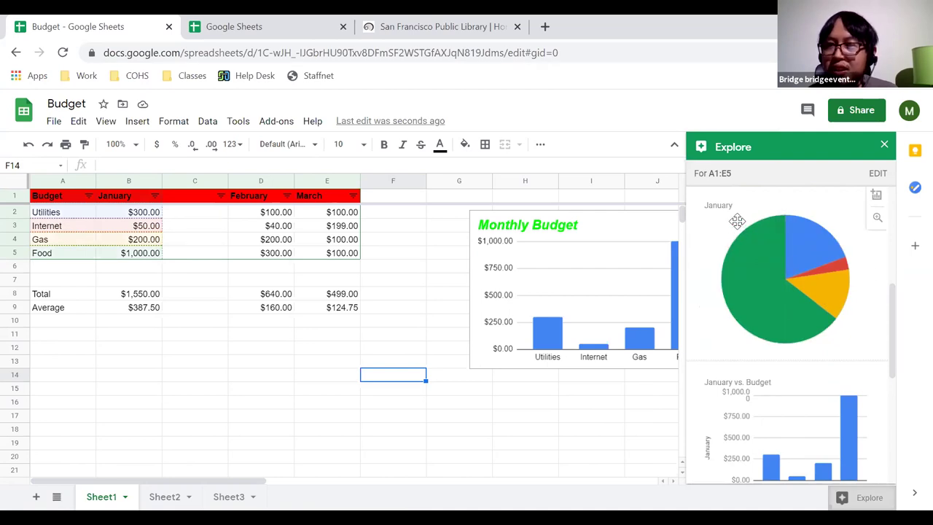
drag(736, 220, 148, 313)
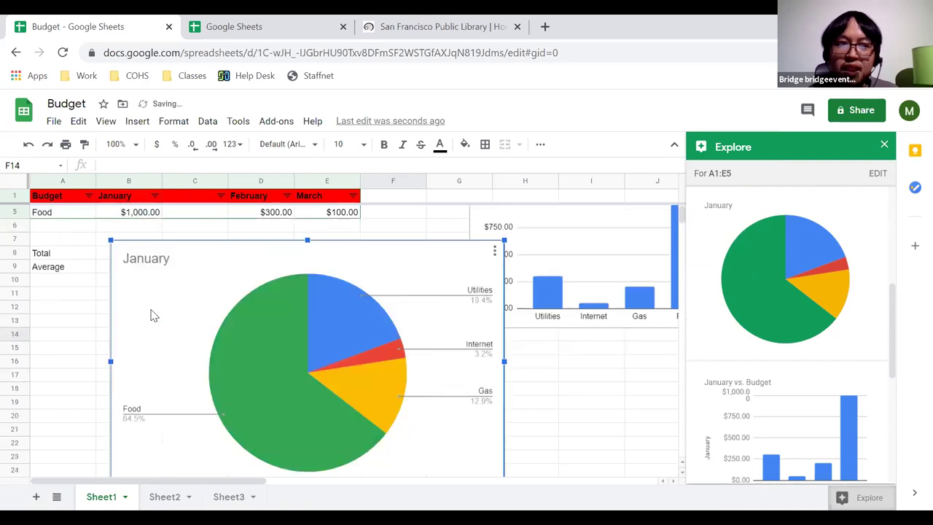
Step: Shrink the January pie chart and close the Explore panel
drag(108, 241, 184, 325)
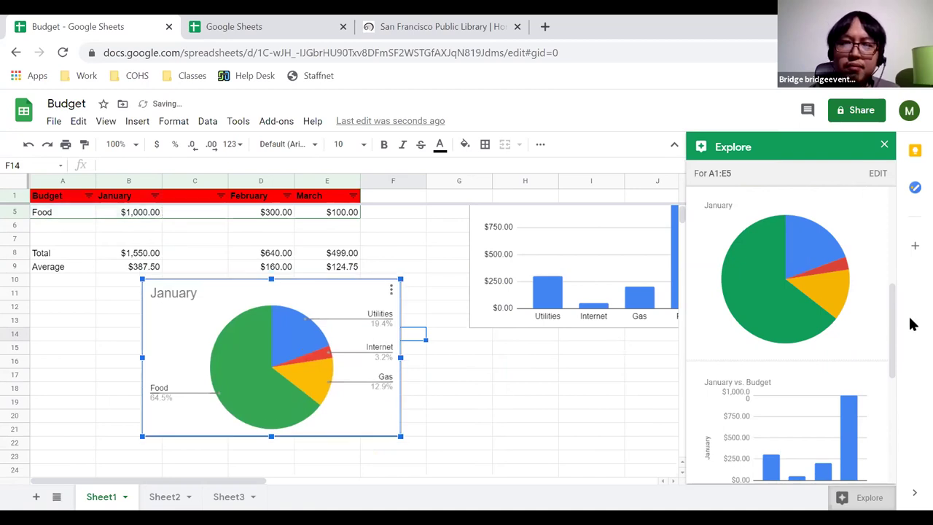
scroll(897, 339, down, 1)
scroll(897, 339, down, 3)
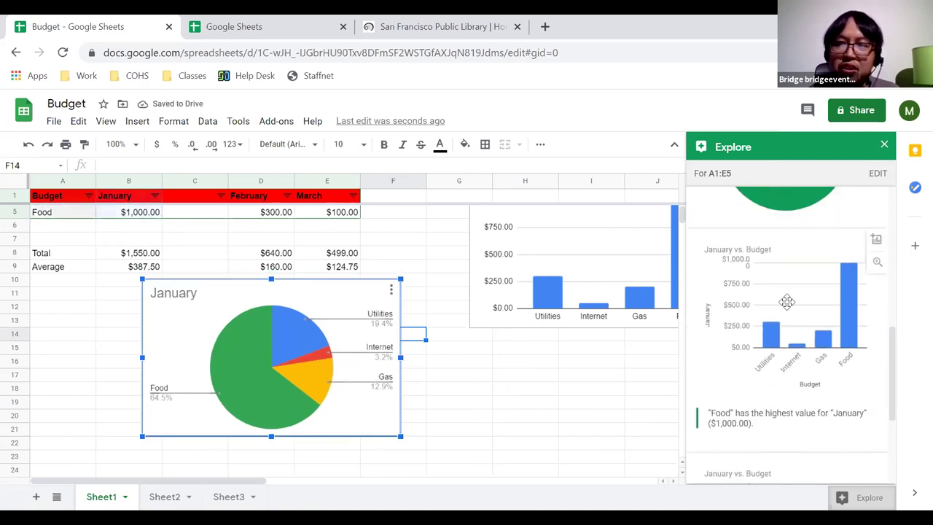
drag(889, 362, 868, 221)
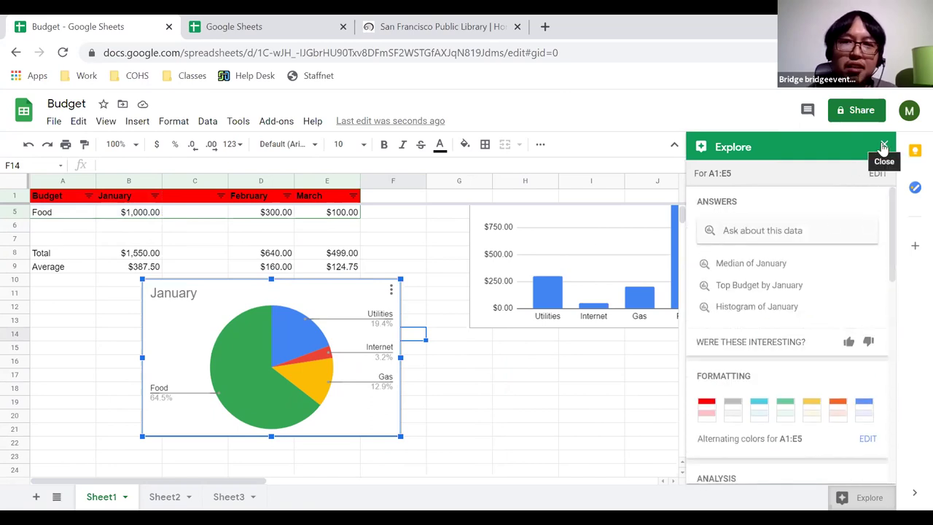
click(882, 147)
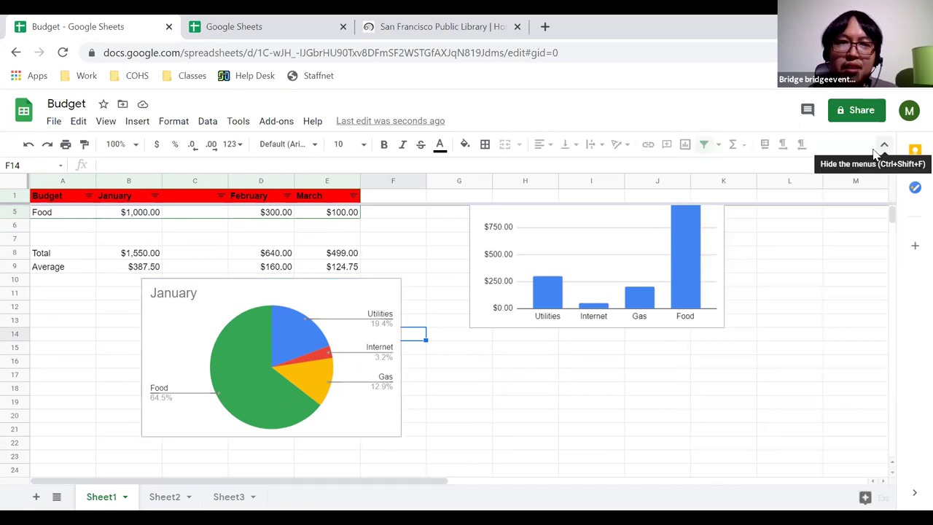
Step: Move the pie chart right over columns D–H and open its options menu
click(339, 297)
drag(322, 297, 473, 291)
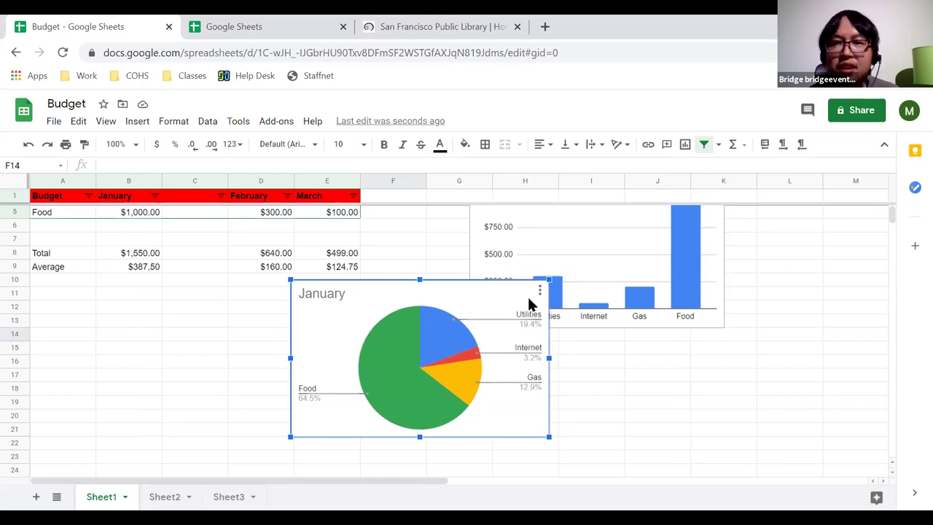
mouse_move(435, 329)
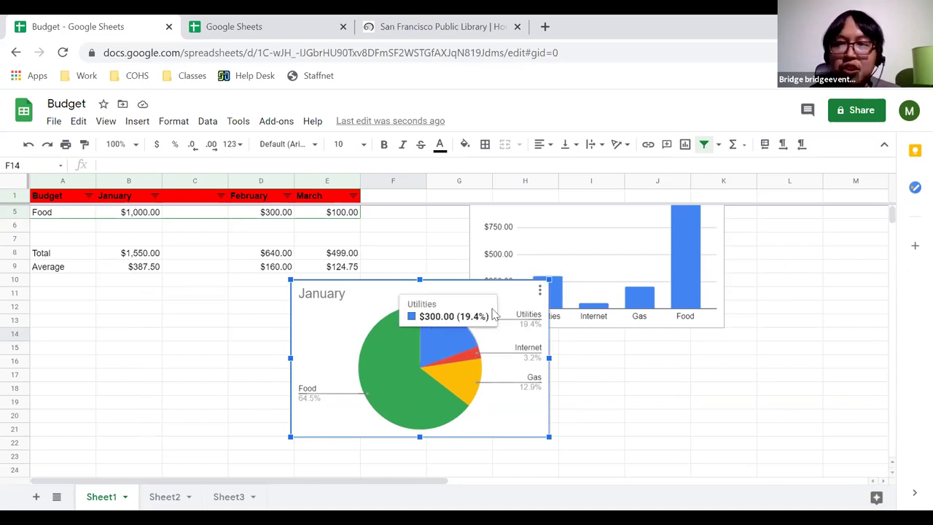
click(540, 292)
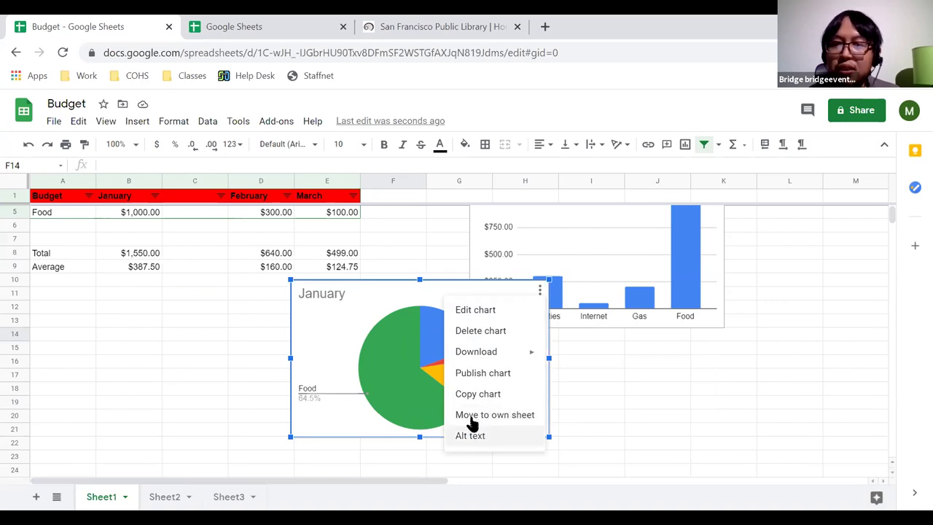
Step: Move the January pie chart to its own Chart1 sheet and compare it with Sheet1
click(472, 421)
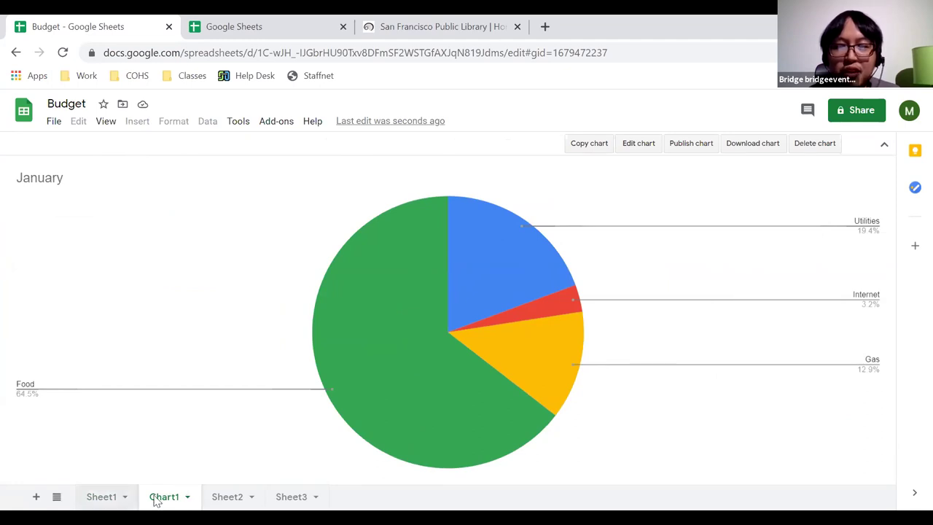
click(101, 498)
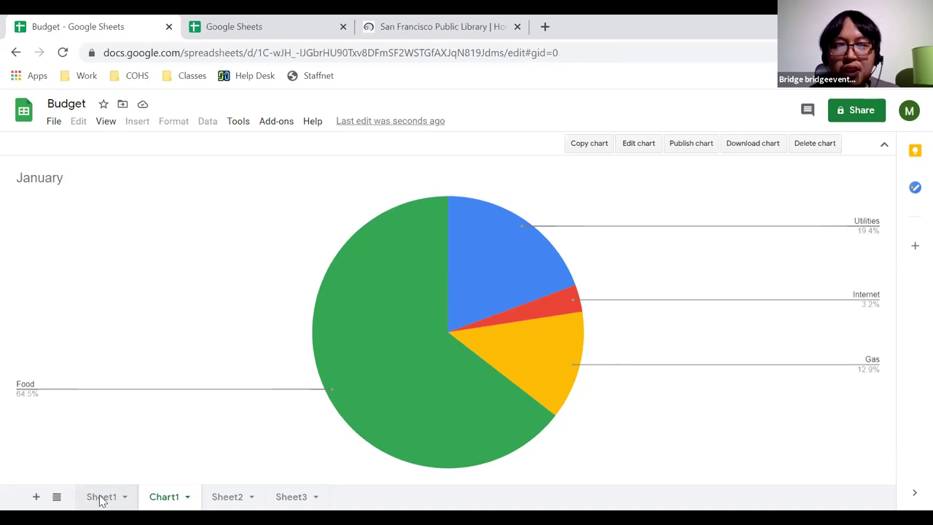
click(163, 496)
mouse_move(393, 350)
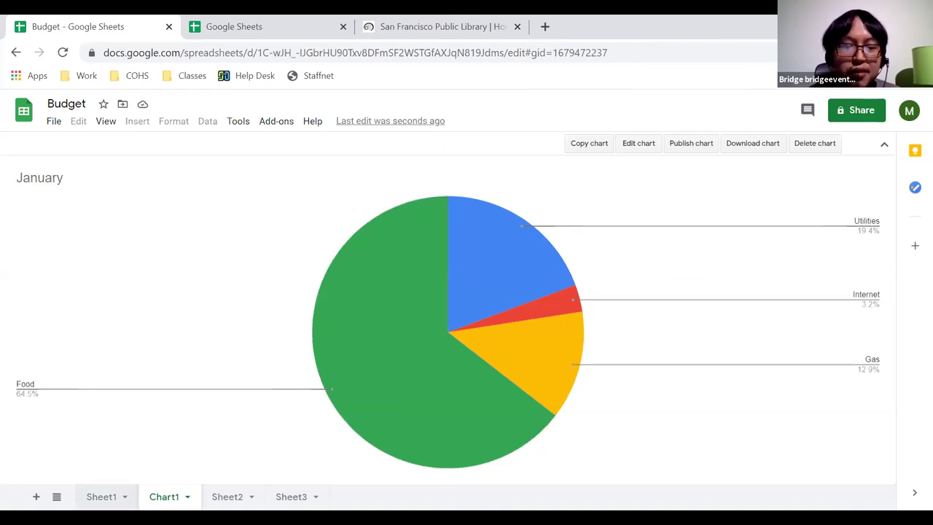
click(101, 496)
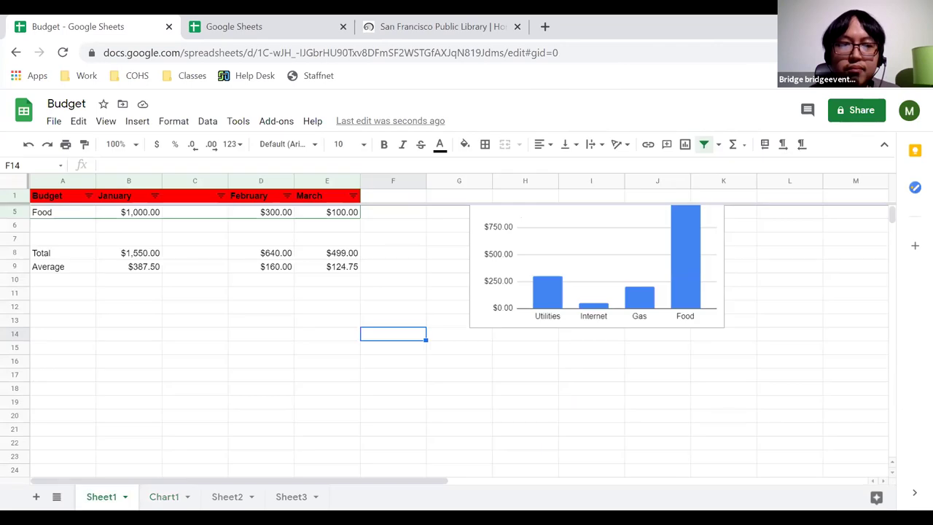
click(164, 496)
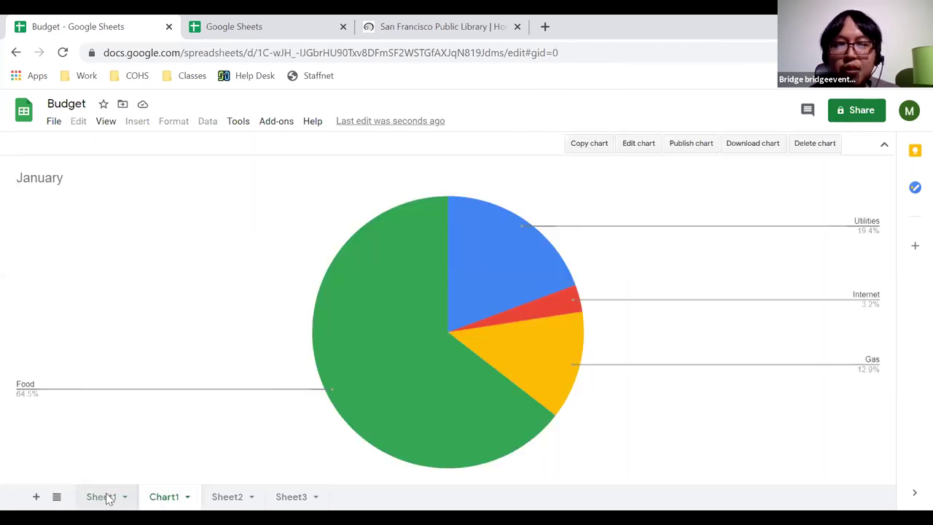
click(107, 497)
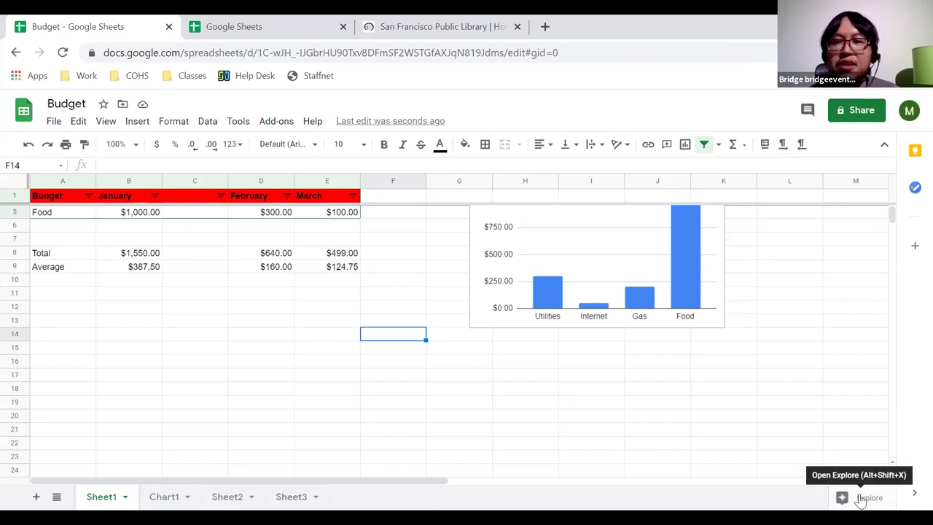
Step: Open and close the Explore panel on Sheet1
click(860, 498)
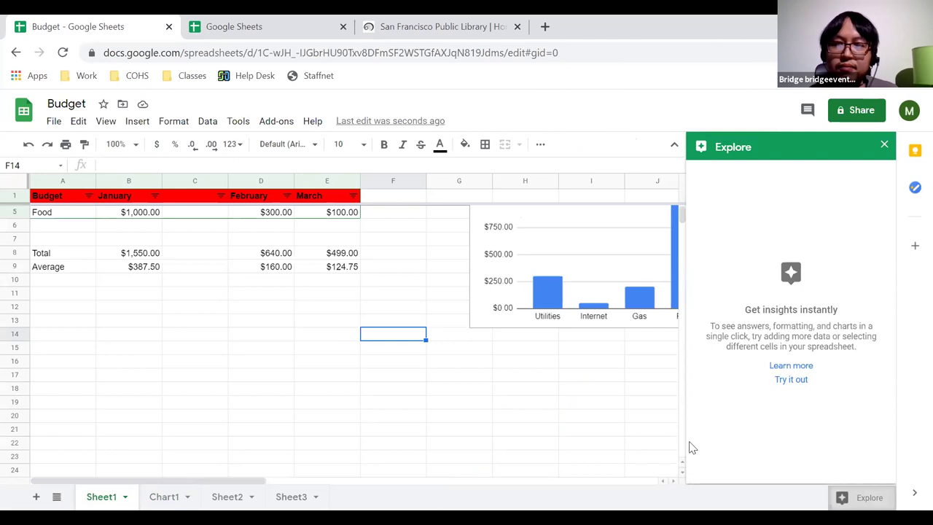
click(622, 442)
click(584, 417)
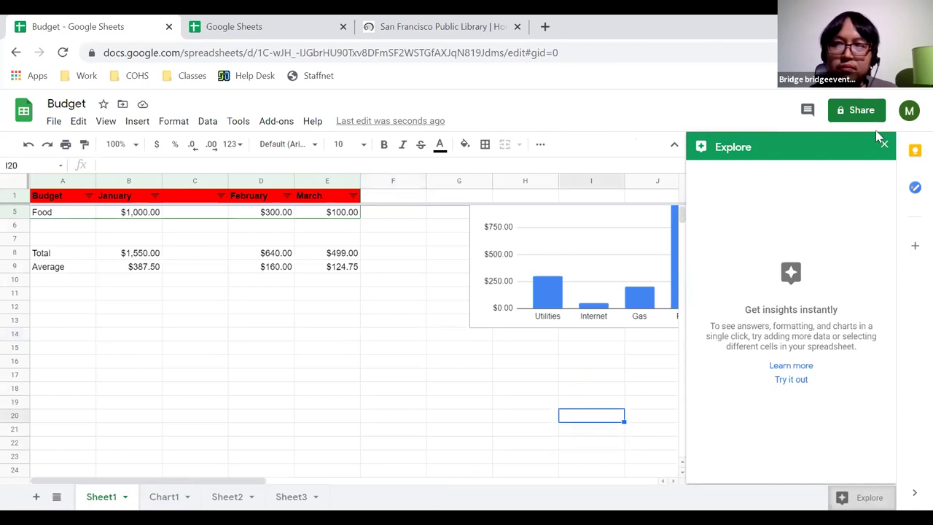
click(885, 147)
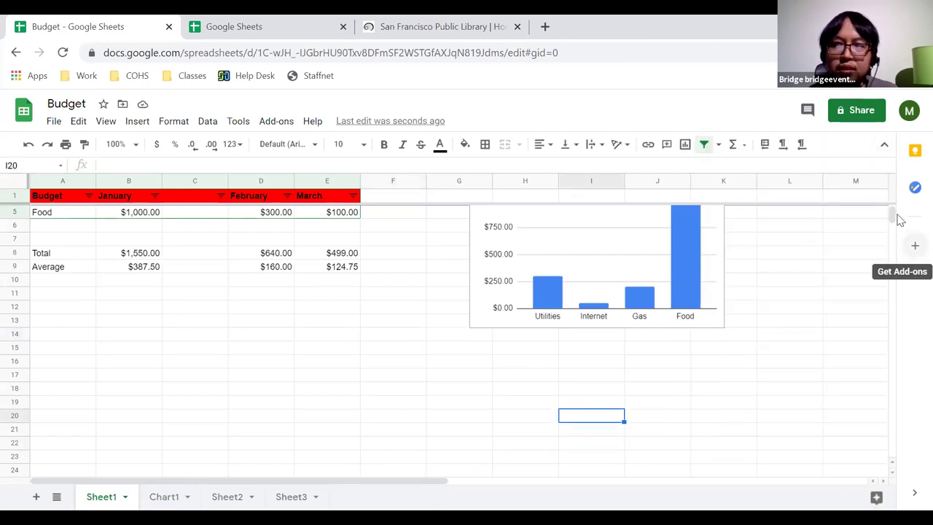
Step: Select February amounts D2:D4 to see their $340.00 sum
drag(893, 215, 891, 209)
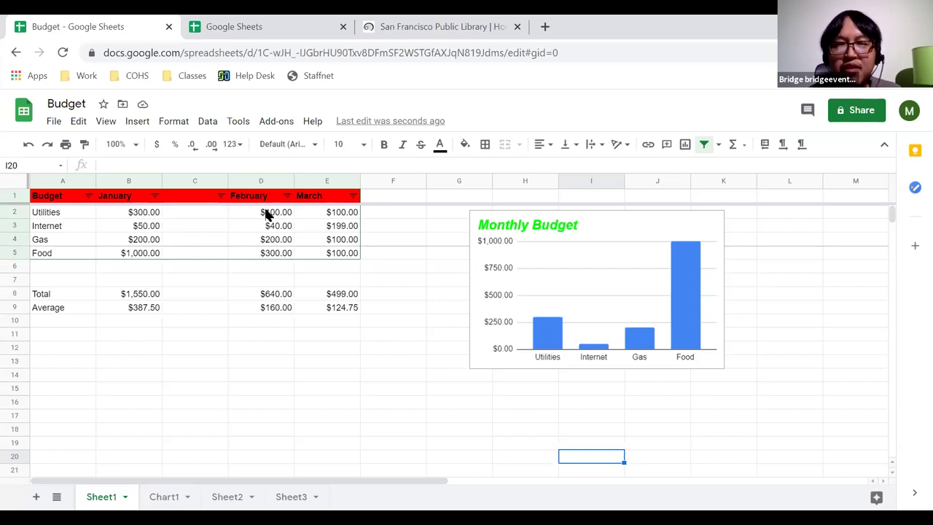
drag(266, 213, 267, 241)
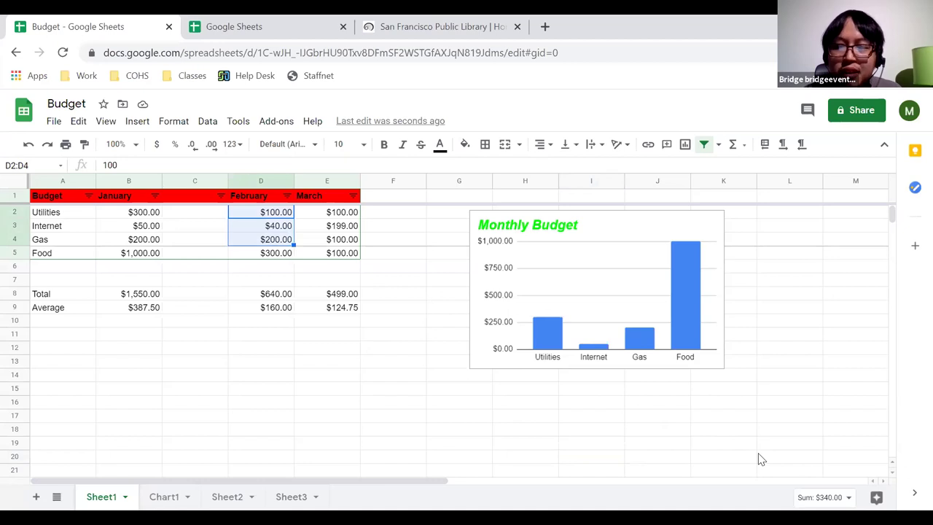
key(ctrl+0)
key(ctrl+plus)
key(ctrl+plus)
key(ctrl+plus)
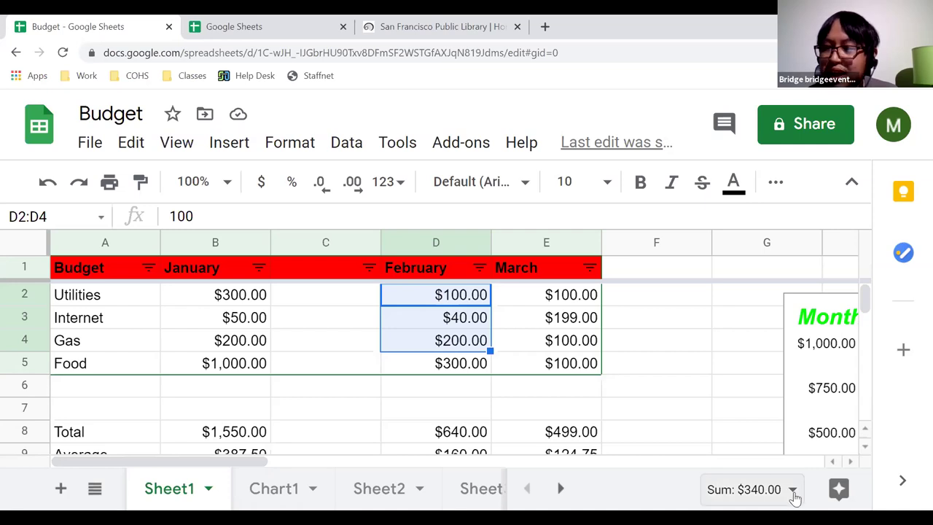
click(792, 490)
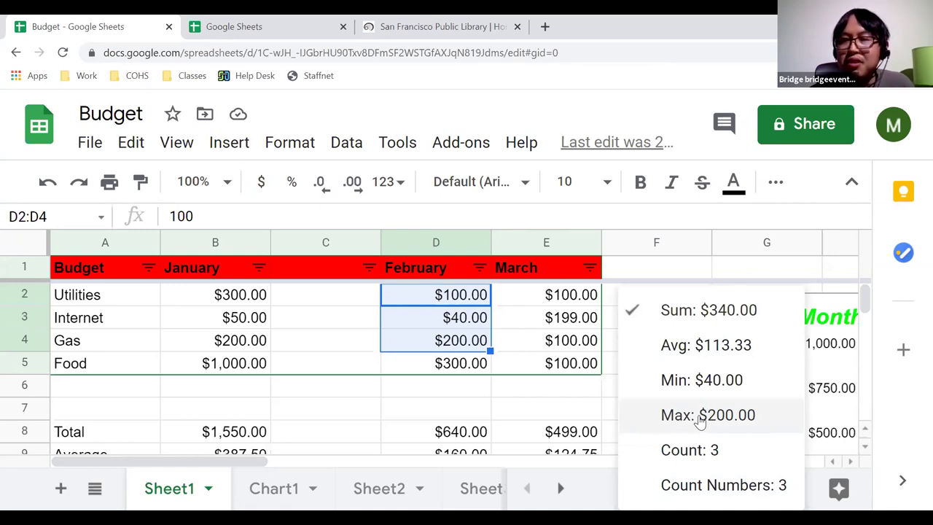
click(459, 305)
drag(448, 299, 452, 342)
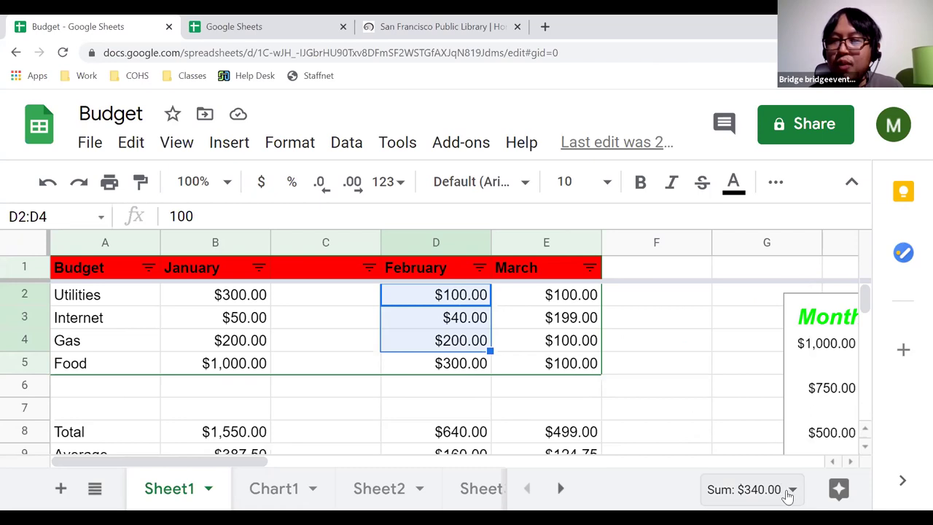
click(787, 492)
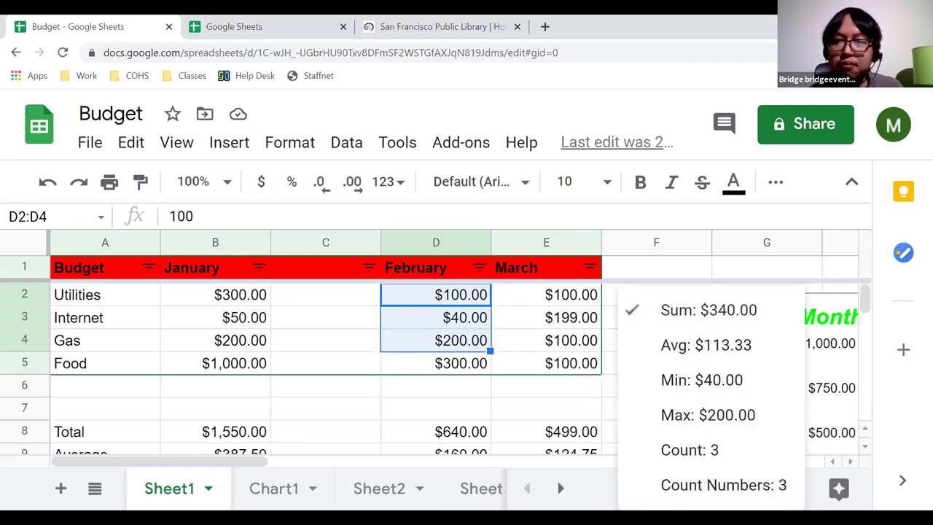
click(628, 500)
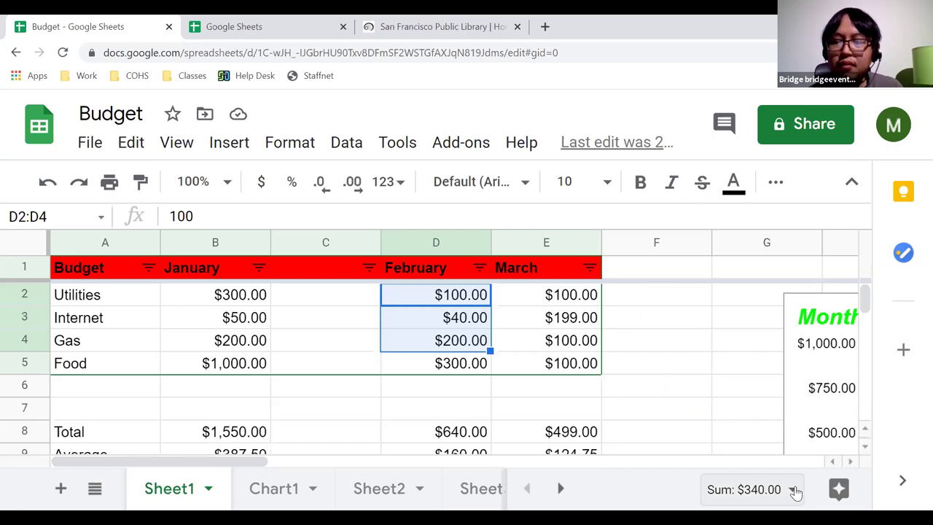
key(ctrl+minus)
key(ctrl+minus)
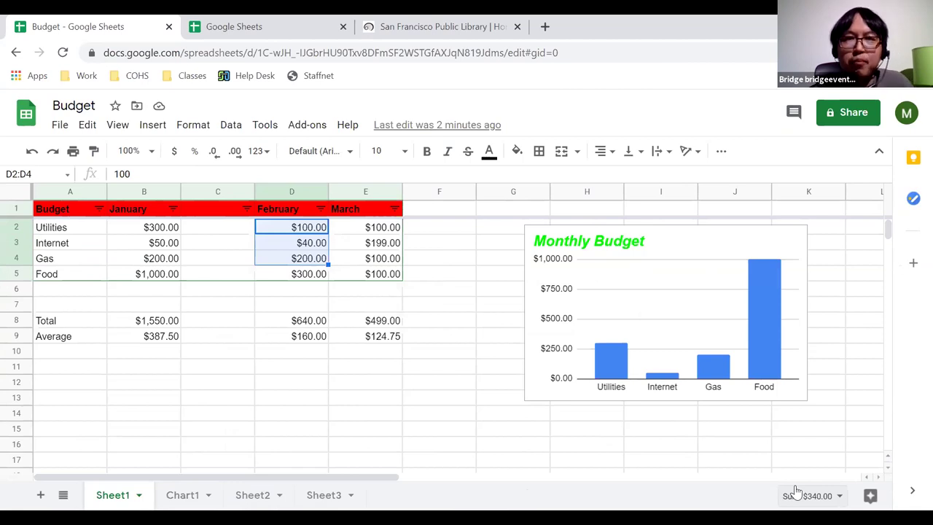
Step: Enter a sample full name in cell A11, correcting a typo in the first name
click(444, 291)
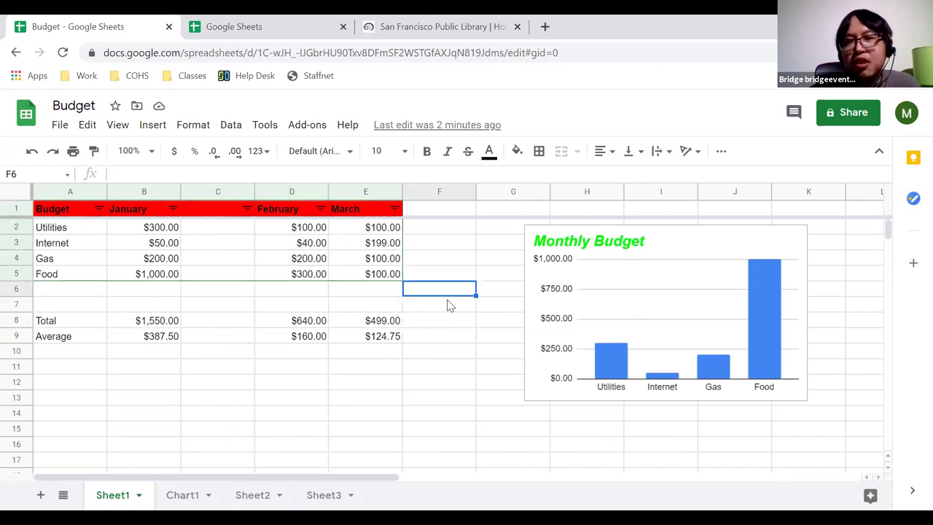
click(62, 373)
double_click(62, 367)
text(Mich)
key(BackSpace)
text(ke John)
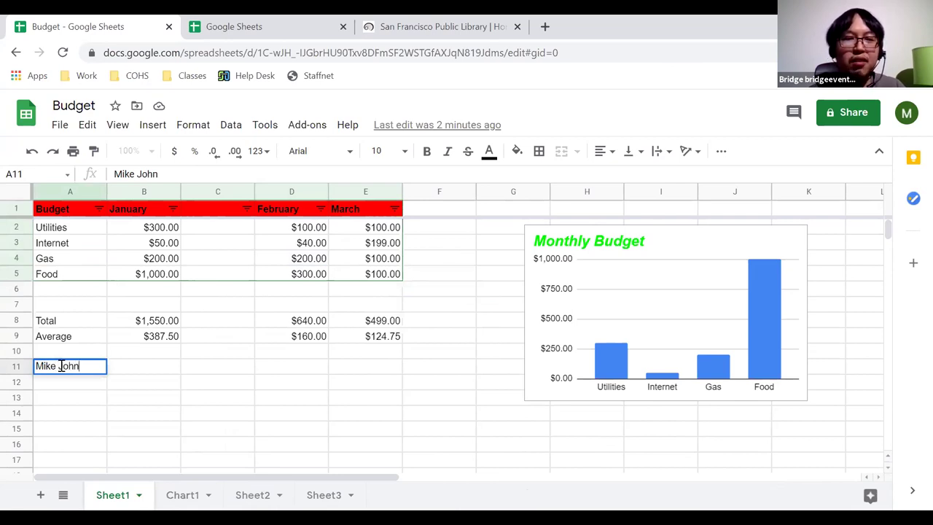
key(Return)
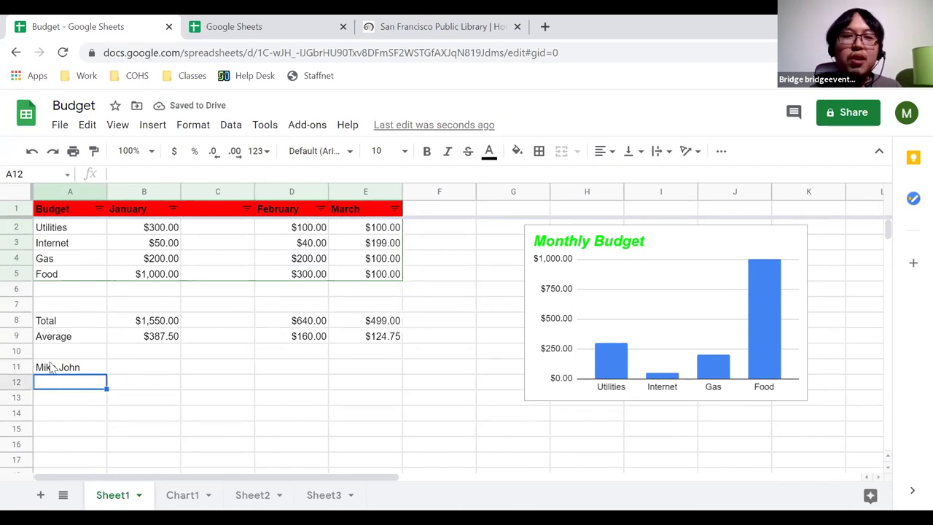
Step: Enter a second sample full name with the same first name in A12, then compare both cells
click(53, 371)
click(56, 382)
text(Mike Smith)
key(Return)
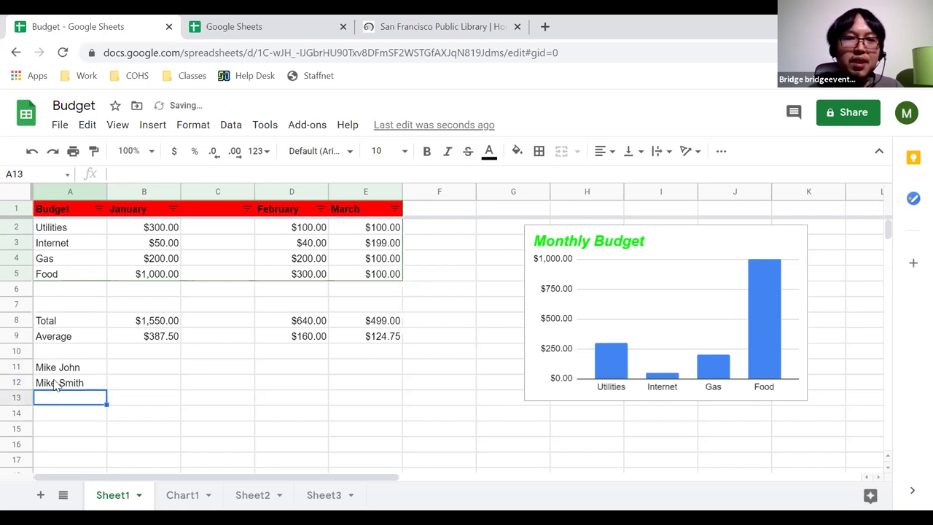
key(Up)
key(Up)
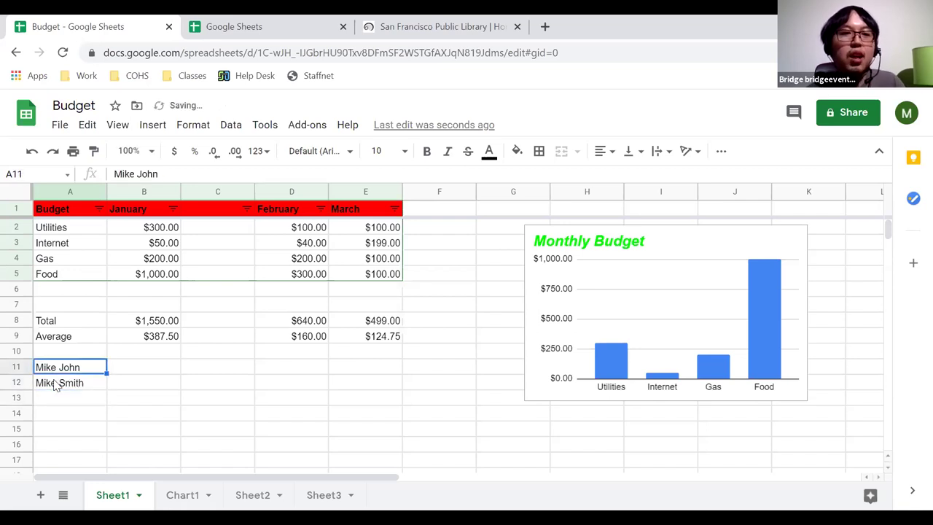
click(56, 386)
click(58, 369)
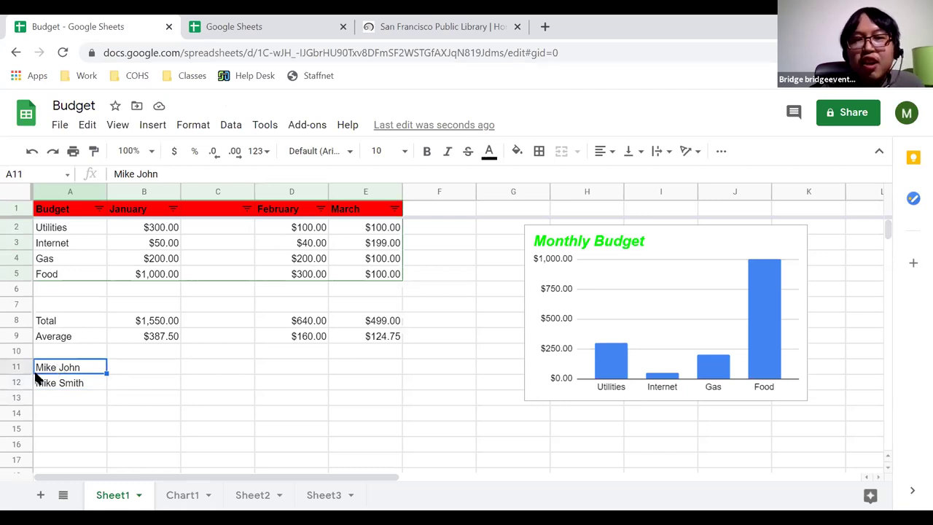
click(70, 386)
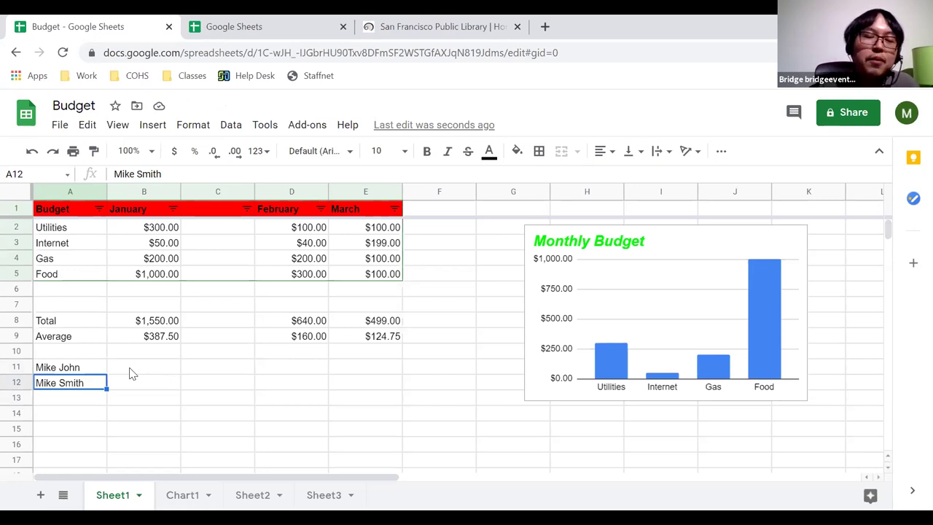
Step: Split the name in A11 at the space, leaving the first name in A11 and the surname in B11
click(82, 371)
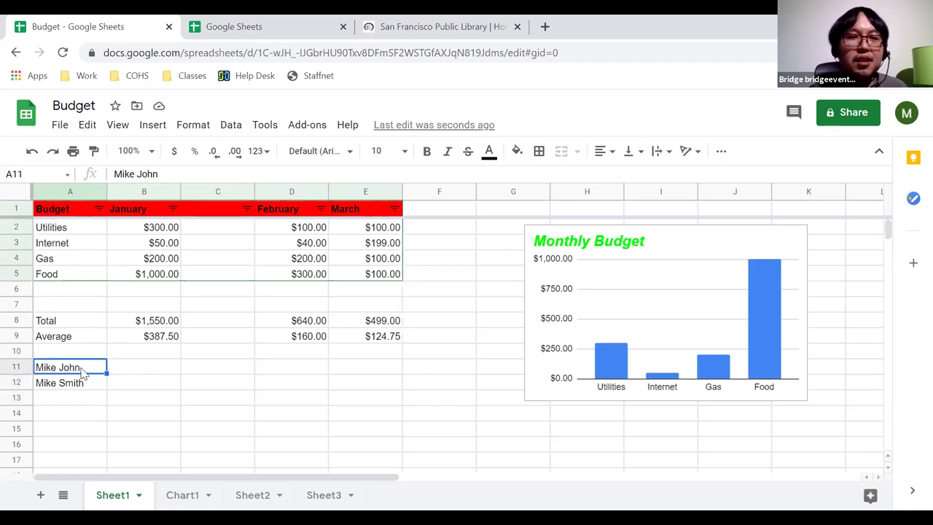
click(231, 125)
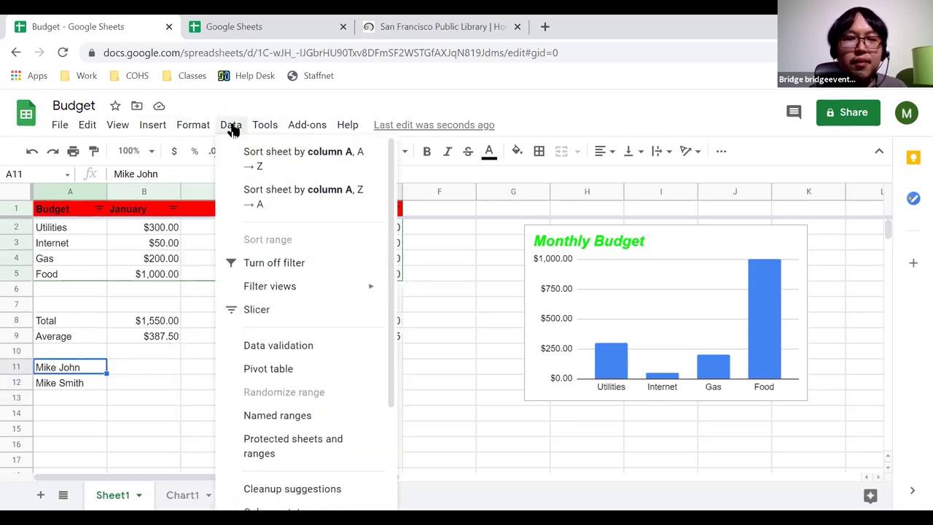
drag(404, 309, 393, 389)
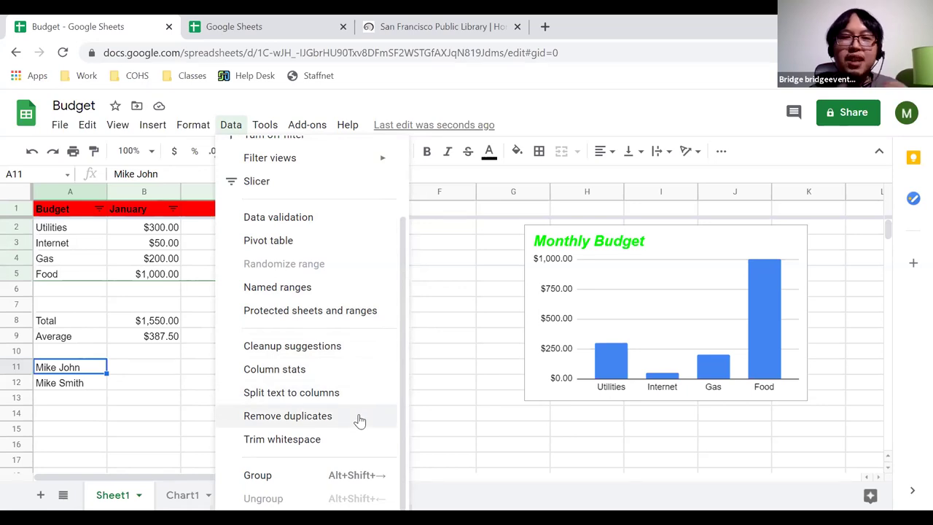
click(250, 396)
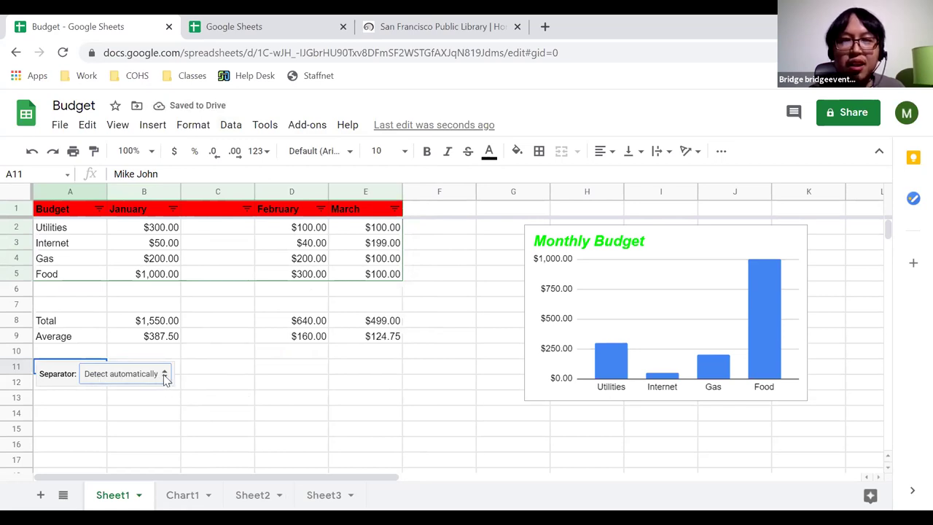
click(164, 376)
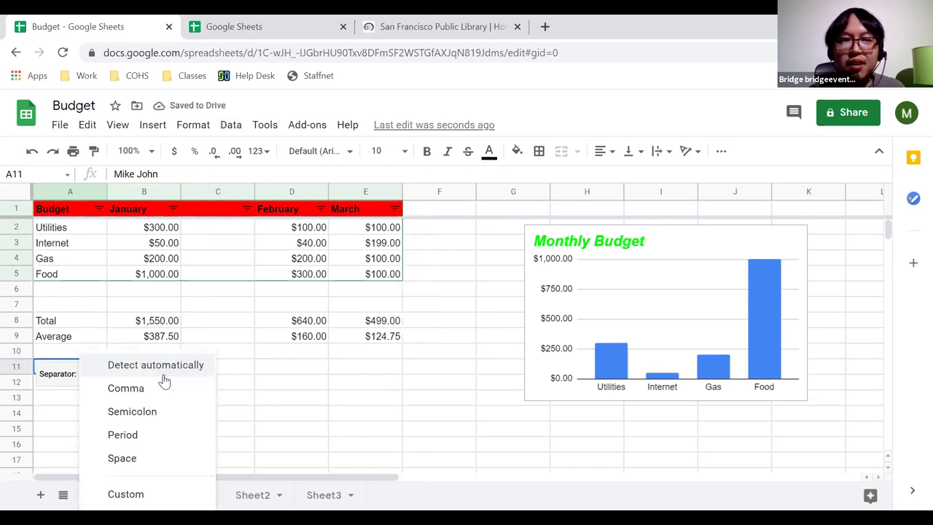
click(136, 459)
click(116, 429)
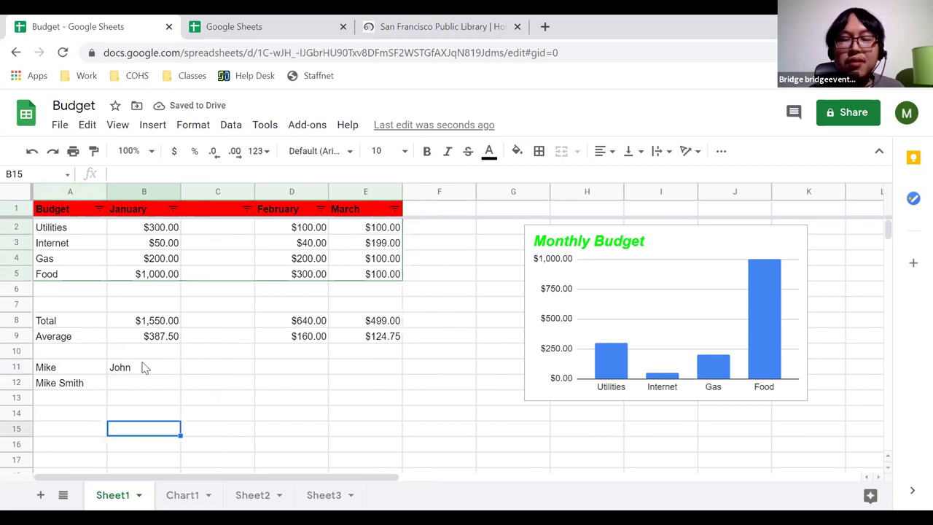
click(86, 370)
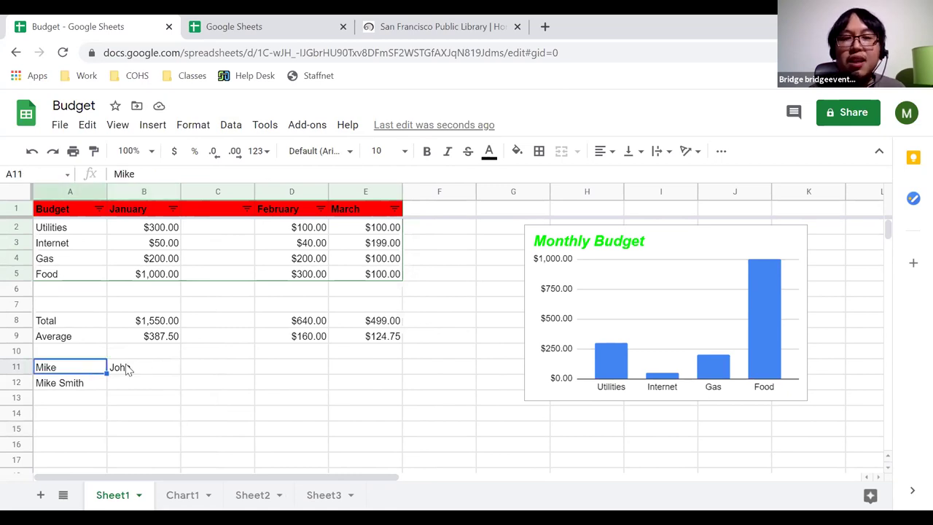
click(125, 368)
click(84, 369)
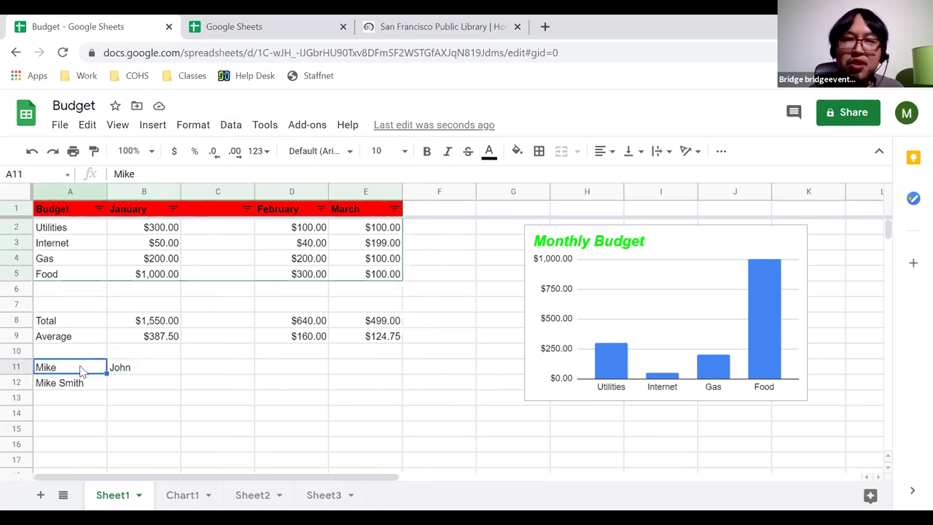
click(130, 370)
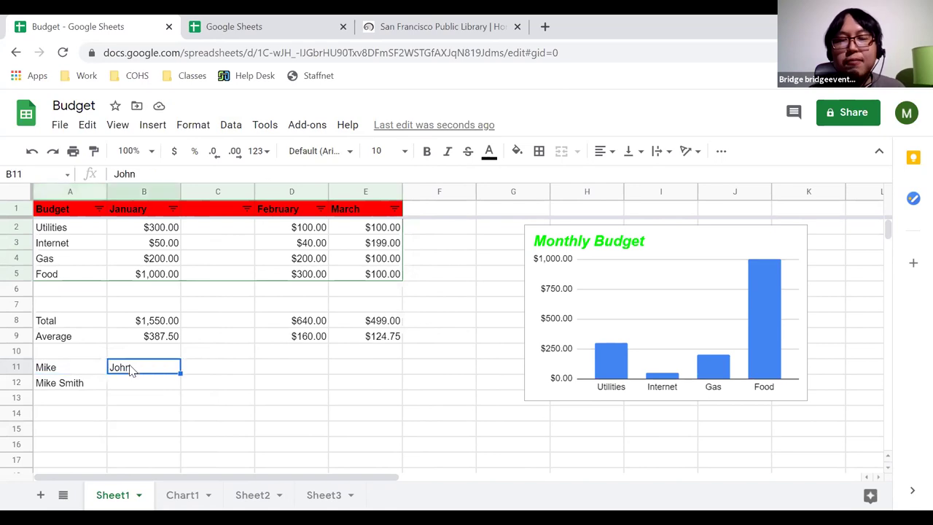
Step: Split the name in A12 at the space into columns A and B with Split text to columns
click(79, 385)
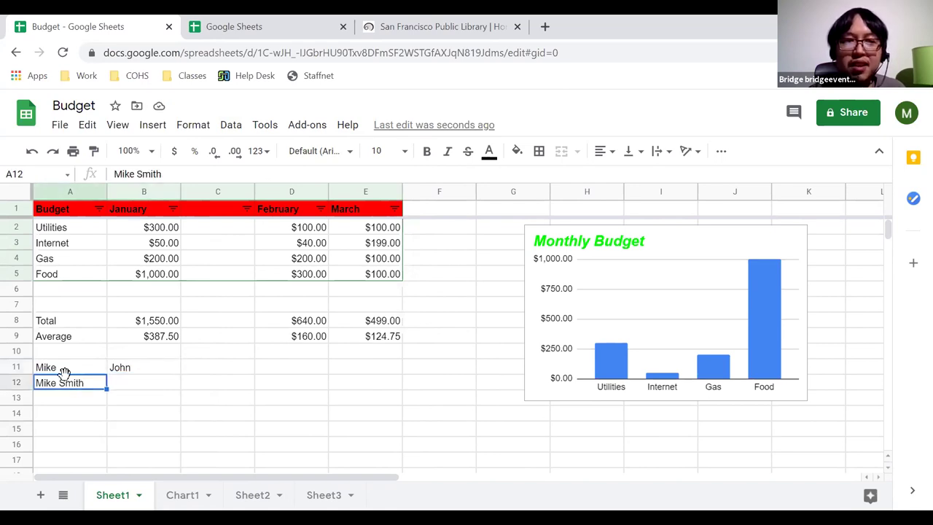
click(227, 127)
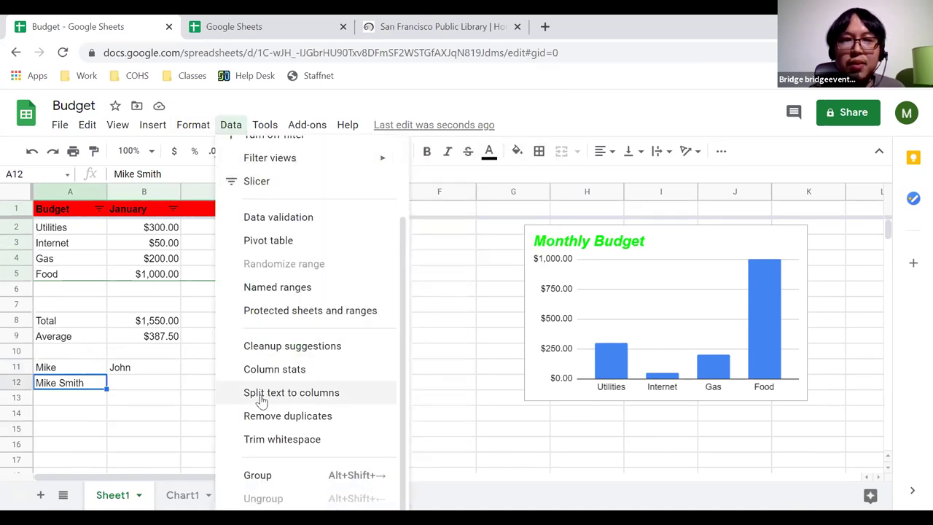
click(262, 394)
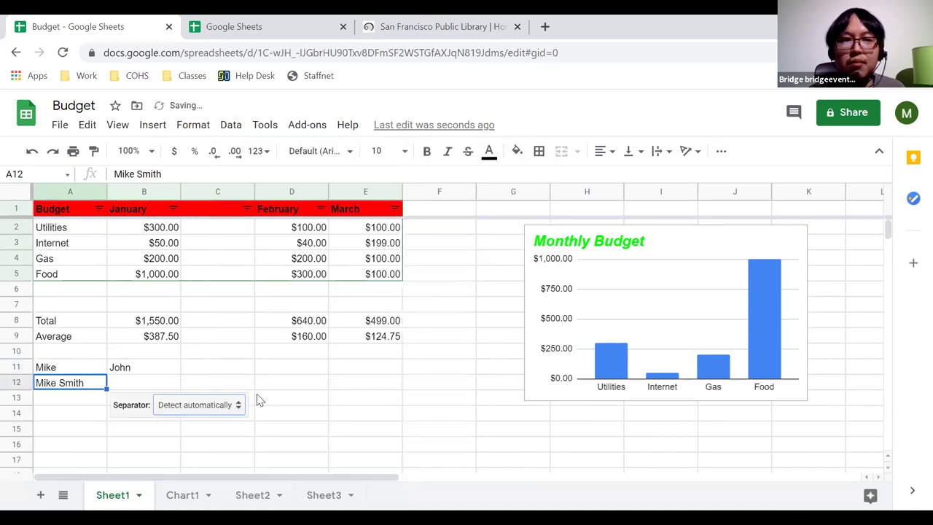
click(203, 407)
click(197, 457)
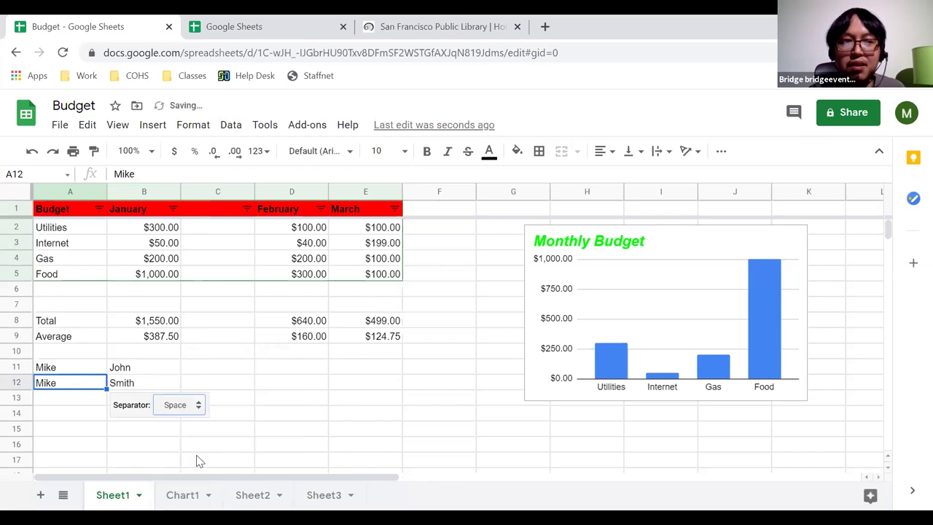
click(196, 444)
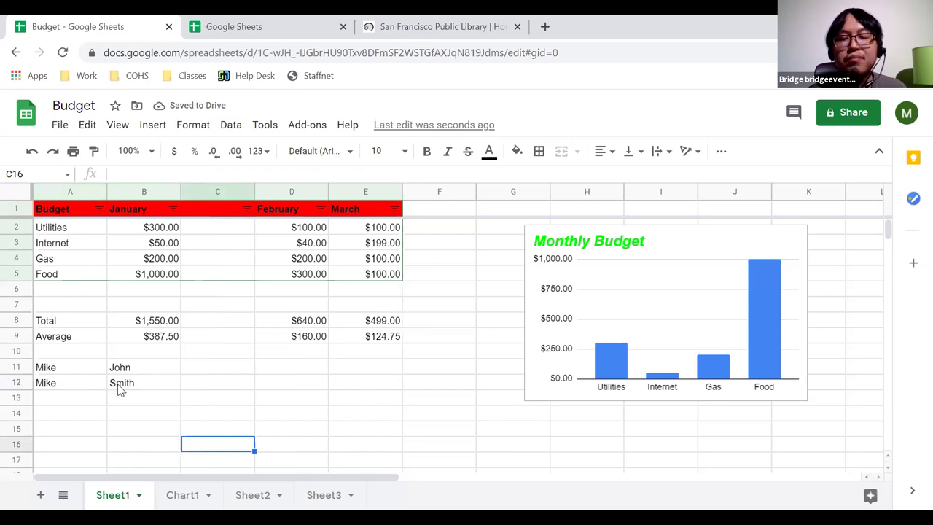
click(88, 401)
double_click(76, 394)
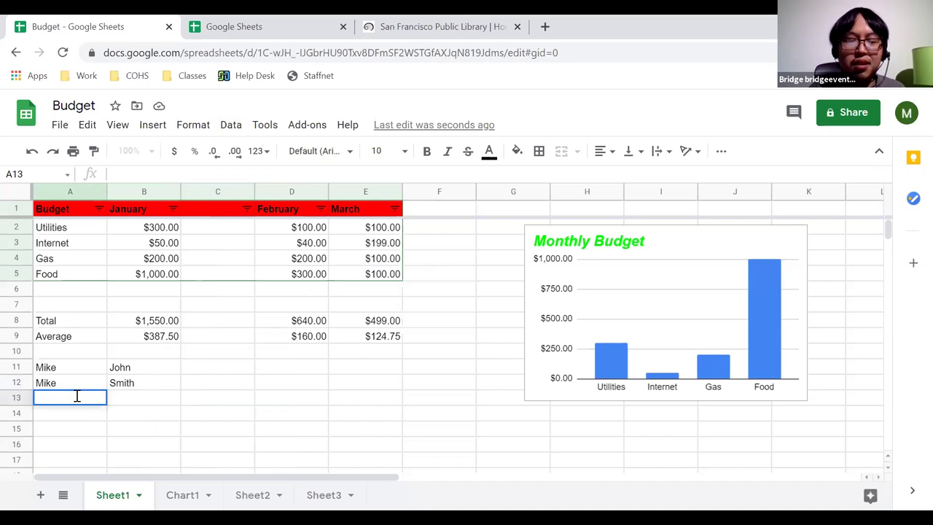
Step: Enter a lowercase first name padded with trailing spaces in cell A13
text(mike)
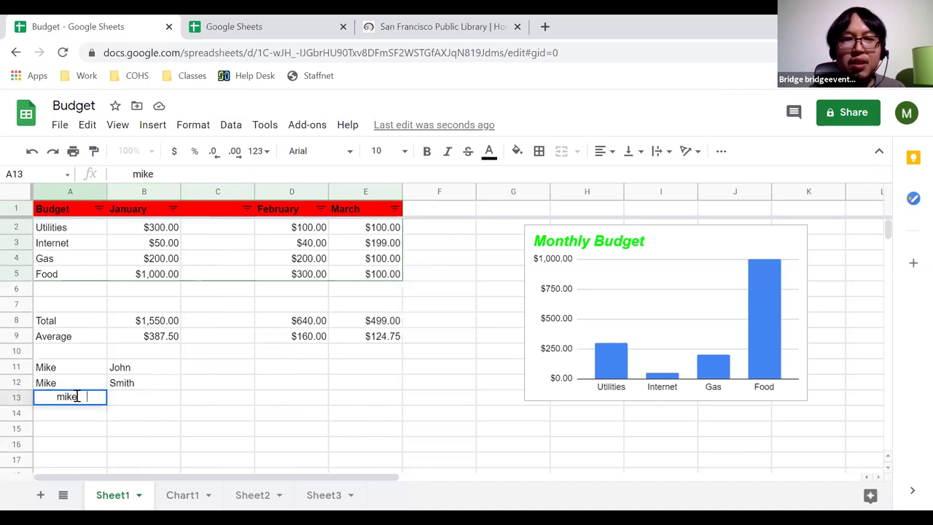
key(Return)
click(46, 403)
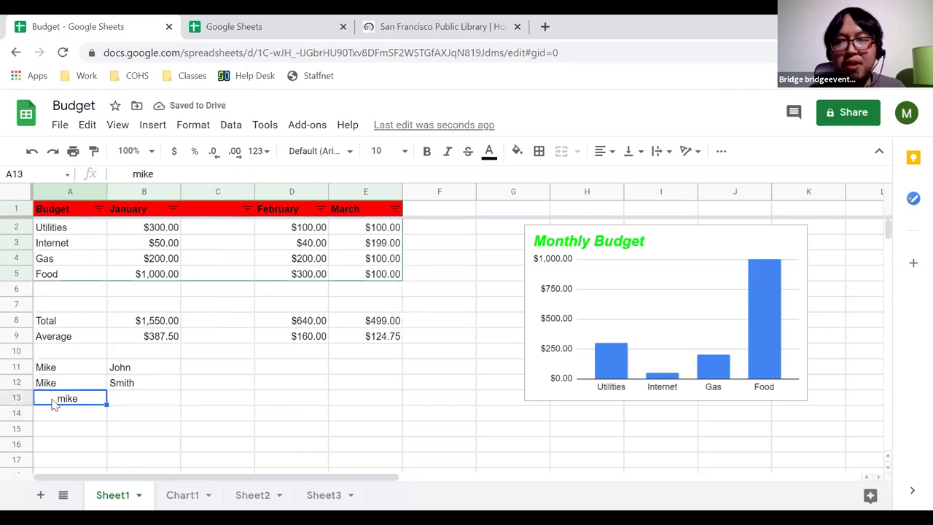
click(67, 419)
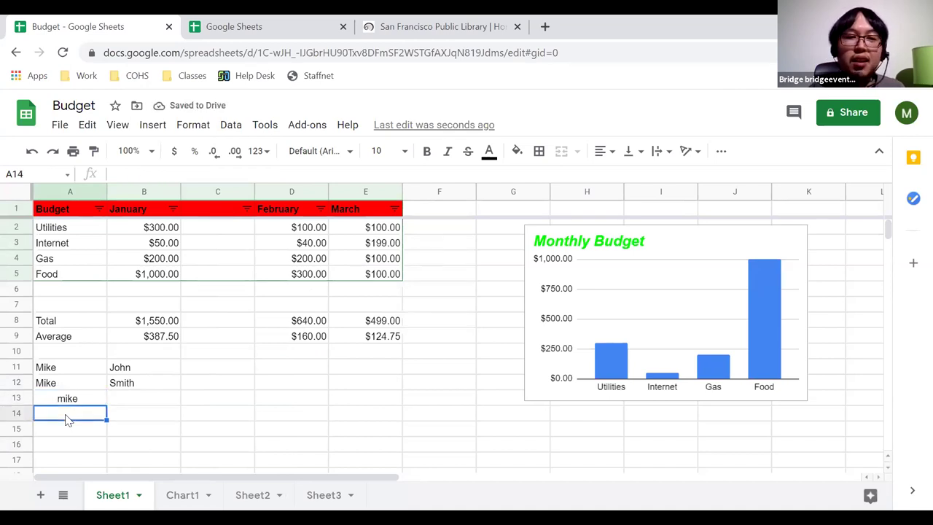
Step: Apply Data > Trim whitespace to A13 and confirm the extra spaces are gone
click(66, 397)
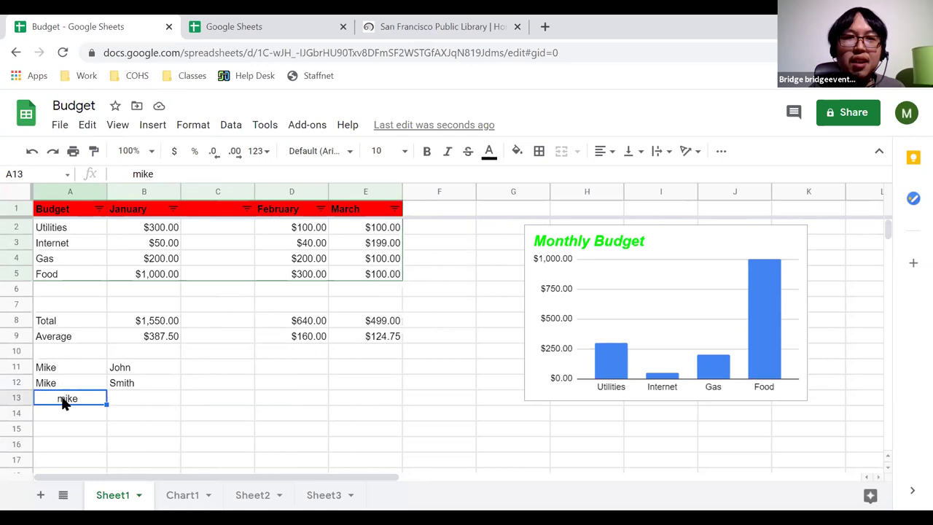
click(228, 131)
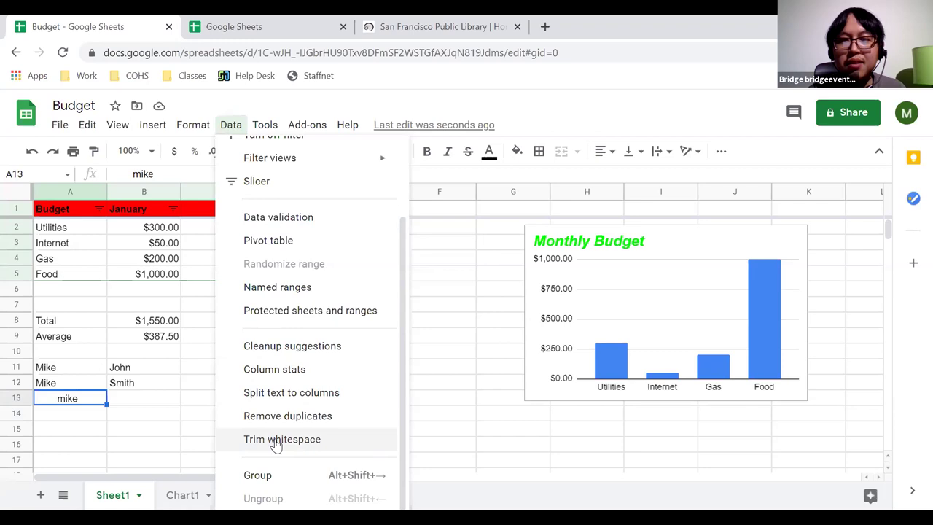
click(268, 442)
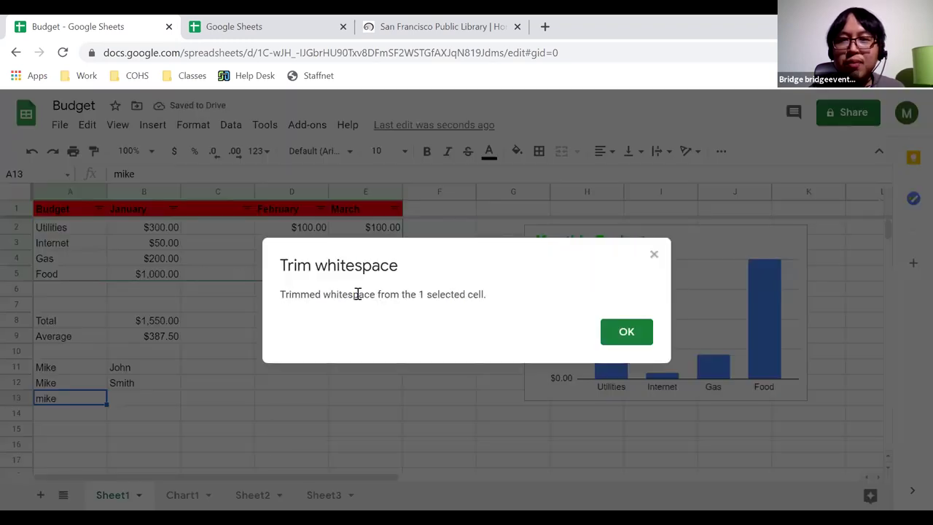
click(627, 332)
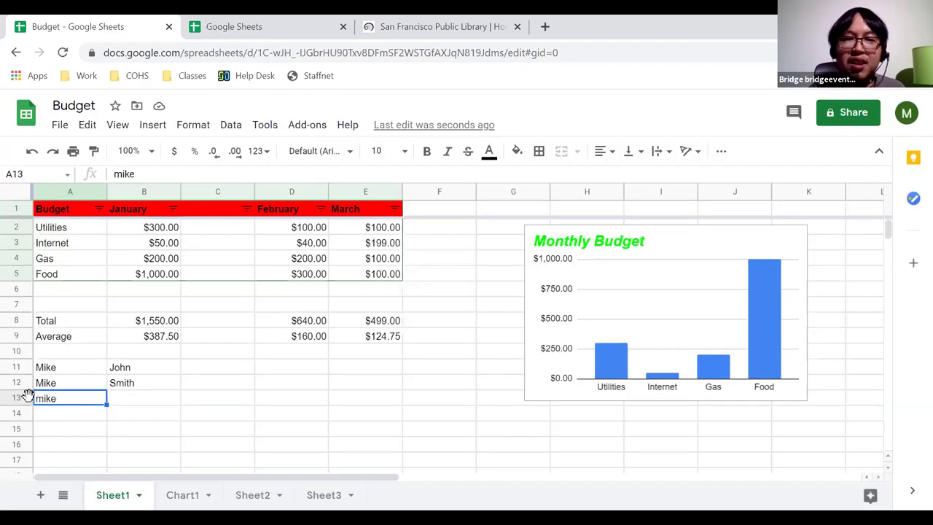
click(66, 411)
click(66, 398)
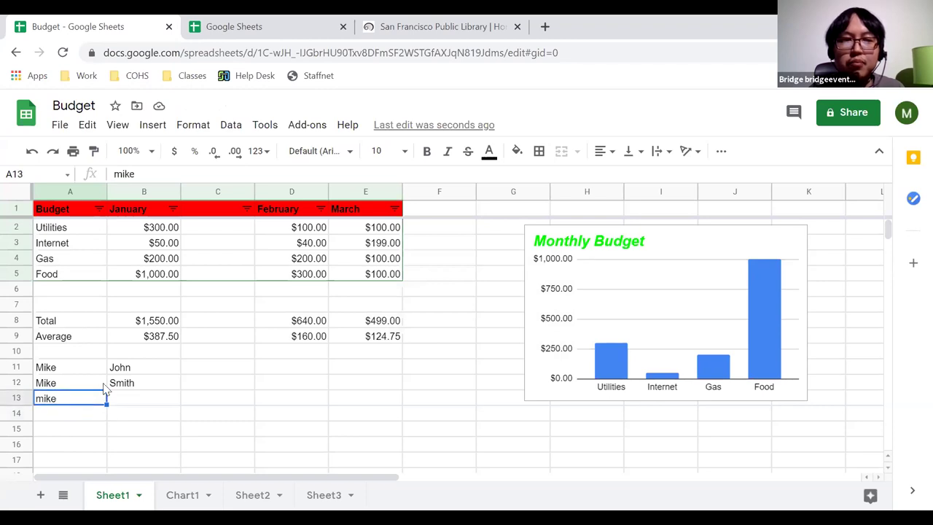
click(83, 367)
Step: Add a duplicate of the A12 name in row 14, first name in A14 and surname in B14
click(98, 412)
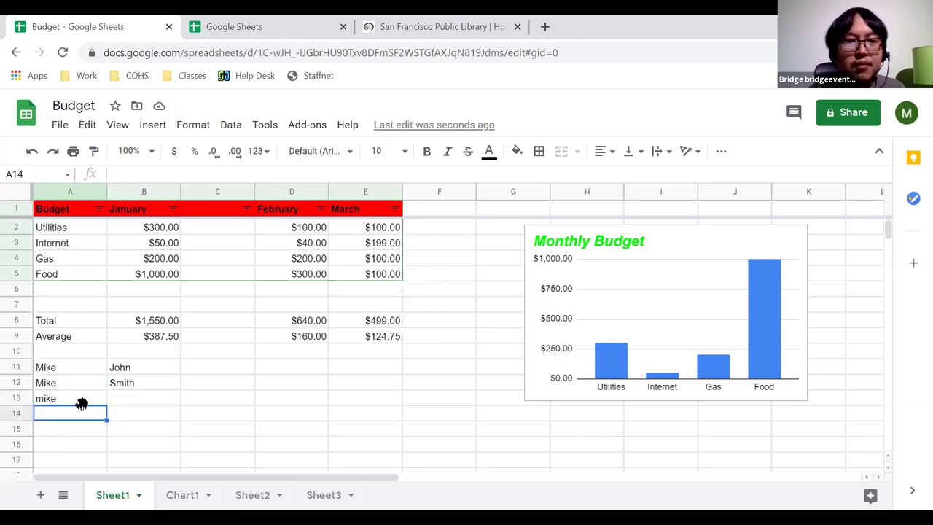
click(66, 399)
click(66, 414)
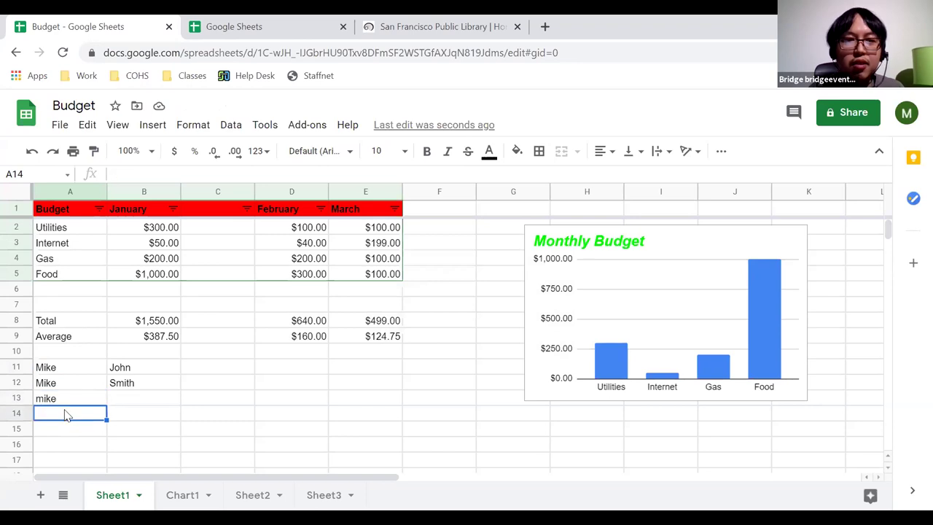
text(Mike)
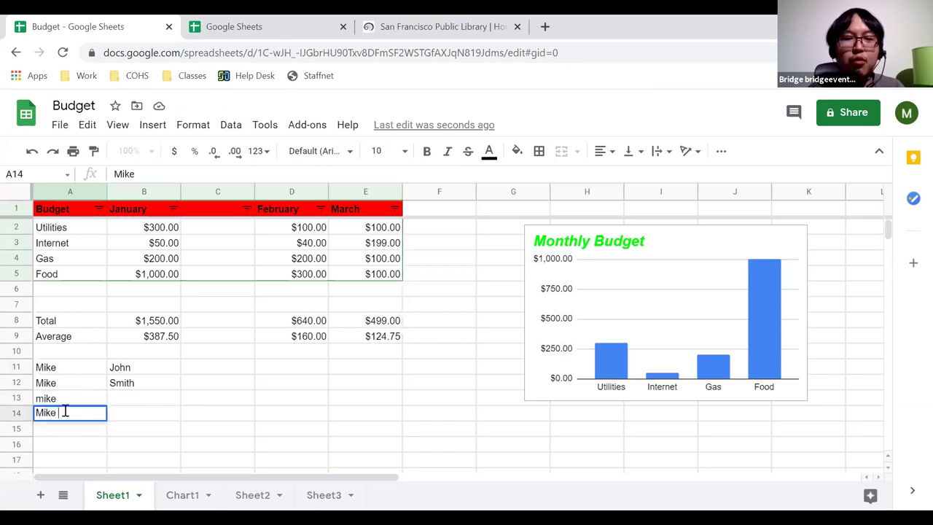
key(Return)
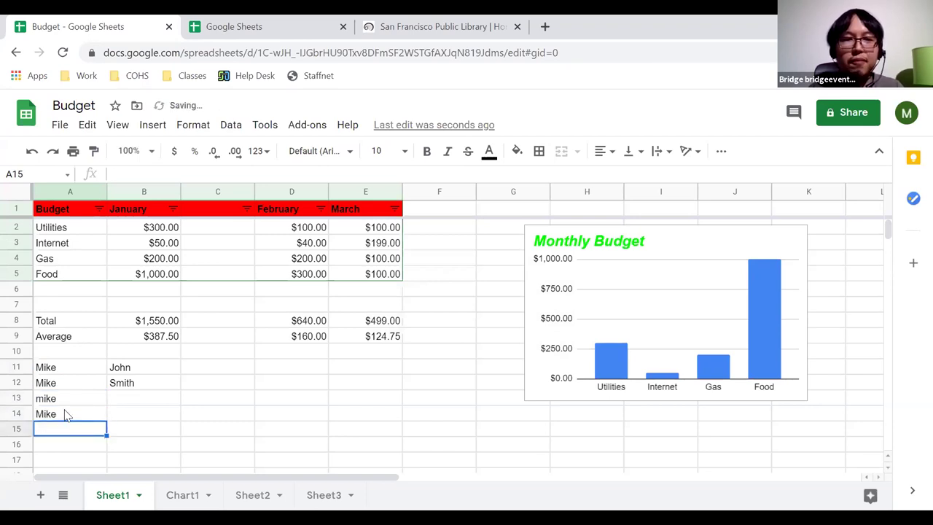
key(Right)
key(Up)
text(Smith)
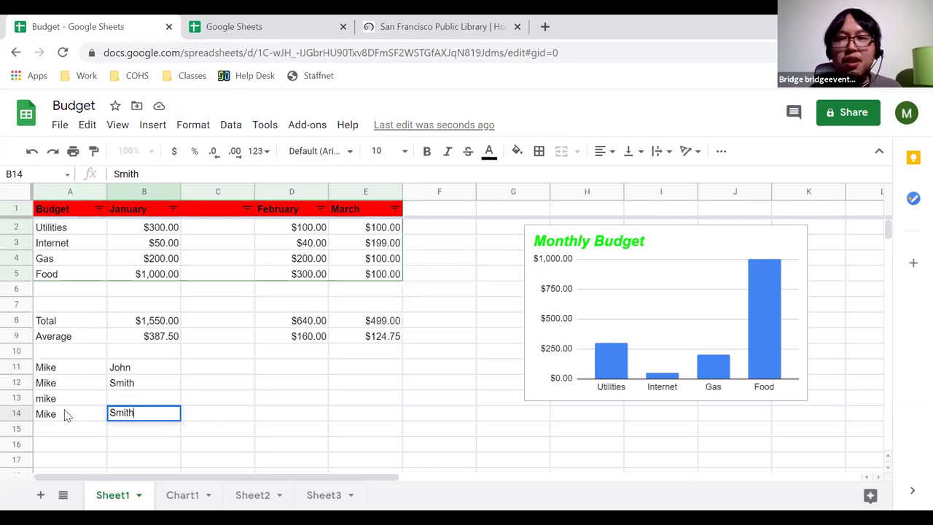
click(194, 401)
Step: Run Remove duplicates on A11:B14 and confirm the duplicate row is removed
drag(67, 370, 122, 423)
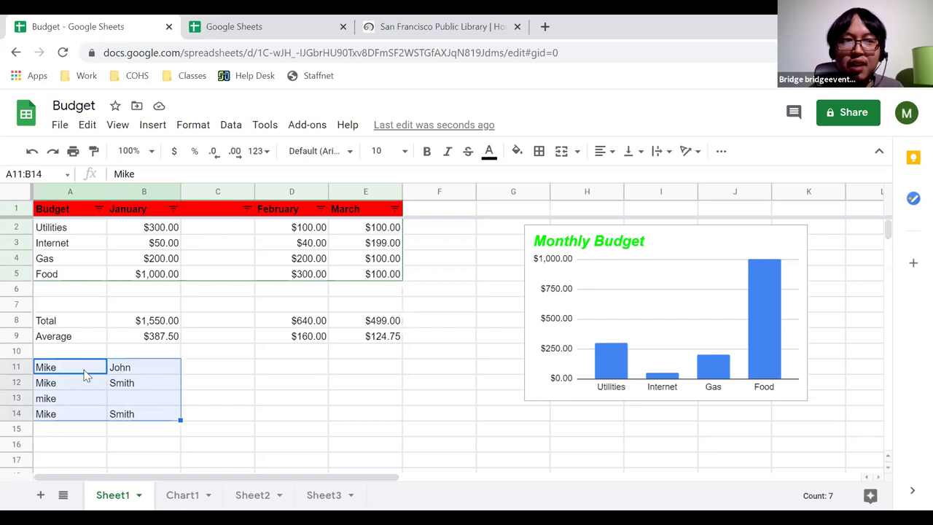
click(230, 124)
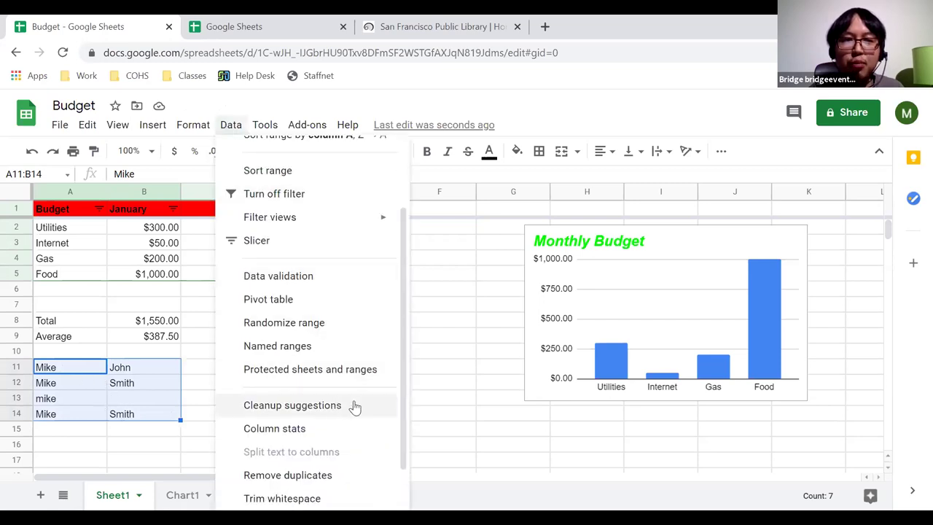
scroll(399, 405, down, 2)
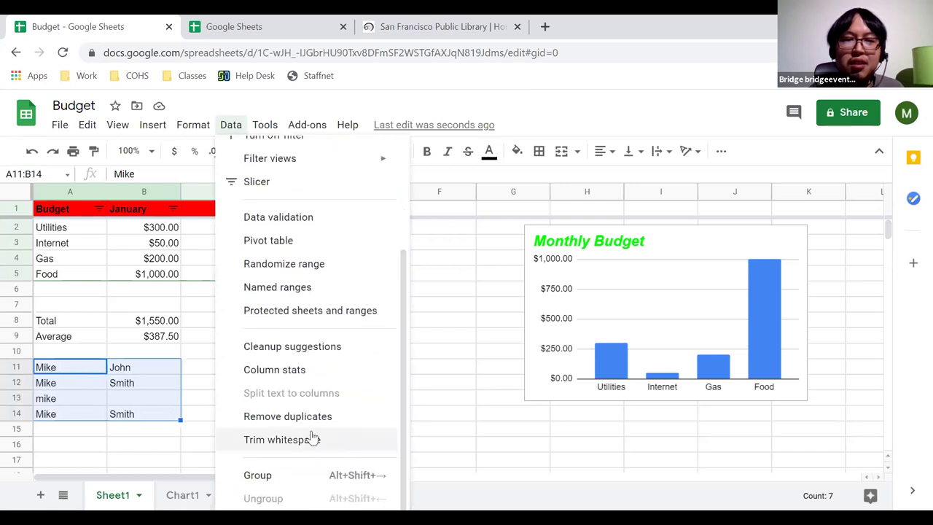
click(248, 419)
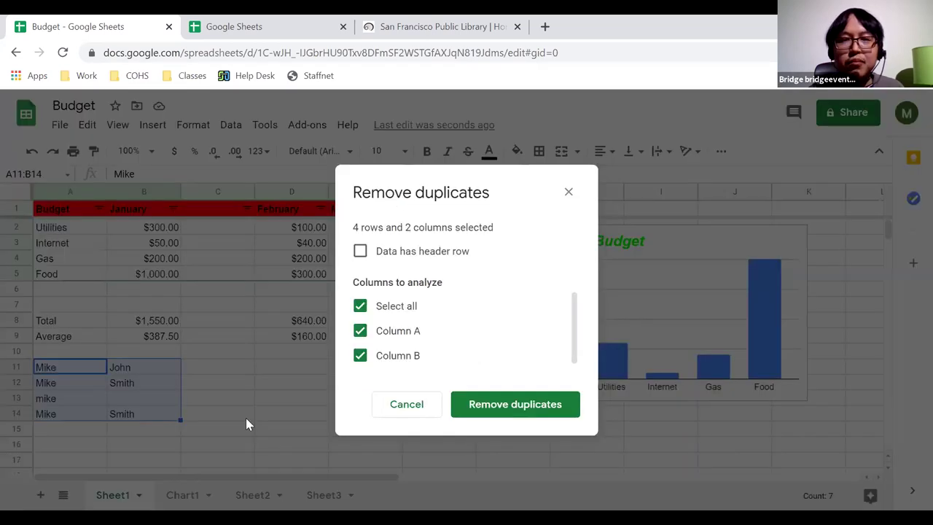
click(479, 406)
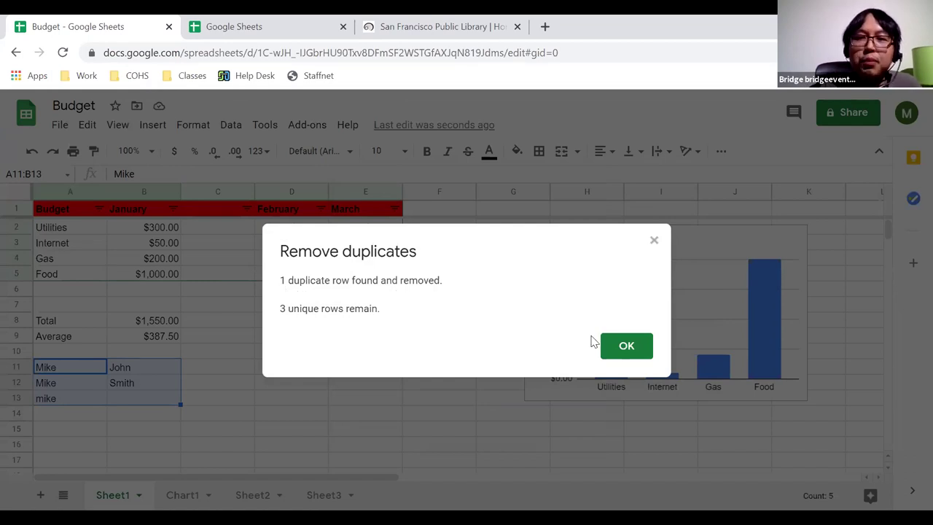
click(624, 347)
click(325, 403)
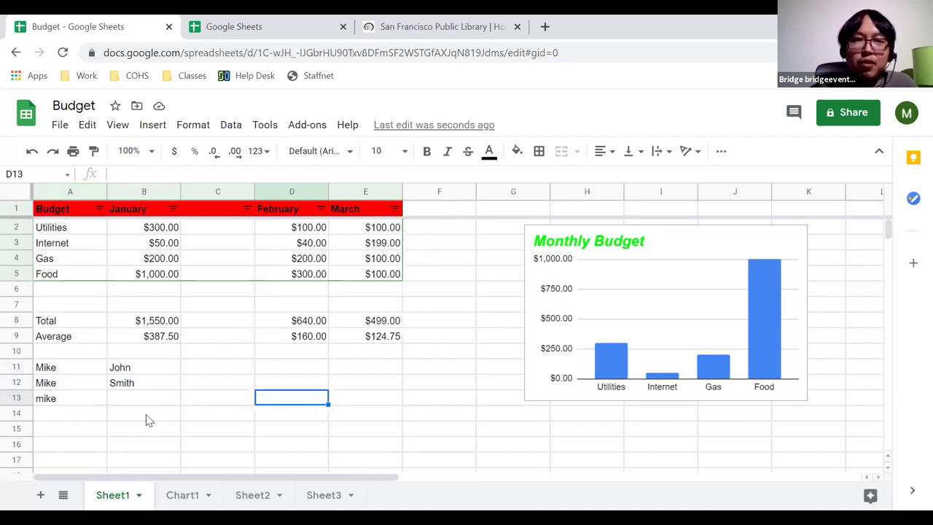
click(169, 388)
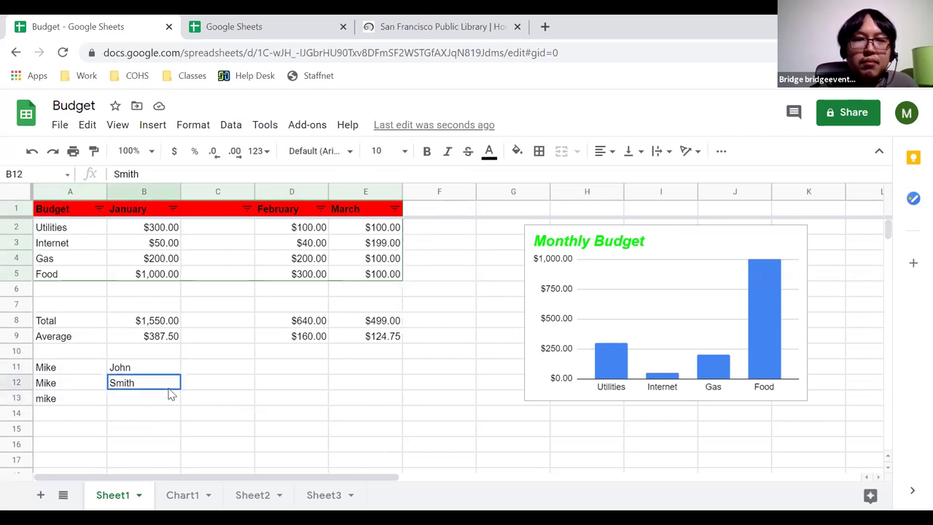
click(167, 414)
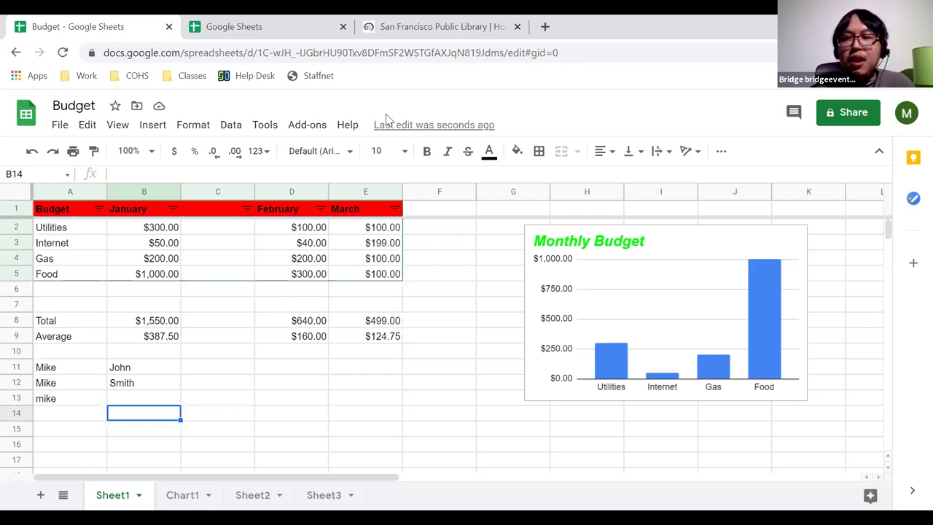
Step: In the Share dialog, change general access to anyone with the link
click(840, 117)
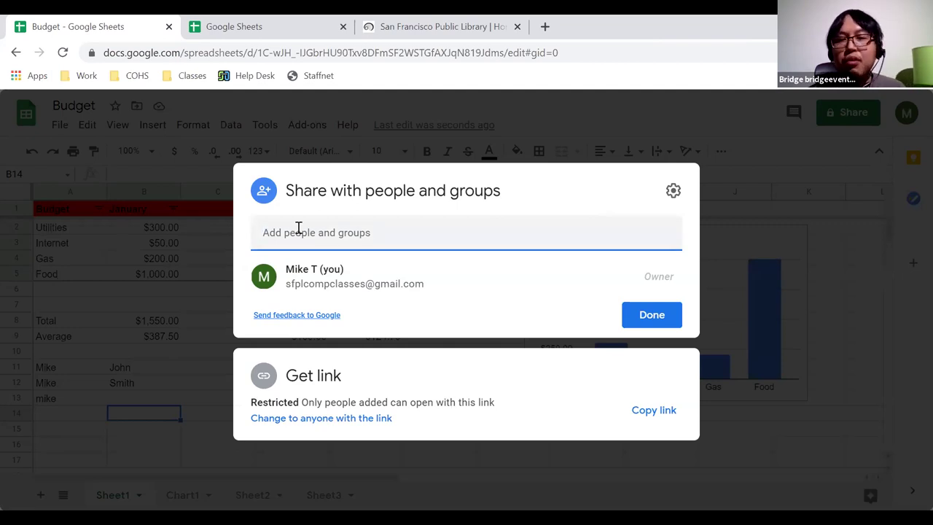
text(mike)
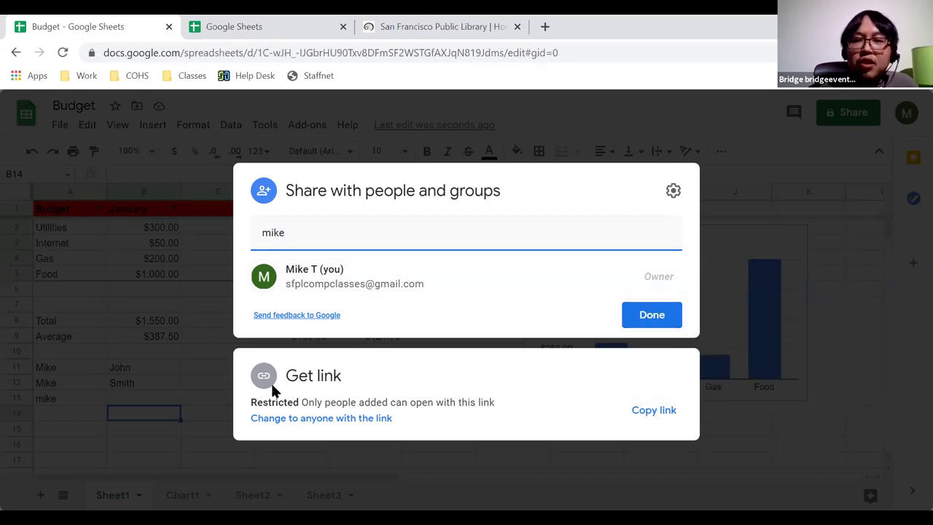
click(300, 424)
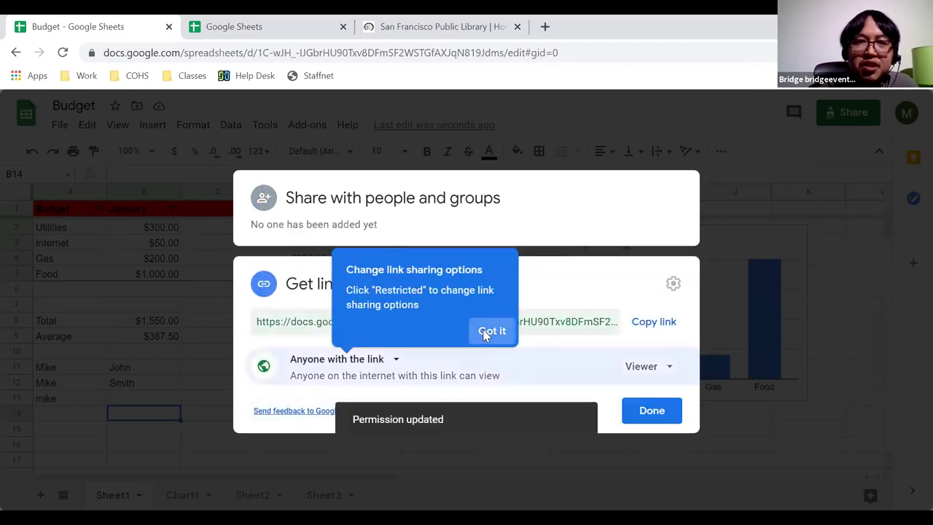
click(488, 332)
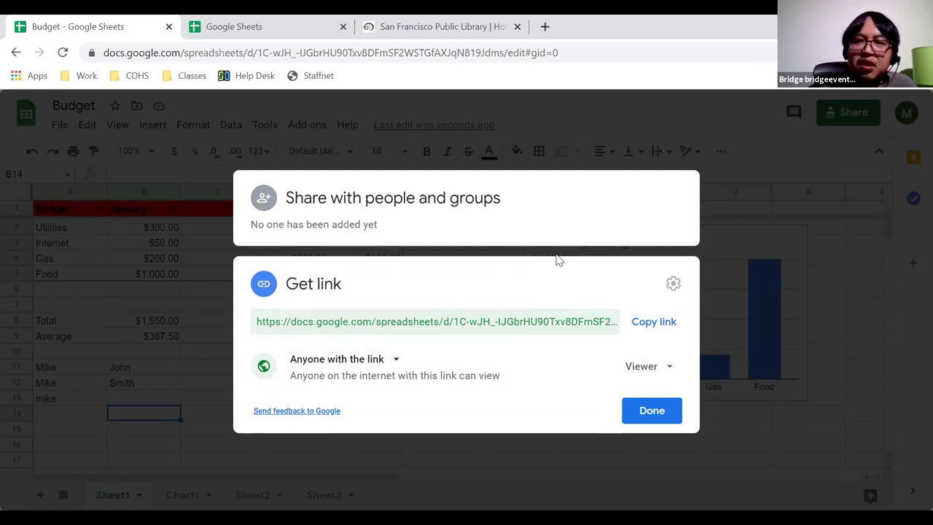
Step: Set the link holders' role to Editor and copy the sharing link
click(667, 372)
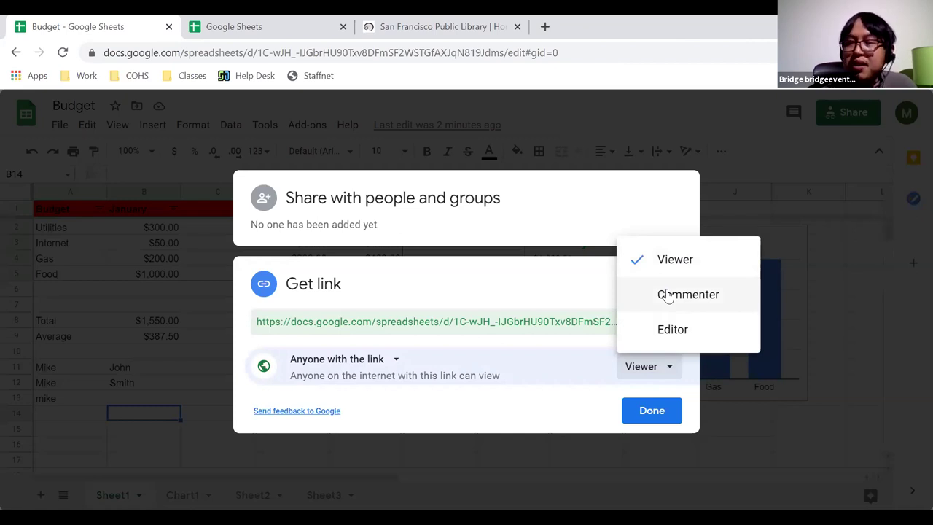
click(664, 330)
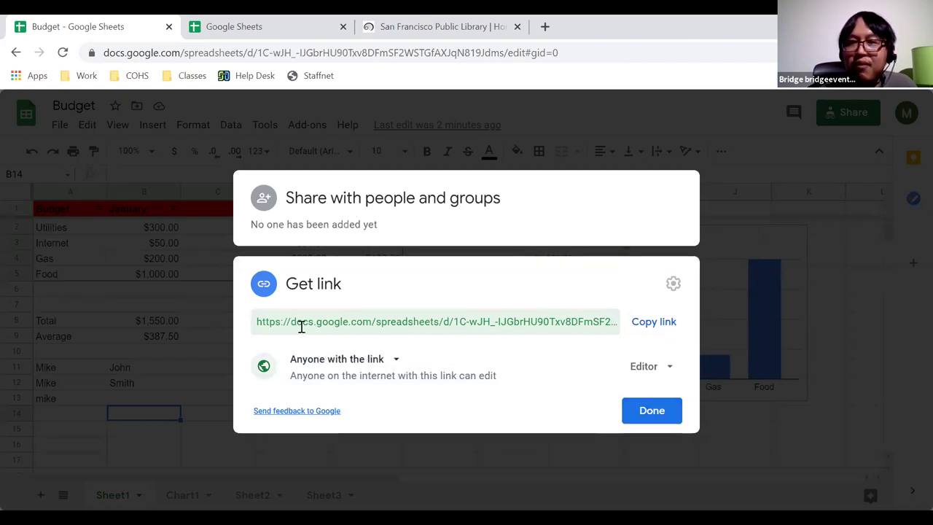
click(643, 327)
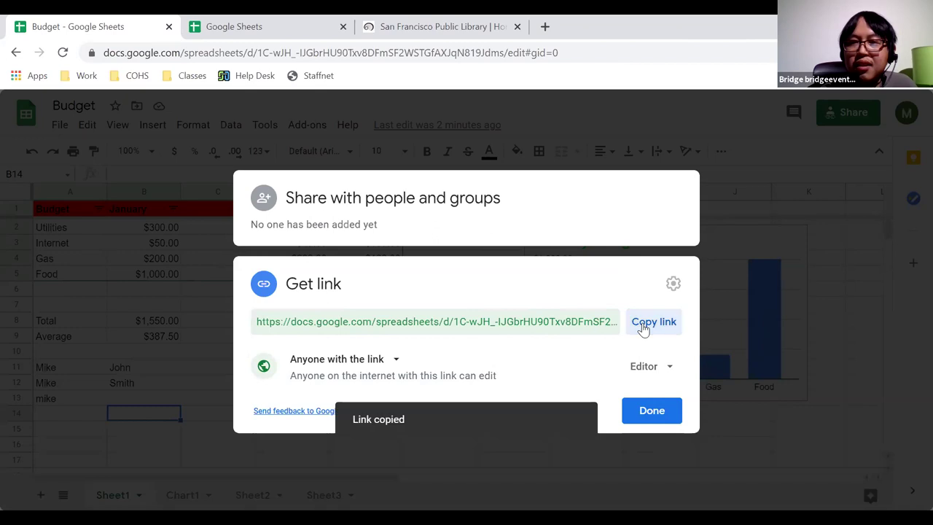
click(634, 414)
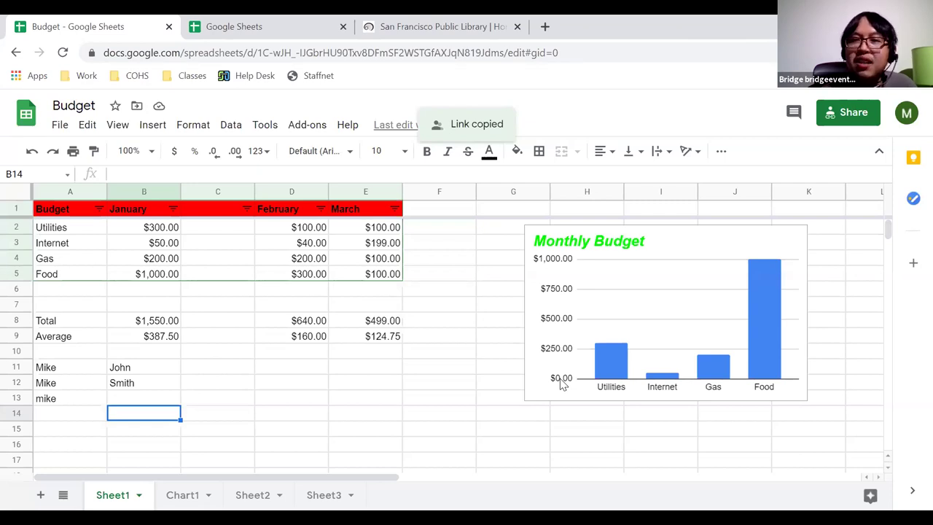
click(423, 327)
click(426, 368)
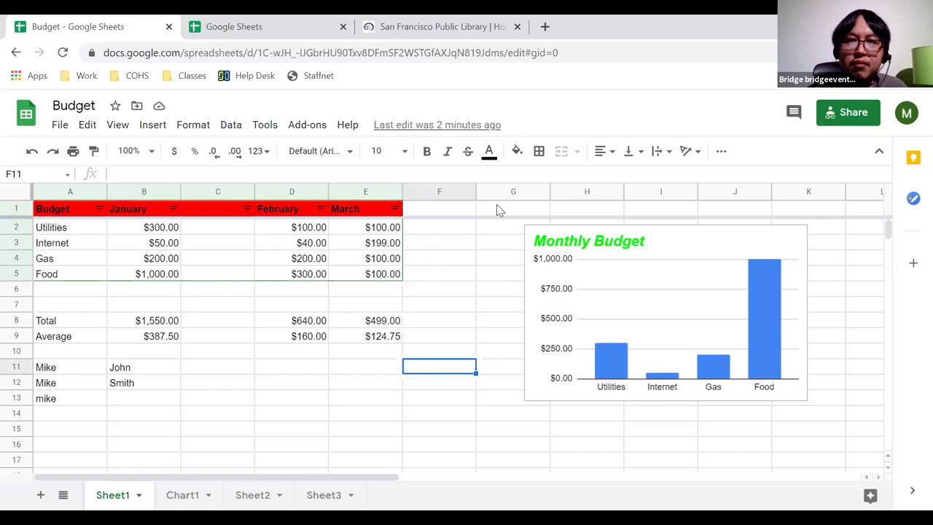
key(Down)
key(Down)
key(Left)
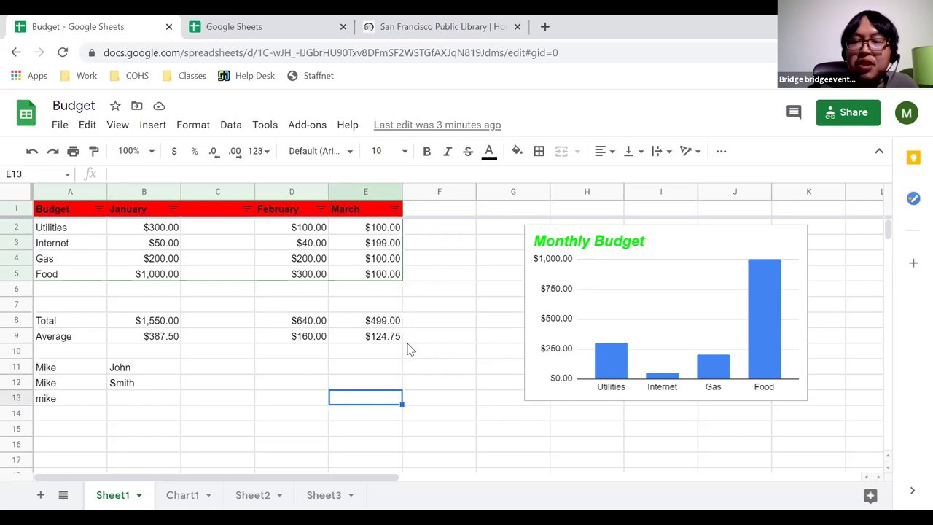
click(424, 355)
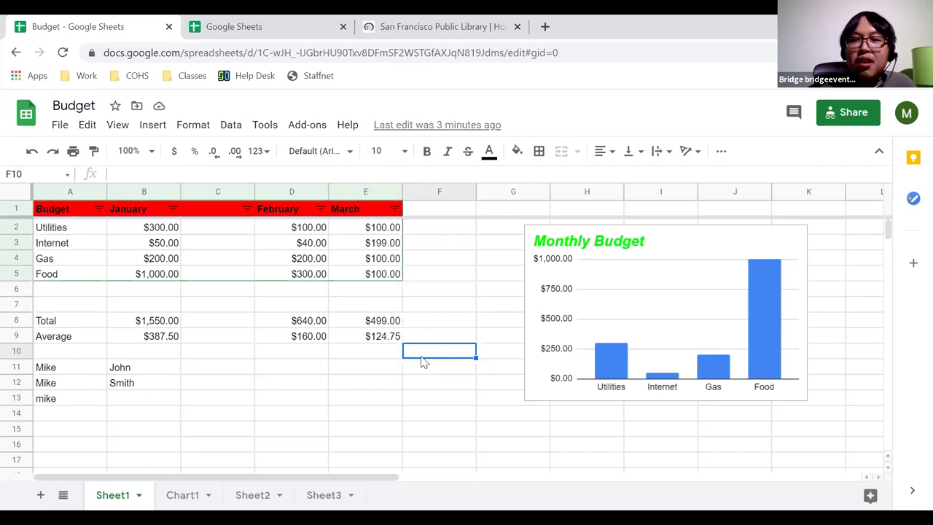
click(381, 337)
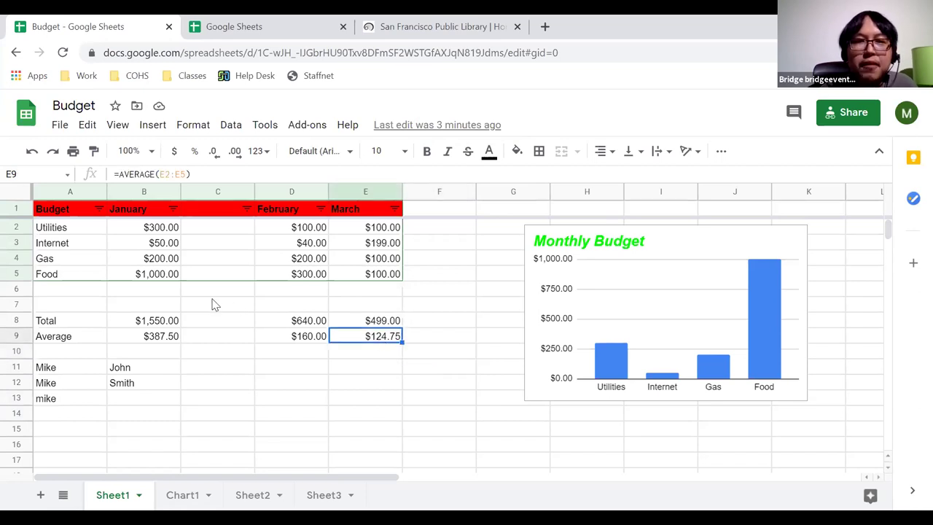
click(272, 278)
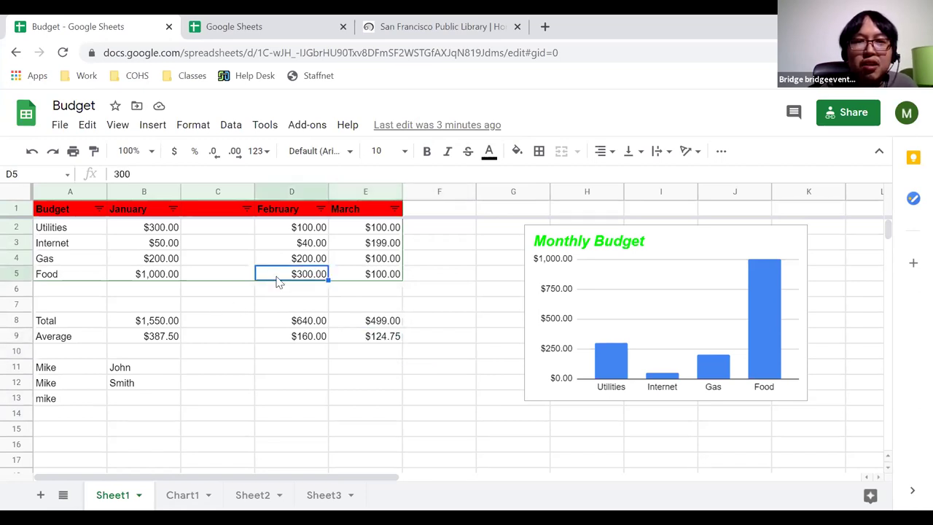
click(145, 279)
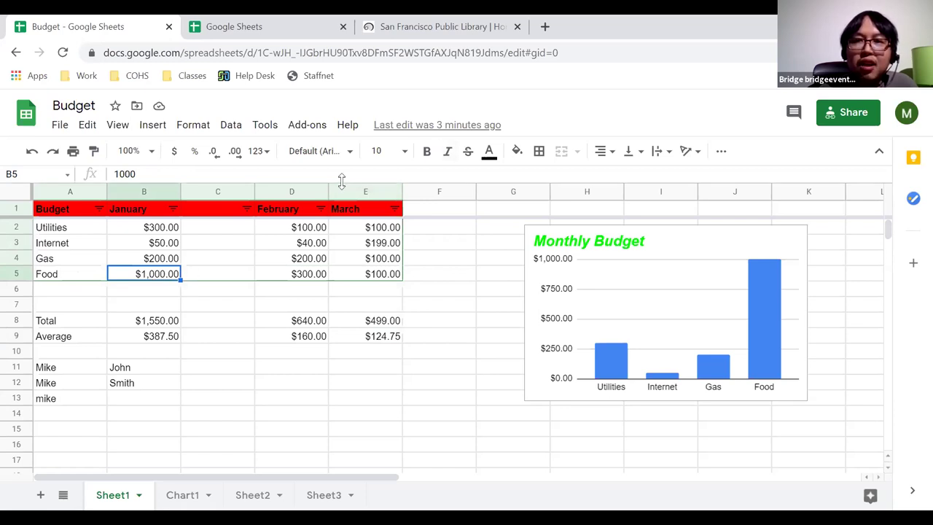
click(718, 152)
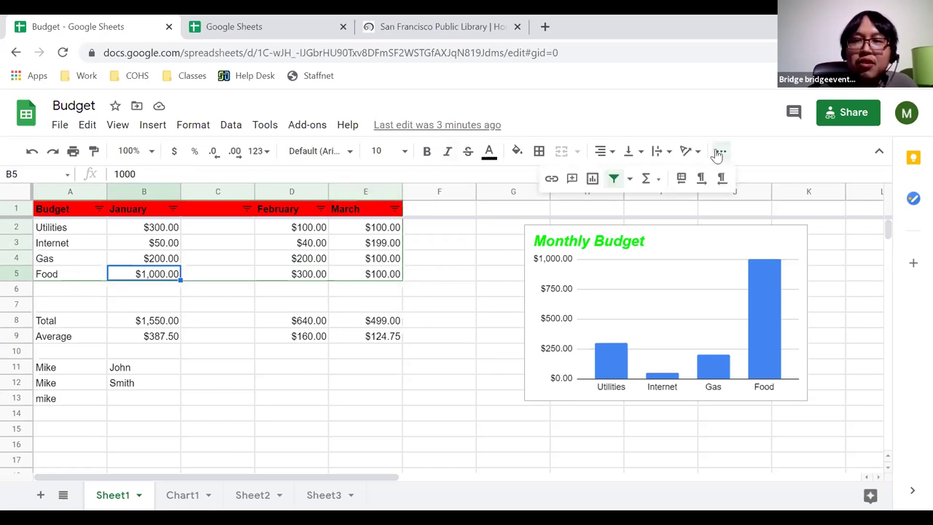
Step: Comment "I don't think this is real" on cell B5, the $1,000.00 Food January amount
right_click(160, 278)
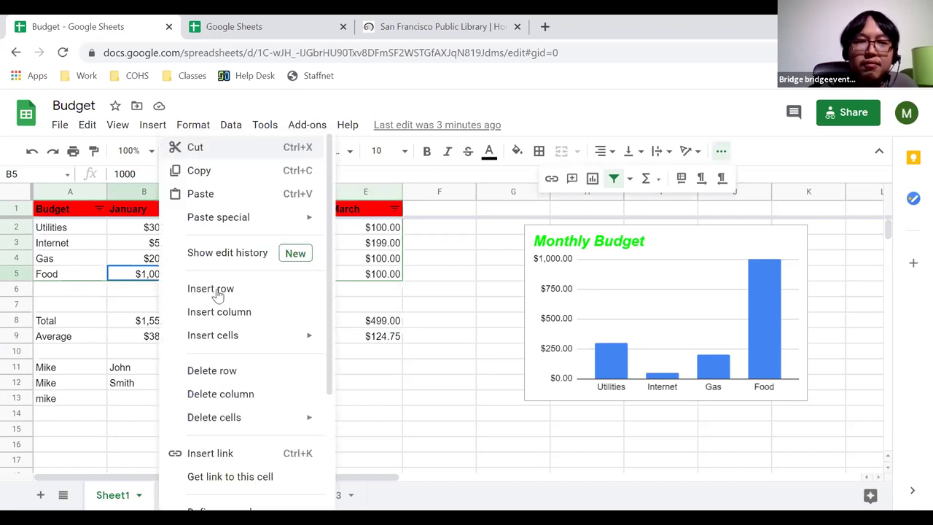
mouse_move(322, 335)
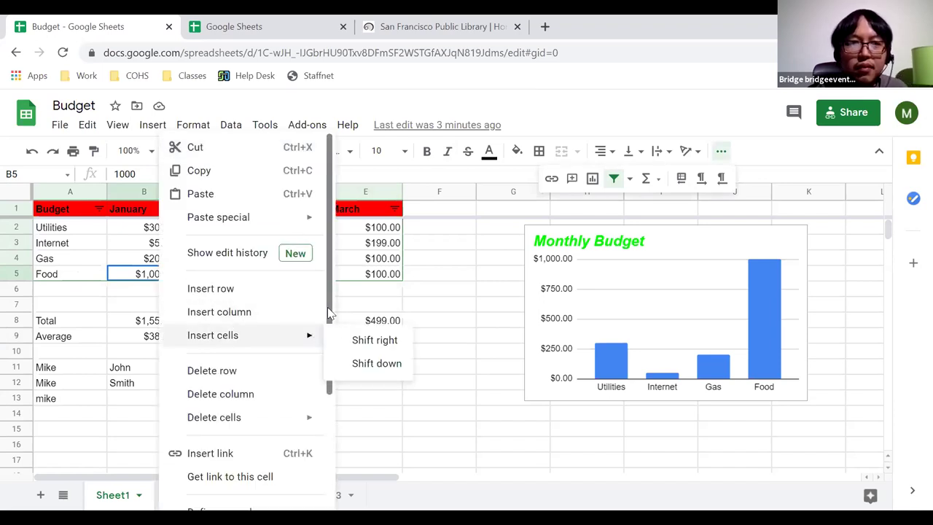
scroll(327, 321, down, 1)
scroll(325, 390, down, 4)
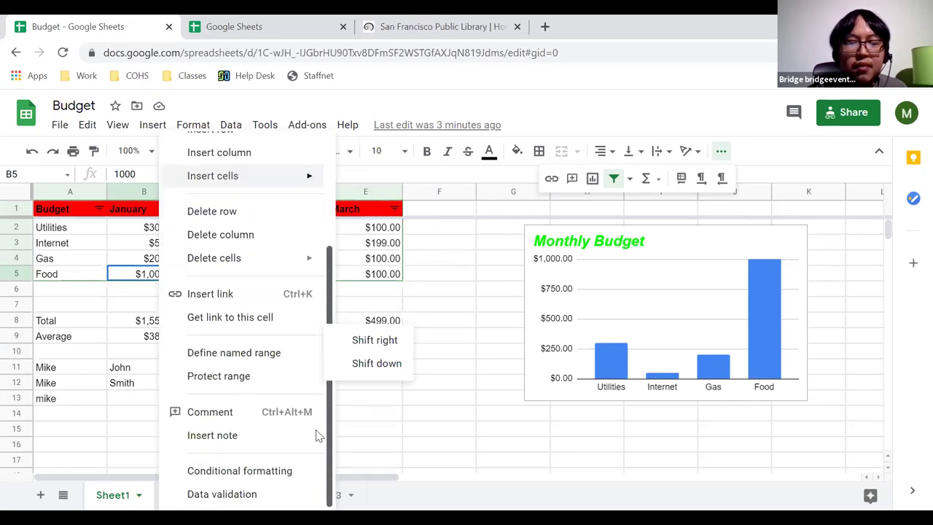
click(185, 414)
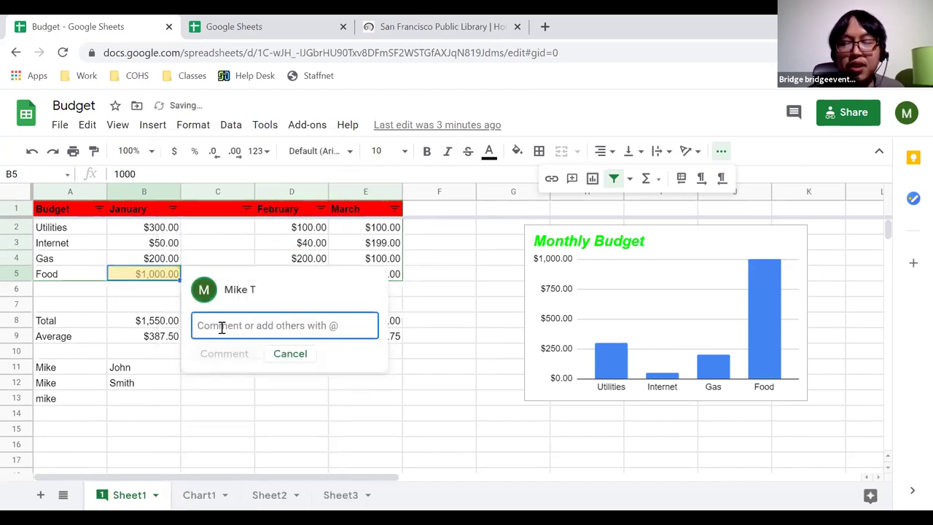
text(I don)
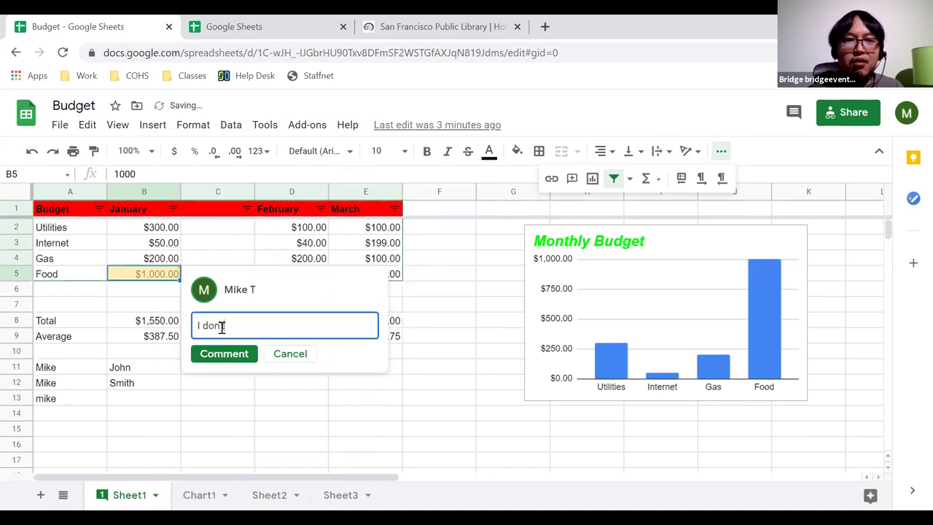
text('t think this is real)
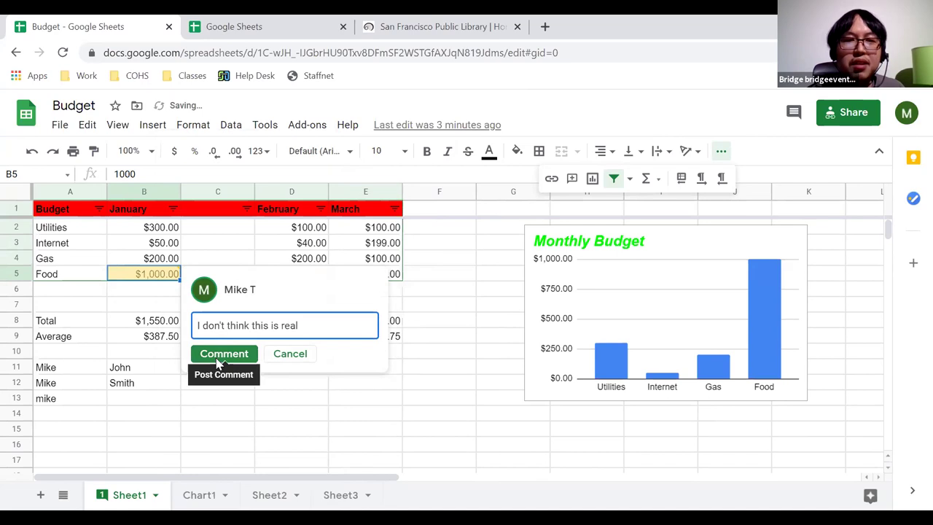
click(219, 361)
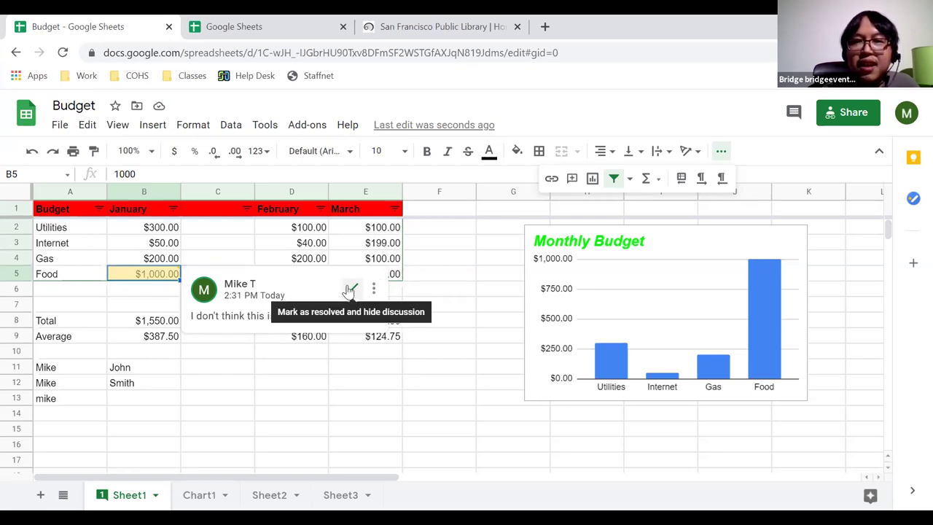
Step: Resolve the Food January comment and confirm it is listed in the comment history
click(350, 289)
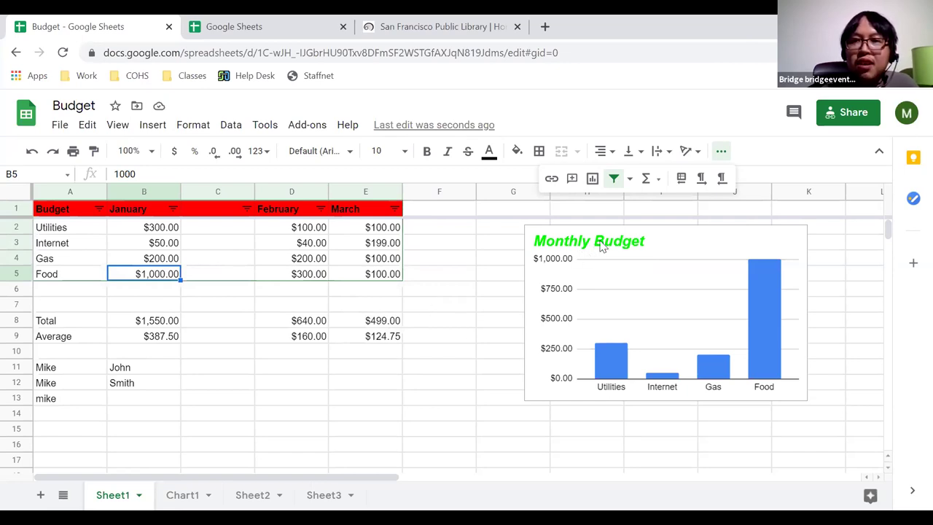
click(793, 117)
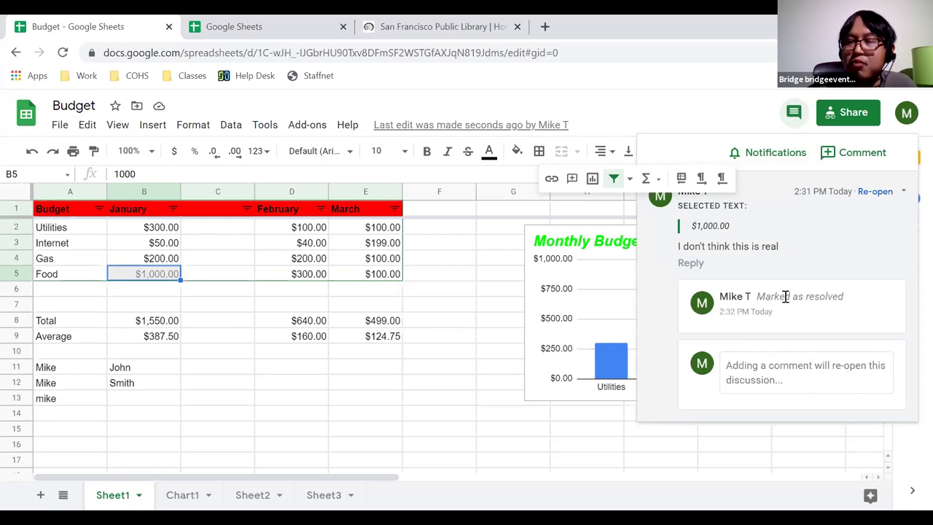
click(500, 336)
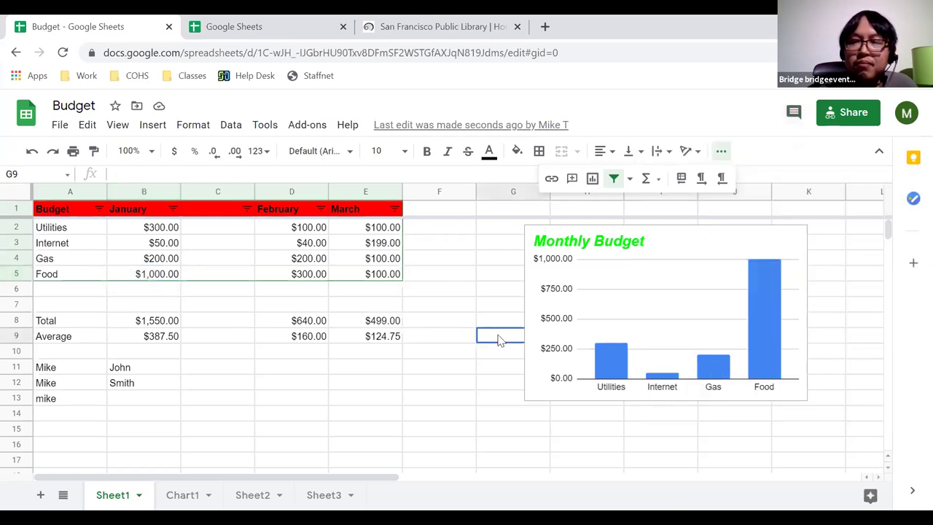
mouse_move(884, 221)
mouse_down()
mouse_move(887, 232)
mouse_move(889, 221)
mouse_up()
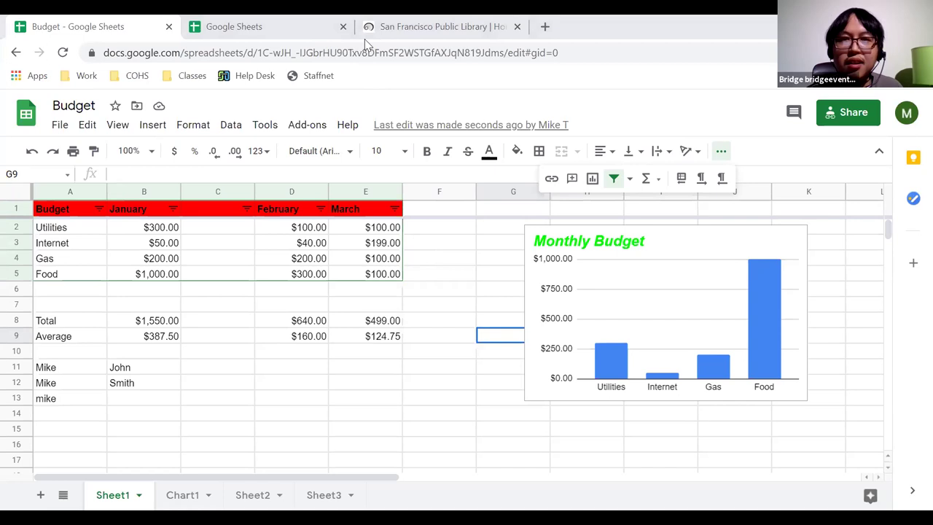
Step: Load the San Francisco Public Library website at sfpl.org
click(303, 52)
text(sfpl.org)
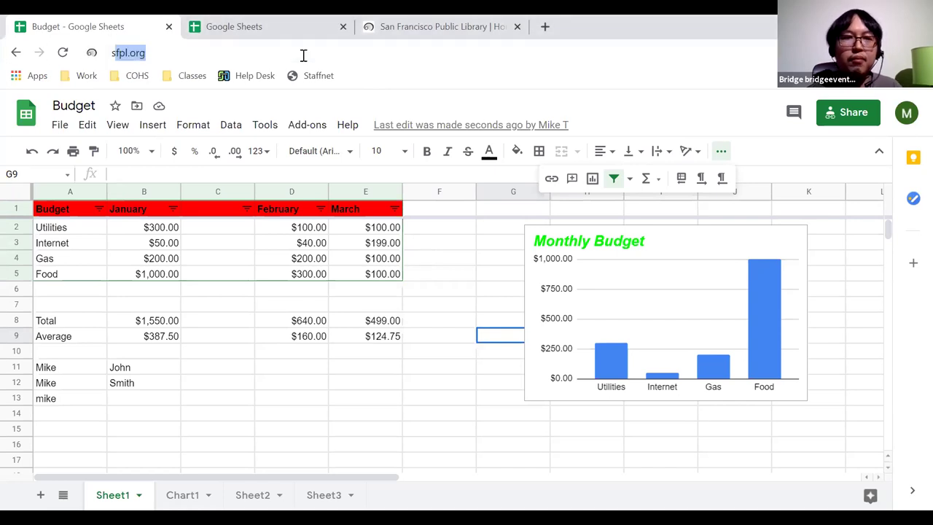
key(Return)
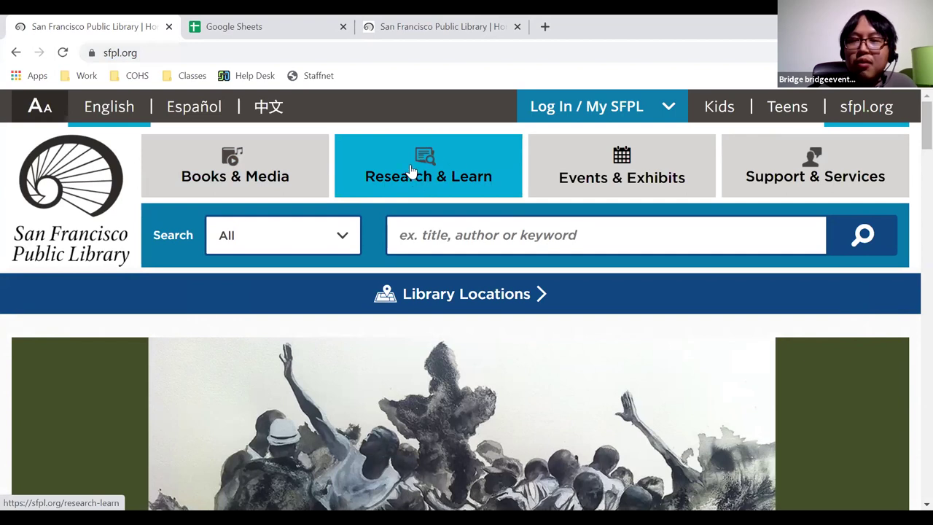
Step: Go to Research & Learn > eLearning and scroll down to the Lynda.com listing
mouse_move(412, 171)
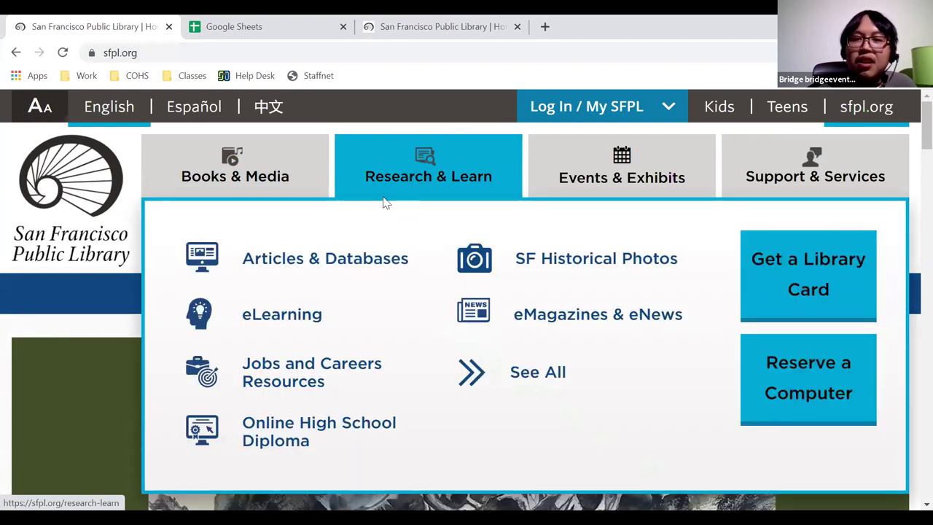
click(283, 324)
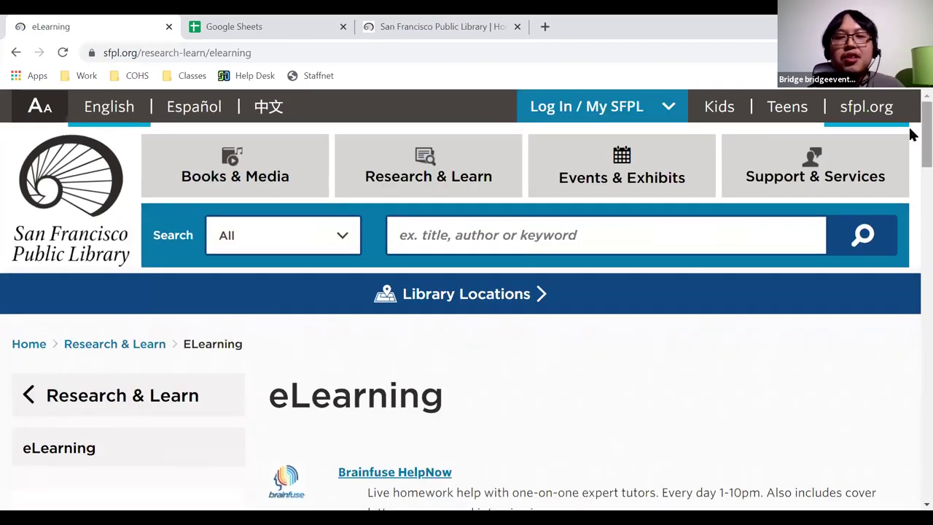
scroll(911, 139, down, 3)
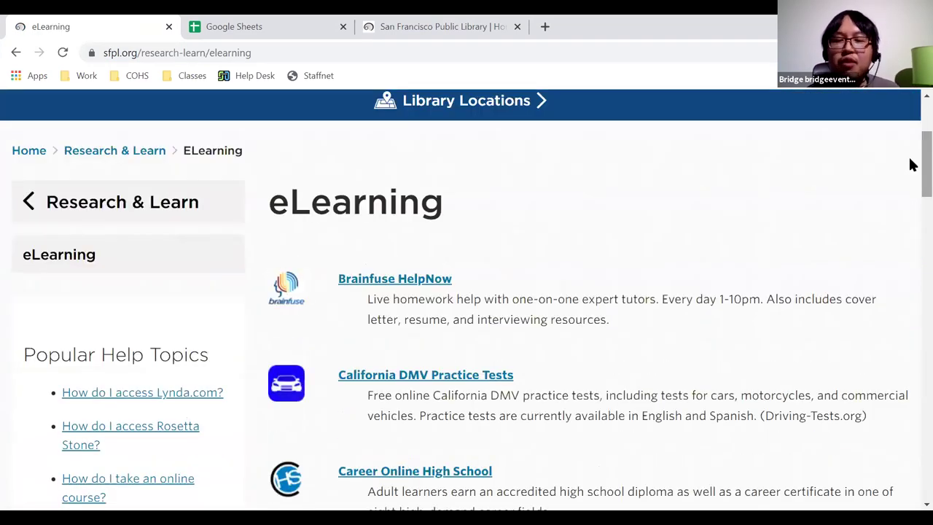
scroll(910, 166, down, 2)
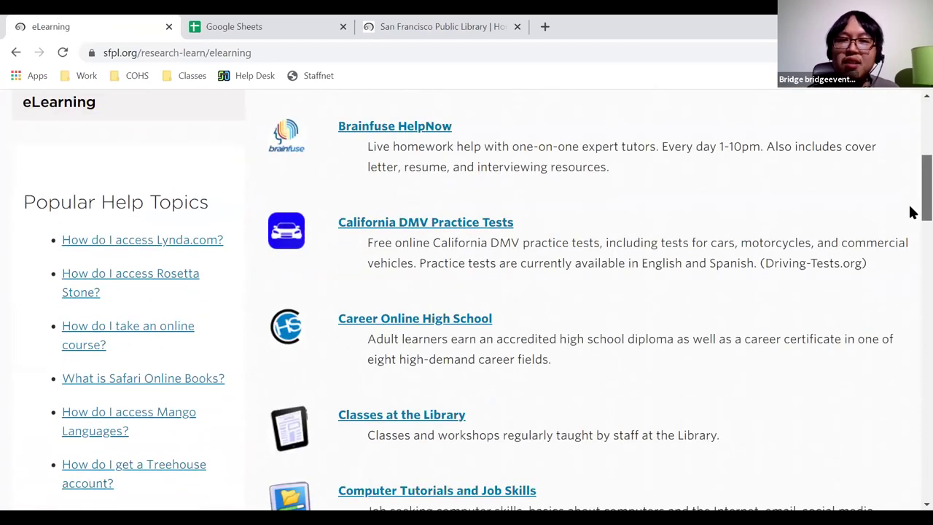
scroll(910, 211, down, 2)
scroll(912, 222, down, 1)
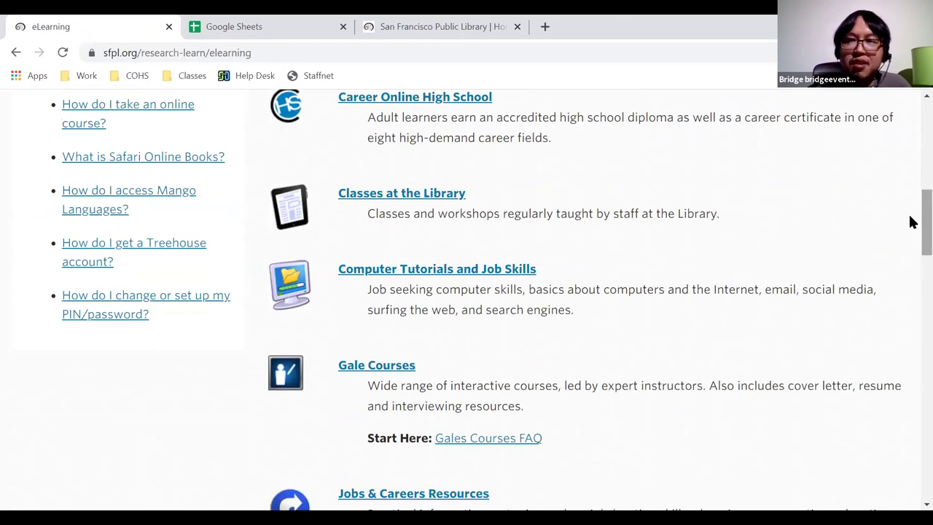
scroll(910, 224, down, 5)
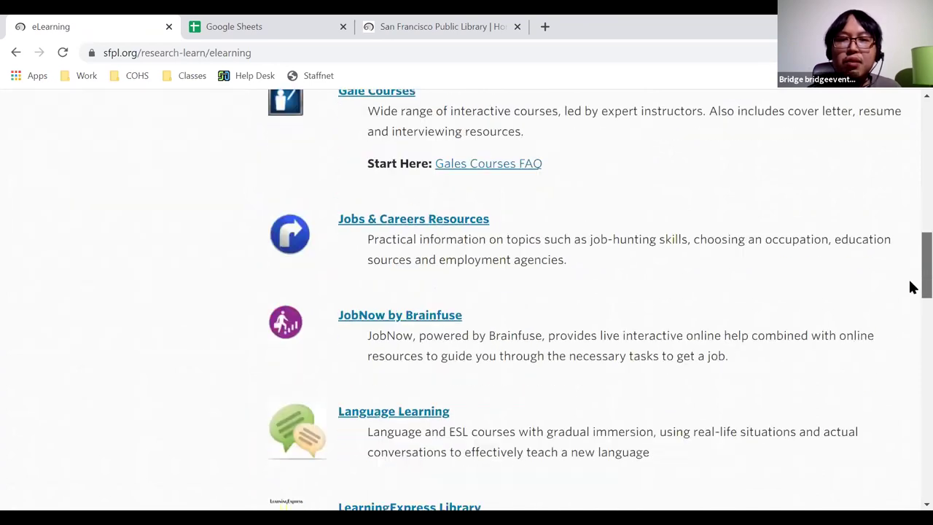
scroll(910, 306, down, 2)
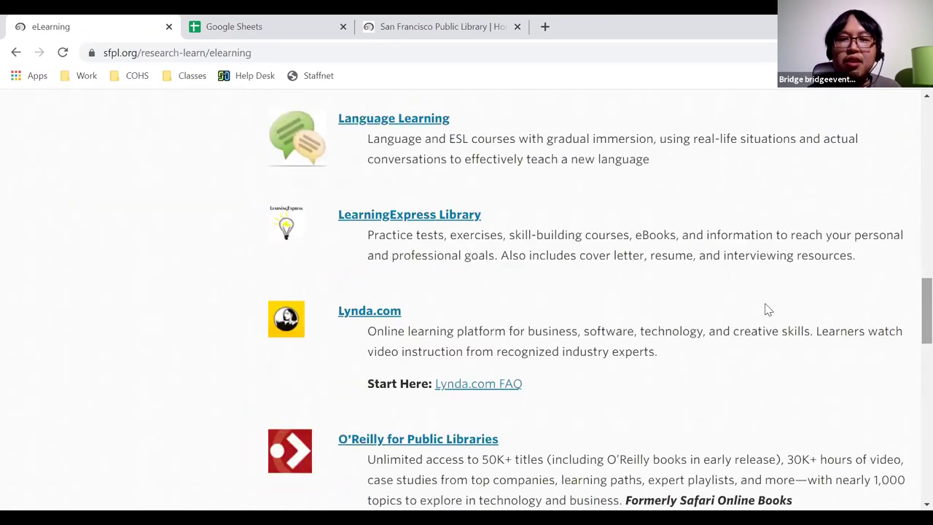
Step: Follow the Lynda.com link to its library login page with card number and PIN fields
click(353, 310)
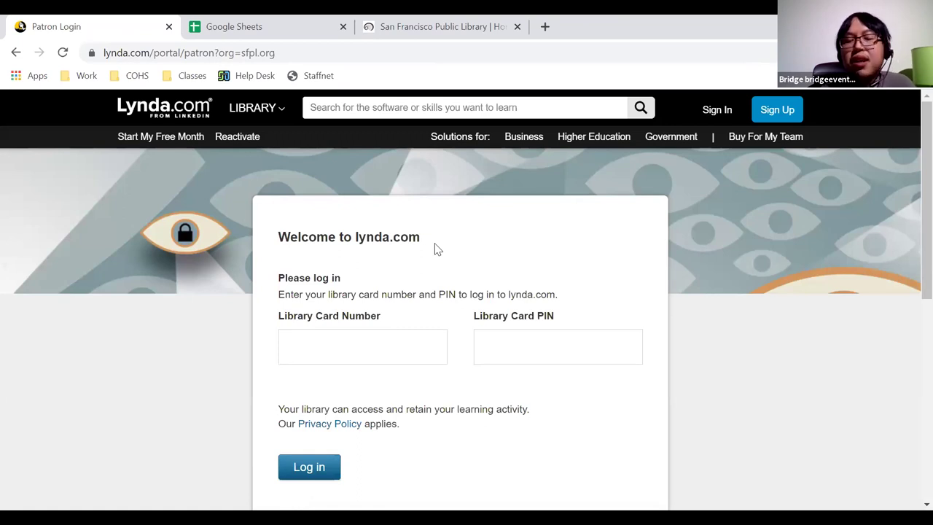
click(360, 335)
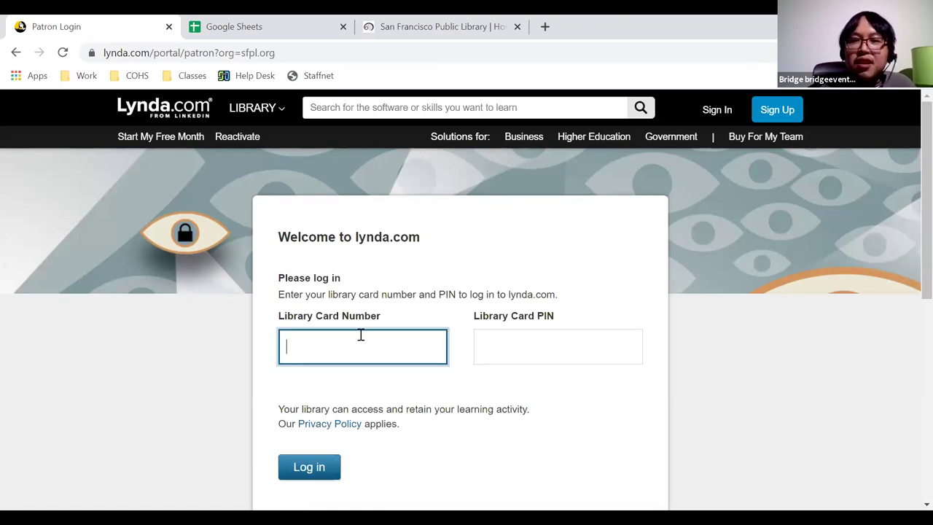
click(500, 342)
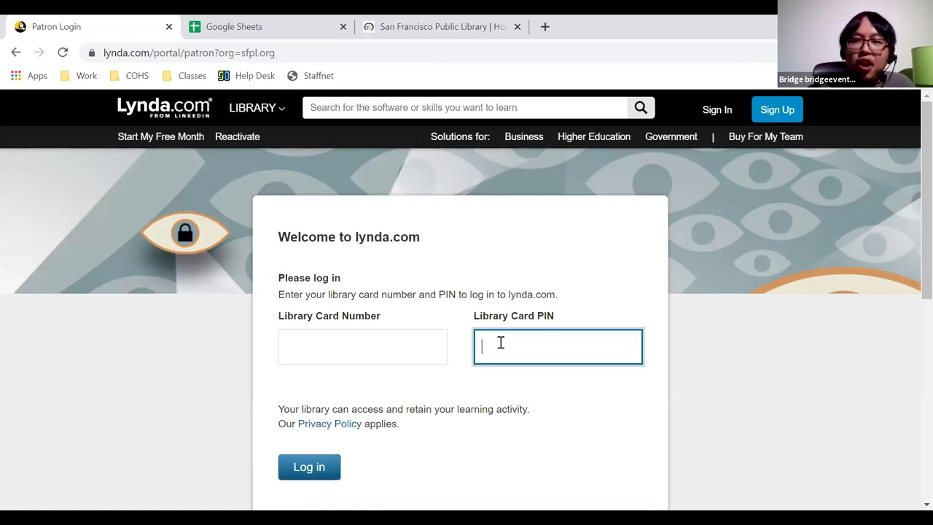
Step: Search Lynda.com for "google sheets" and browse the course and video results
click(354, 108)
text(google )
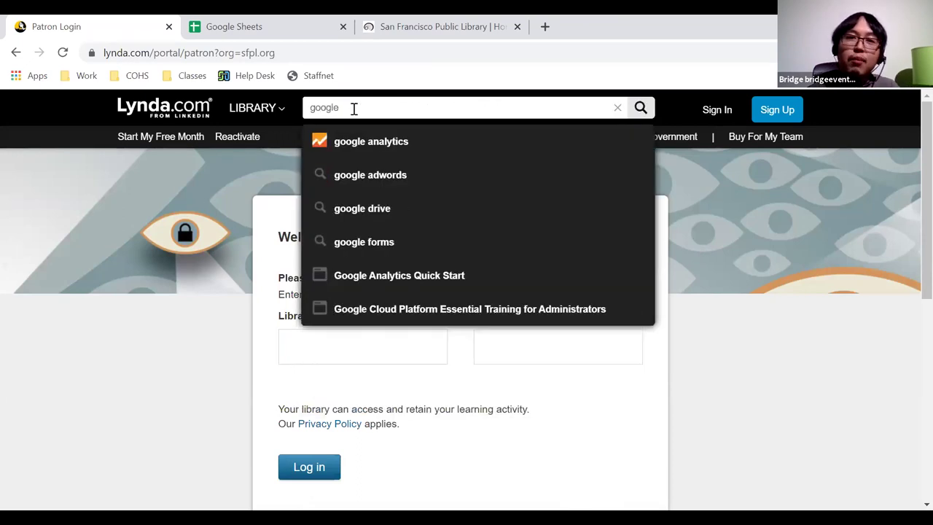
text(sheets)
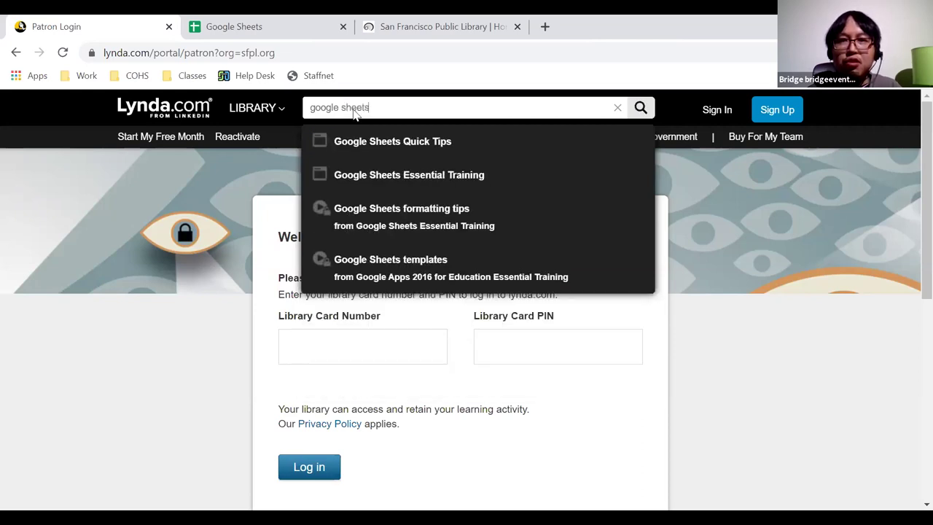
key(Return)
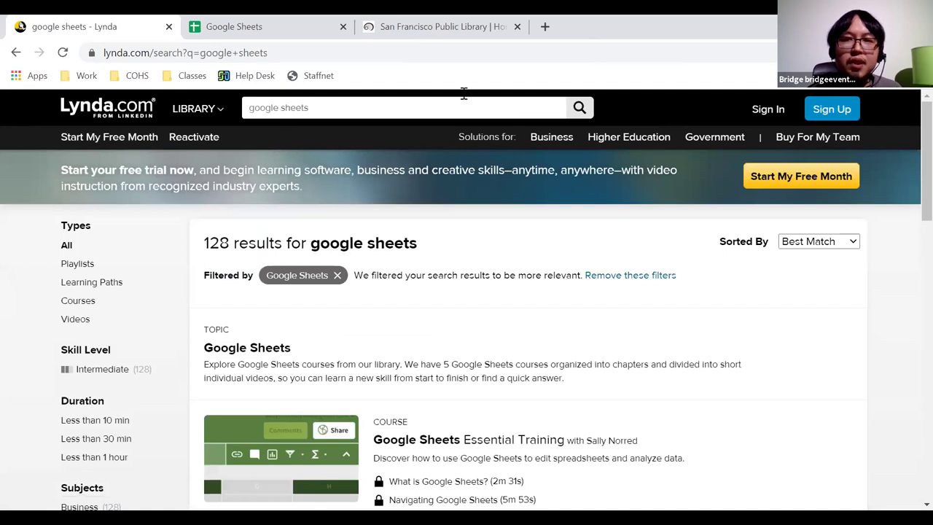
scroll(912, 164, down, 1)
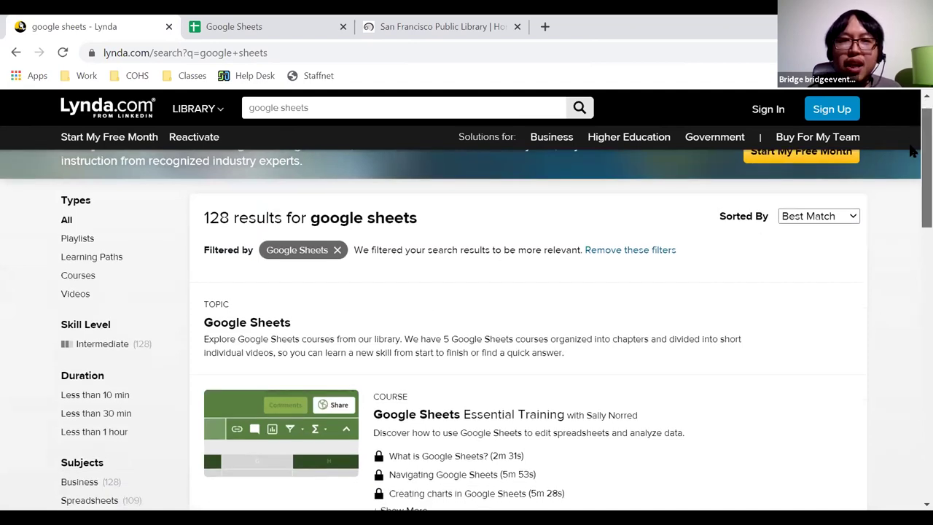
scroll(913, 167, down, 3)
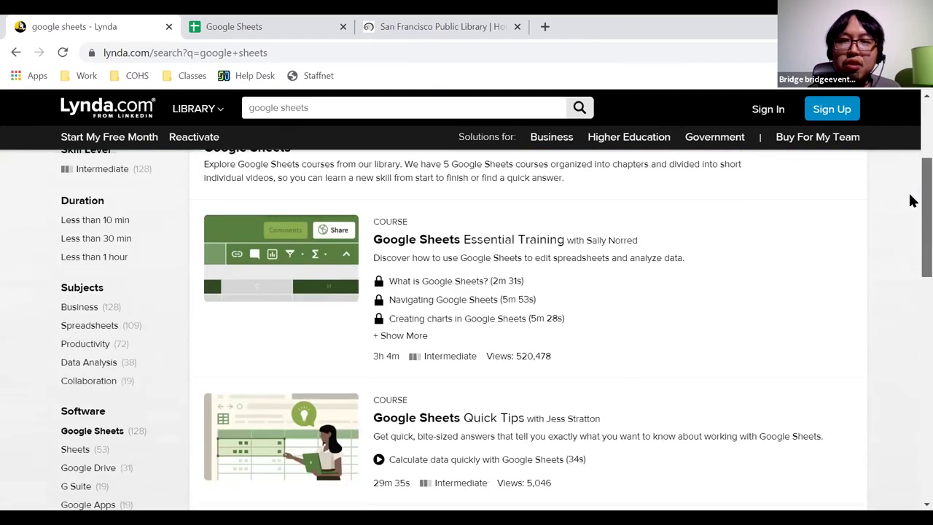
scroll(912, 218, down, 1)
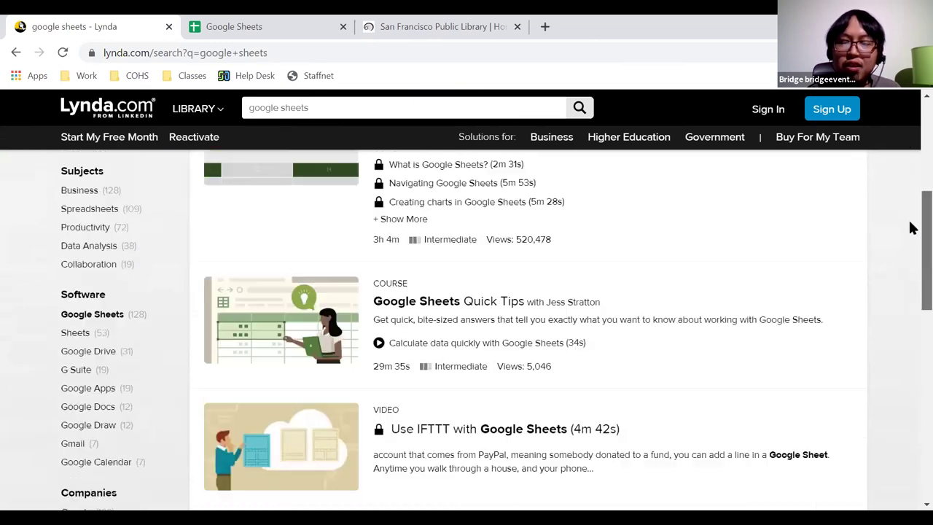
scroll(912, 240, down, 2)
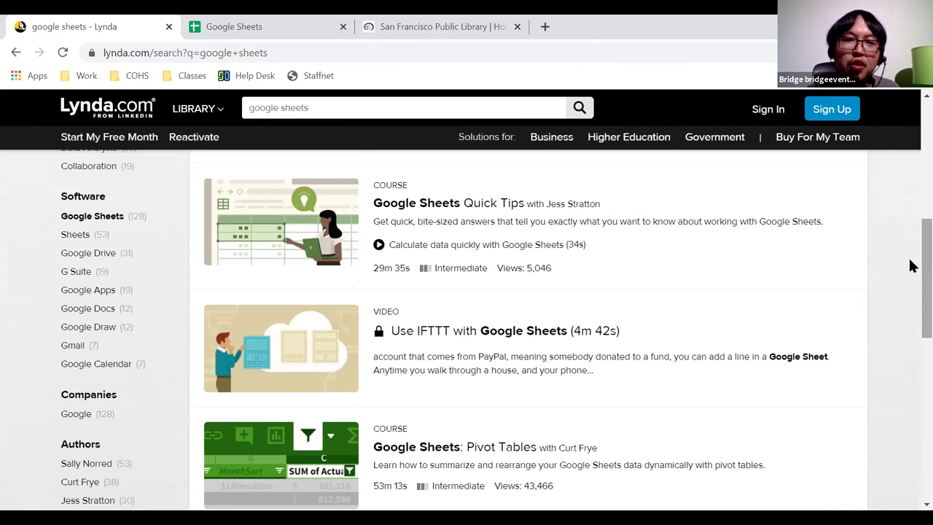
scroll(912, 248, up, 3)
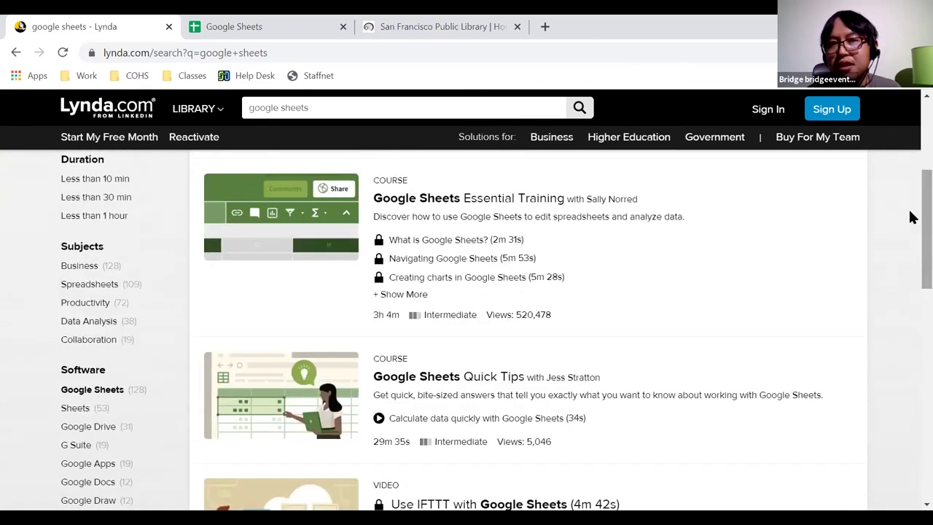
scroll(910, 216, up, 1)
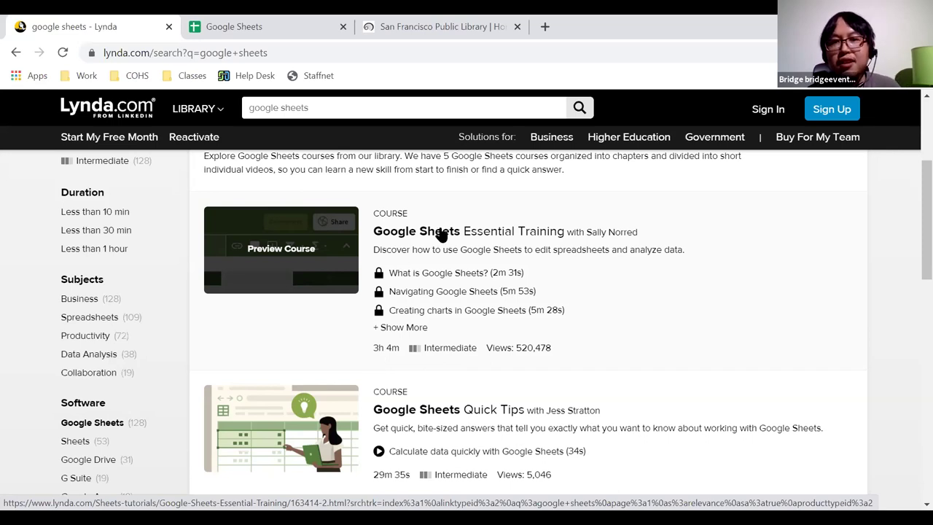
Step: Open Google Sheets Essential Training and scroll through its 3h 4m chapter contents
click(441, 234)
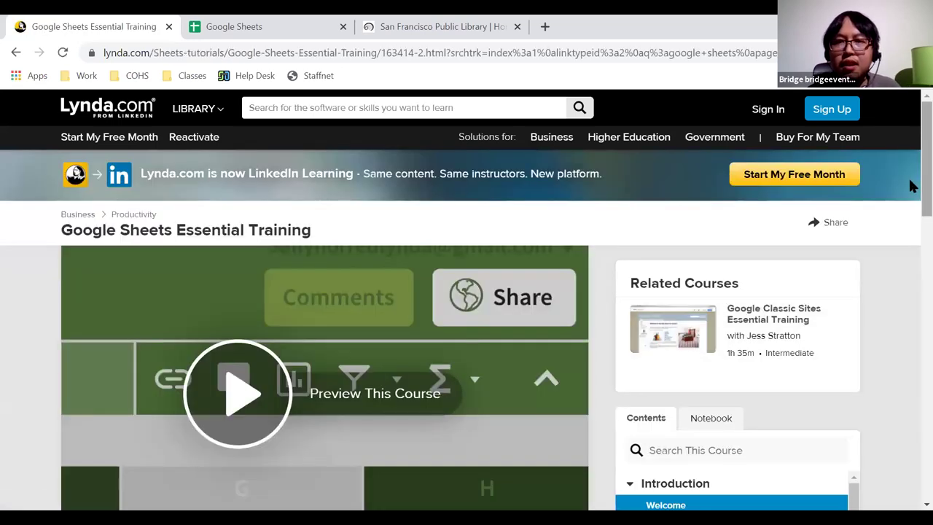
scroll(910, 210, down, 2)
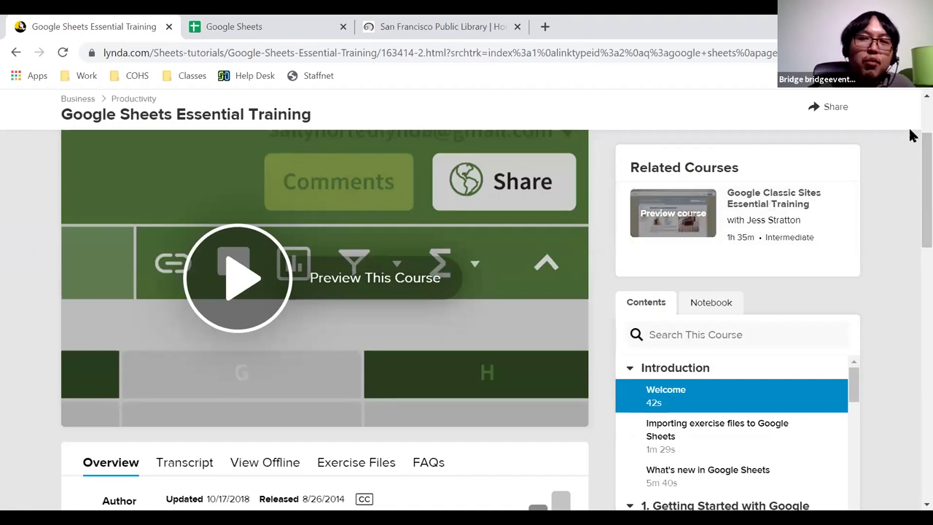
scroll(910, 170, down, 2)
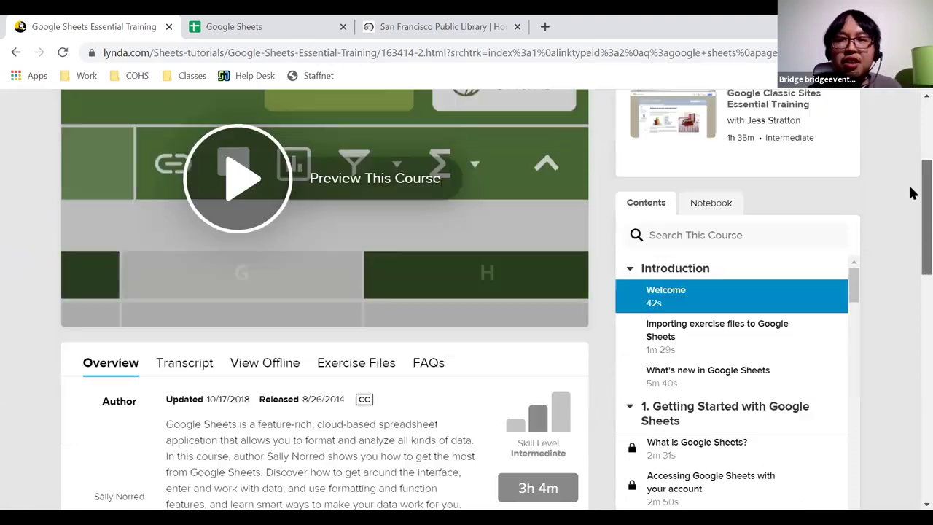
drag(854, 260, 903, 159)
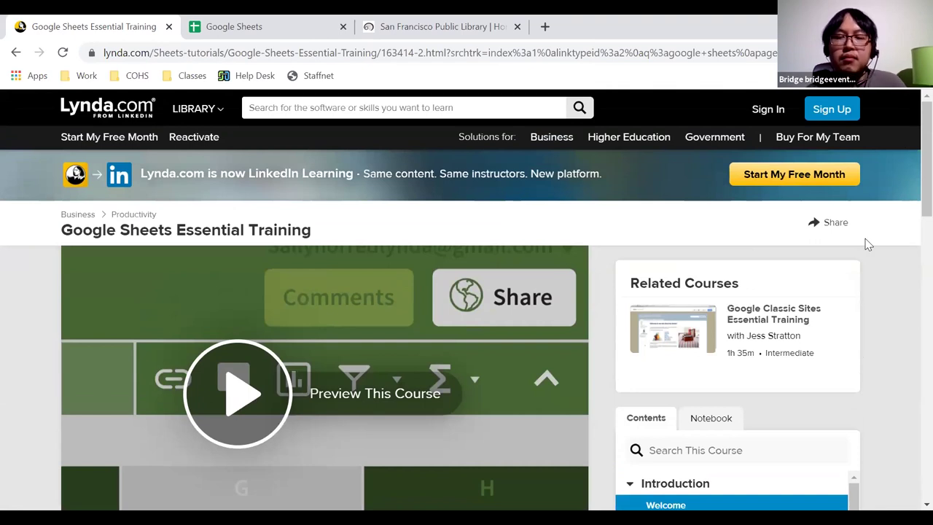